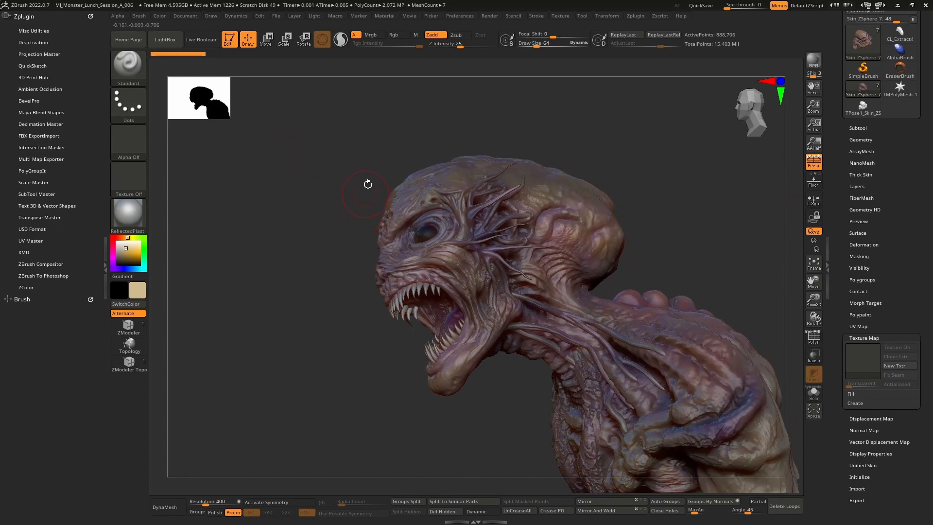
Close the Marmoset Toolbag login dialog and confirm exiting the program
mouse_move(302, 257)
left_mouse_down()
mouse_move(327, 255)
mouse_move(347, 237)
mouse_move(333, 265)
mouse_move(344, 241)
mouse_move(336, 254)
mouse_move(353, 263)
mouse_move(322, 263)
mouse_move(335, 264)
mouse_move(327, 271)
mouse_move(336, 275)
mouse_move(358, 264)
mouse_move(350, 264)
left_mouse_up()
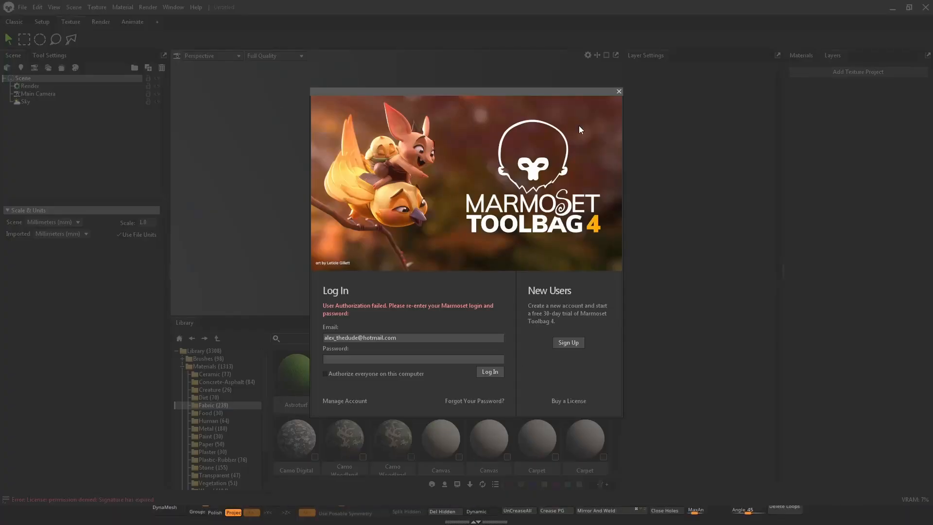
left_click(619, 93)
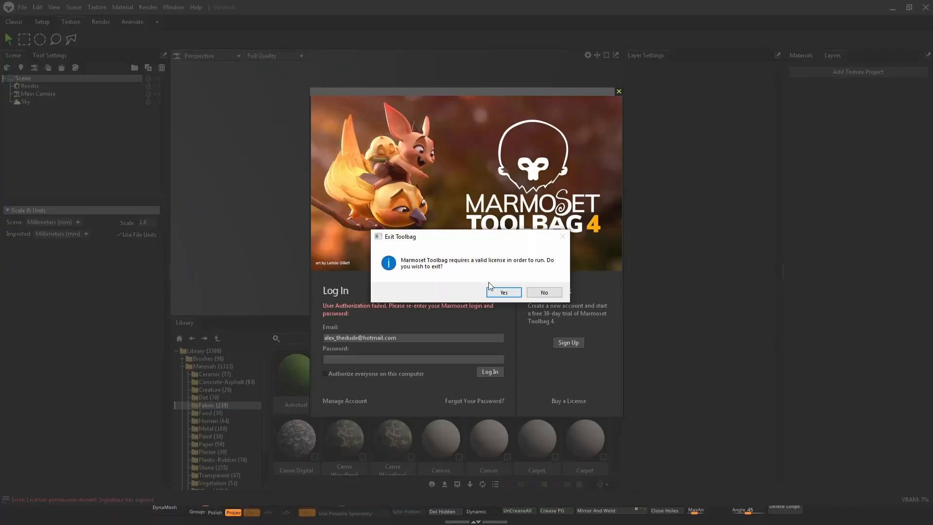
left_click(504, 292)
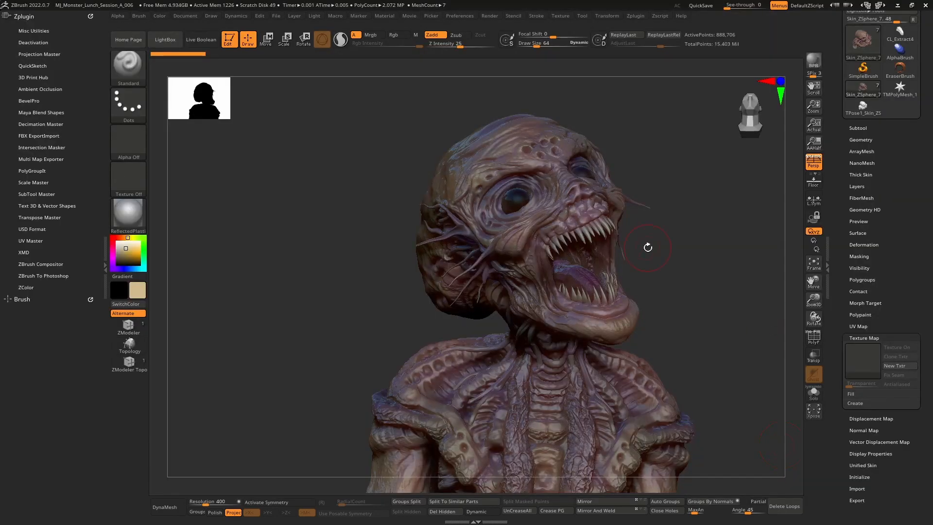
Rename the Skin_ZSphere_7 subtool as Body
mouse_move(648, 248)
left_mouse_down()
mouse_move(676, 205)
mouse_move(659, 174)
left_mouse_up()
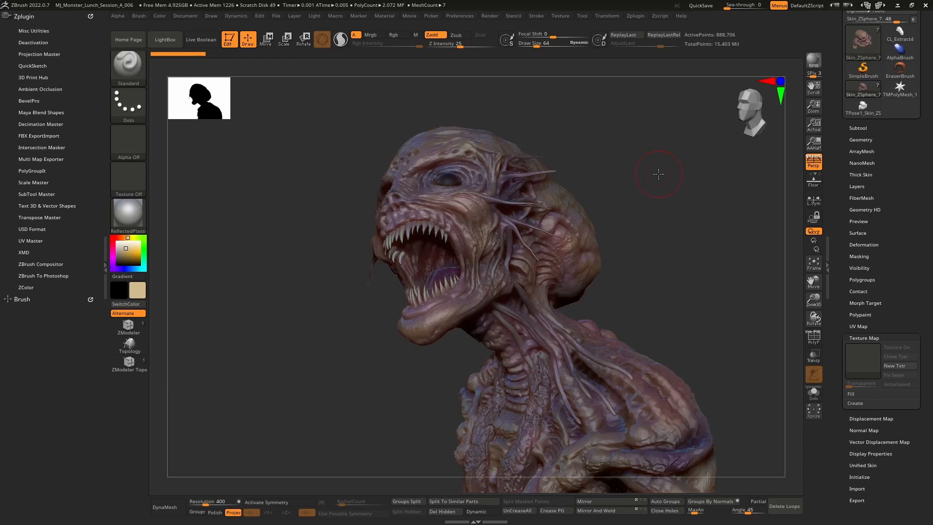
left_click(856, 125)
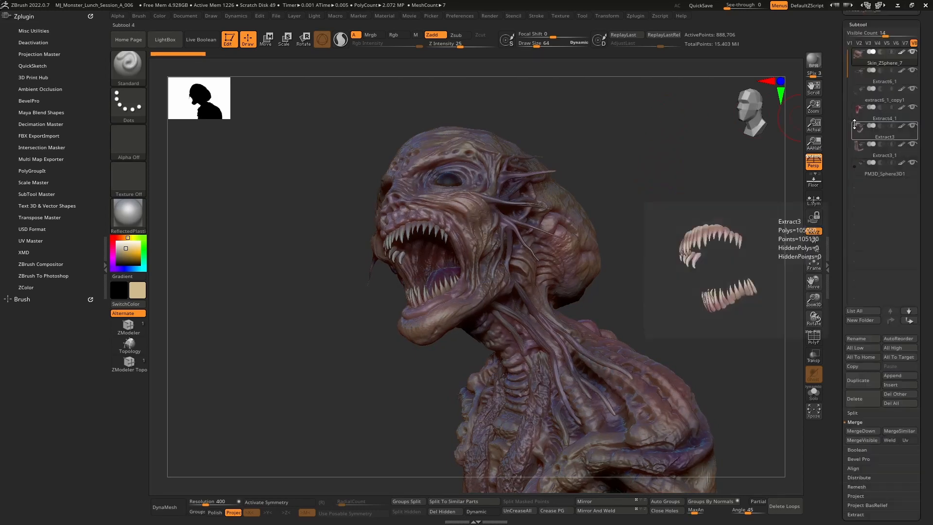
scroll(841, 150, "down", 3)
scroll(884, 149, "up", 2)
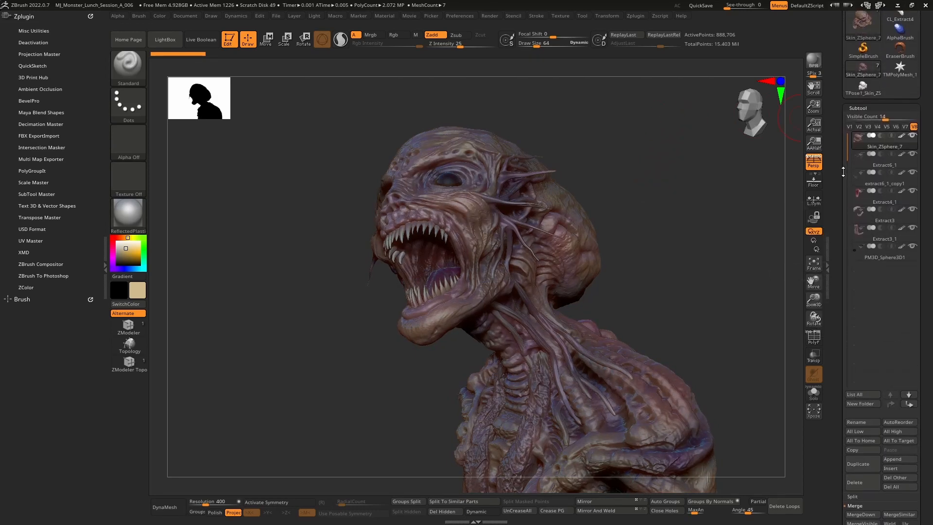
mouse_move(884, 149)
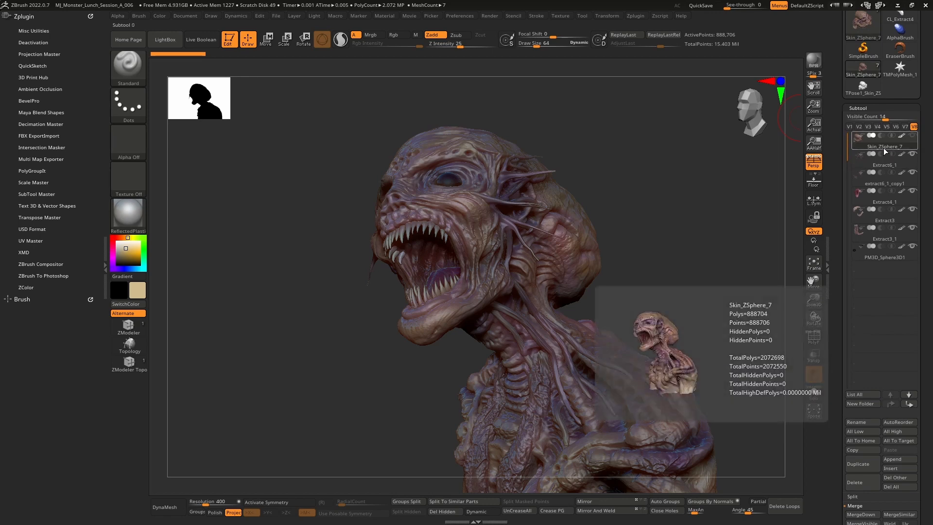
left_click(867, 424)
type("Body")
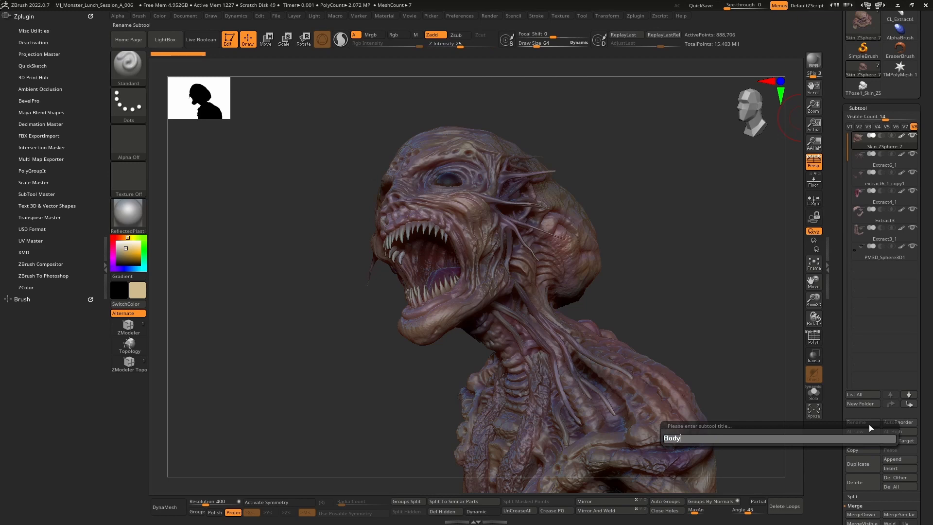
key("Return")
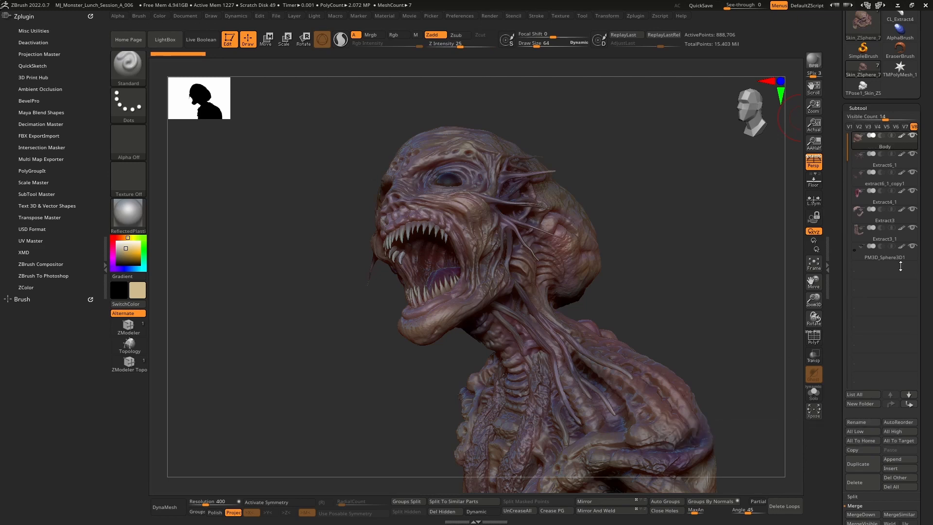
Rename the PM3D_Sphere3D1 subtool as Eyes
left_click(893, 163)
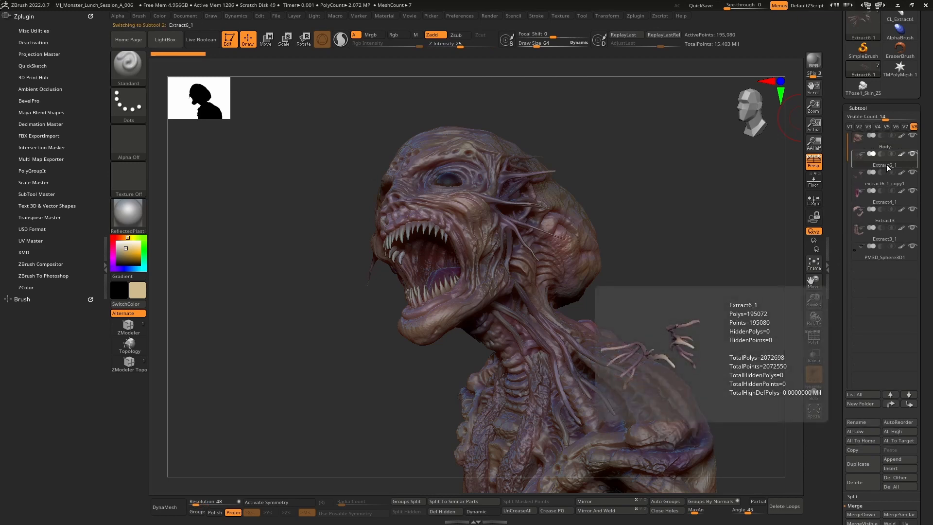
left_click(893, 258)
left_click(878, 423)
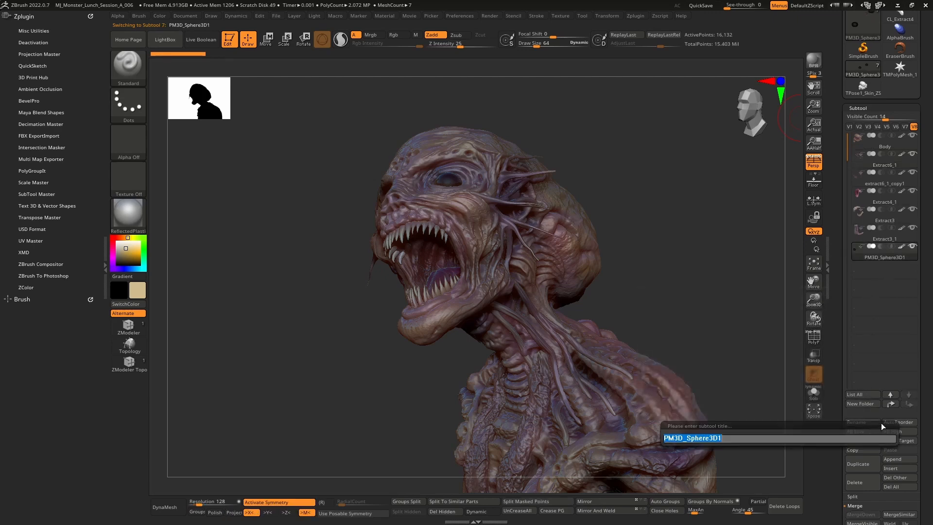
type("Eyes")
key("Return")
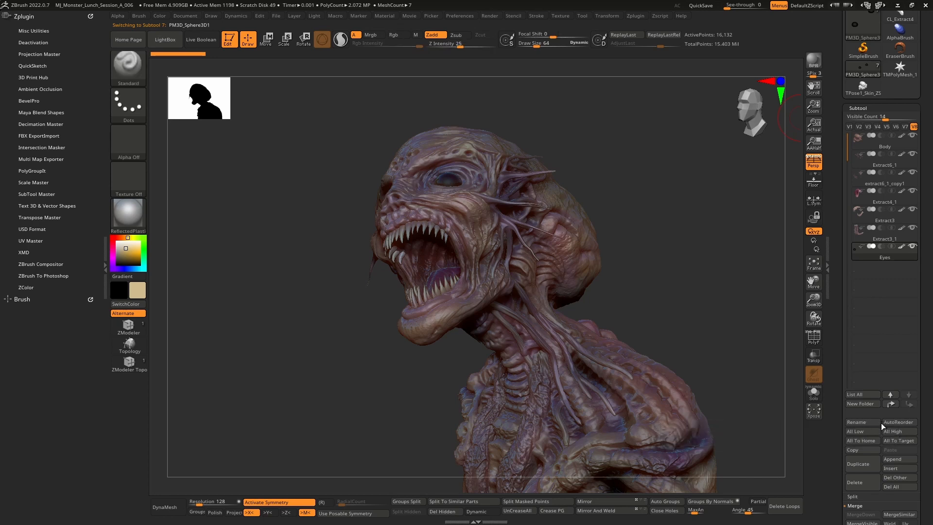
Select the Body subtool and review its UV Map options while stepping through neighbouring subtools
left_click(879, 239)
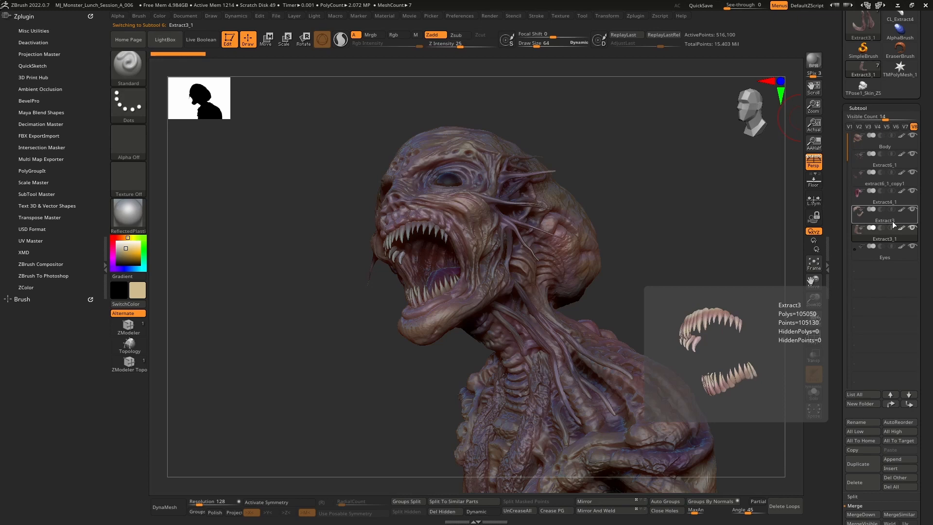
left_click(884, 144)
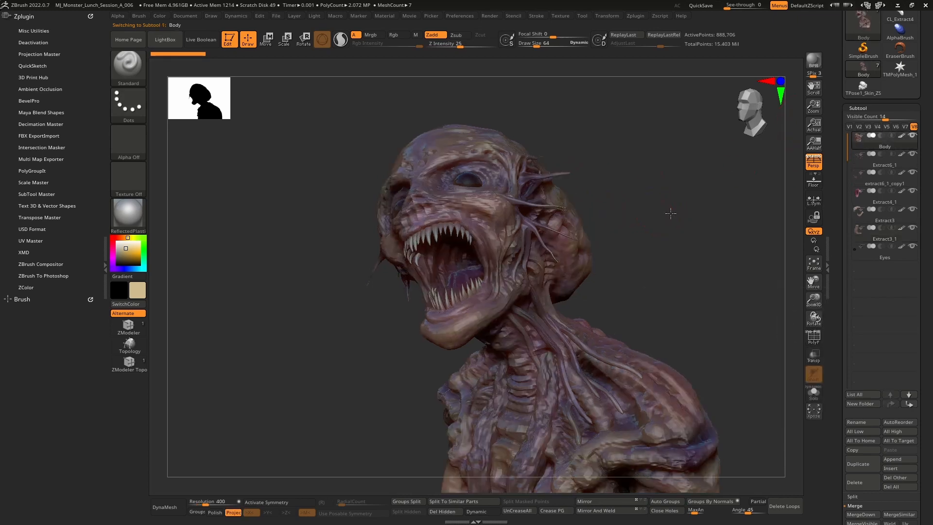
left_click_drag(670, 214, 666, 213)
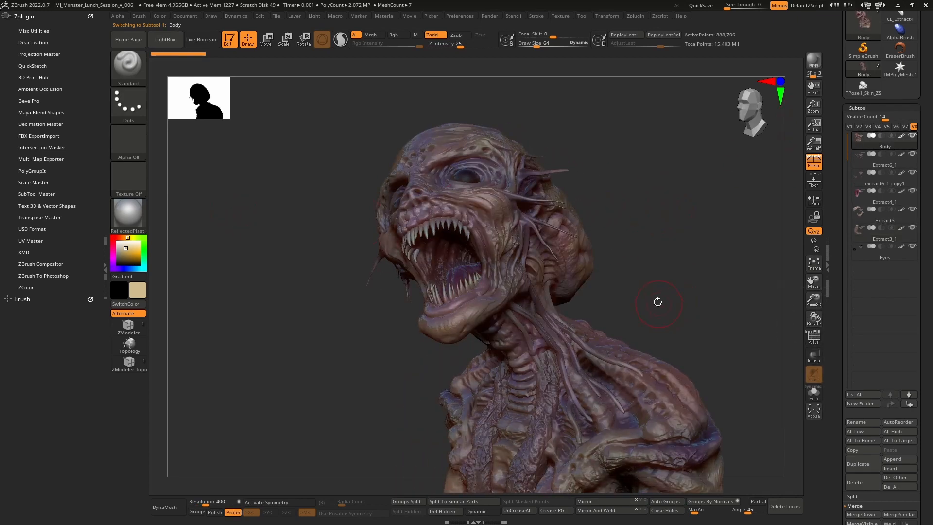
left_click_drag(843, 305, 837, 197)
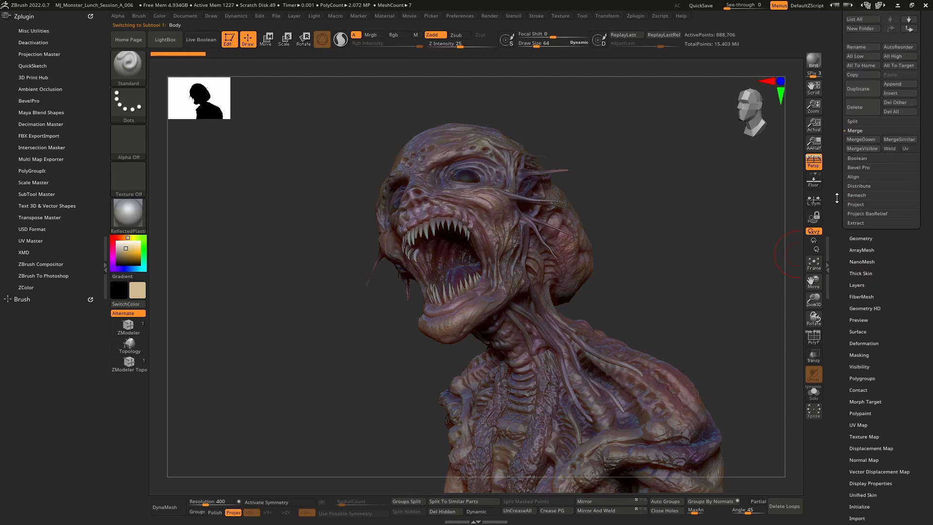
left_click(861, 426)
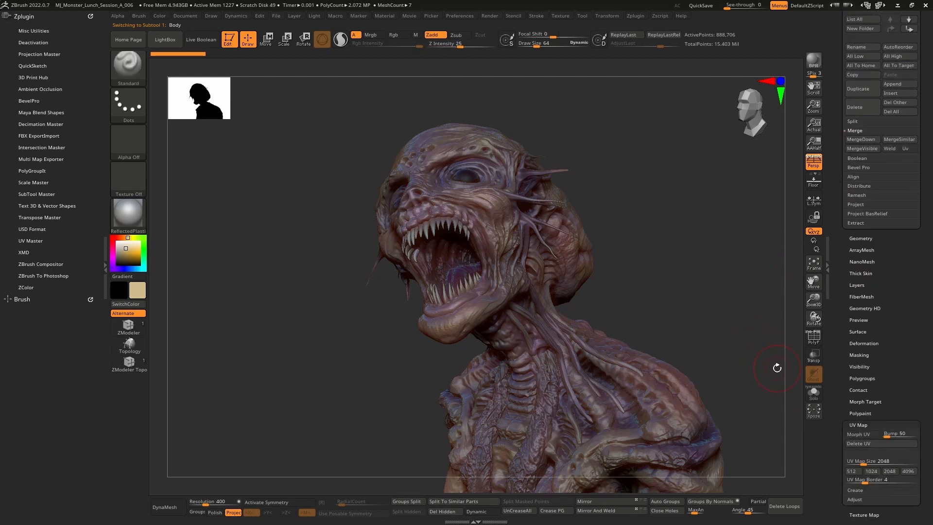
key("Down")
key("Down")
key("Down")
key("Down")
key("Down")
key("Down")
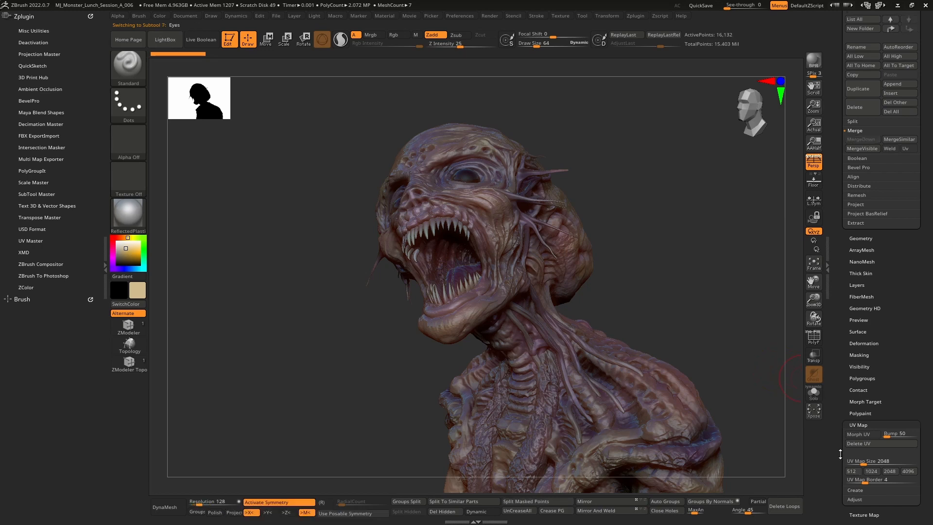
key("Up")
key("Up")
key("Up")
key("Up")
key("Up")
key("Up")
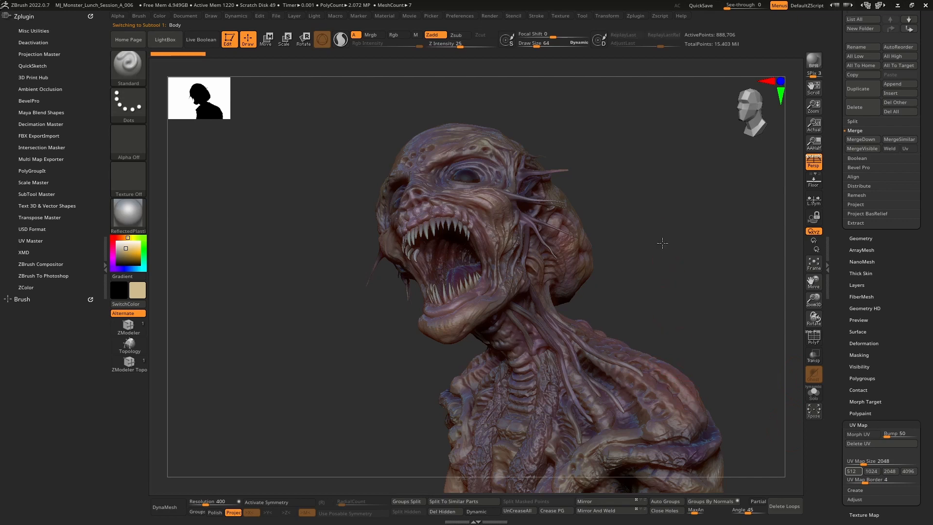
left_click_drag(662, 241, 709, 278)
left_click_drag(836, 401, 835, 362)
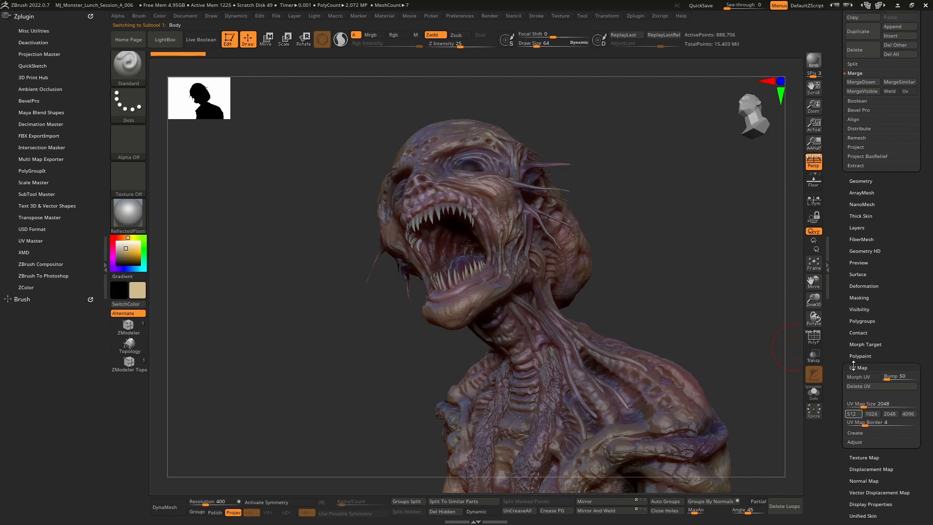
left_click(860, 365)
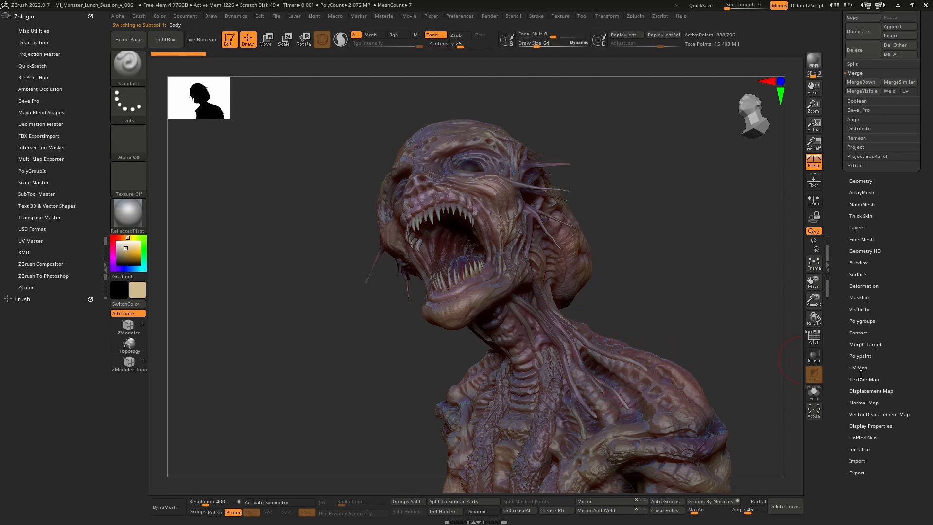
scroll(864, 384, "up", 10)
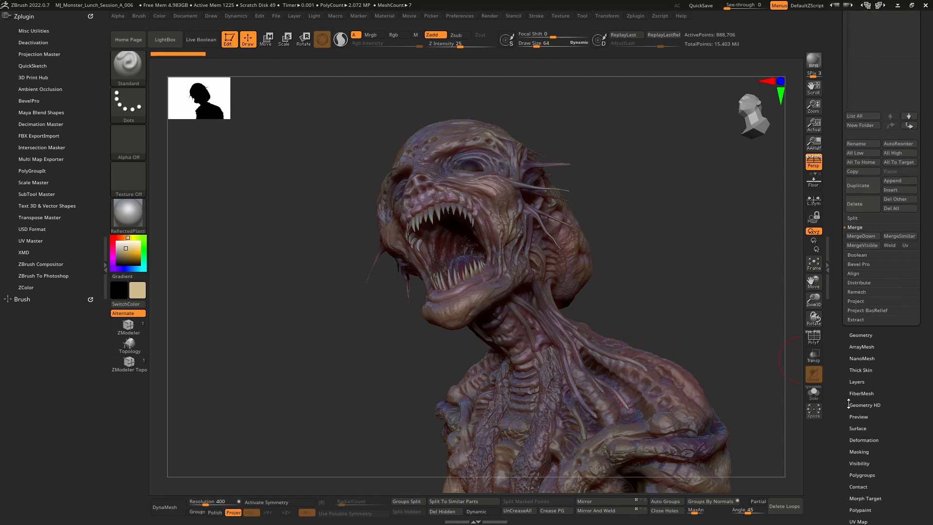
scroll(859, 450, "down", 10)
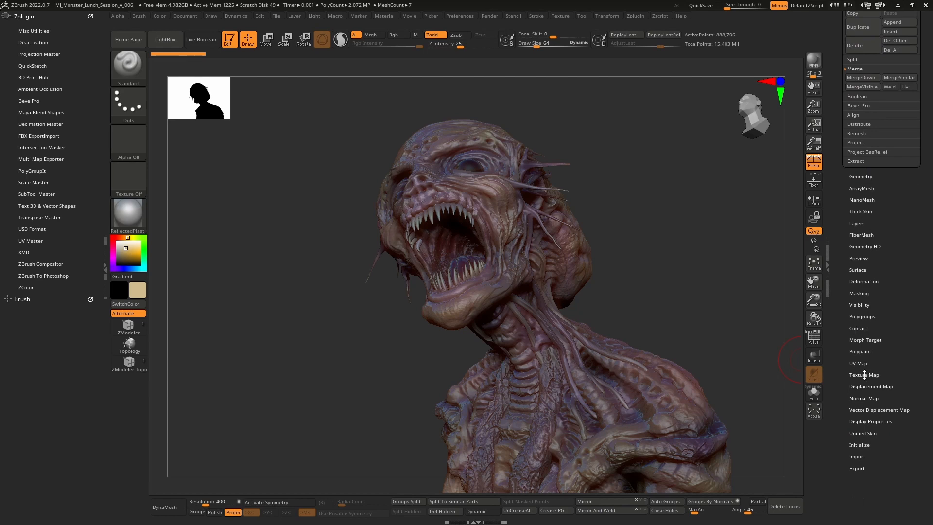
Try creating a new blank texture for the Body subtool, then undo it
left_click(865, 375)
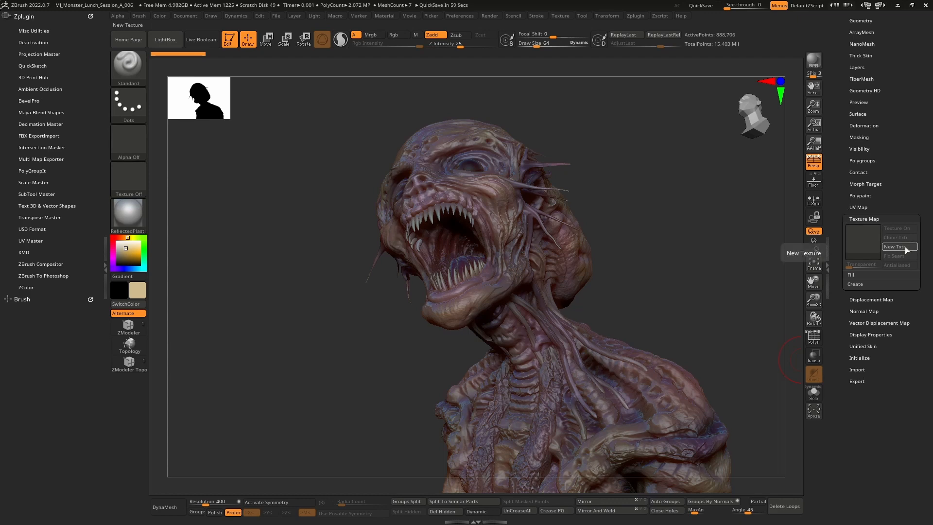
left_click(814, 336)
left_click(814, 336)
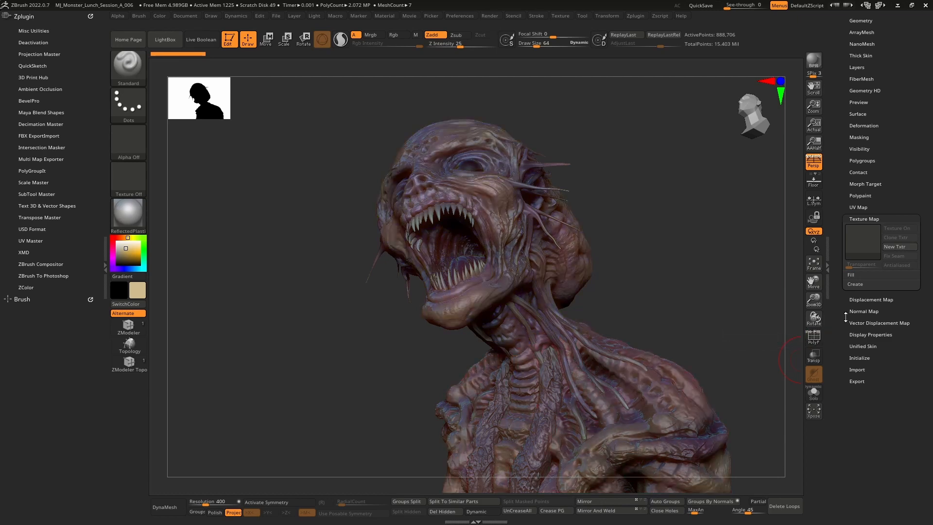
left_click(899, 247)
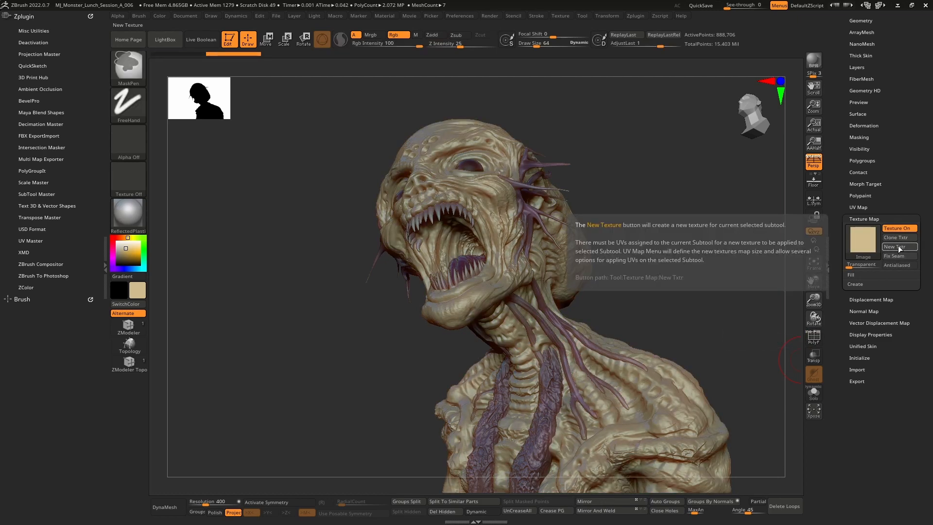
key("ctrl+z")
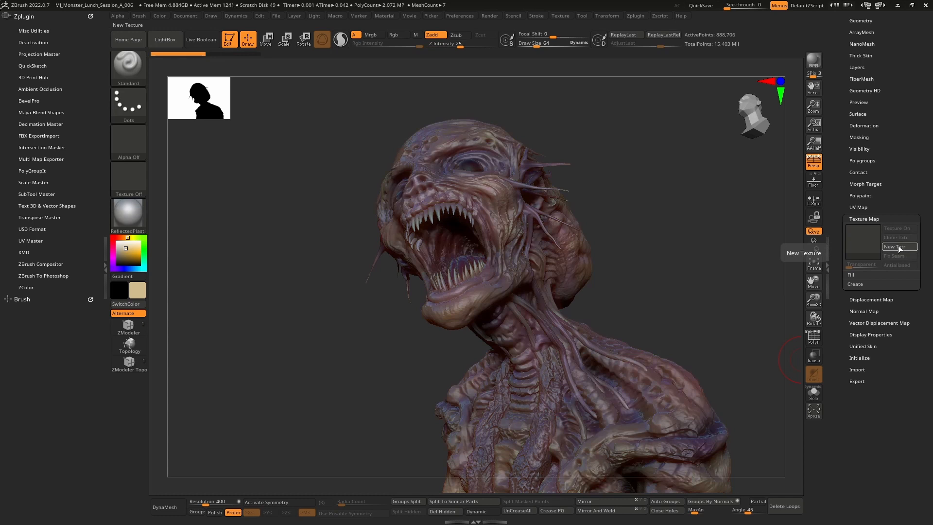
Create a texture map for the Body subtool from its polypaint
left_click(858, 284)
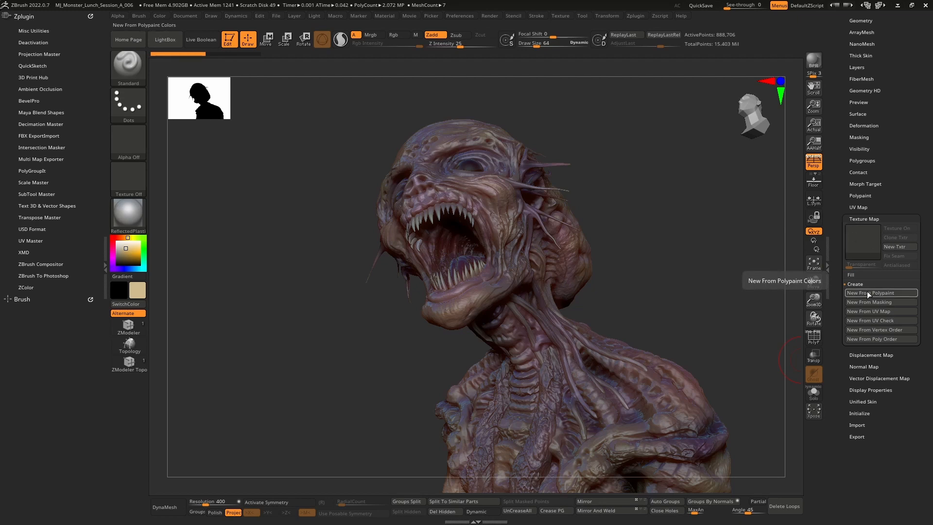
left_click_drag(694, 191, 747, 293)
left_click_drag(734, 252, 714, 249)
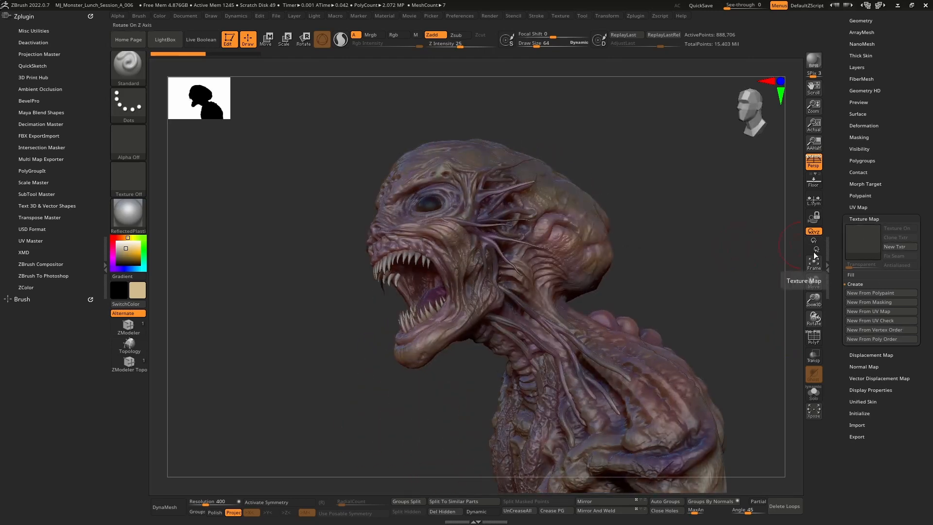
left_click(865, 294)
mouse_move(860, 247)
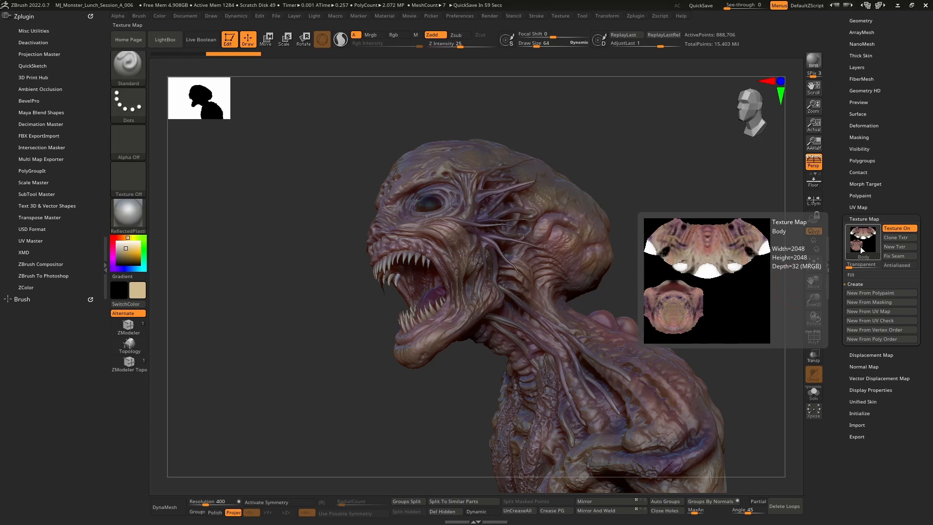
Create polypaint-based textures for the Extract6_1 and extract6_1_copy1 subtools in turn
key("Down")
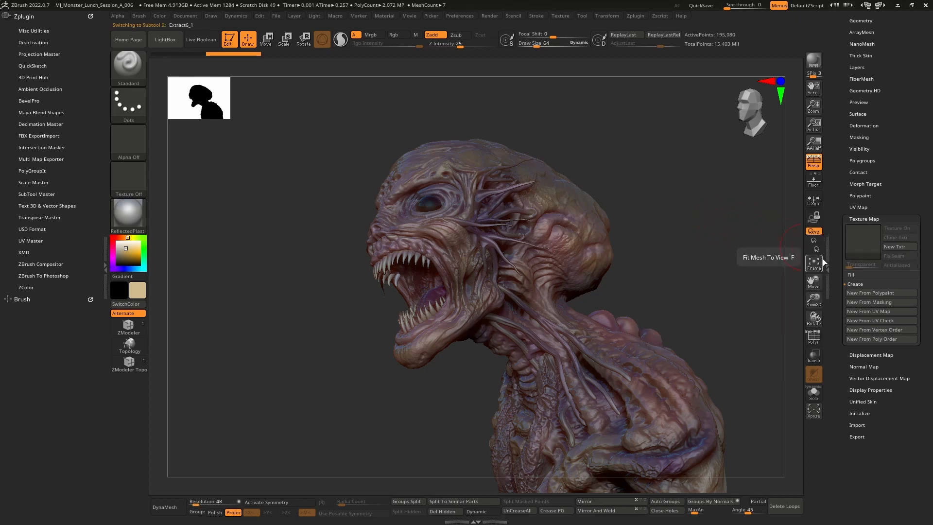
left_click(879, 291)
key("Down")
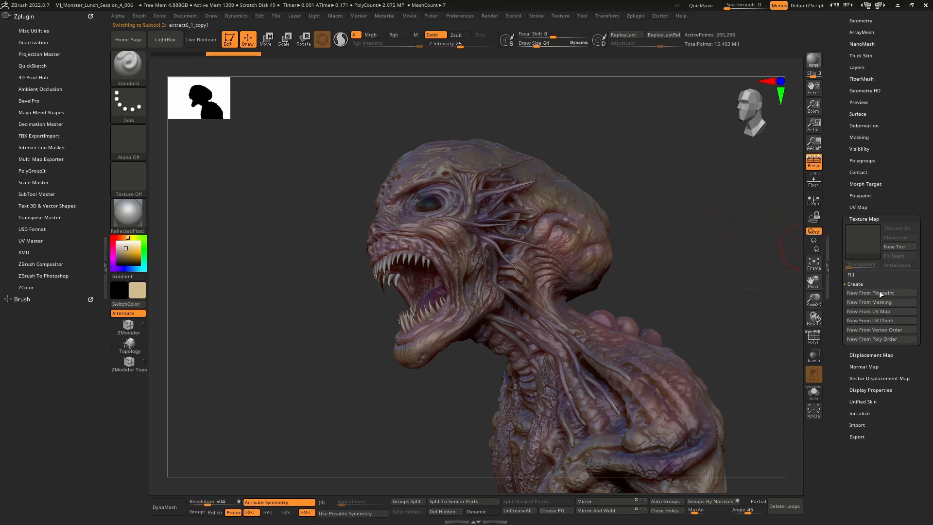
left_click(879, 290)
Switch to the Extract4_1 subtool and create its texture map from polypaint
key("Down")
left_click_drag(840, 162, 843, 198)
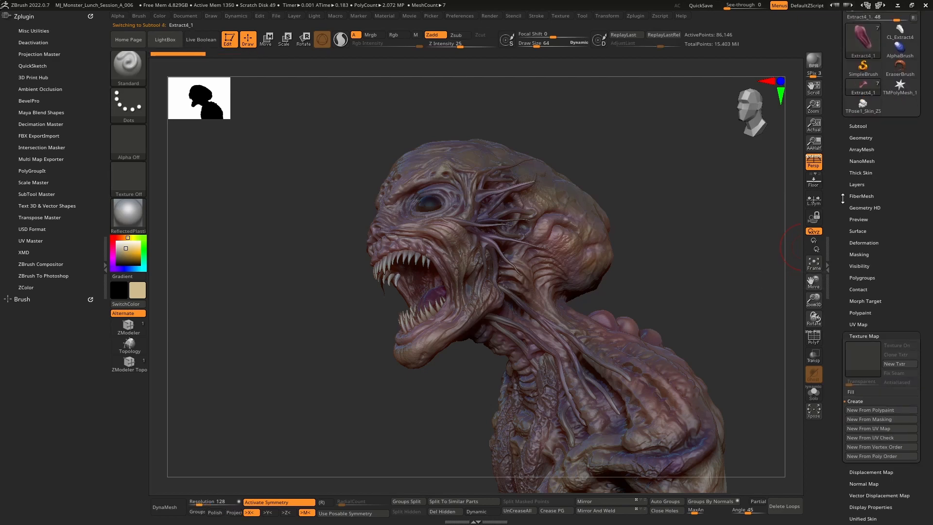
left_click(857, 126)
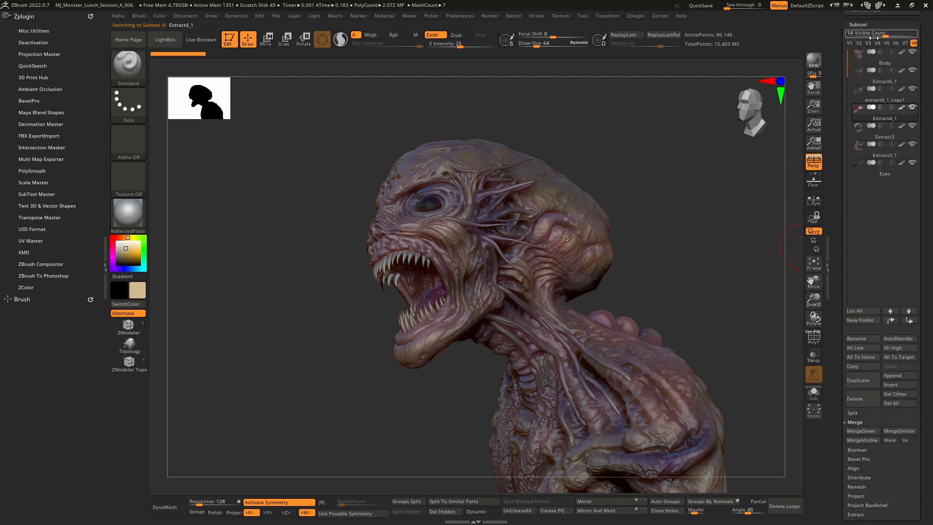
left_click_drag(883, 34, 865, 34)
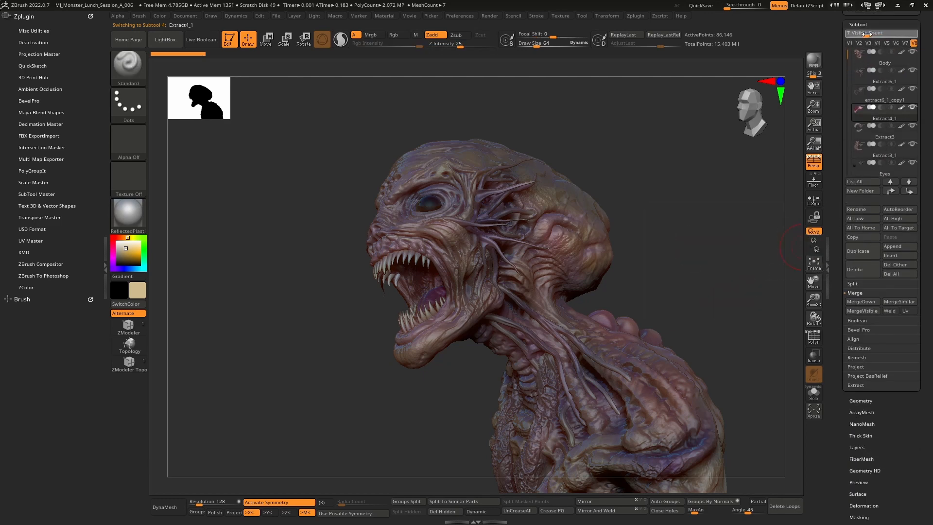
left_click_drag(842, 455, 843, 433)
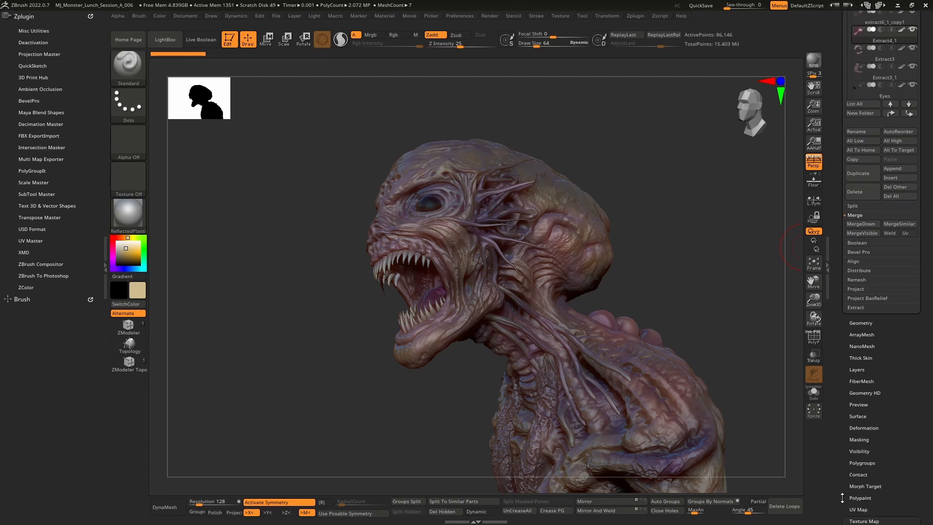
left_click_drag(843, 497, 844, 416)
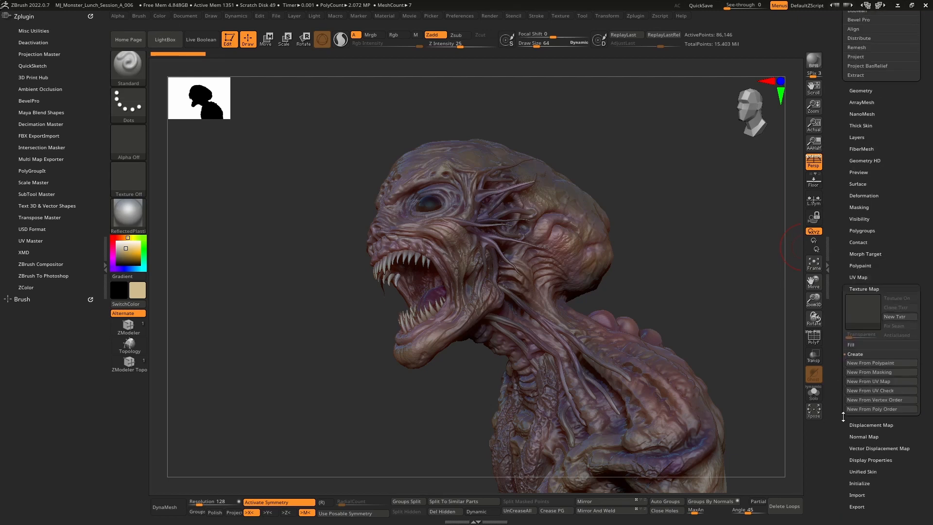
left_click(888, 365)
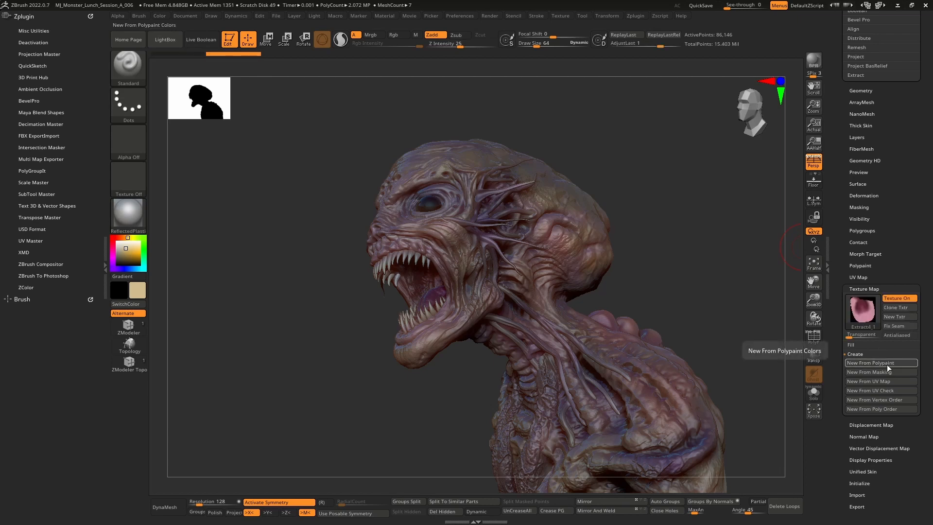
Create polypaint-based texture maps for the Extract3, Extract3_1 and Eyes subtools in turn
key("Down")
left_click(887, 361)
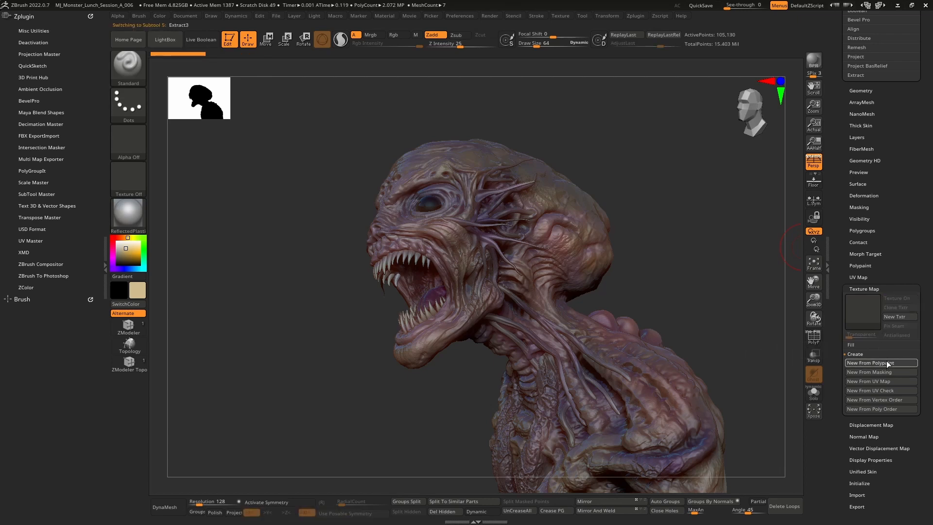
key("Down")
left_click(886, 360)
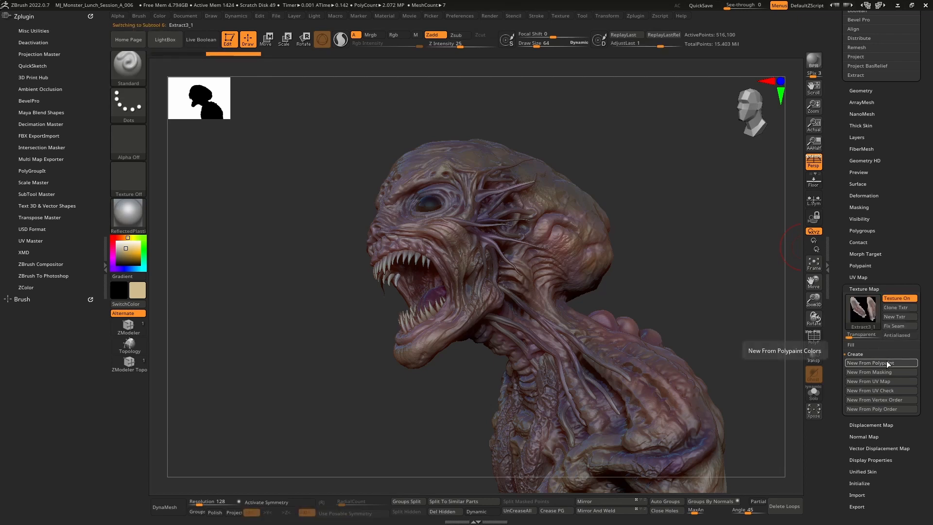
key("Down")
left_click(887, 361)
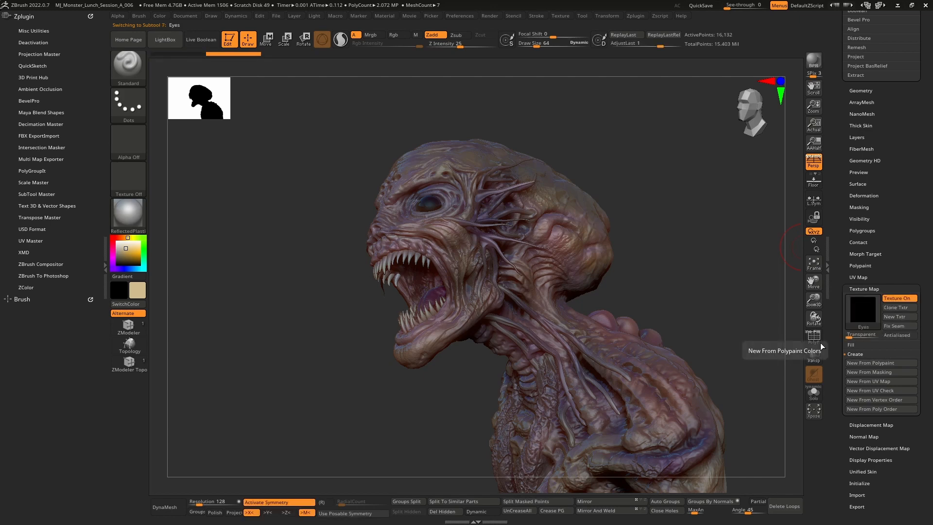
Select the Body subtool and set its subdivision level to 3
left_click_drag(659, 197, 679, 186)
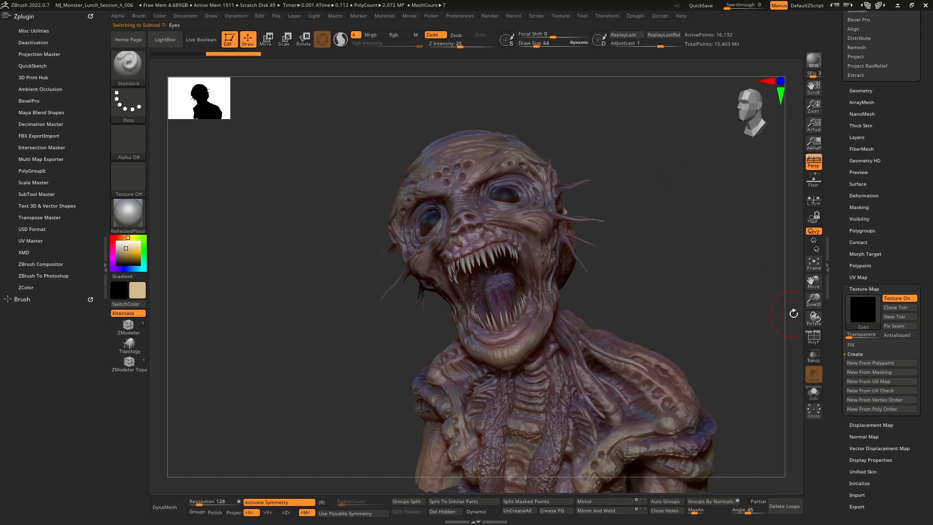
left_click_drag(640, 264, 654, 246)
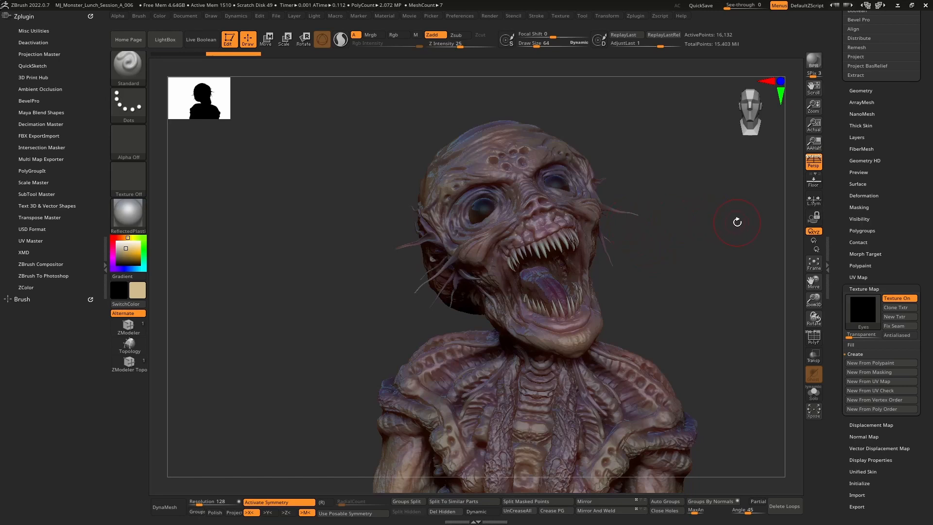
mouse_move(737, 222)
left_mouse_down()
mouse_move(710, 222)
mouse_move(787, 229)
left_mouse_up()
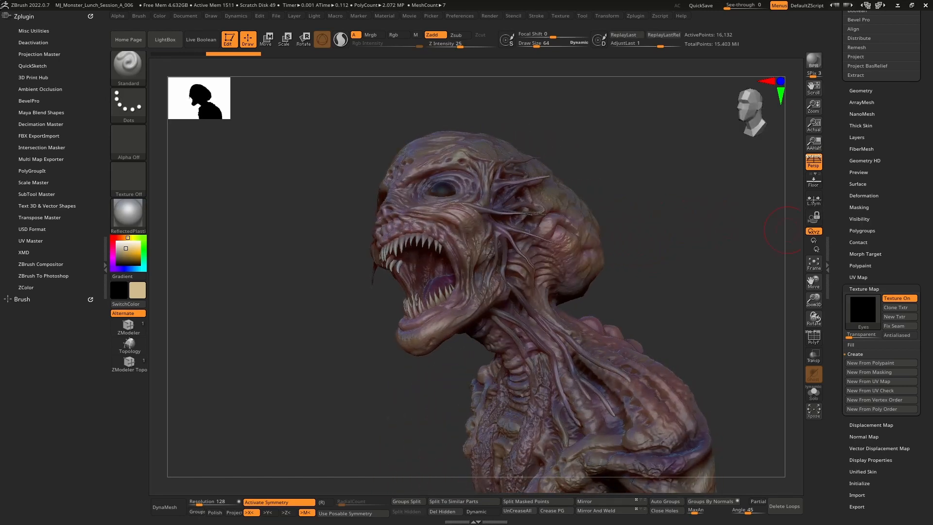
mouse_move(658, 202)
left_mouse_down()
mouse_move(727, 202)
mouse_move(668, 200)
left_mouse_up()
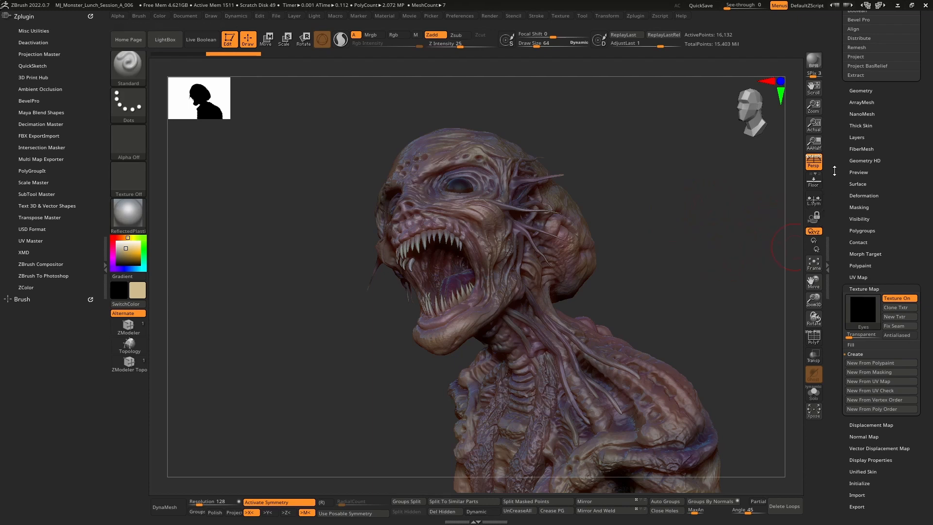
left_click_drag(834, 171, 856, 286)
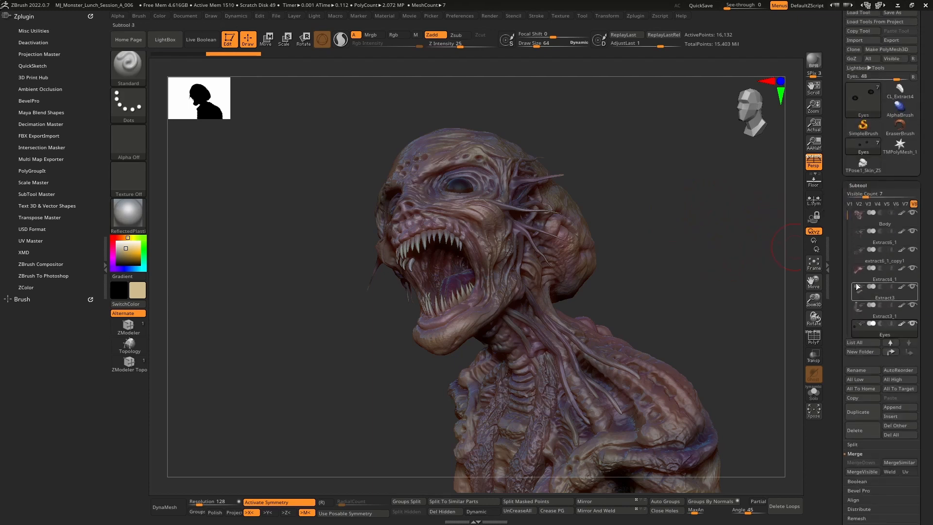
left_click(882, 223)
left_click_drag(840, 481, 841, 164)
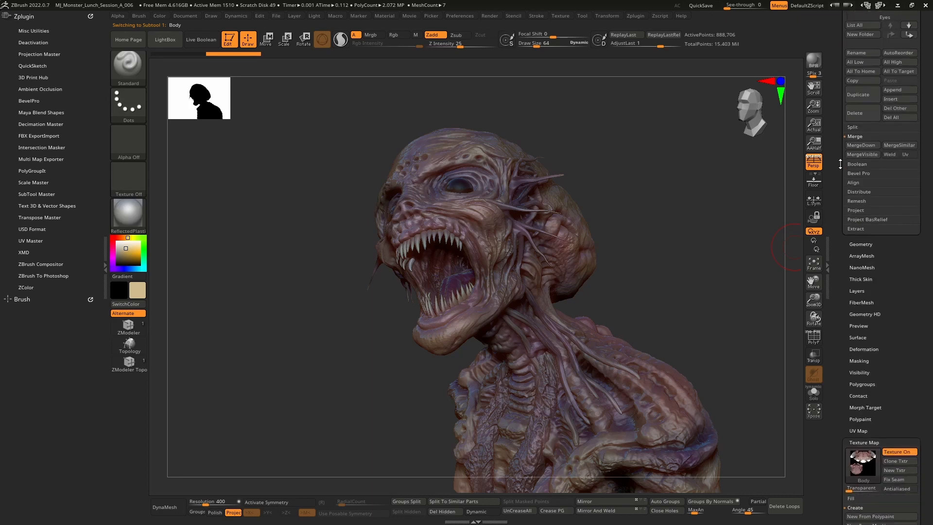
left_click(870, 245)
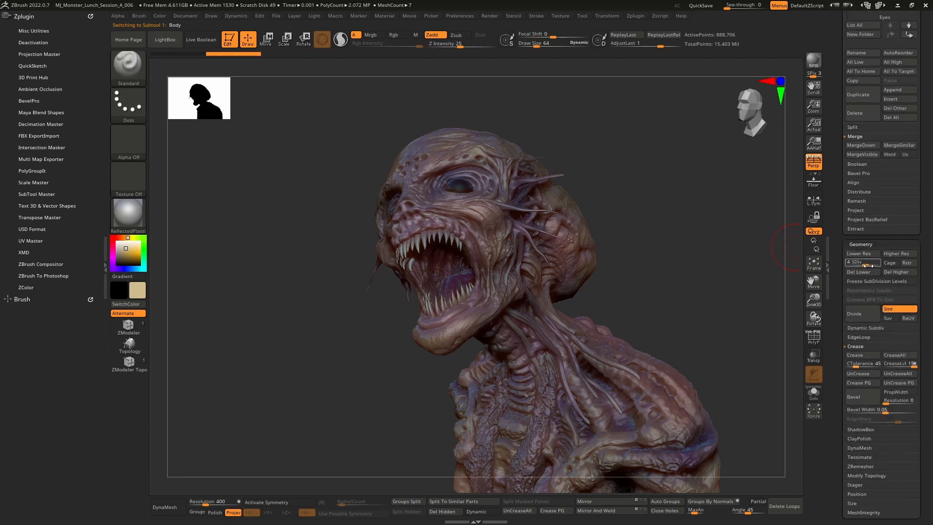
left_click_drag(882, 262, 853, 263)
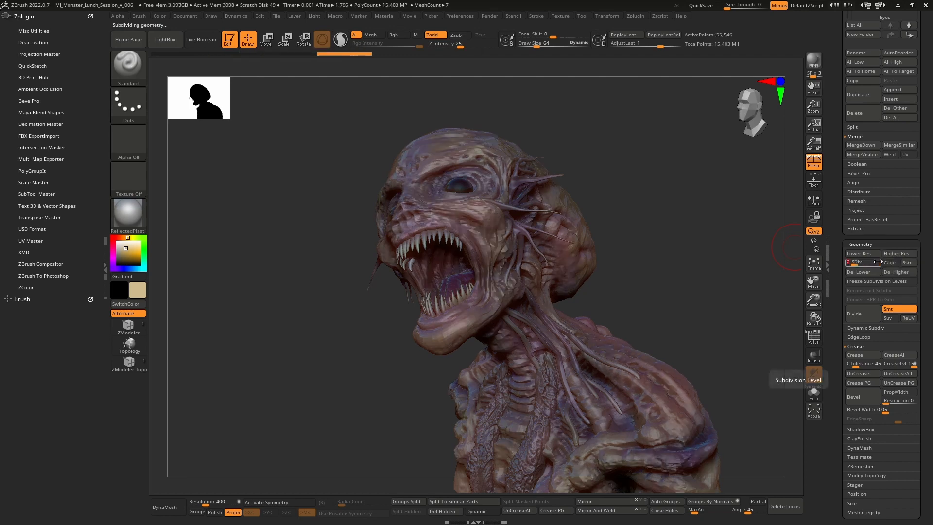
left_click_drag(861, 263, 854, 263)
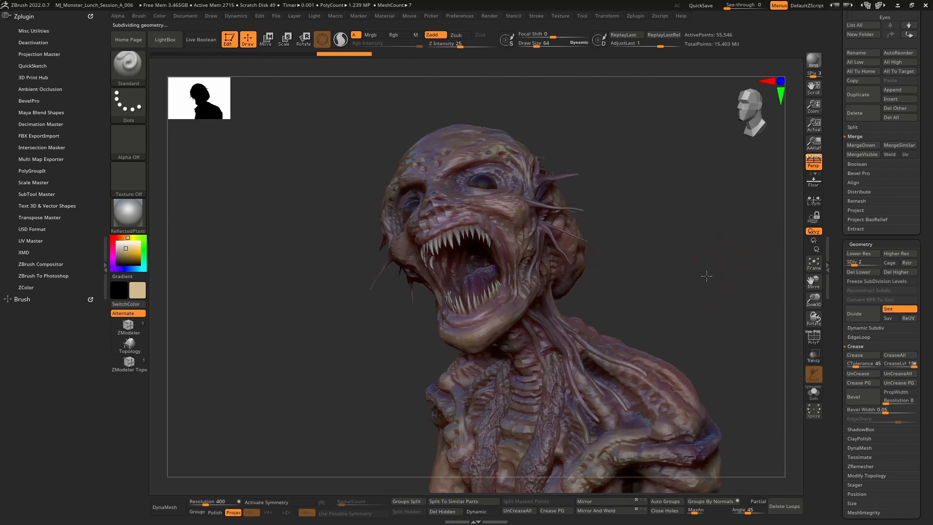
left_click_drag(707, 276, 707, 259)
key("d")
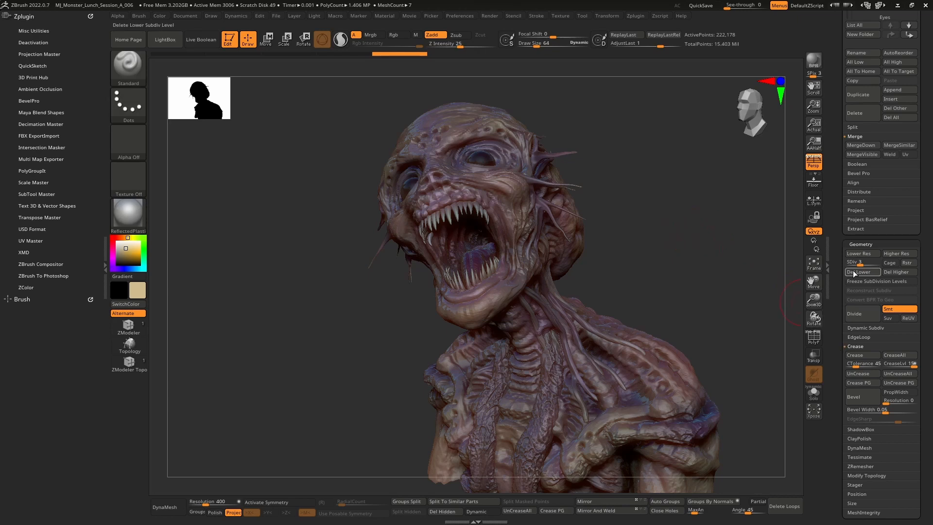
Create a displacement map for the Body subtool
left_click_drag(837, 329, 836, 236)
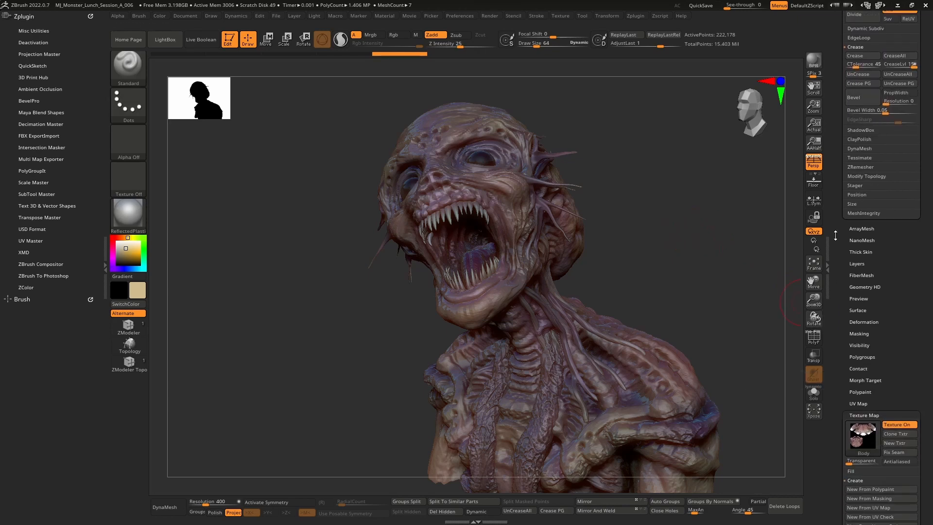
left_click(862, 414)
left_click_drag(842, 398, 843, 357)
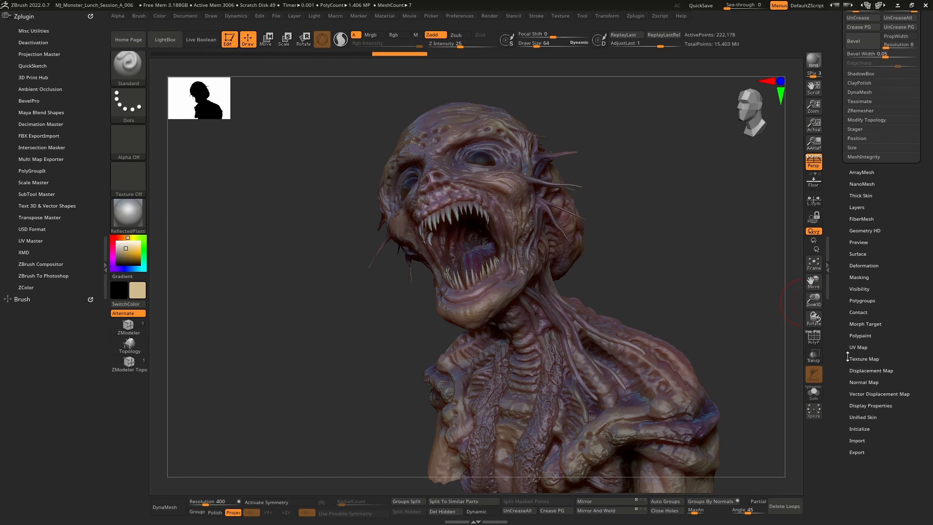
left_click(886, 371)
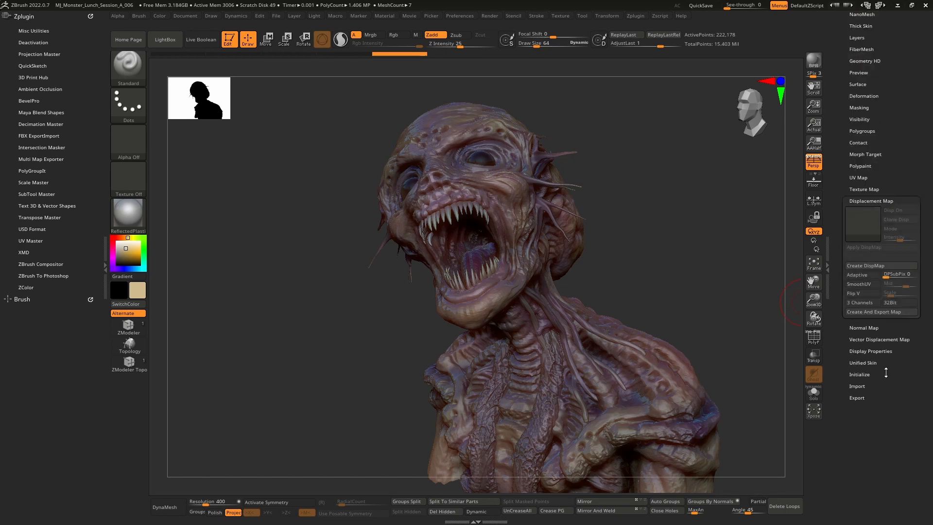
left_click(886, 269)
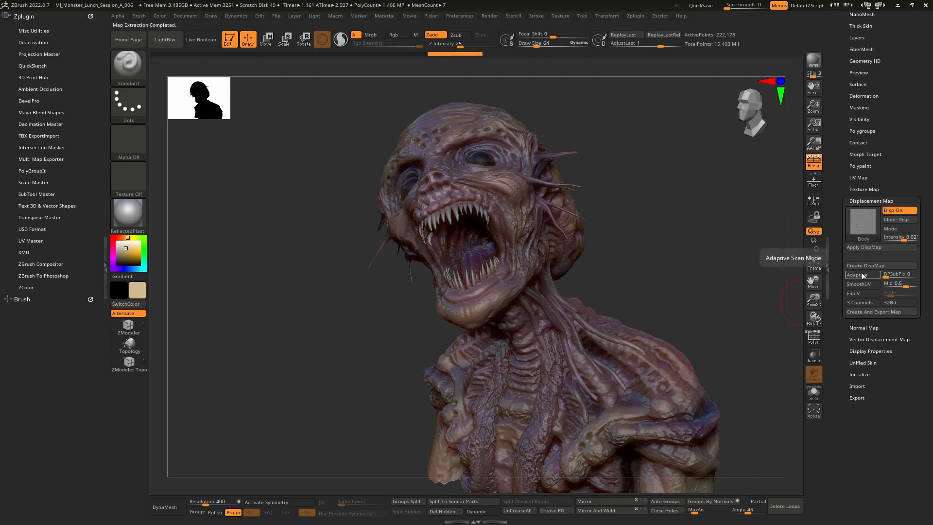
mouse_move(860, 228)
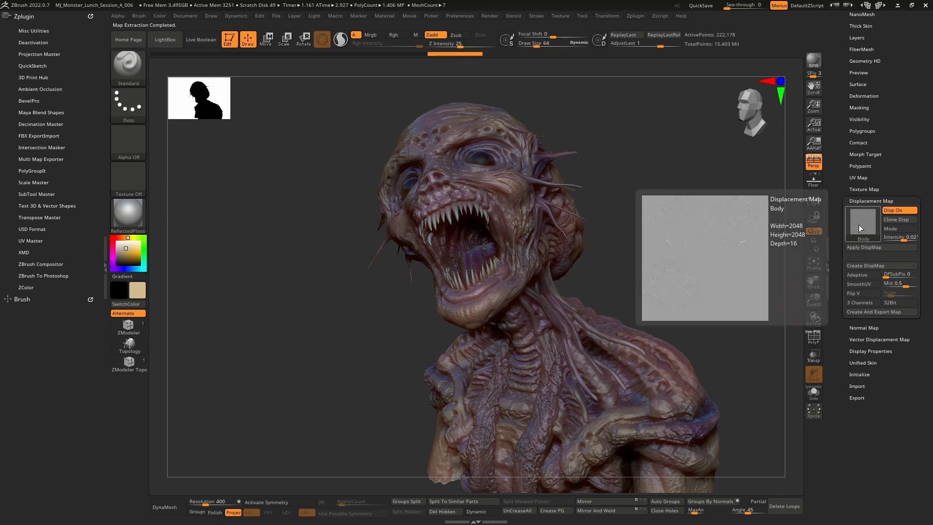
Create a normal map for the Body subtool
left_click(861, 328)
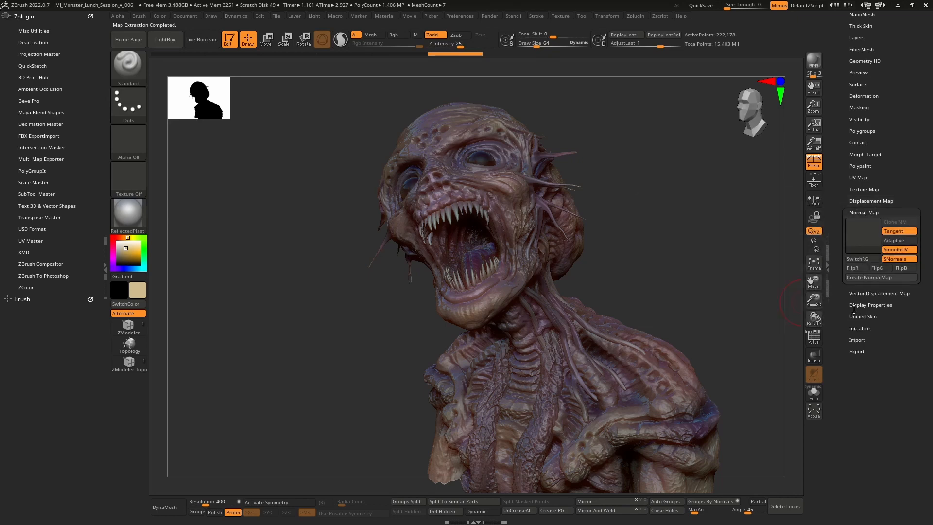
left_click(852, 278)
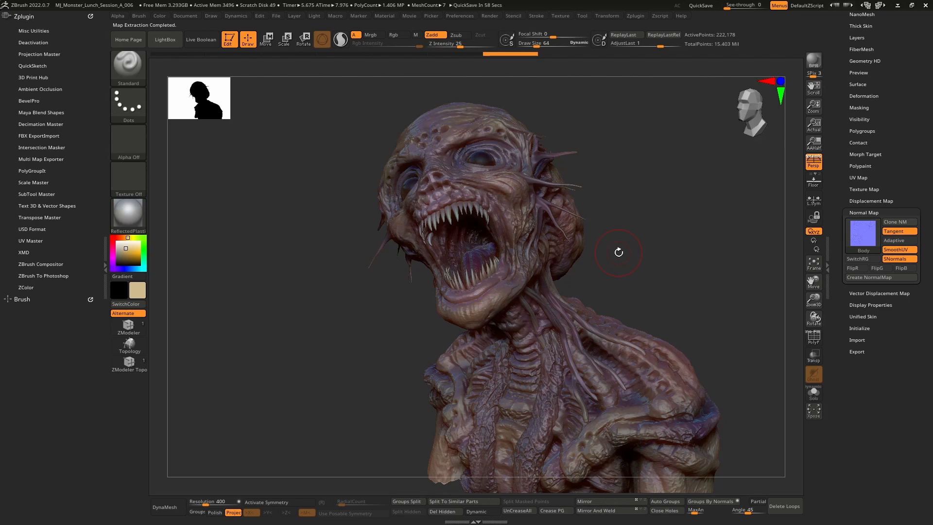
mouse_move(861, 236)
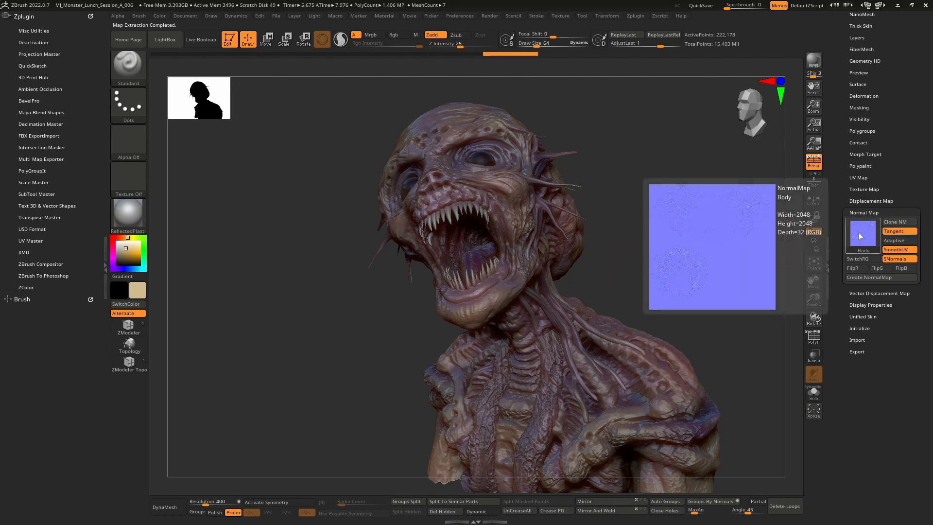
left_click_drag(840, 177, 829, 209)
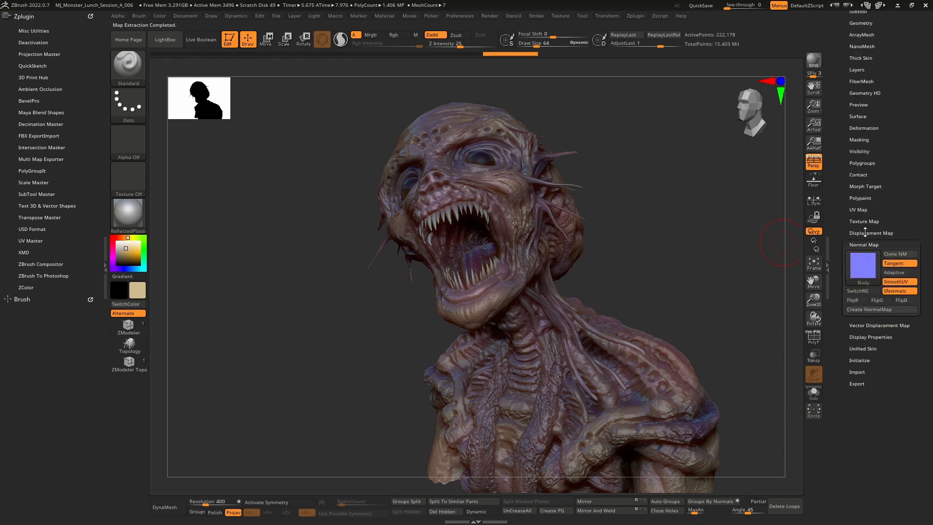
left_click(878, 244)
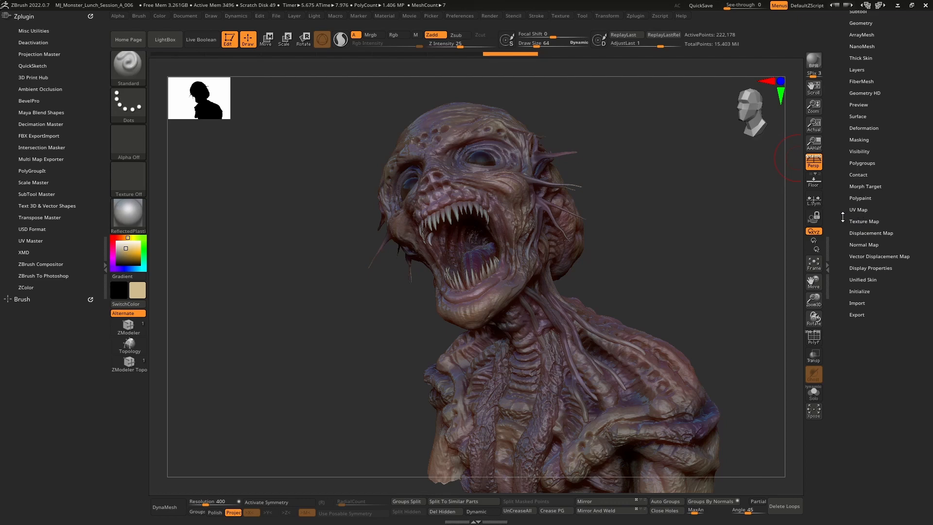
Open the Ambient Occlusion plugin settings to review its options
left_click_drag(843, 217, 844, 252)
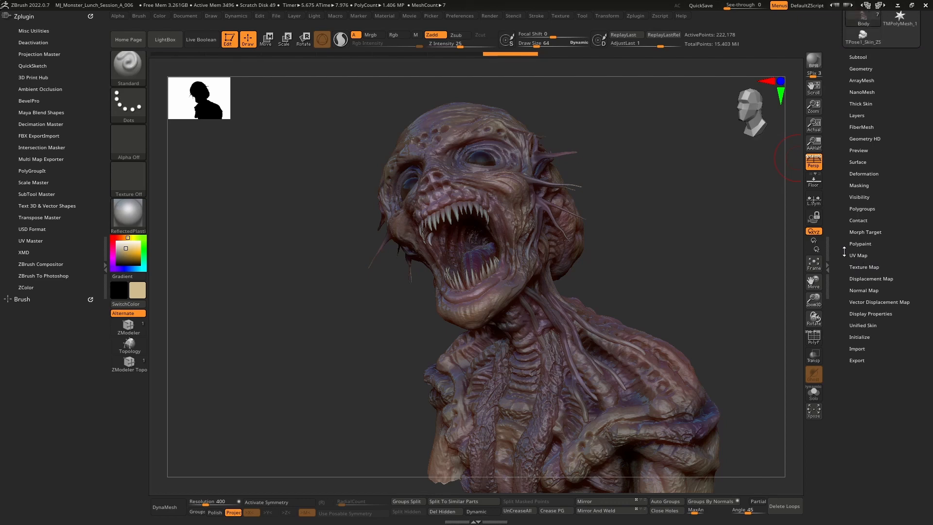
left_click(40, 89)
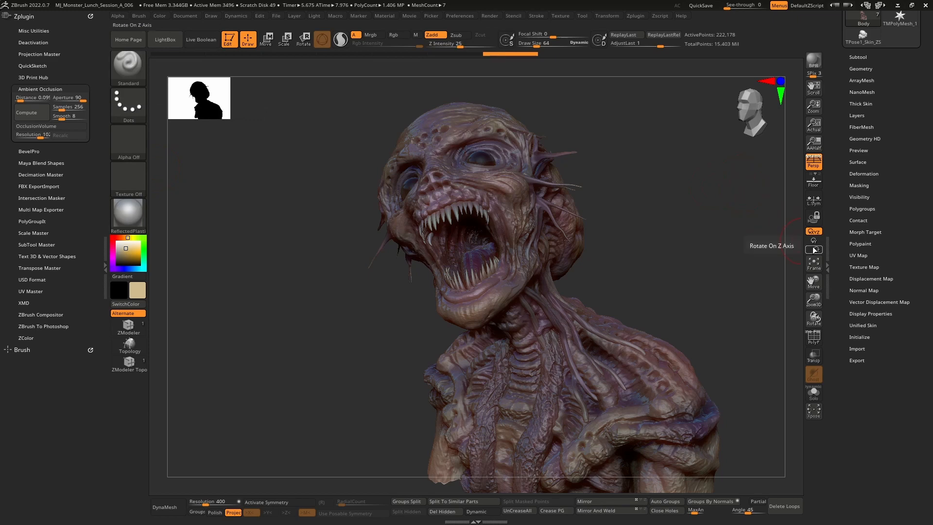
left_click_drag(846, 259, 846, 291)
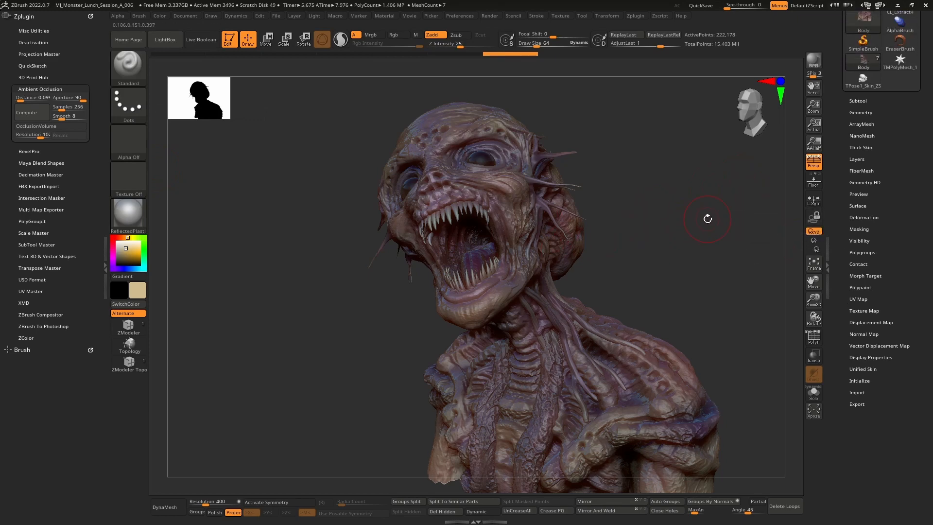
left_click_drag(708, 219, 658, 201)
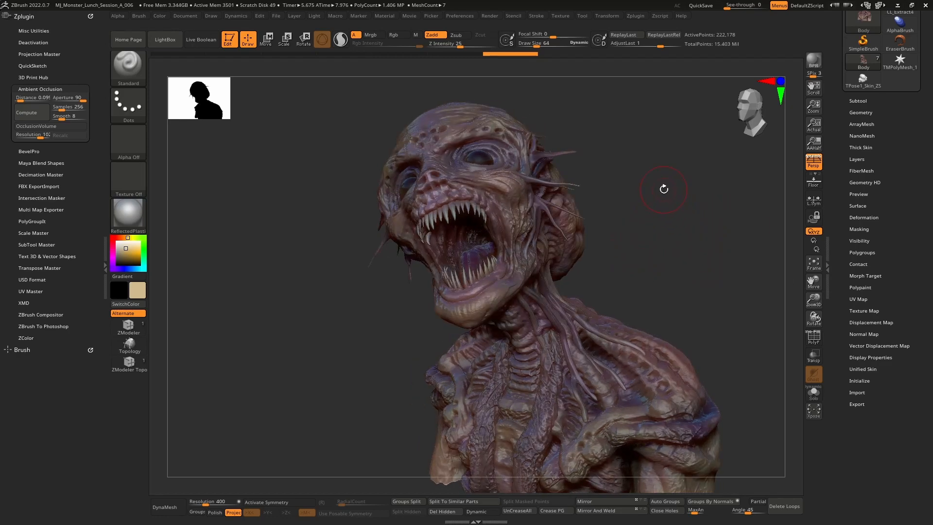
Switch to the Extract6_1 subtool and turn on Polyframe display
key("Down")
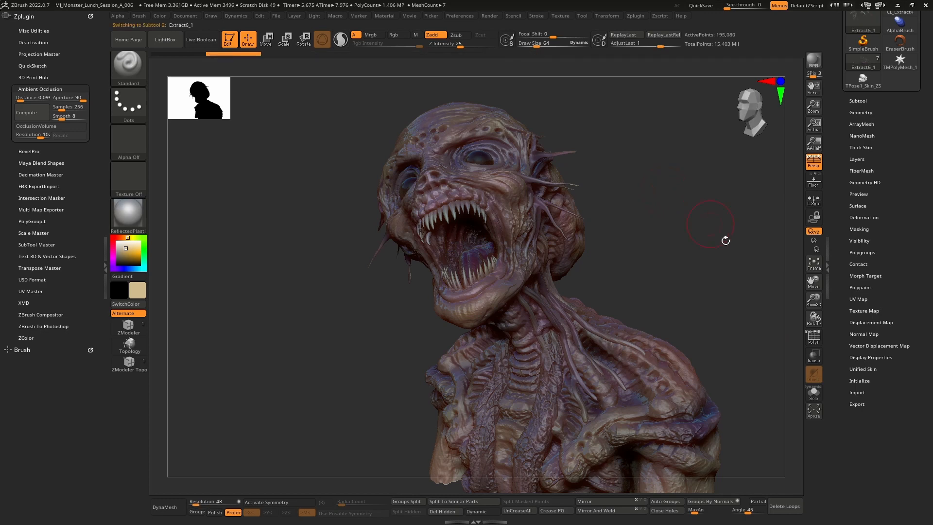
left_click(814, 335)
left_click_drag(697, 262, 691, 256)
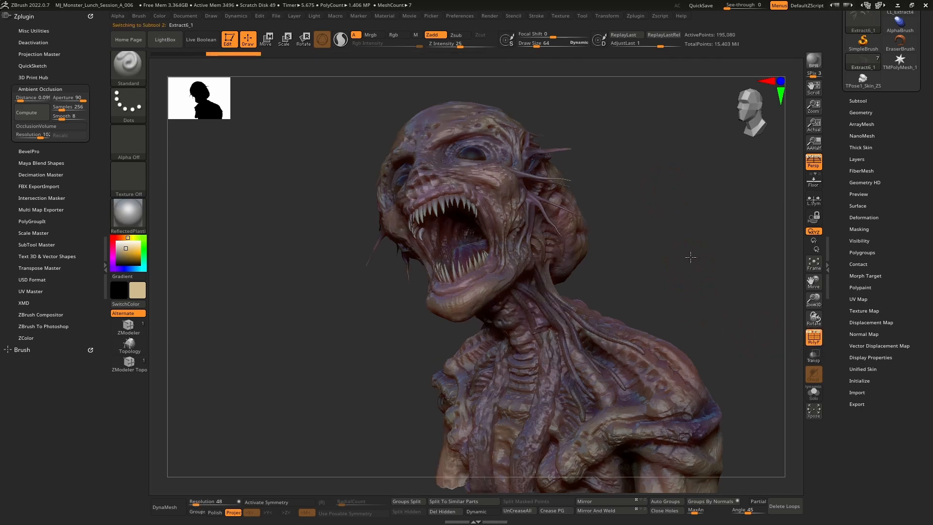
Try to create a normal map for Extract6_1, then drop it to its lowest subdivision level
left_click(868, 334)
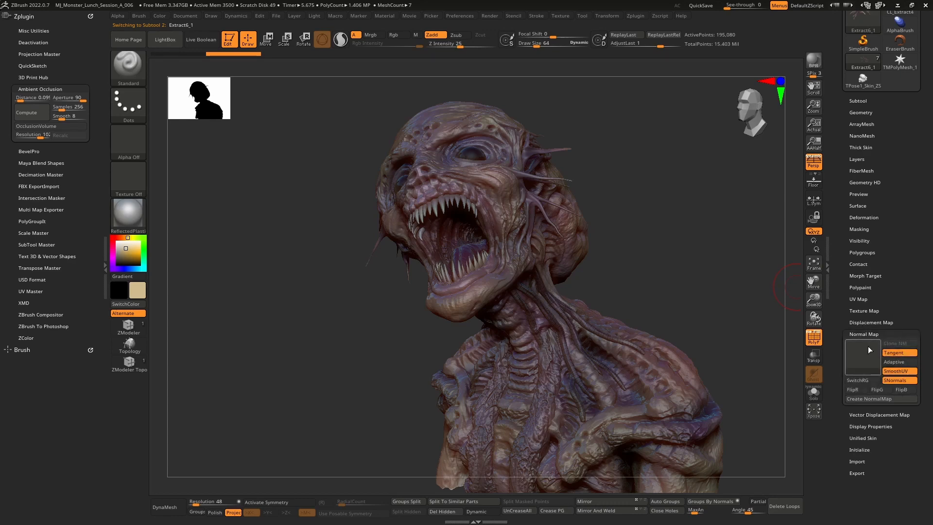
left_click(878, 401)
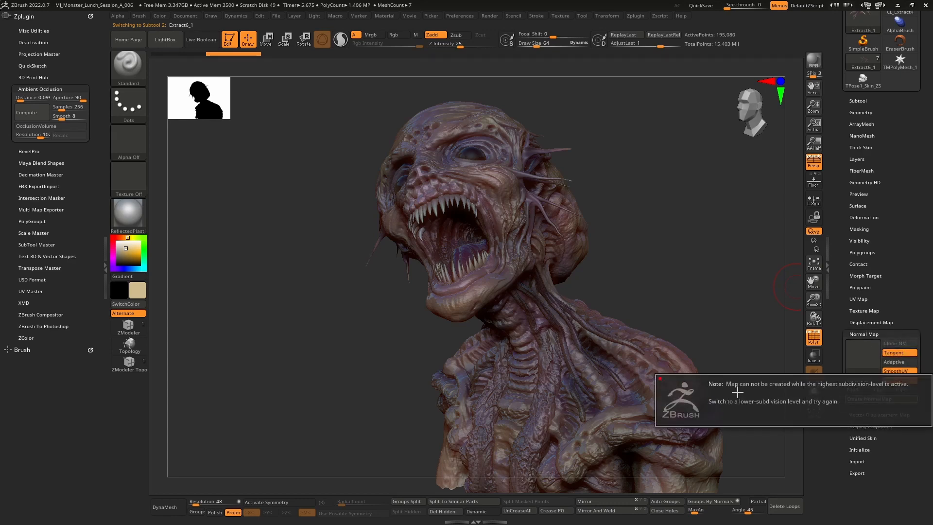
left_click(861, 113)
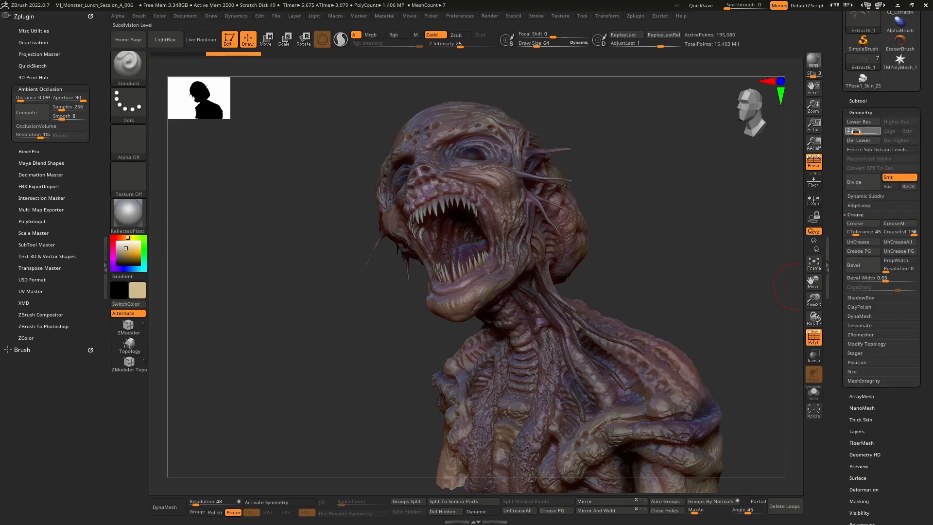
left_click(856, 132)
Create a displacement map for the Extract6_1 subtool
left_click_drag(842, 197, 843, 83)
left_click_drag(845, 385, 845, 382)
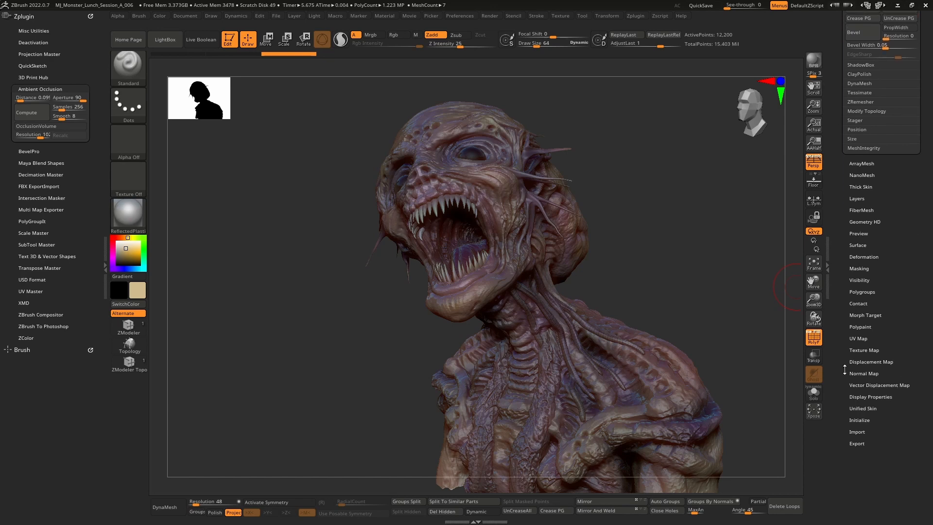
left_click(860, 362)
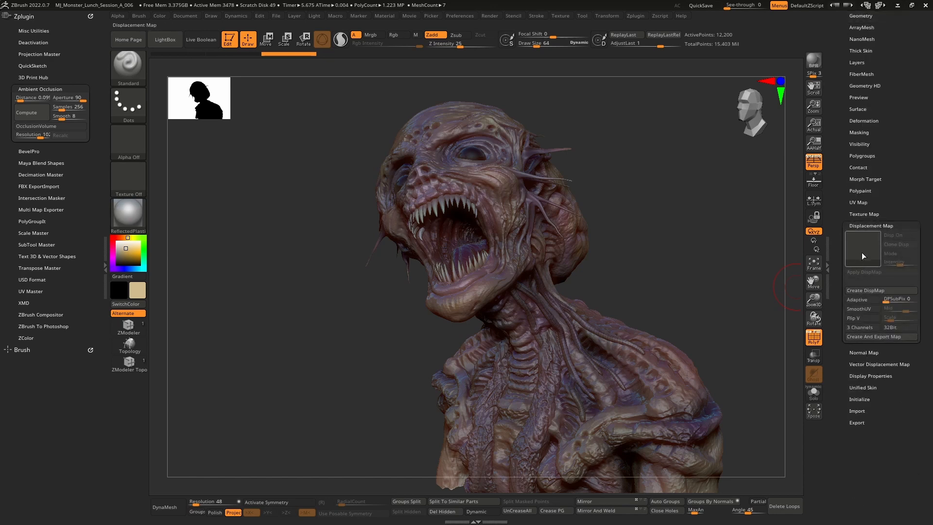
left_click(874, 290)
Create a normal map for Extract6_1 and open its texture map to review it
left_click(873, 353)
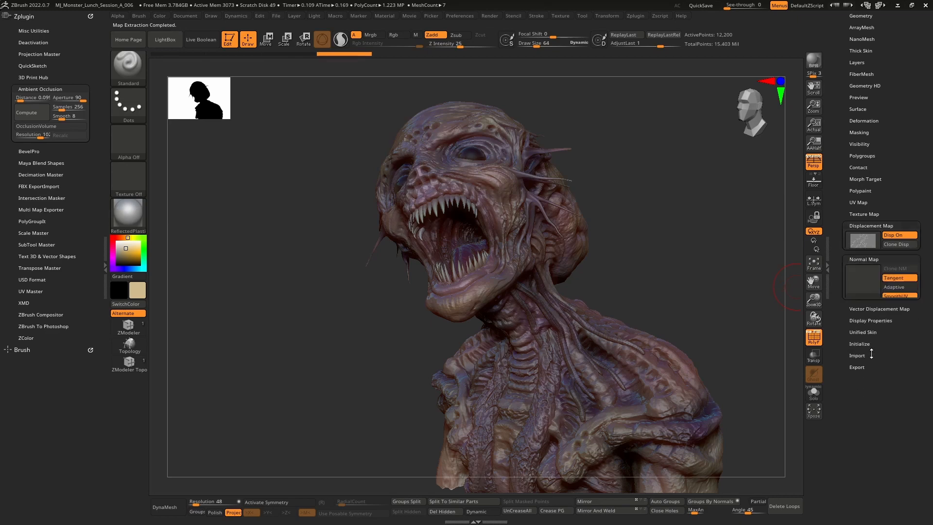
left_click(873, 301)
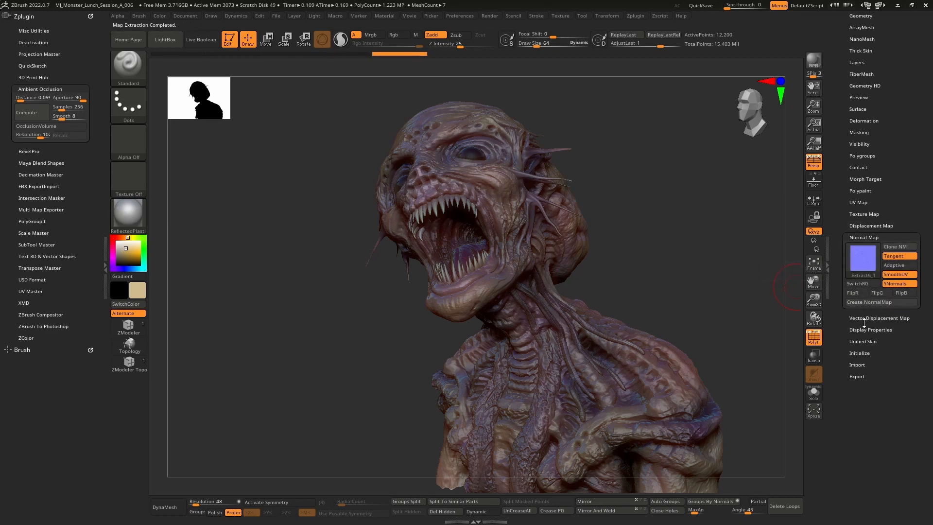
left_click(866, 215)
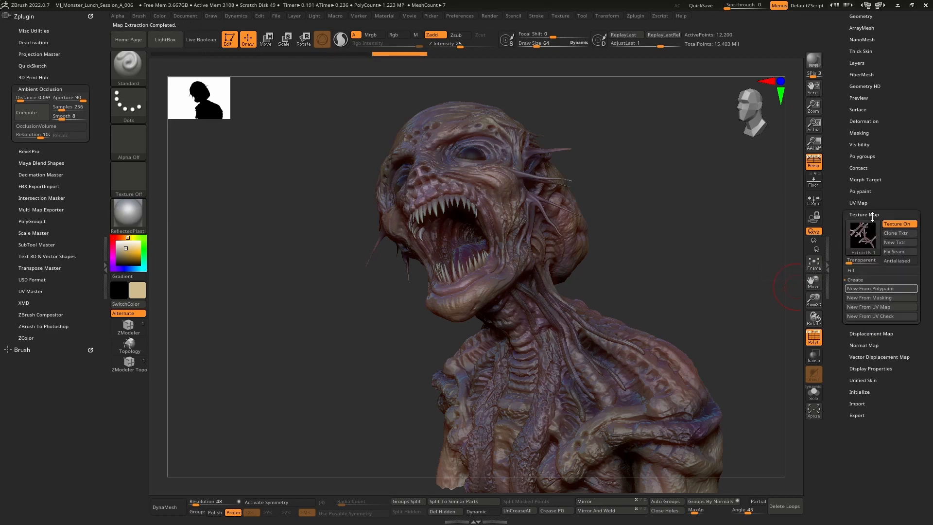
mouse_move(669, 242)
left_mouse_down()
mouse_move(718, 244)
mouse_move(783, 202)
left_mouse_up()
Switch to the extract6_1_copy1 subtool and lower its subdivision level
key("Down")
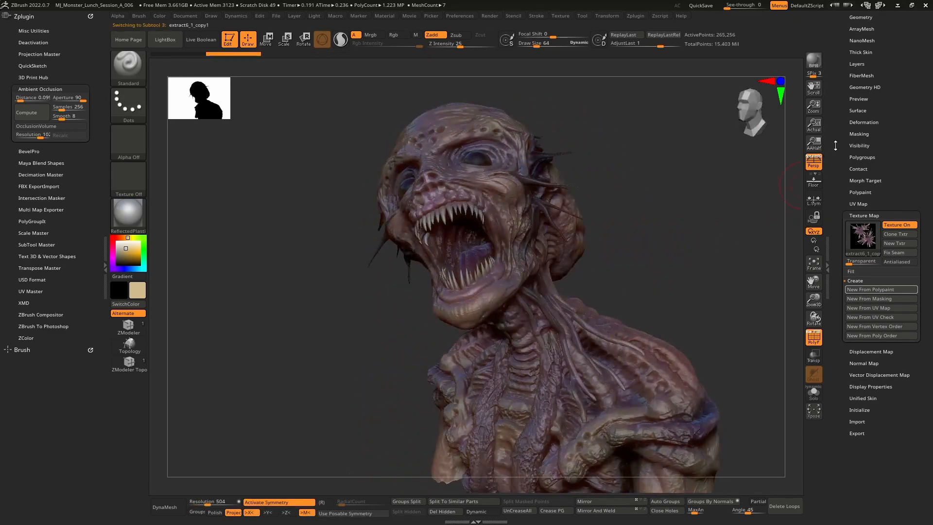
left_click_drag(835, 144, 837, 200)
left_click(870, 121)
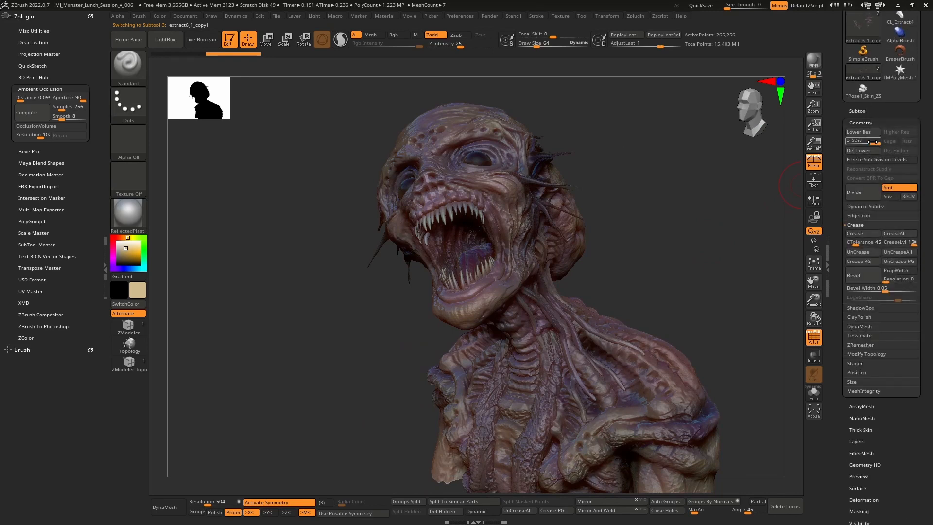
left_click(854, 142)
mouse_move(700, 189)
left_mouse_down()
mouse_move(674, 187)
mouse_move(737, 188)
mouse_move(705, 185)
left_mouse_up()
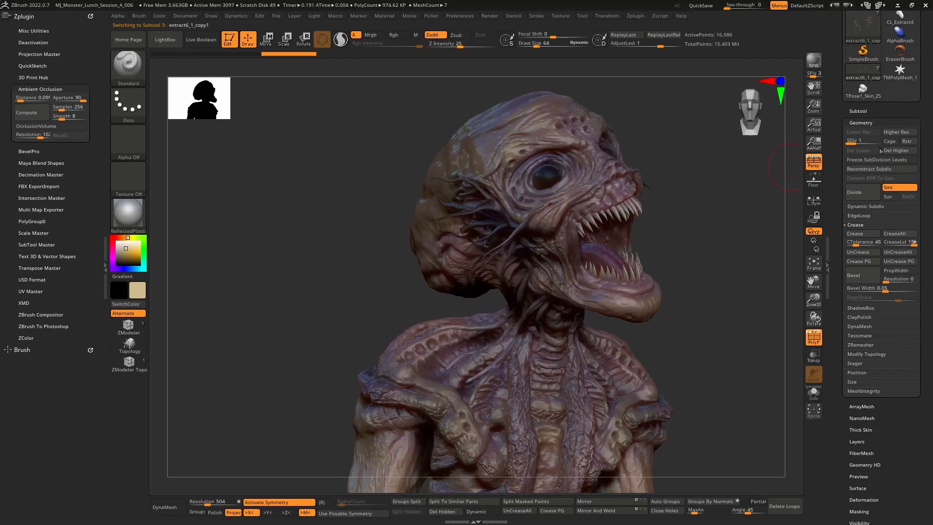
left_click_drag(742, 227, 721, 227)
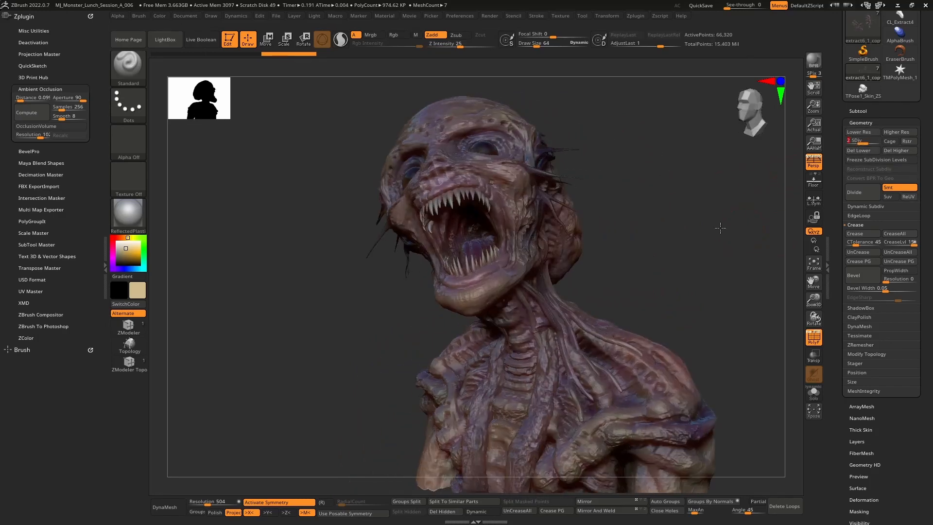
Create displacement and normal maps for the extract6_1_copy1 subtool
mouse_move(836, 294)
left_mouse_down()
mouse_move(837, 212)
mouse_move(853, 202)
left_mouse_up()
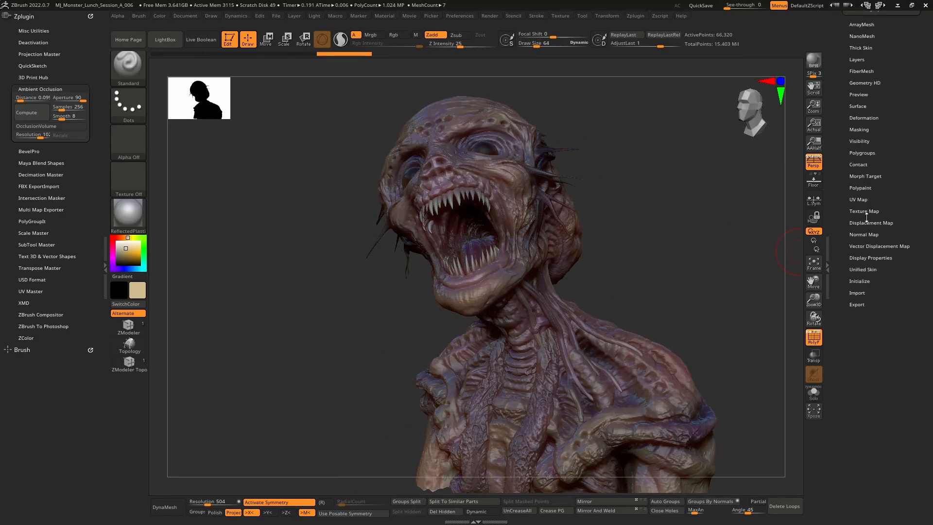
left_click(881, 223)
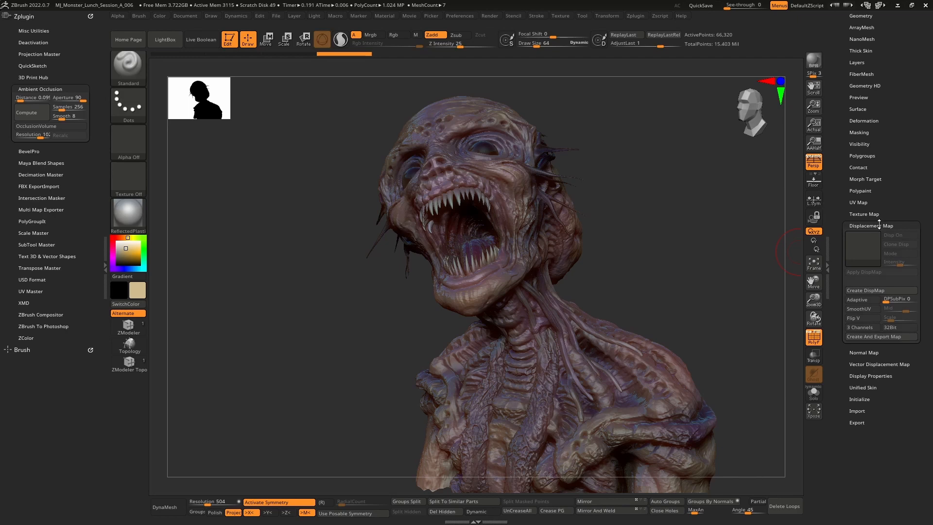
left_click(874, 290)
left_click(870, 353)
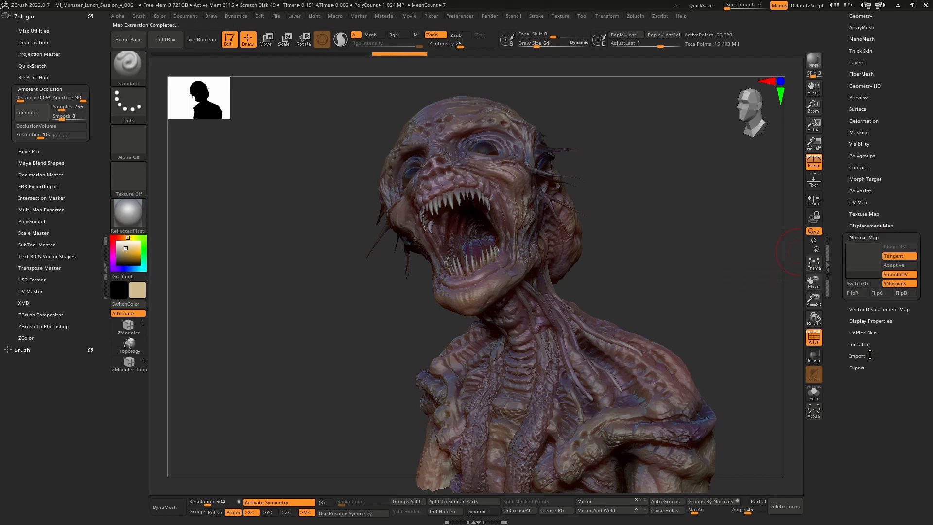
left_click(875, 301)
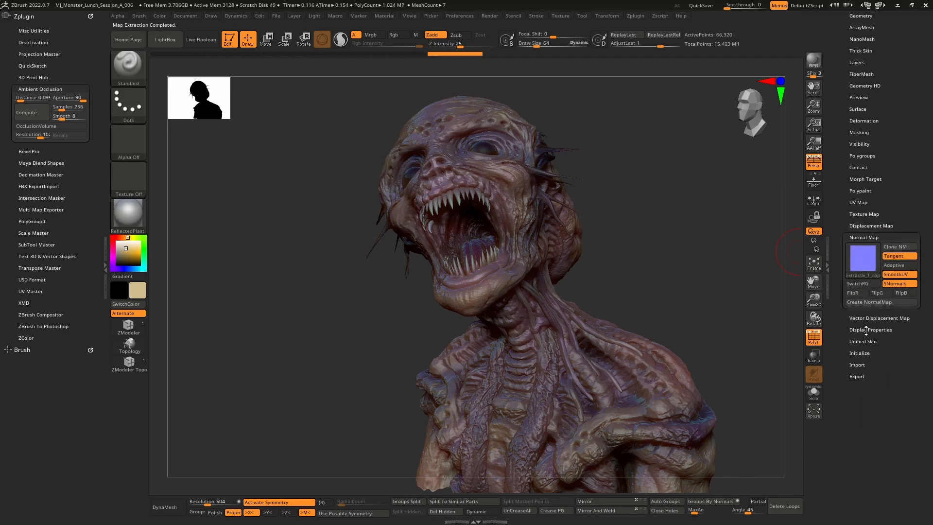
Switch to the Extract4_1 subtool and lower it to subdivision level 1
key("Down")
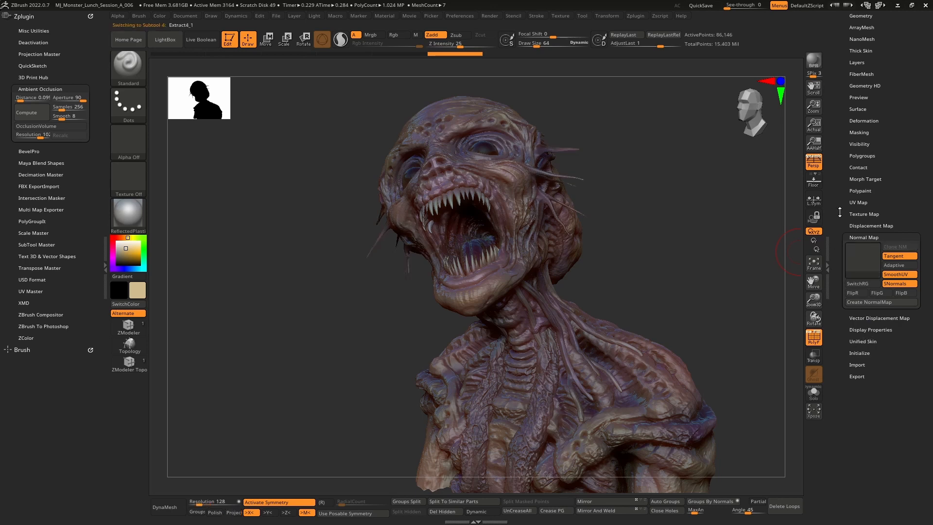
left_click_drag(677, 215, 698, 211)
left_click_drag(843, 172, 855, 274)
left_click(866, 283)
mouse_move(877, 215)
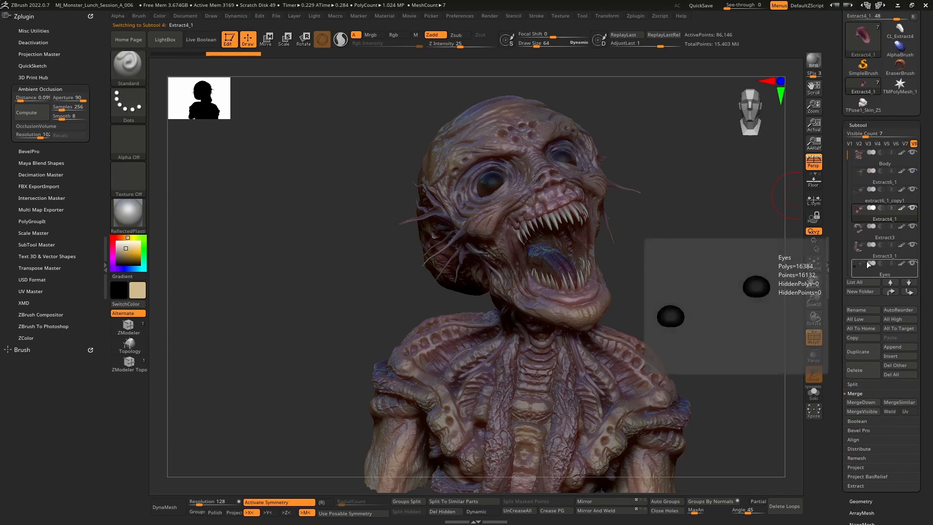
left_click_drag(842, 279, 837, 168)
left_click(867, 306)
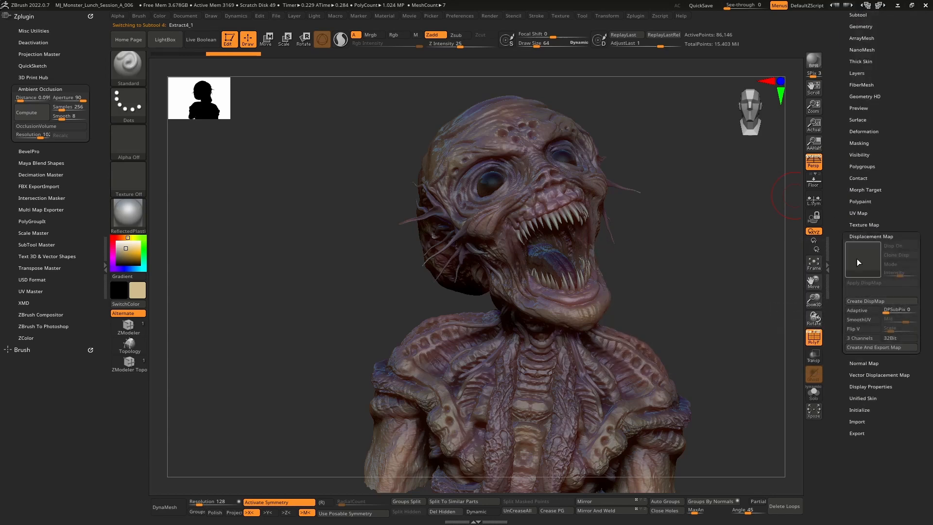
left_click(857, 96)
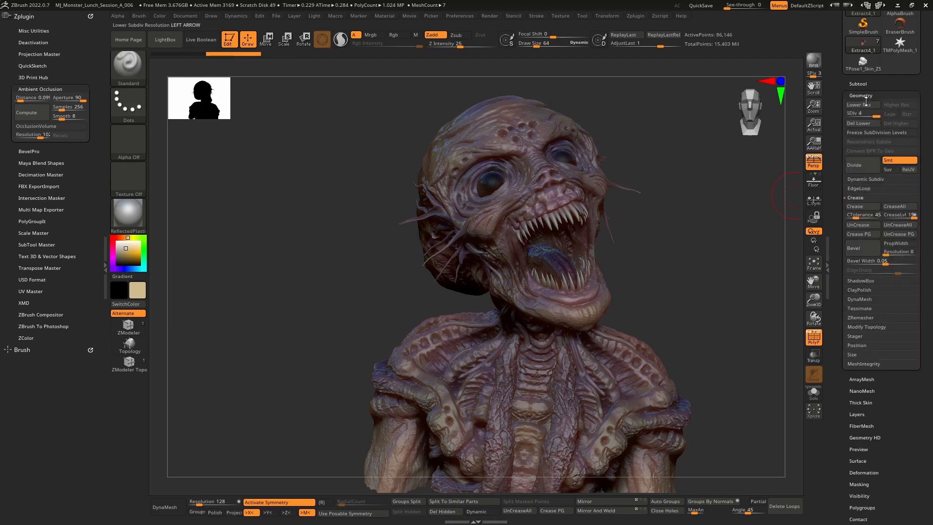
left_click(852, 114)
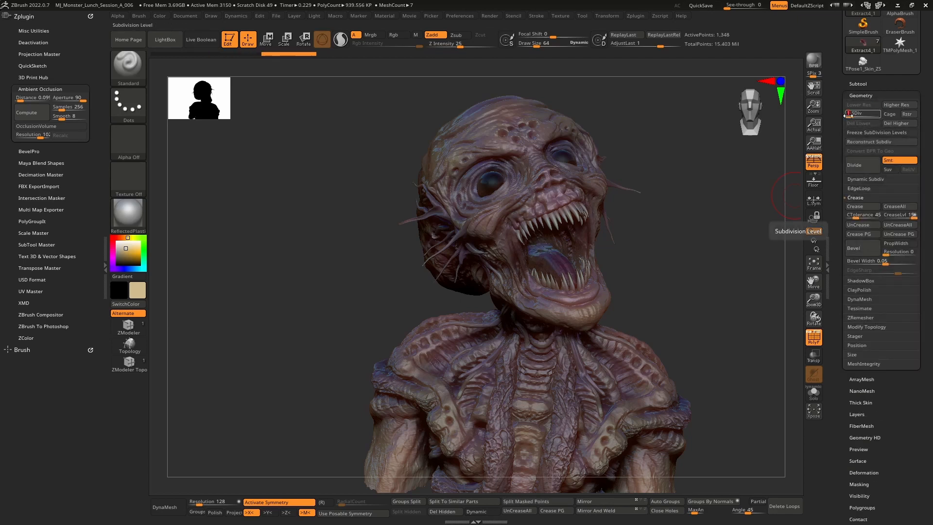
Create displacement and normal maps for the Extract4_1 subtool
left_click_drag(717, 229, 720, 207)
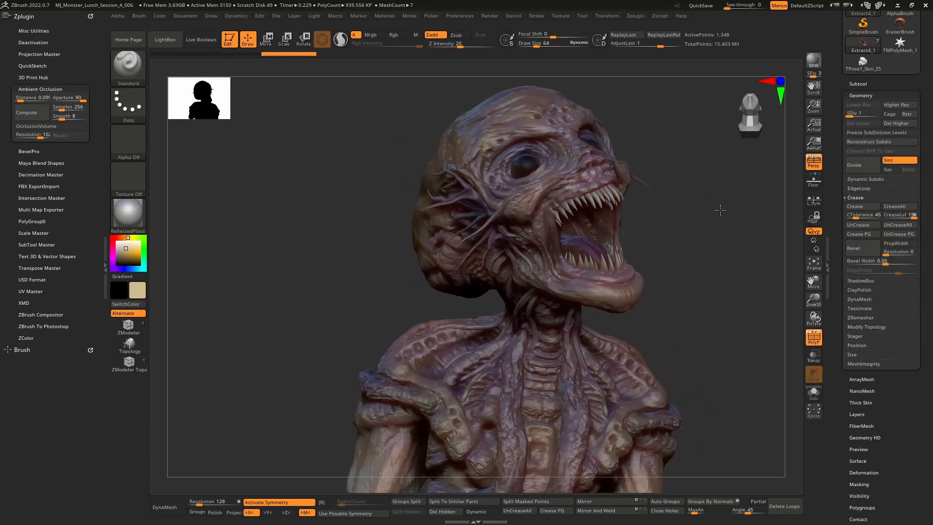
left_click_drag(842, 288, 839, 212)
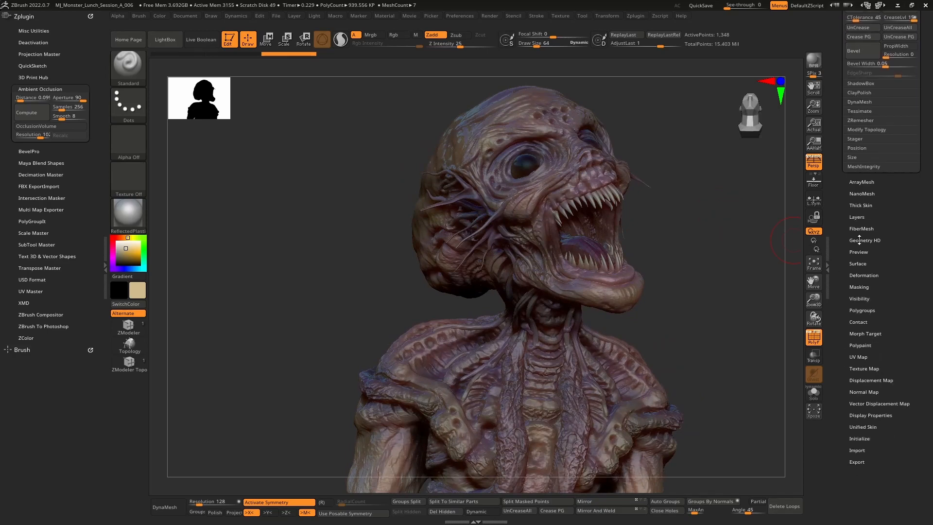
left_click(871, 380)
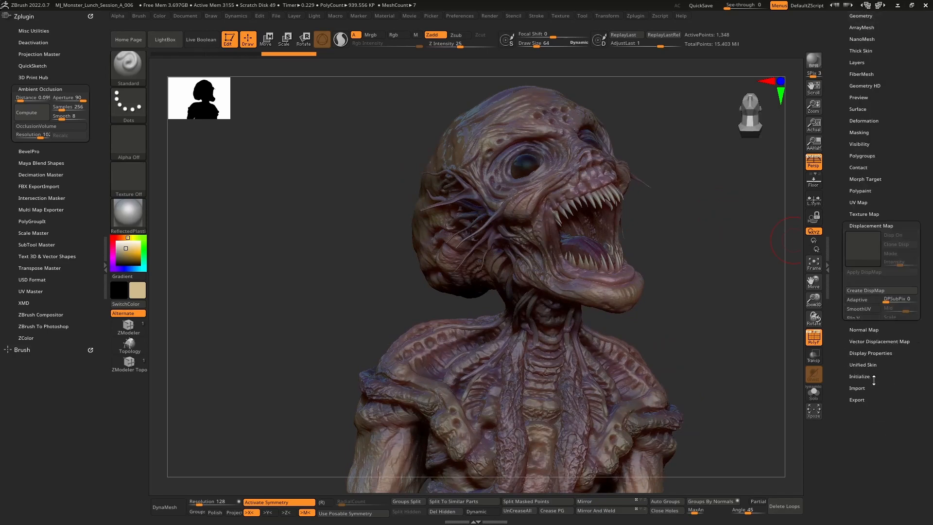
left_click(868, 290)
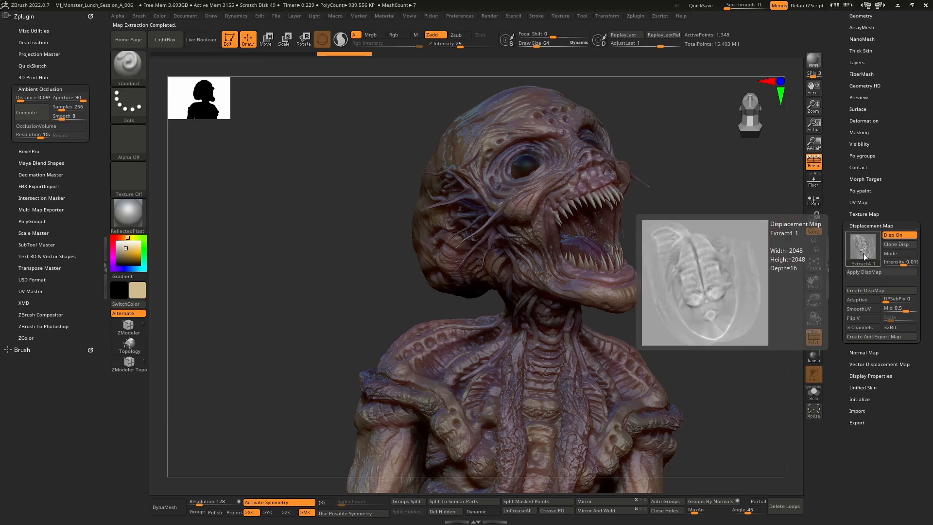
left_click(865, 352)
left_click(870, 303)
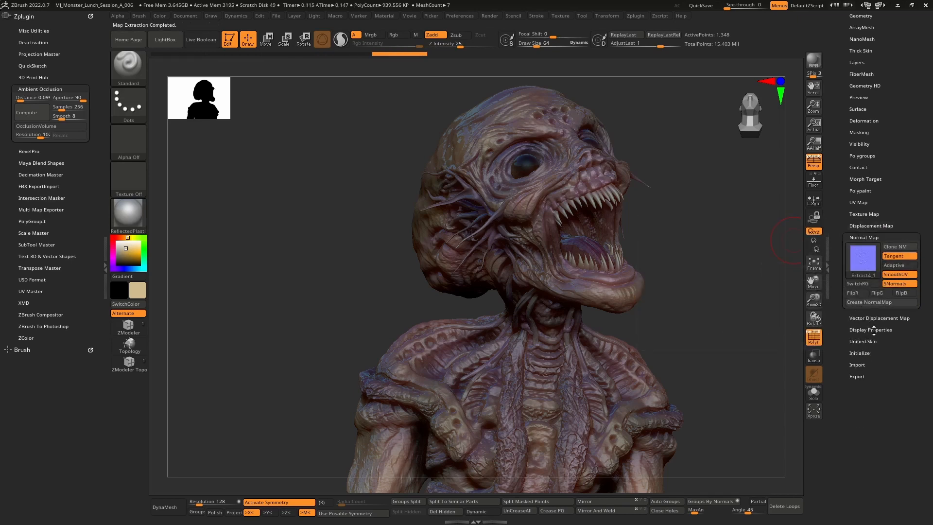
Switch to the Extract3 subtool and turn off Polyframe display
left_click_drag(842, 150, 843, 253)
key("Up")
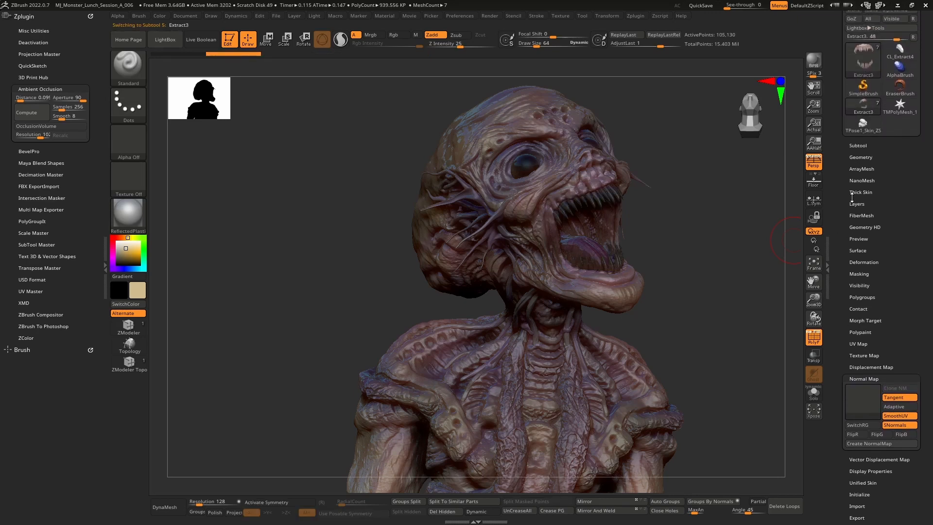
left_click(863, 157)
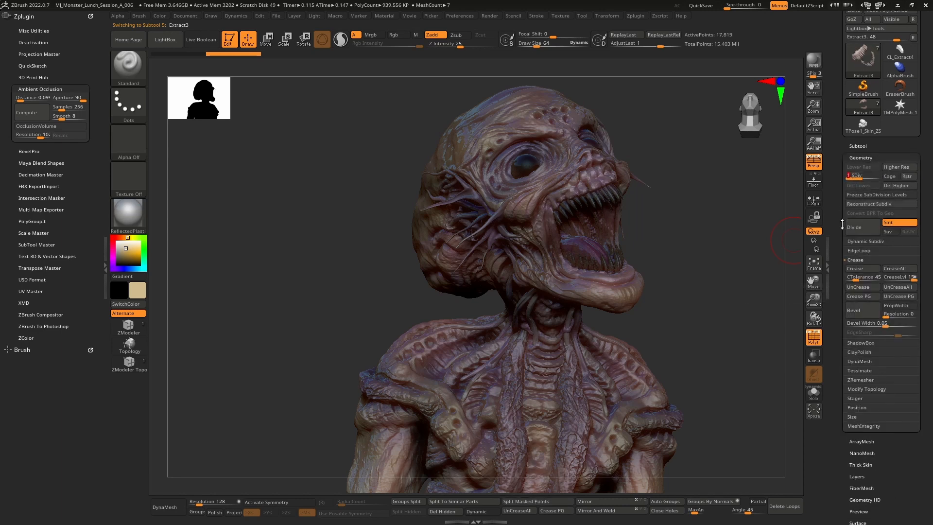
left_click_drag(839, 238, 838, 137)
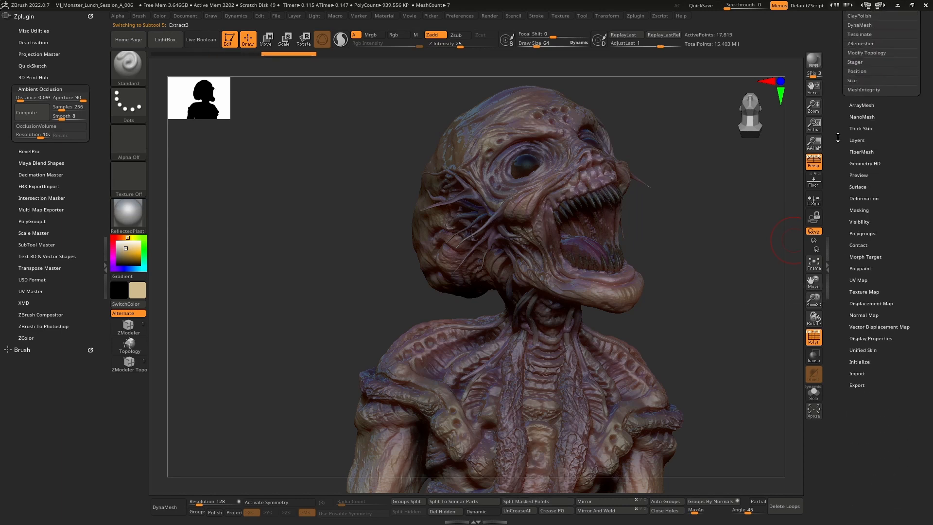
left_click(815, 342)
Create displacement and normal maps for the Extract3 subtool
mouse_move(728, 241)
left_mouse_down()
mouse_move(730, 255)
mouse_move(743, 241)
left_mouse_up()
left_click(874, 303)
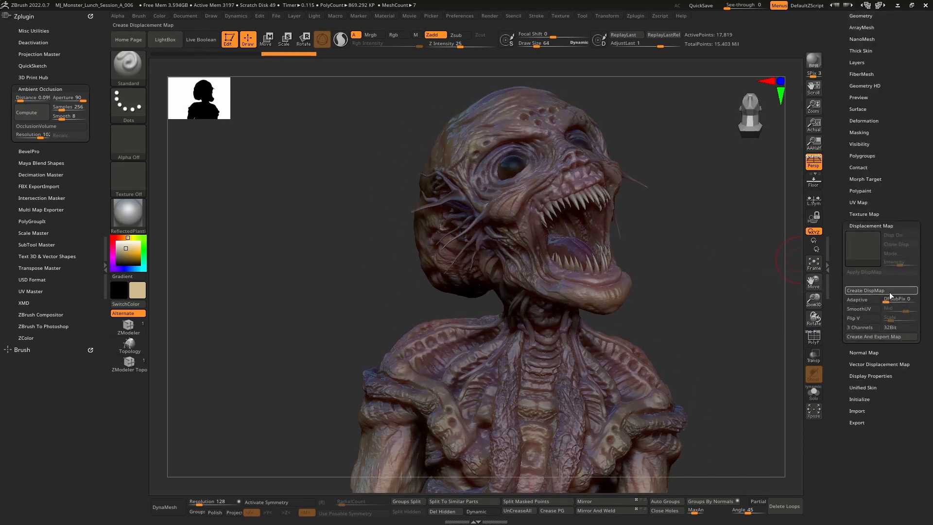
left_click(875, 353)
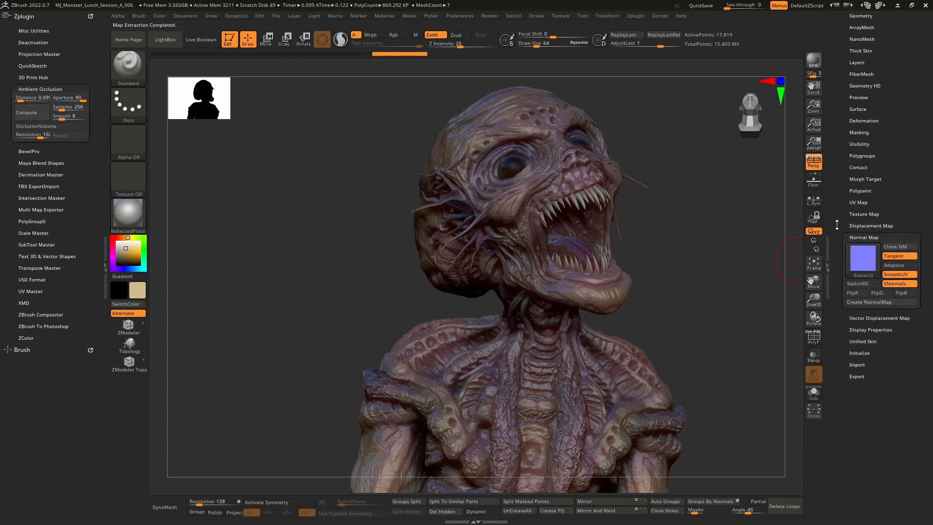
Select the Extract3_1 subtool and lower it to its lowest subdivision level
scroll(837, 225, "up", 6)
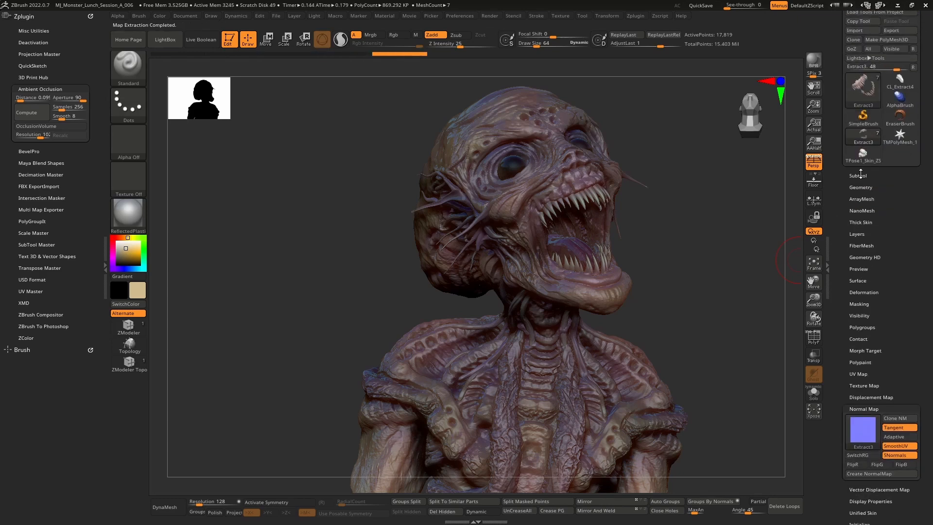
left_click(861, 175)
left_click(865, 260)
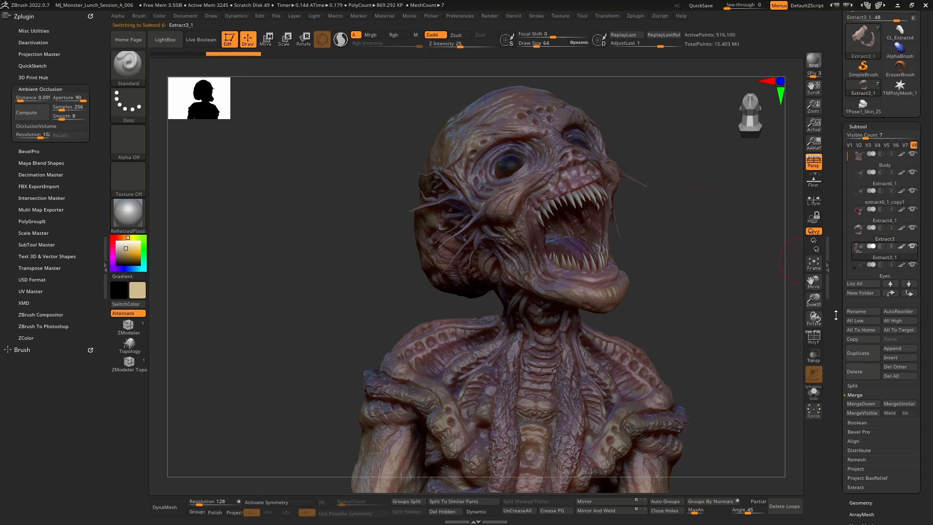
scroll(840, 261, "down", 4)
left_click(861, 378)
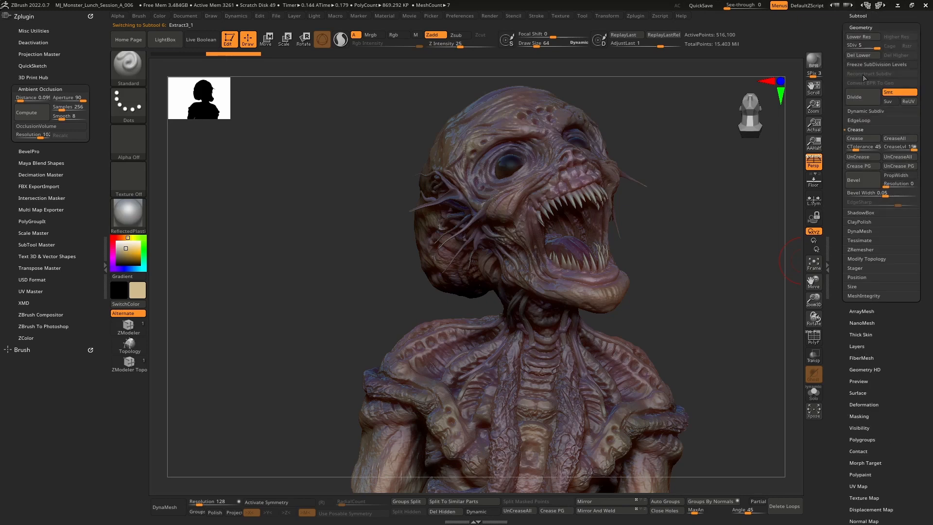
left_click(856, 49)
left_click_drag(712, 228, 746, 215)
left_click(849, 46)
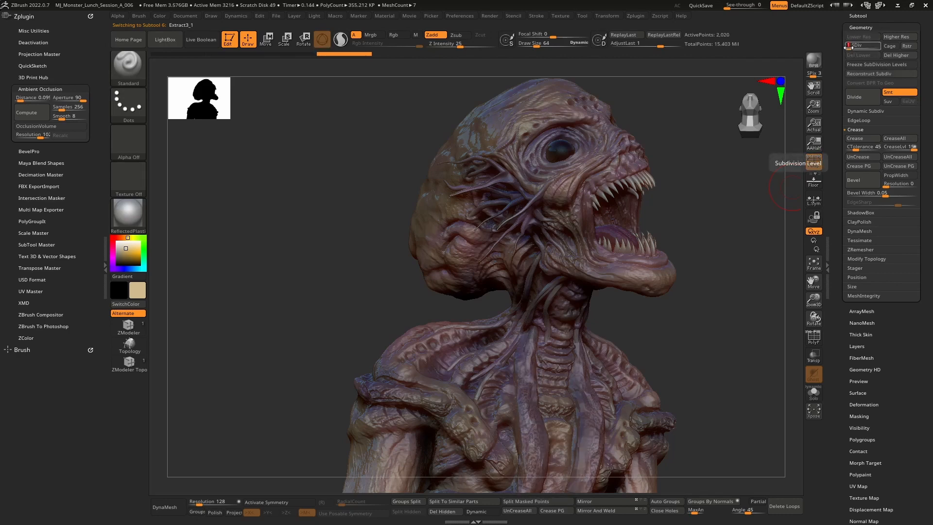
Create normal and displacement maps for the Extract3_1 subtool
left_click_drag(849, 47, 864, 47)
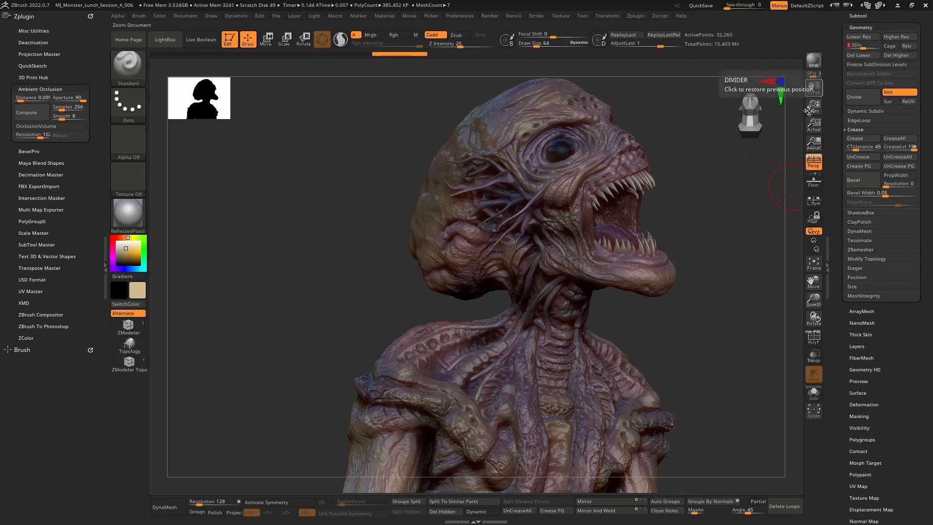
left_click_drag(769, 200, 768, 192)
left_click_drag(840, 257, 836, 168)
left_click(865, 257)
left_click(873, 301)
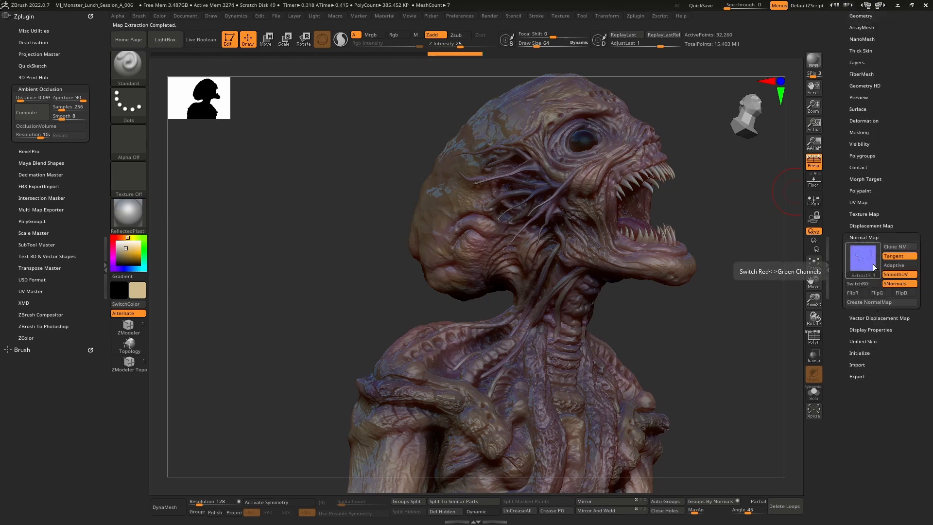
left_click(870, 225)
left_click(869, 291)
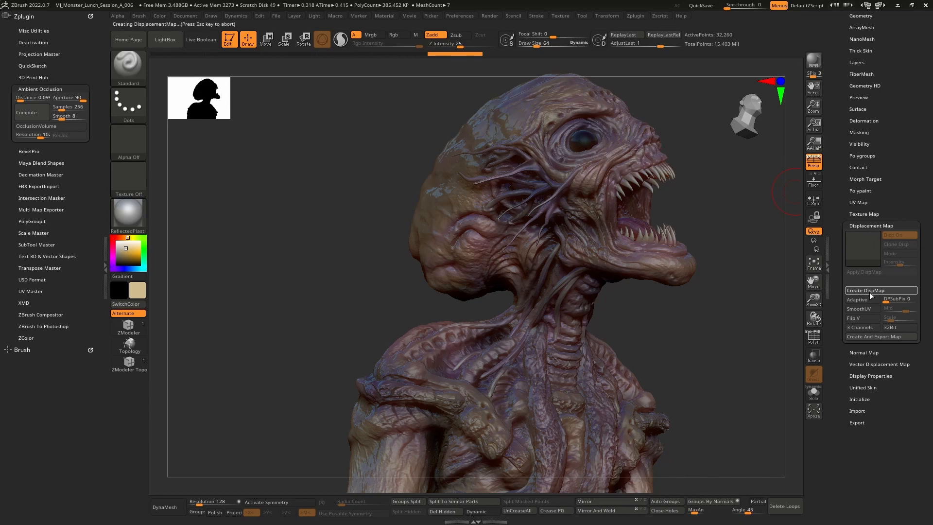
Select the Eyes subtool and try to create a displacement map for it
scroll(837, 236, "up", 5)
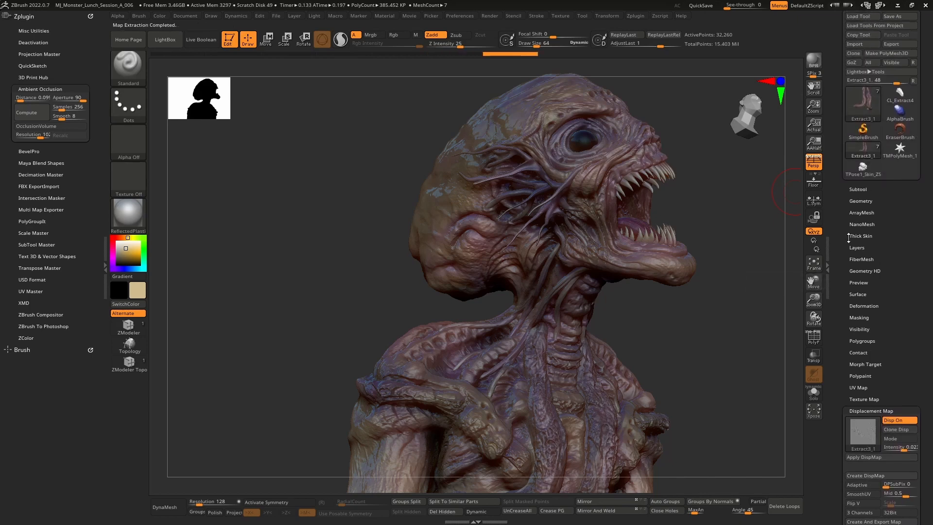
left_click(858, 190)
left_click(870, 265)
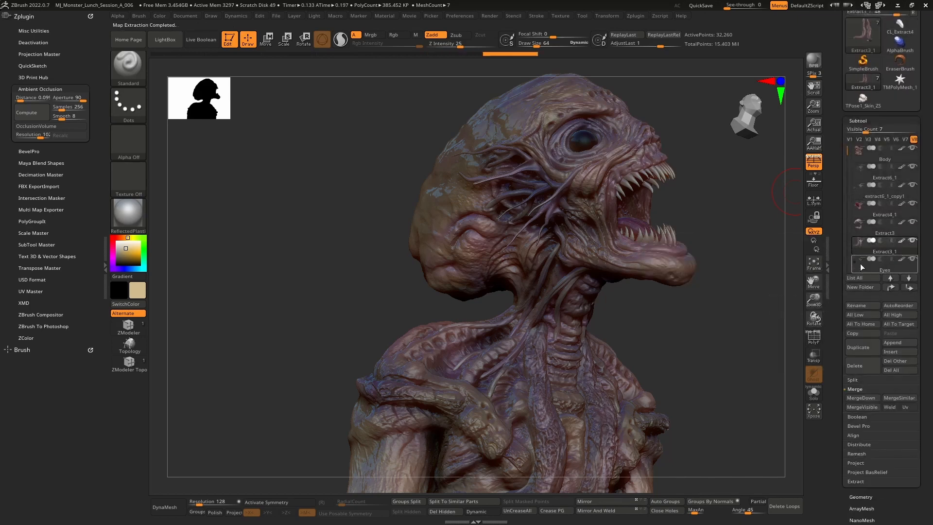
scroll(843, 273, "down", 10)
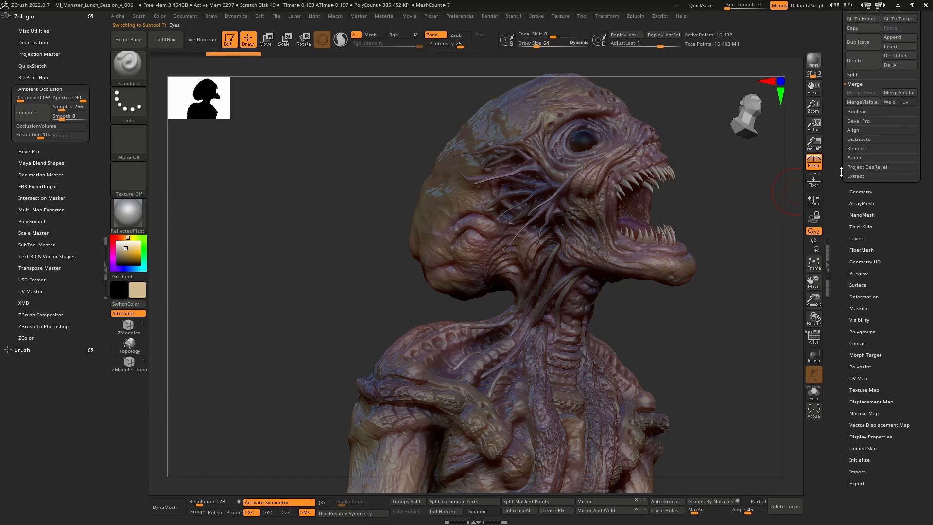
left_click(869, 305)
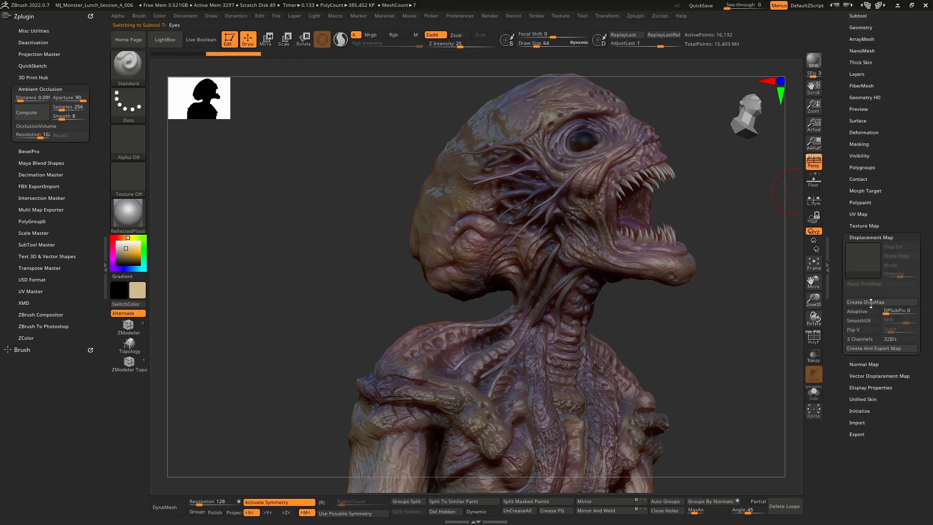
left_click(881, 304)
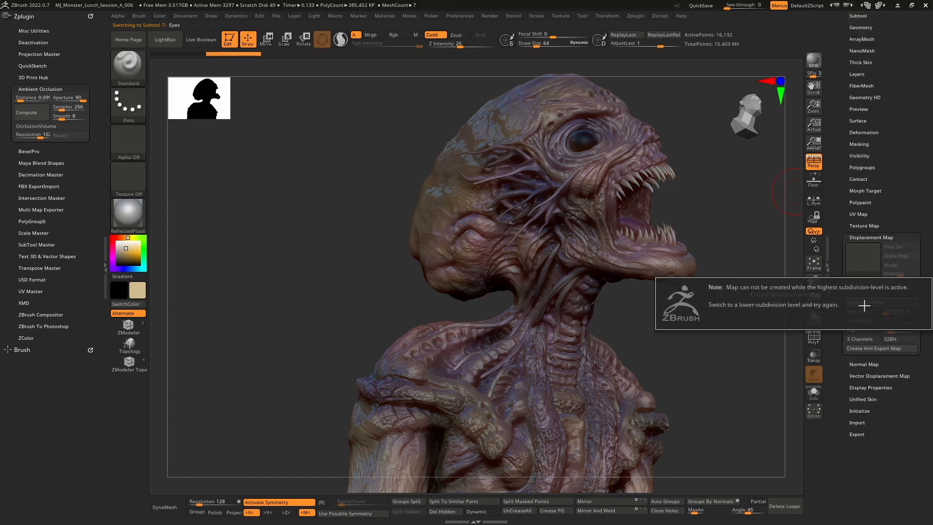
Select the Body subtool and step its subdivision level up and back down
left_click_drag(836, 81, 836, 59)
left_click(860, 79)
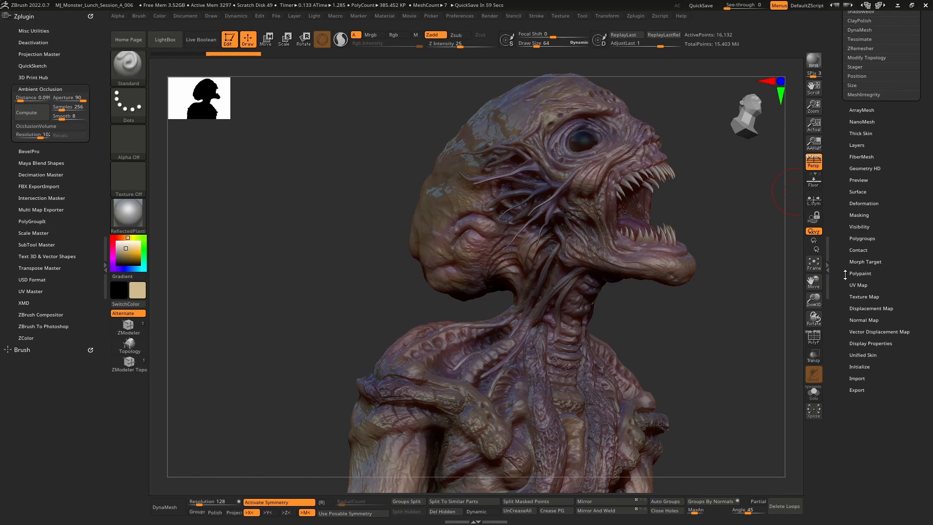
left_click_drag(844, 272, 854, 380)
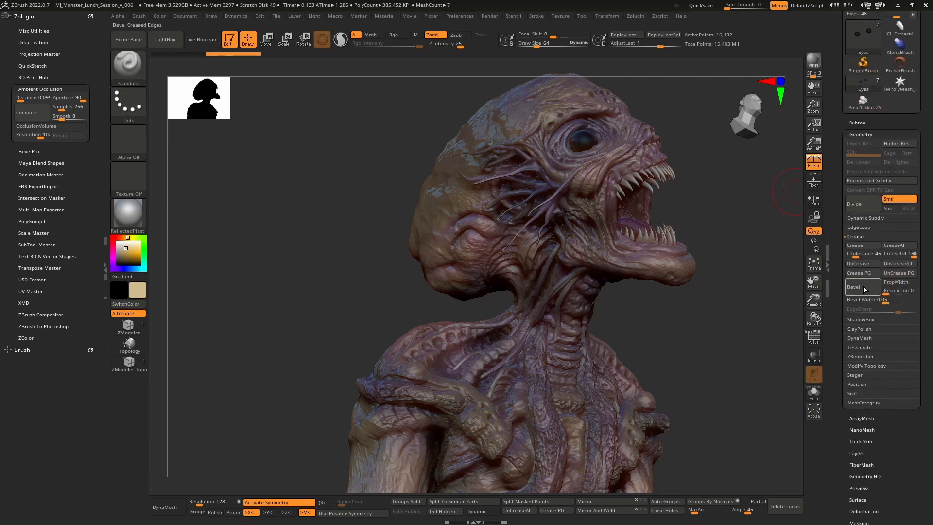
left_click(859, 123)
left_click(872, 162)
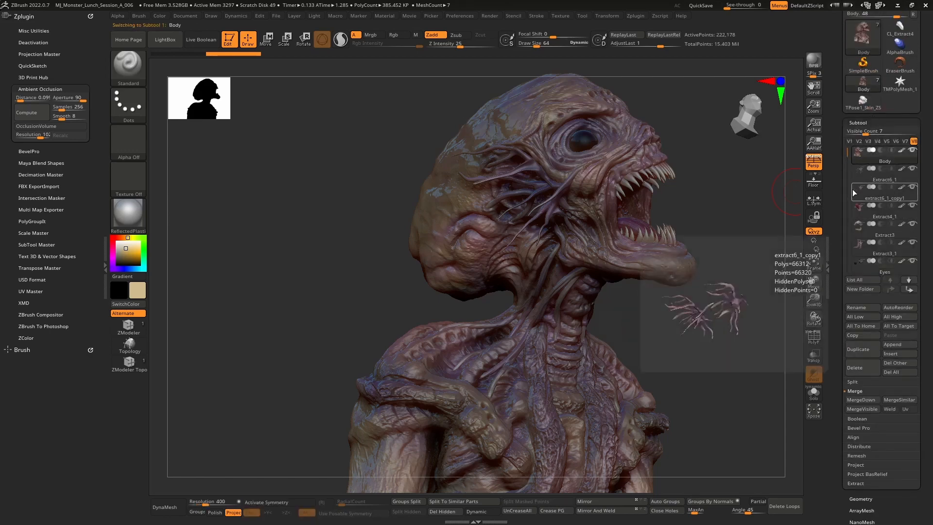
scroll(858, 183, "down", 5)
left_click(862, 229)
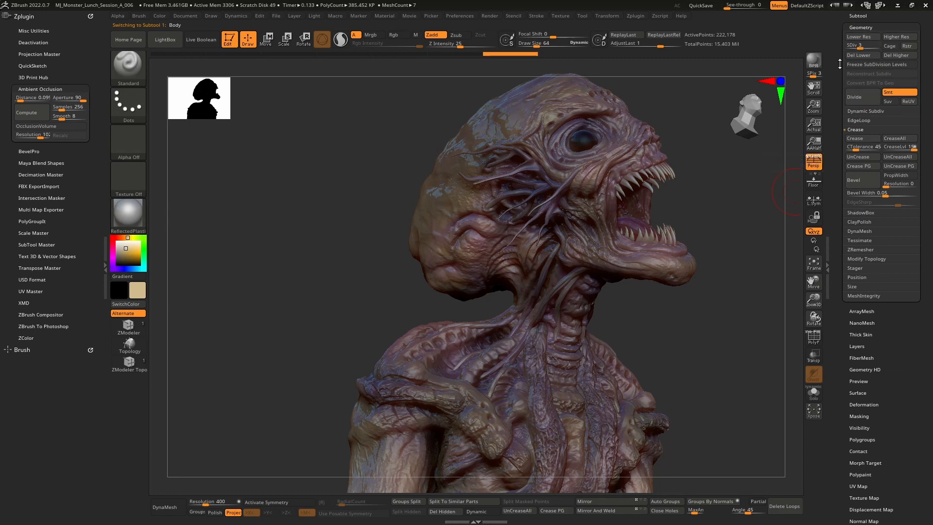
left_click_drag(839, 35, 839, 164)
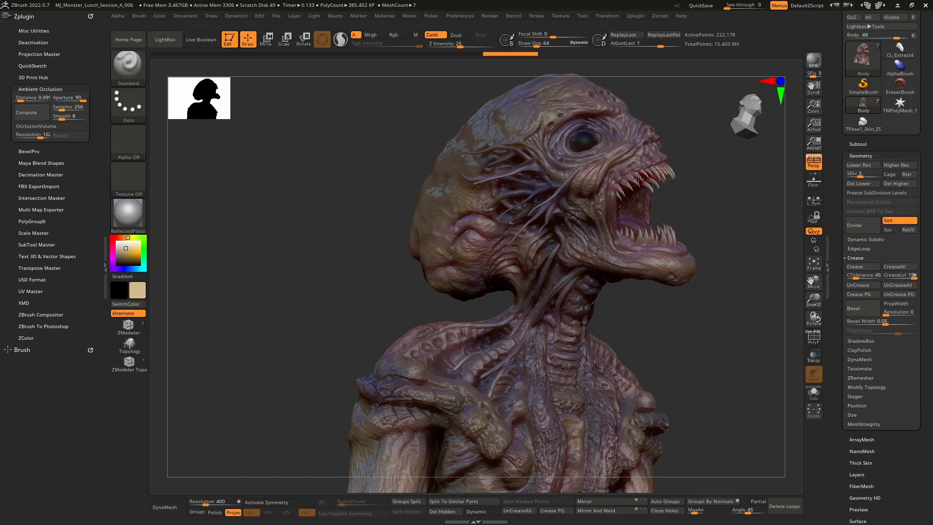
left_click_drag(860, 175, 865, 175)
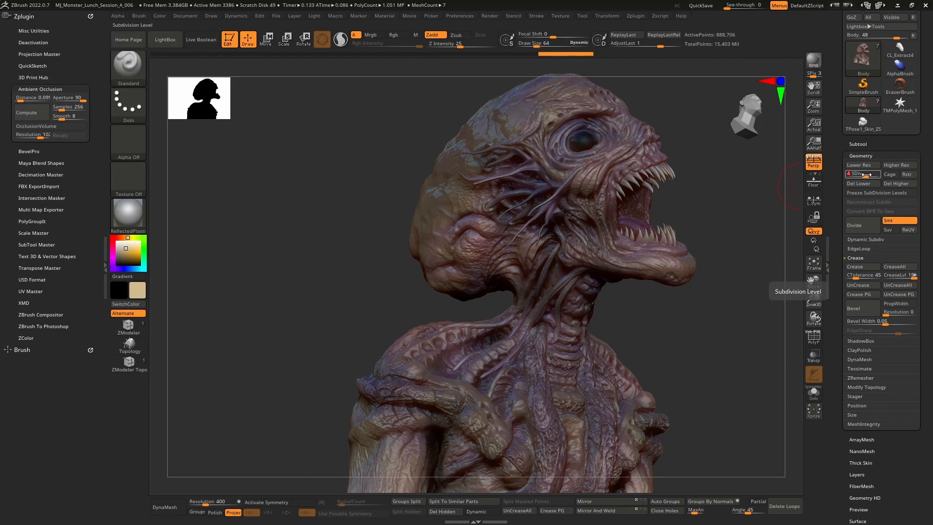
mouse_move(739, 218)
left_mouse_down()
mouse_move(705, 217)
mouse_move(739, 213)
mouse_move(735, 264)
left_mouse_up()
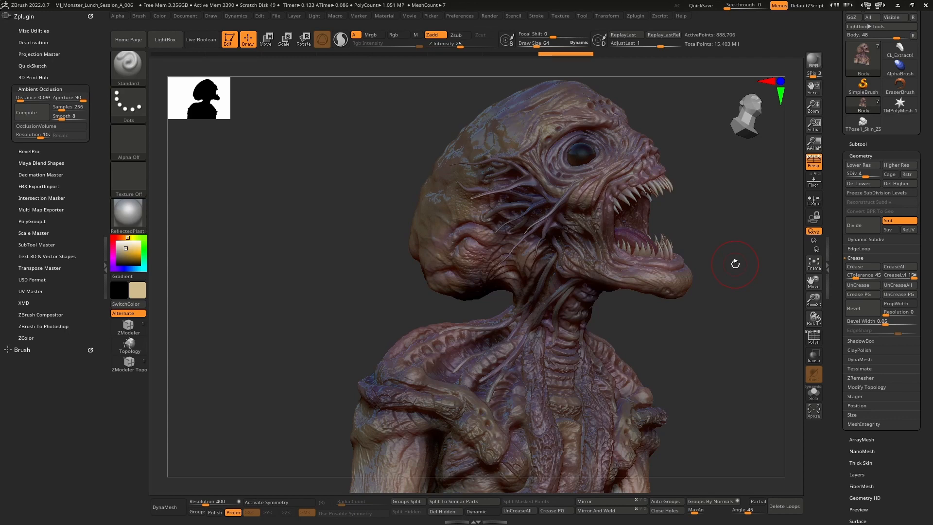
left_click(860, 176)
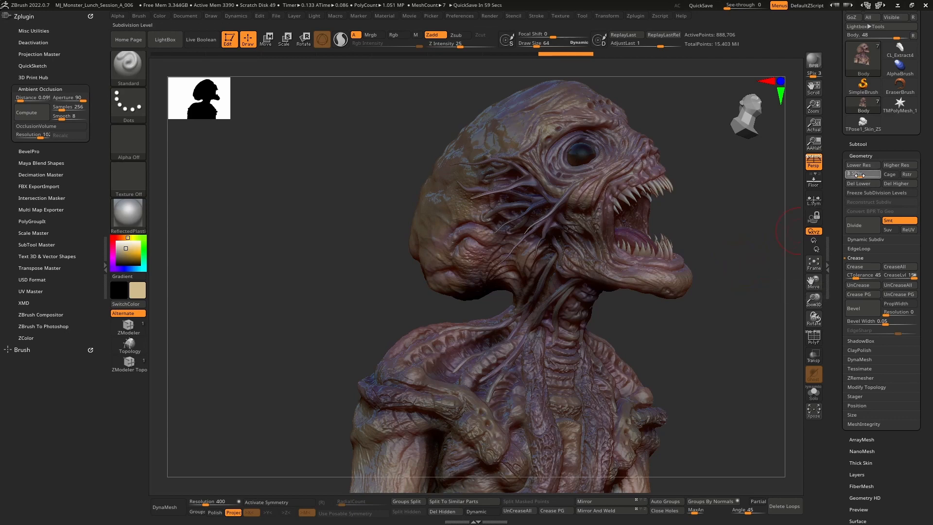
mouse_move(767, 233)
left_mouse_down()
mouse_move(700, 264)
mouse_move(767, 260)
mouse_move(749, 257)
left_mouse_up()
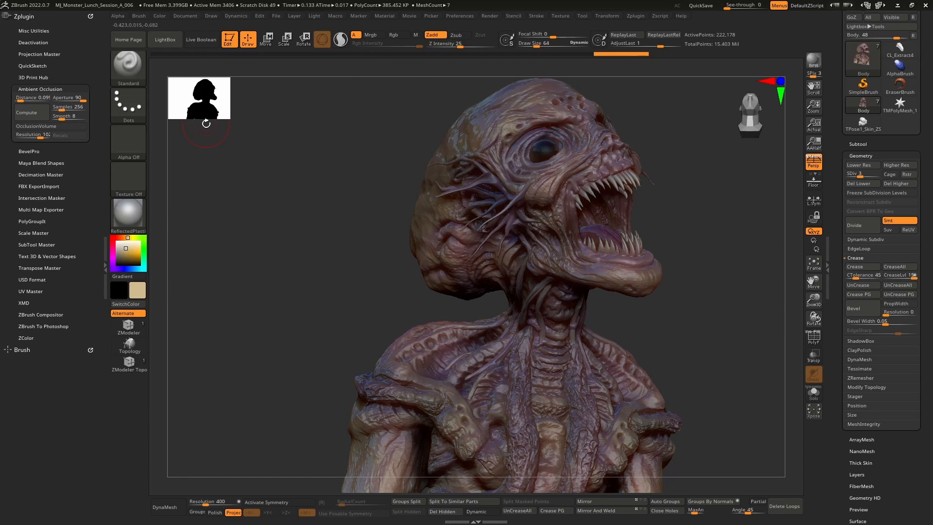
Open the FBX ExportImport plugin and set its axis system to Marmoset Toolbag
left_click(64, 89)
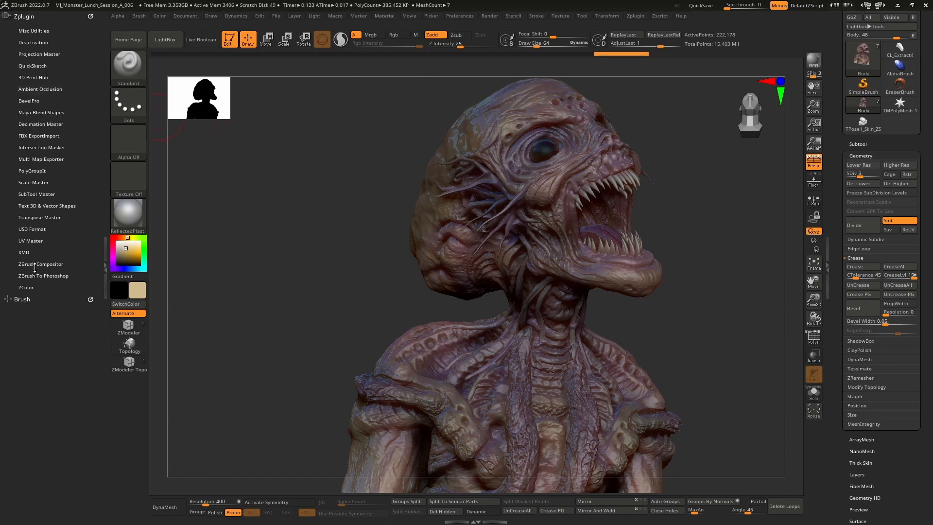
left_click(42, 136)
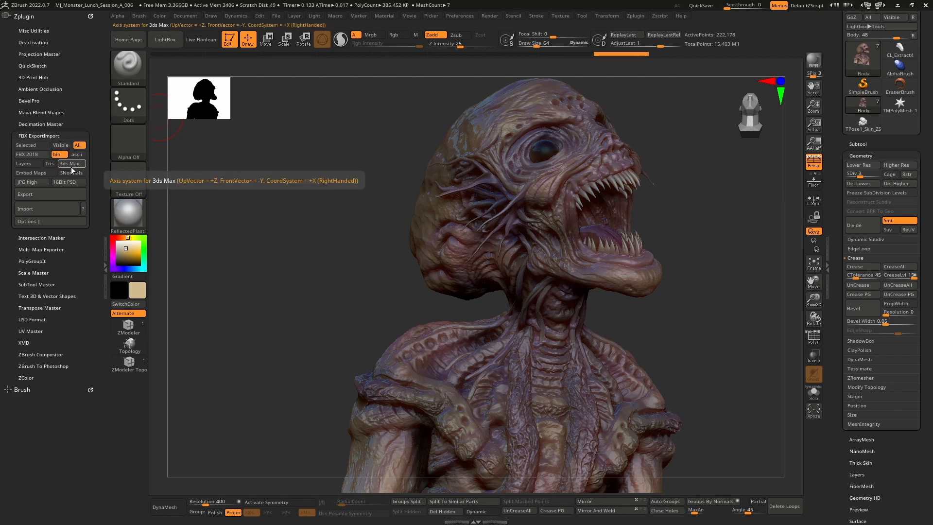
left_click(70, 164)
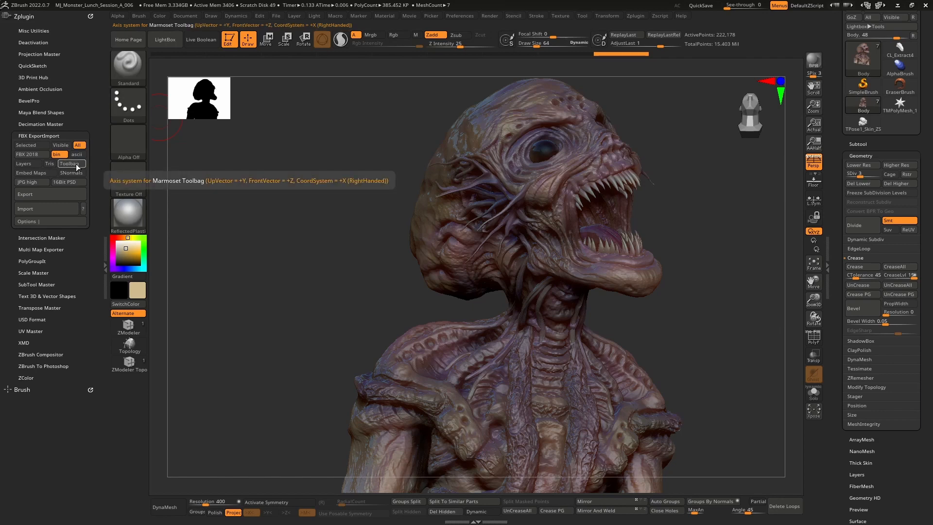
left_click(76, 166)
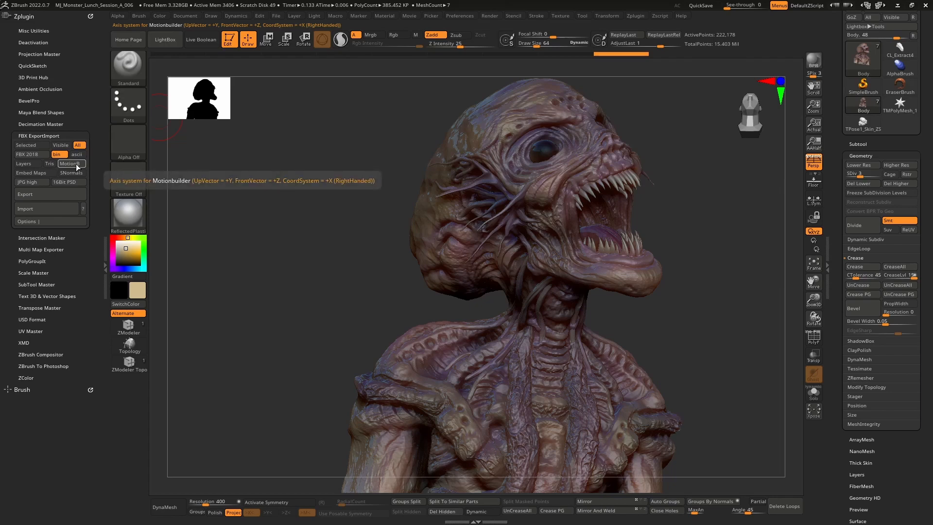
left_click(77, 166)
left_click(76, 166)
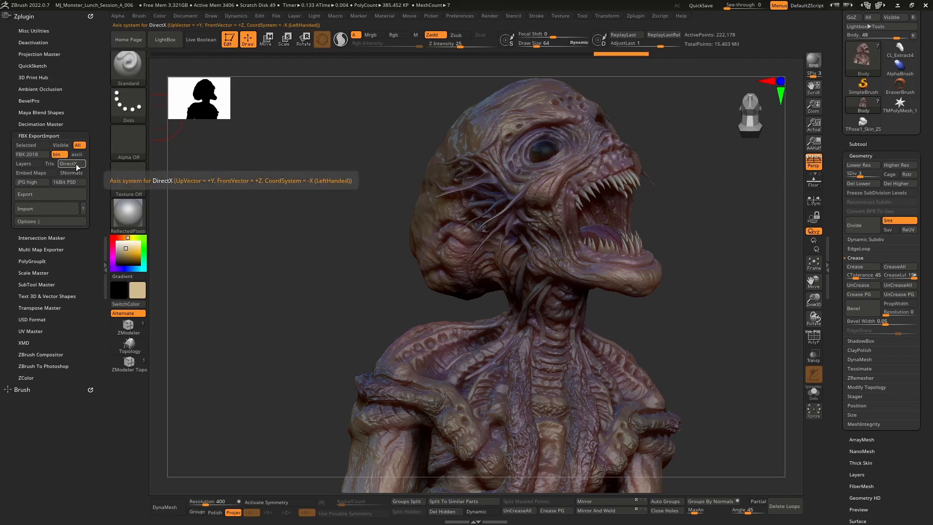
left_click(76, 166)
left_click(76, 166)
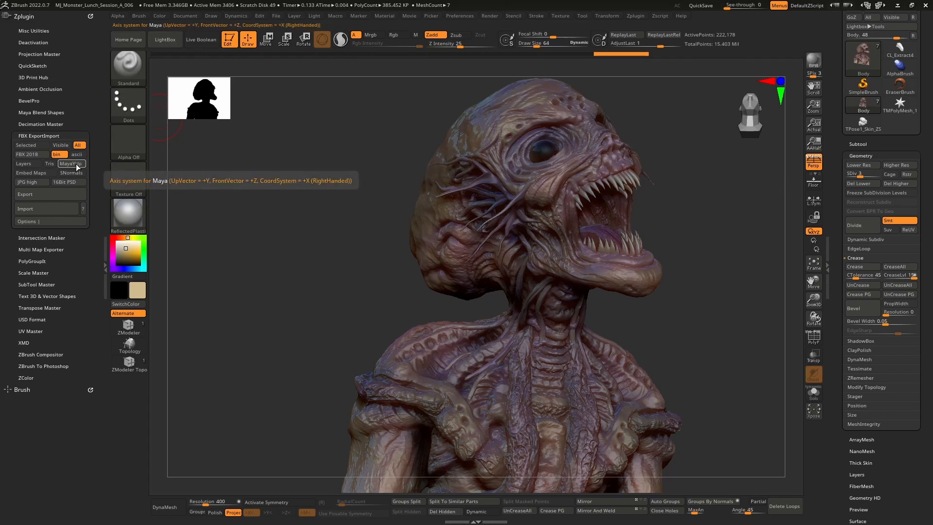
left_click(77, 166)
left_click(77, 165)
left_click(76, 165)
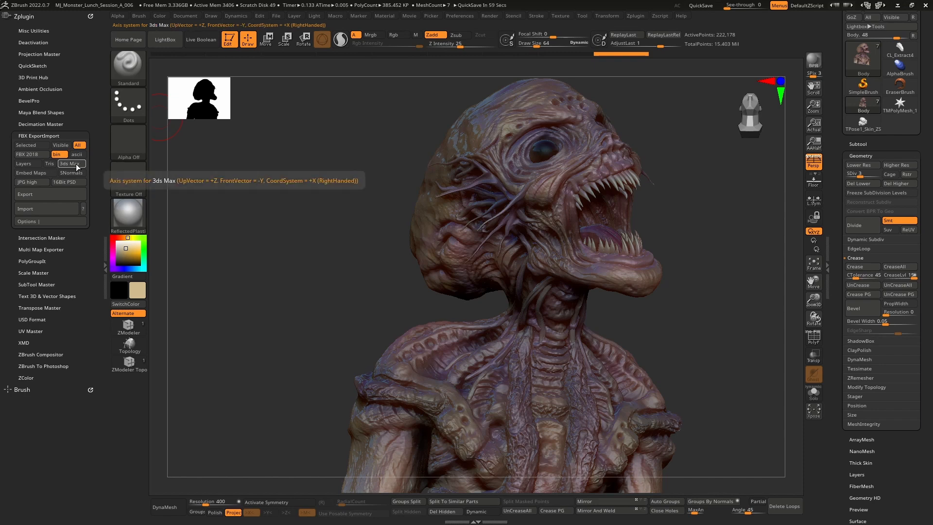
left_click(76, 165)
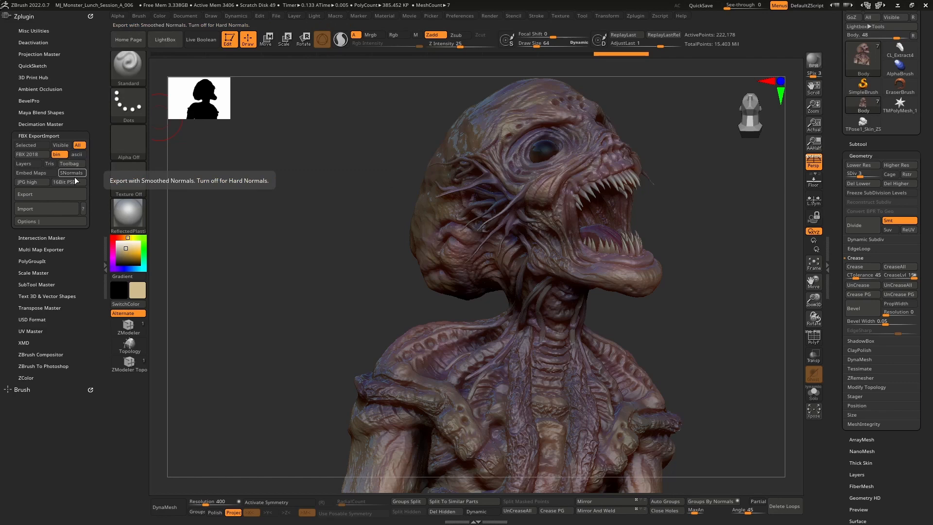
Enable Embed Maps and Smoothed Normals, and set the diffuse/normal map file format to PNG
left_click(48, 175)
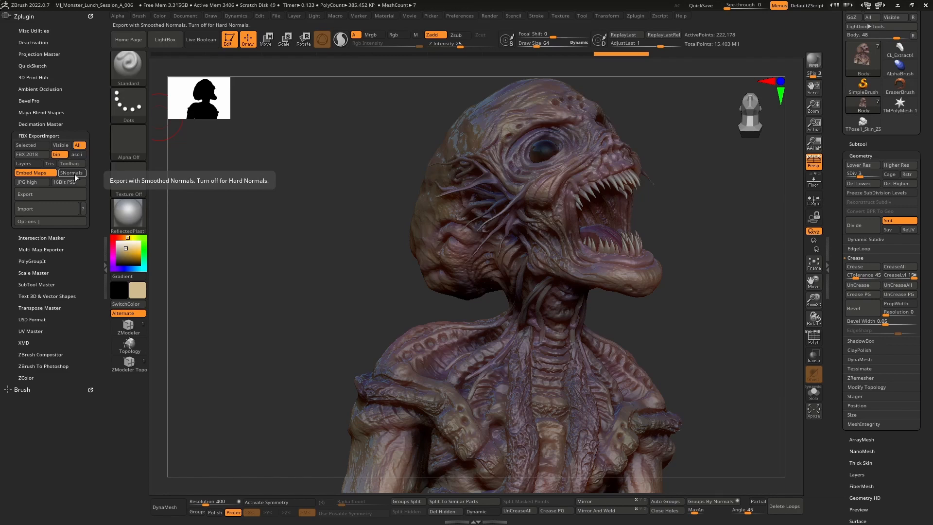
left_click(73, 173)
left_click(36, 183)
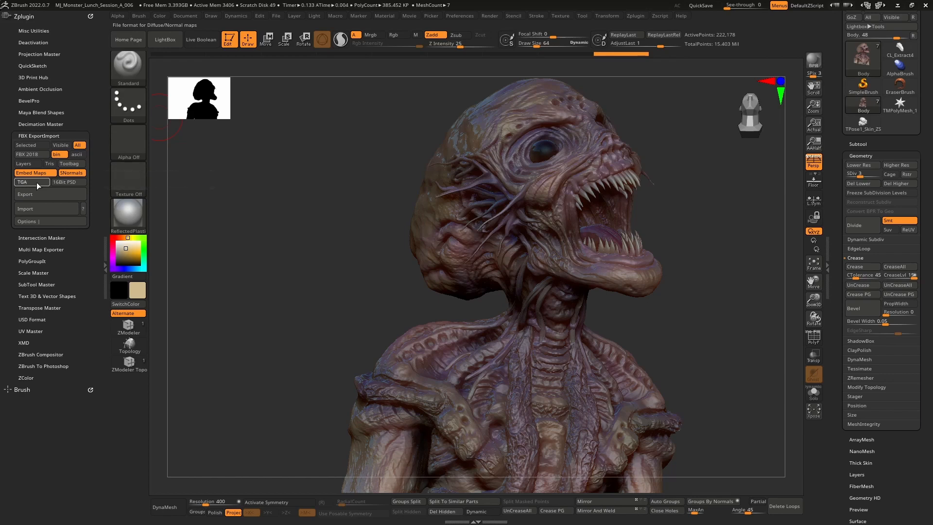
left_click(36, 182)
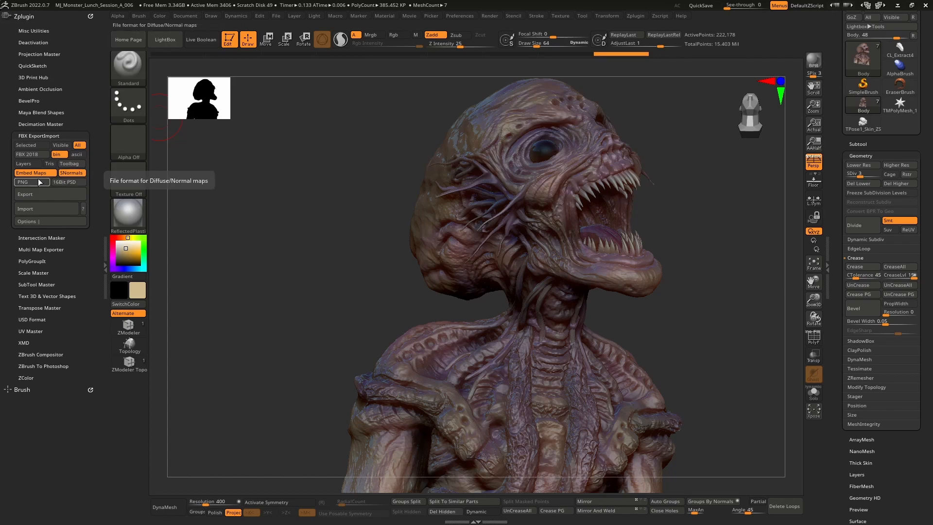
left_click(43, 176)
left_click(43, 177)
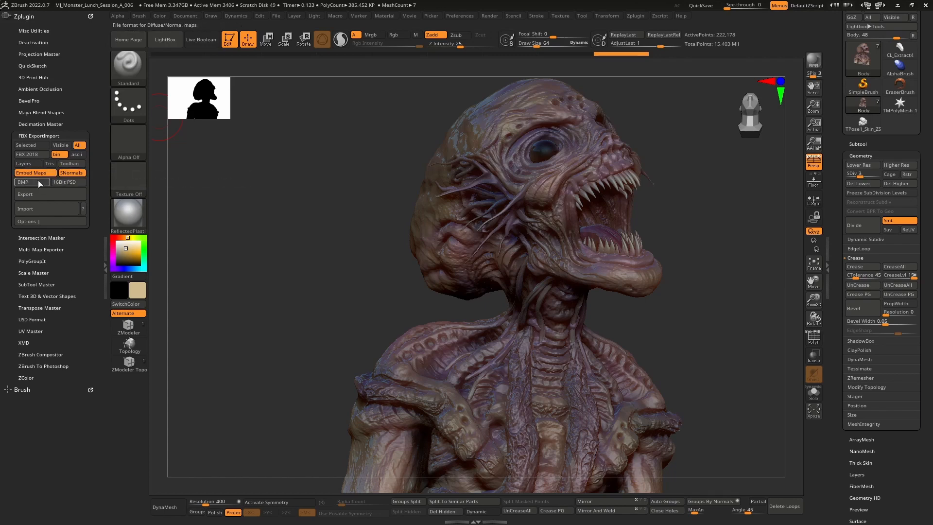
left_click(37, 180)
left_click(38, 182)
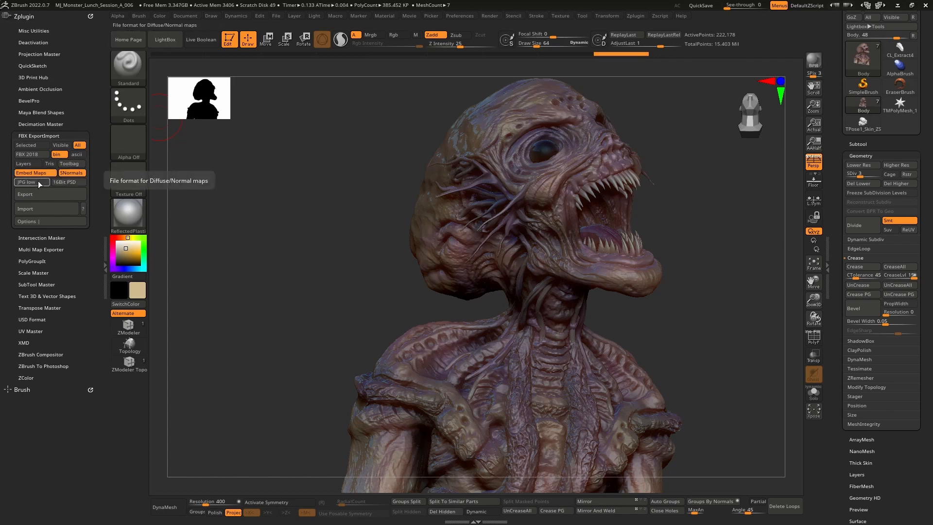
left_click(38, 181)
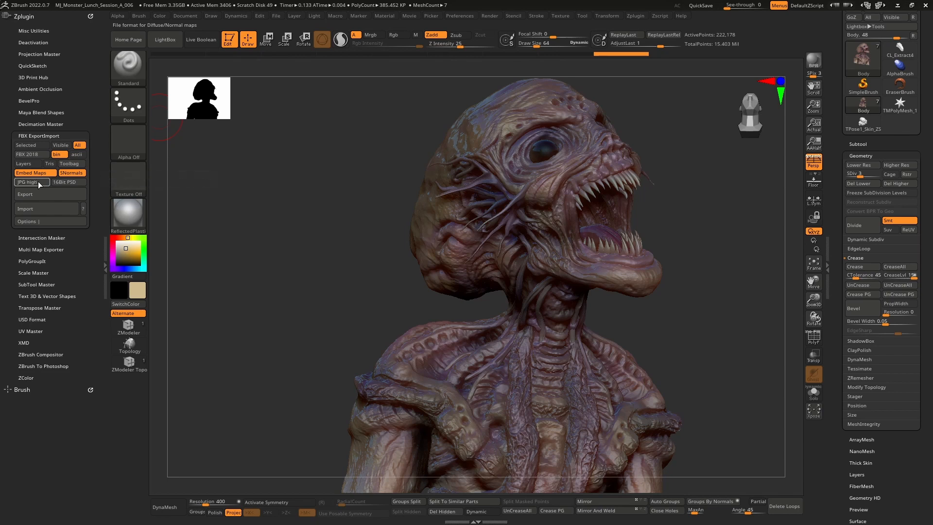
left_click(38, 182)
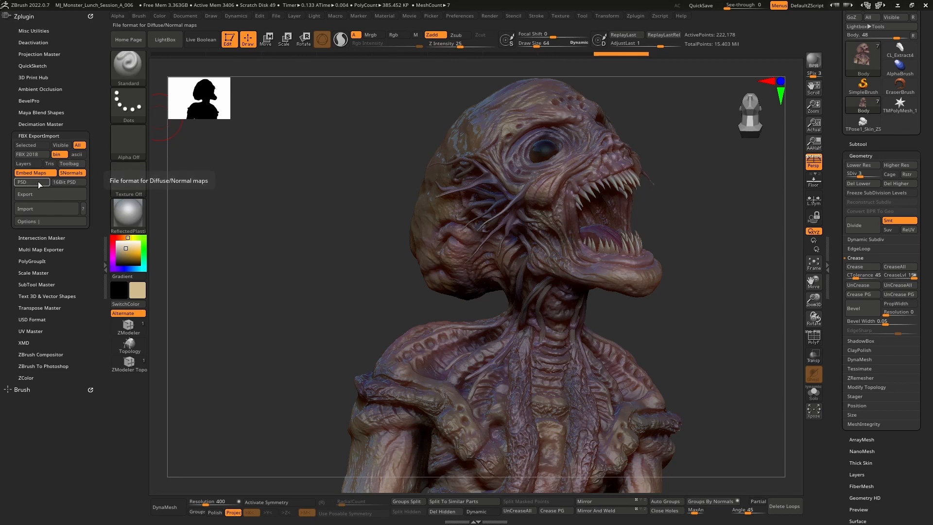
left_click(32, 182)
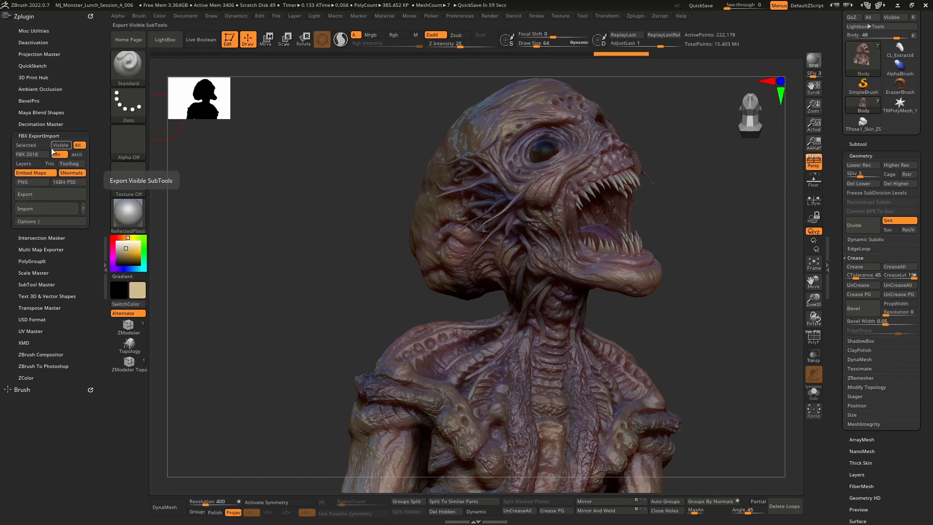
Open the FBX export options and enable Export Smoothing Levels
left_click(52, 223)
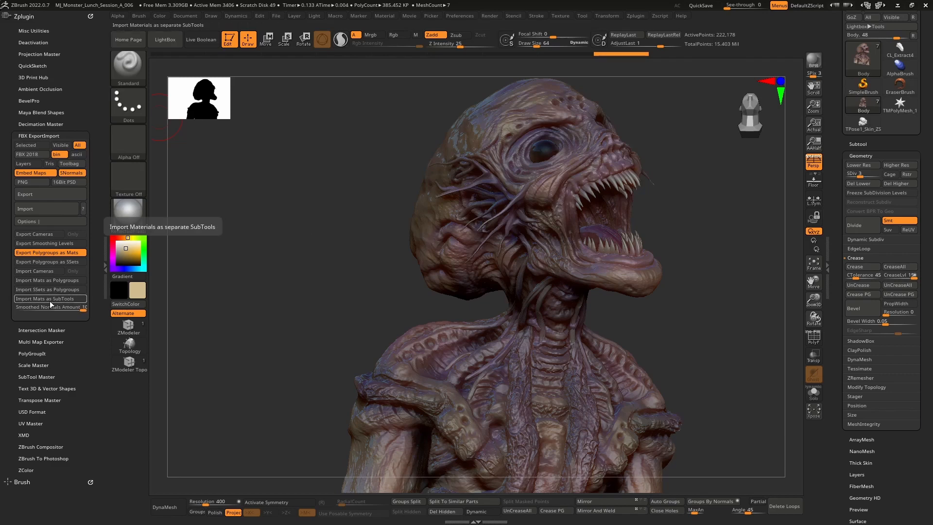
left_click(52, 244)
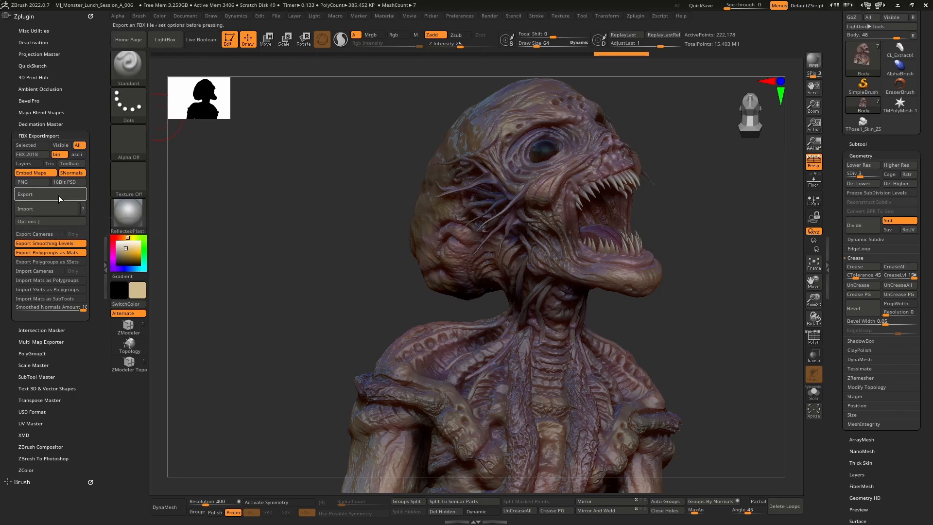
Turn off Export Polygroups as Materials and switch to Marmoset Toolbag
left_click(71, 253)
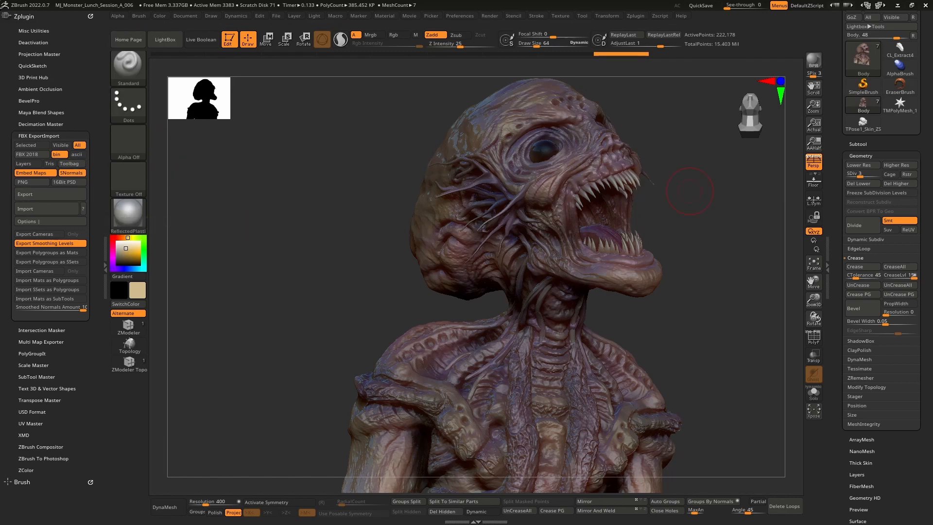
key("alt+Tab")
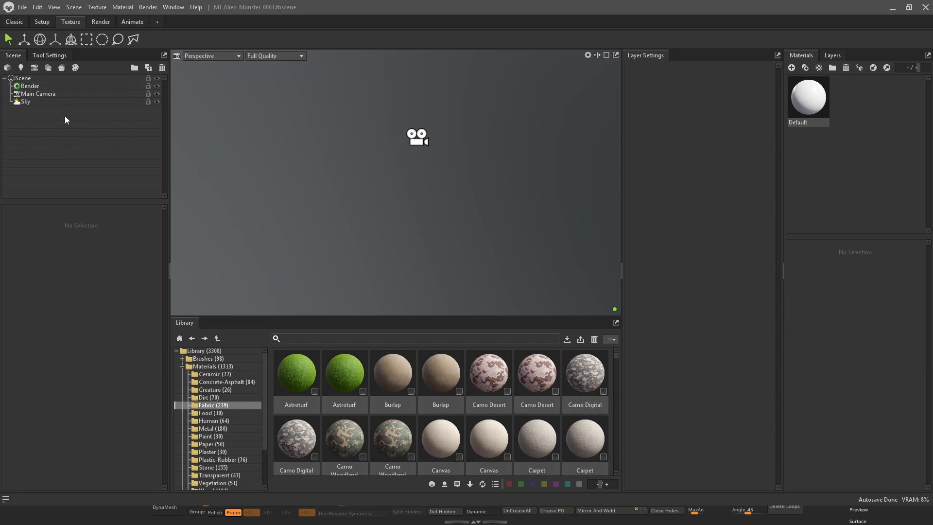
Import the Alien.fbx model from the FBX folder into the scene
right_click(74, 125)
left_click(100, 138)
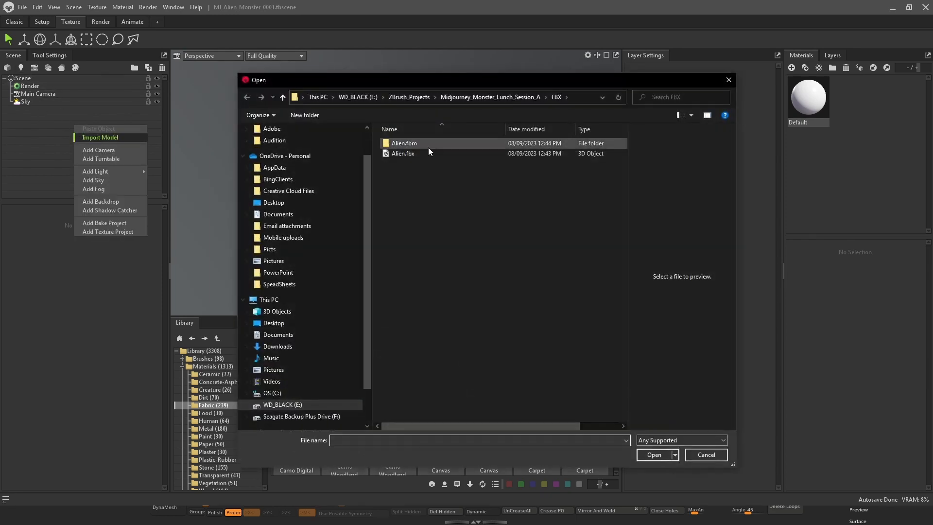
left_click(420, 154)
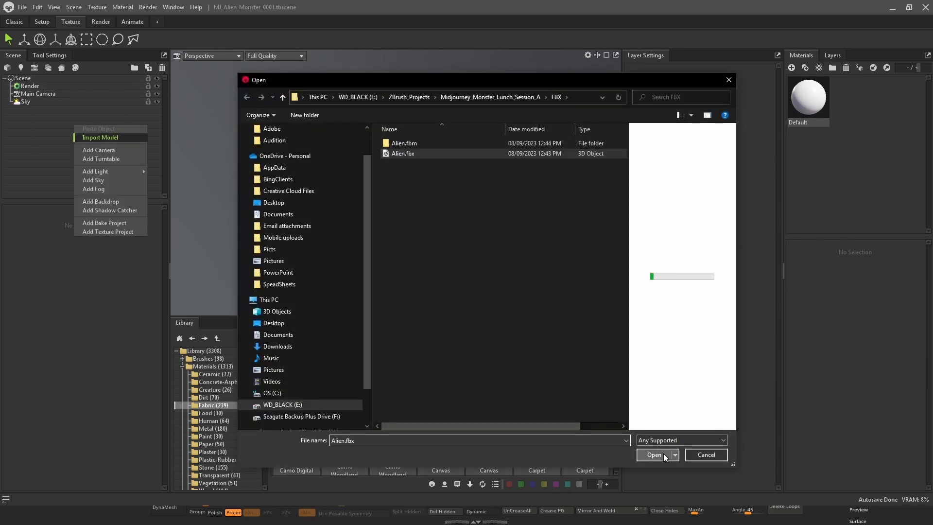
left_click(654, 454)
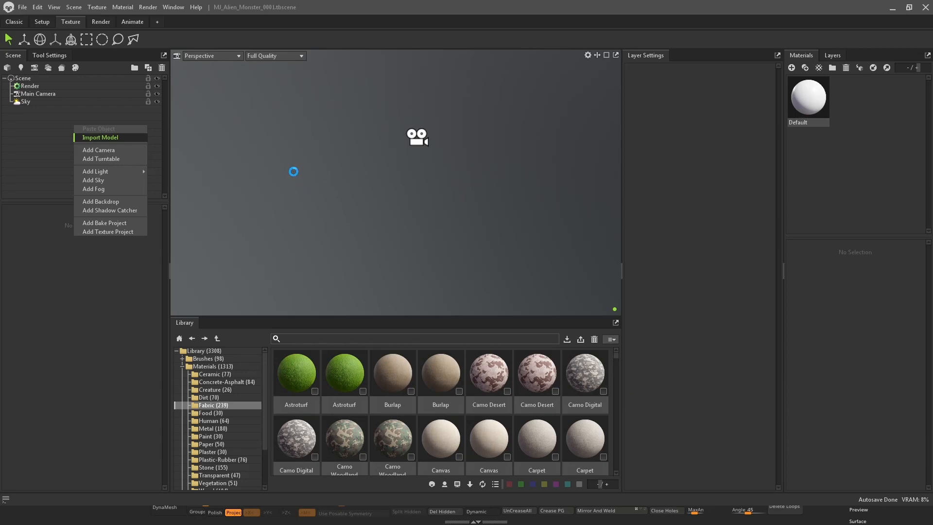
Inspect the imported alien bust and its mesh list, selecting the Body mesh
right_click_drag(293, 174, 465, 174, "alt")
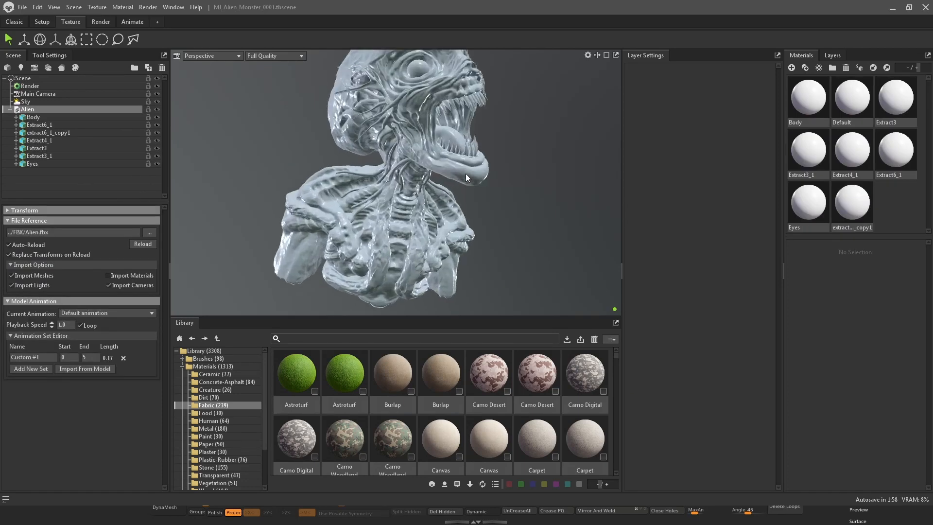
left_click_drag(465, 174, 529, 136, "alt")
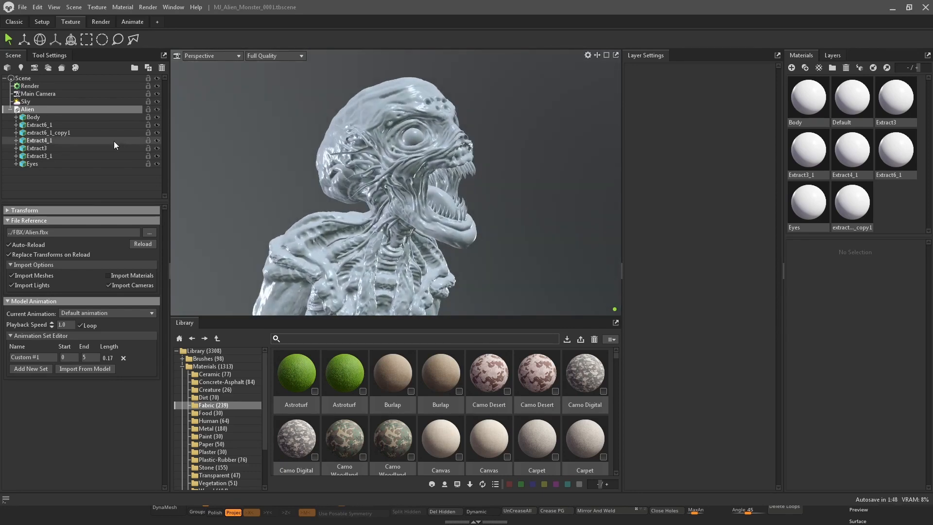
left_click(52, 118)
left_click(48, 126)
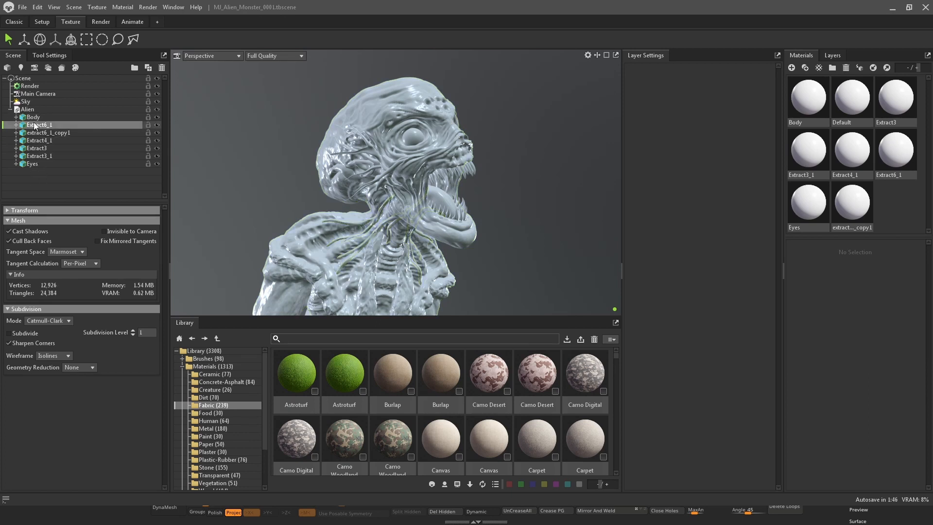
left_click(34, 117)
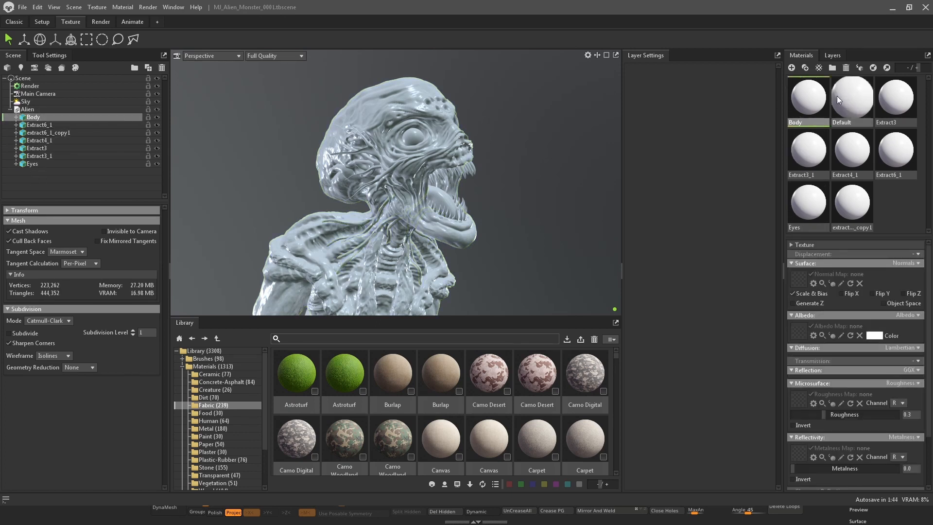
left_click(875, 336)
left_click(548, 147)
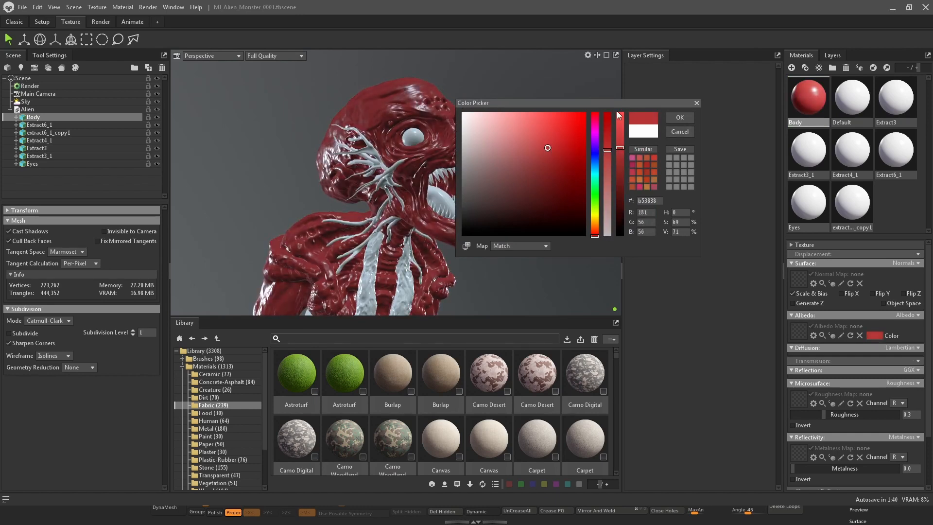
left_click_drag(628, 103, 713, 71)
left_click(765, 100)
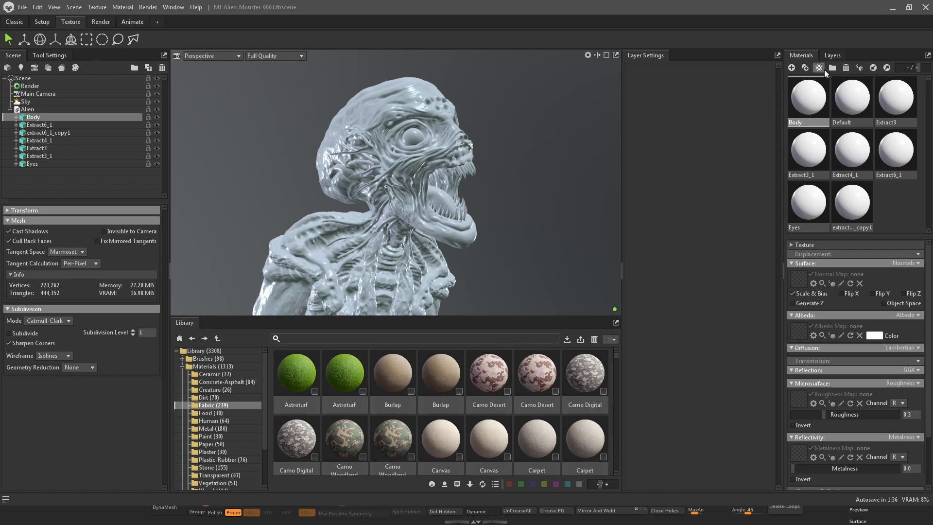
Inspect the alien model from different angles and select the Alien group
mouse_move(932, 121)
left_mouse_down()
mouse_move(808, 110)
mouse_move(396, 144)
mouse_move(395, 159)
mouse_move(359, 167)
mouse_move(362, 183)
mouse_move(435, 185)
mouse_move(932, 124)
left_mouse_up()
left_click(454, 168)
left_click_drag(562, 166, 482, 162)
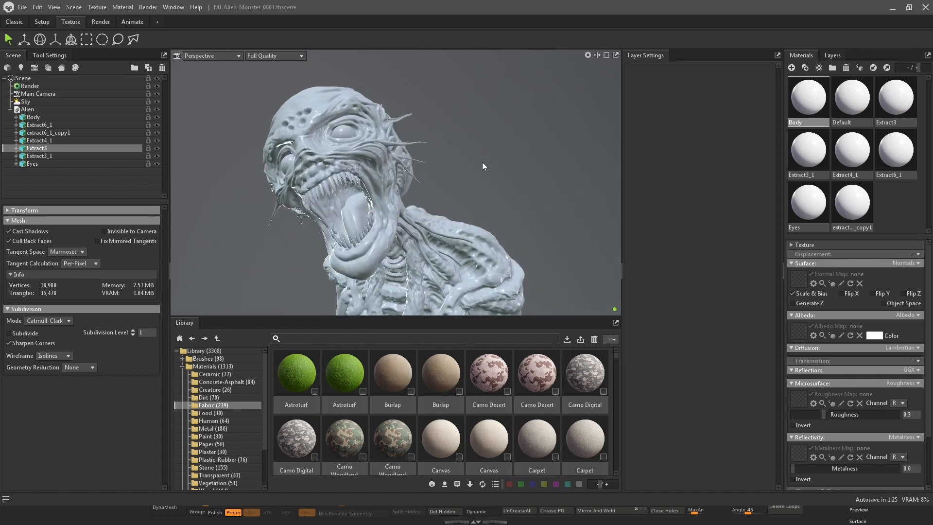
left_click(41, 111)
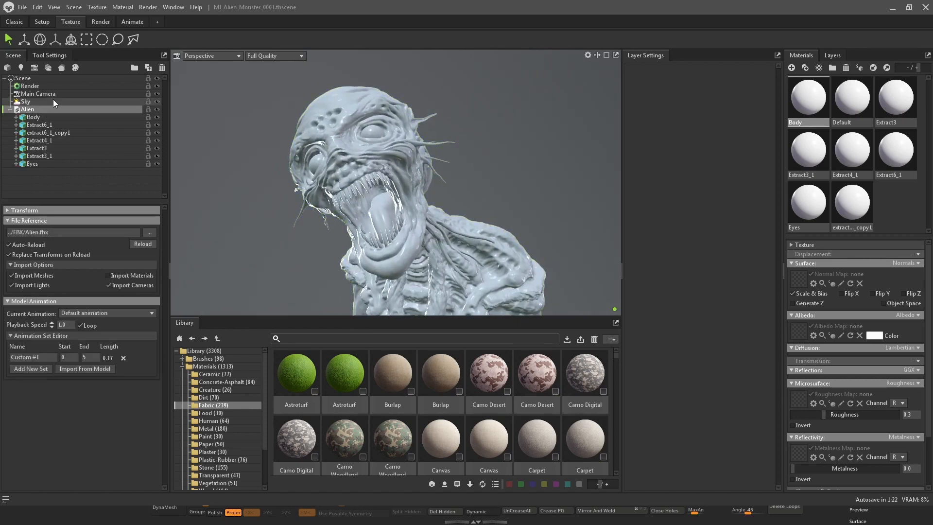
left_click_drag(204, 117, 287, 92)
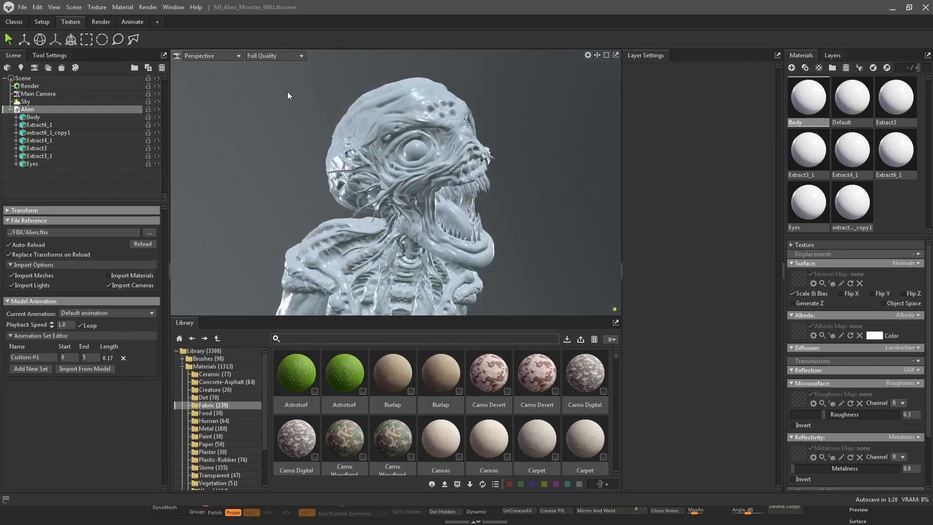
left_click(62, 69)
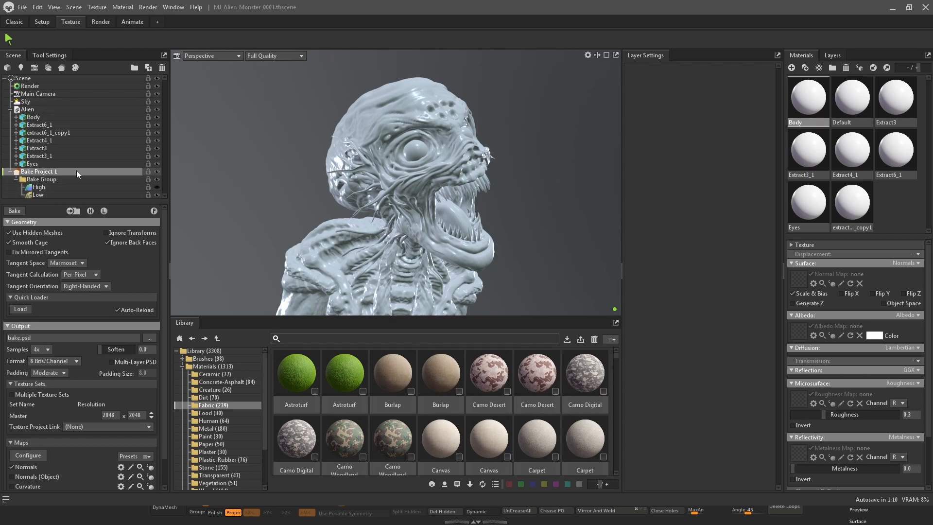
key("Delete")
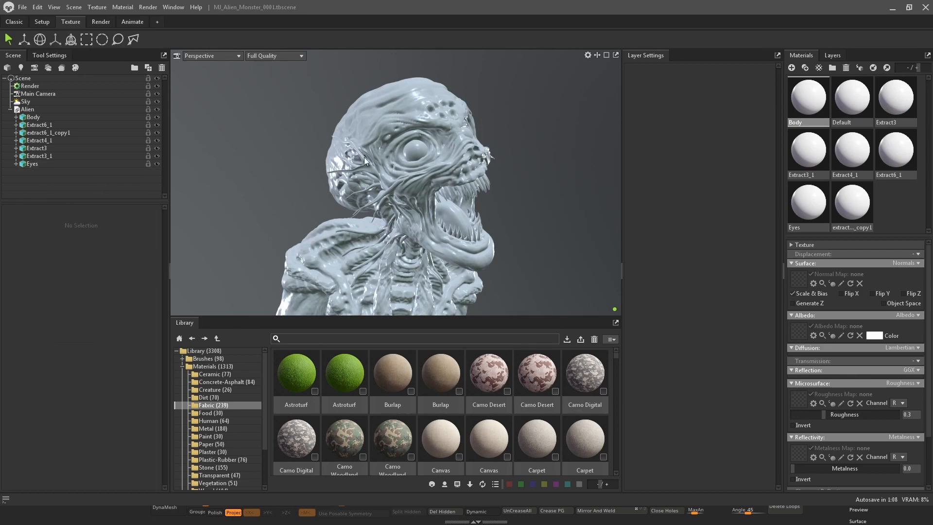
Assign Body_TXTR.png from the Alien.fbm folder as the Body material's albedo map
left_click_drag(363, 156, 479, 130)
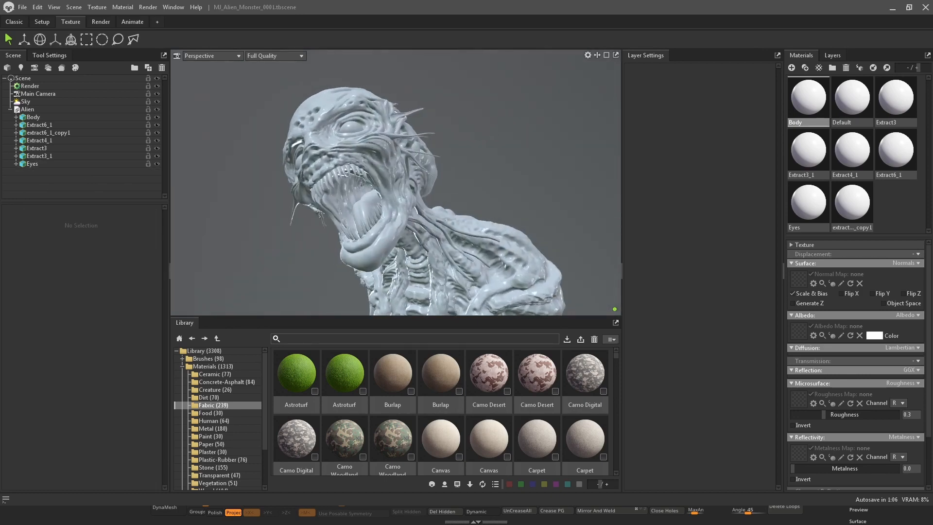
left_click_drag(932, 126, 380, 156)
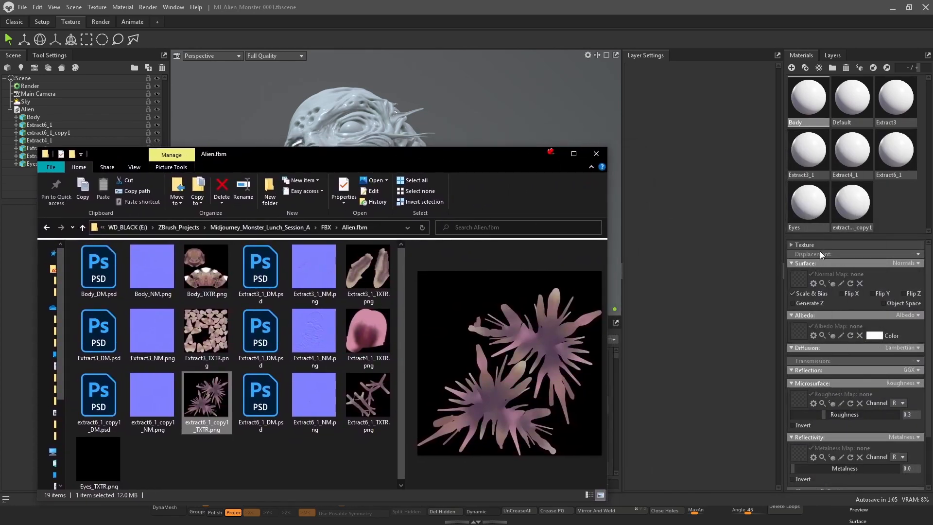
left_click(826, 91)
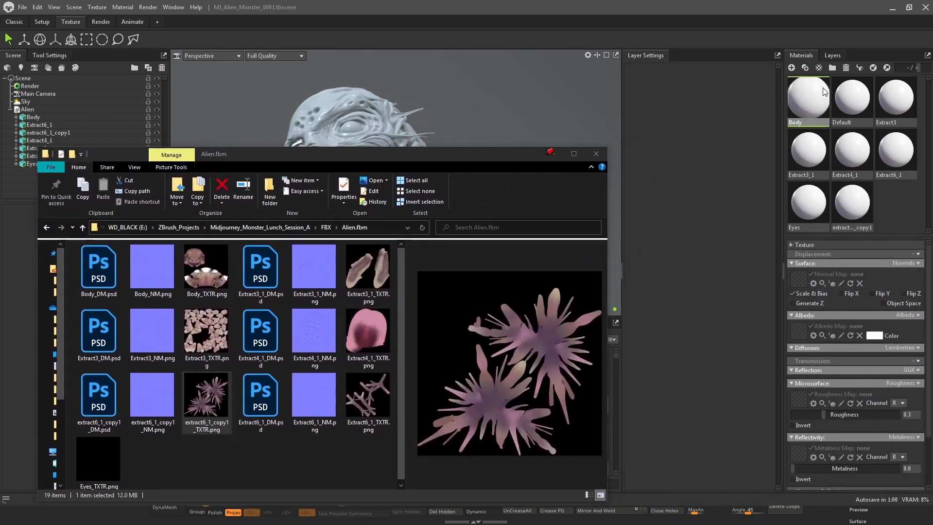
left_click(213, 271)
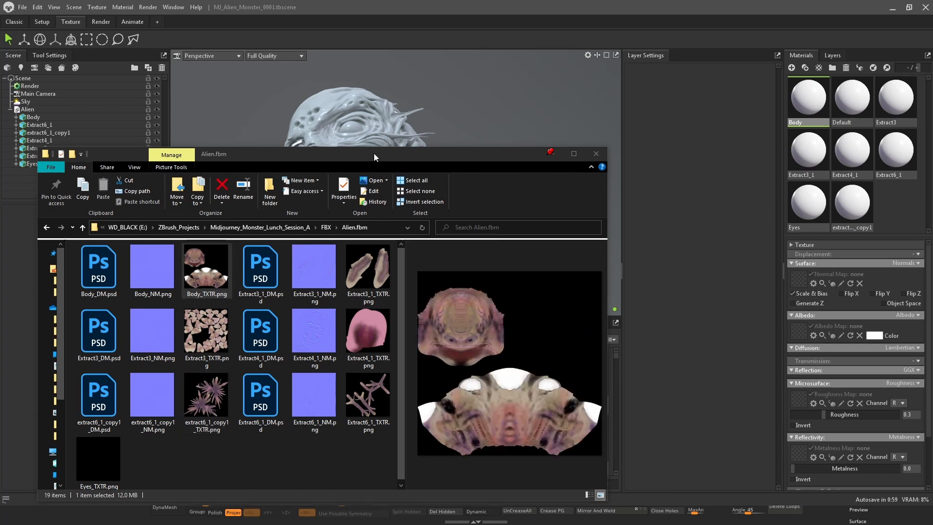
left_click_drag(375, 154, 441, 171)
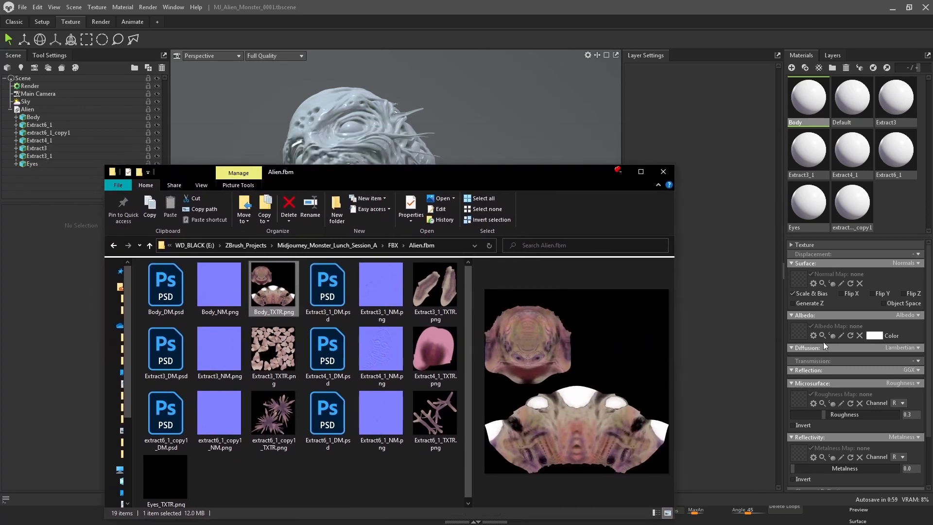
left_click_drag(274, 287, 801, 335)
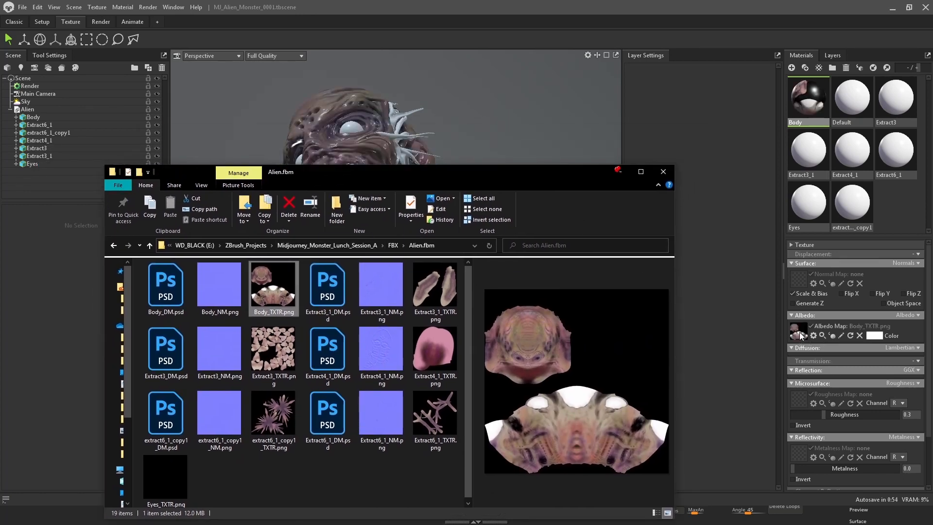
Assign Body_NM.png as the Body material's normal map
left_click_drag(398, 171, 342, 326)
left_click_drag(224, 161, 309, 191)
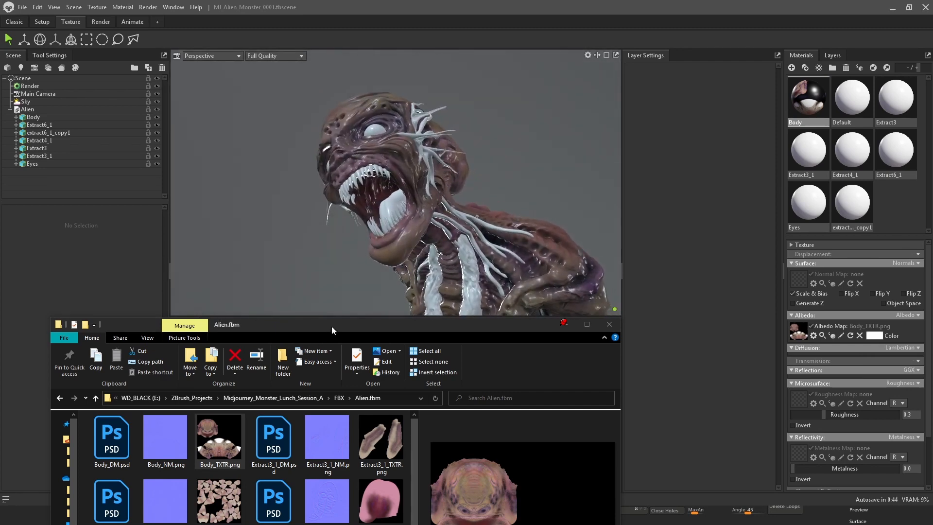
left_click_drag(332, 326, 417, 159)
left_click(256, 270)
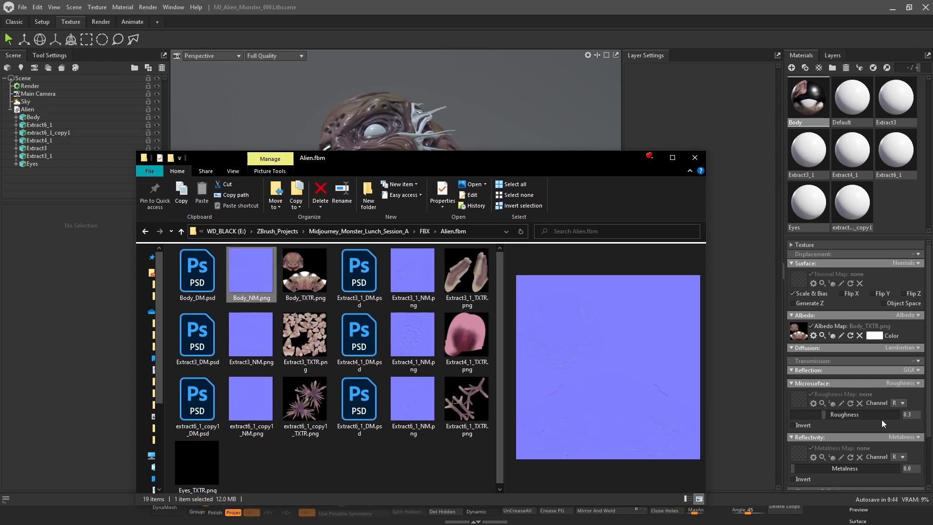
left_click_drag(929, 367, 922, 432)
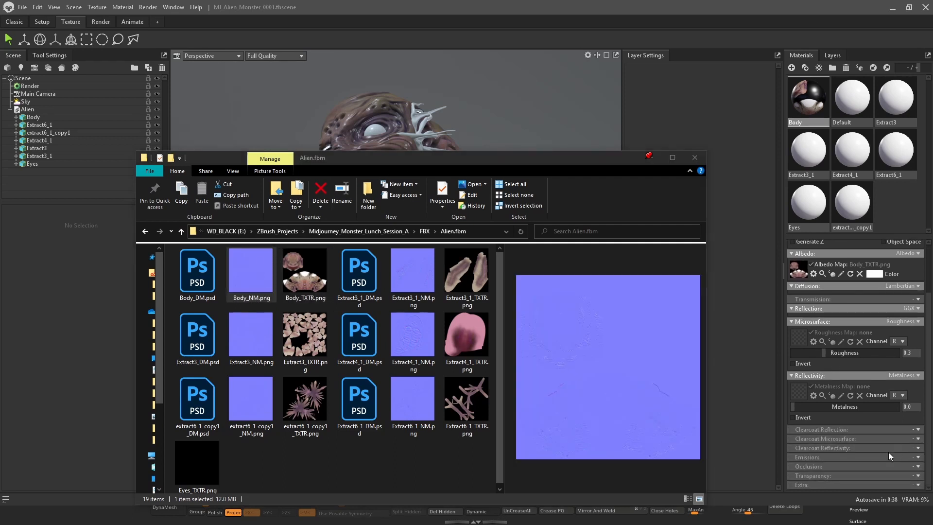
scroll(840, 380, "up", 3)
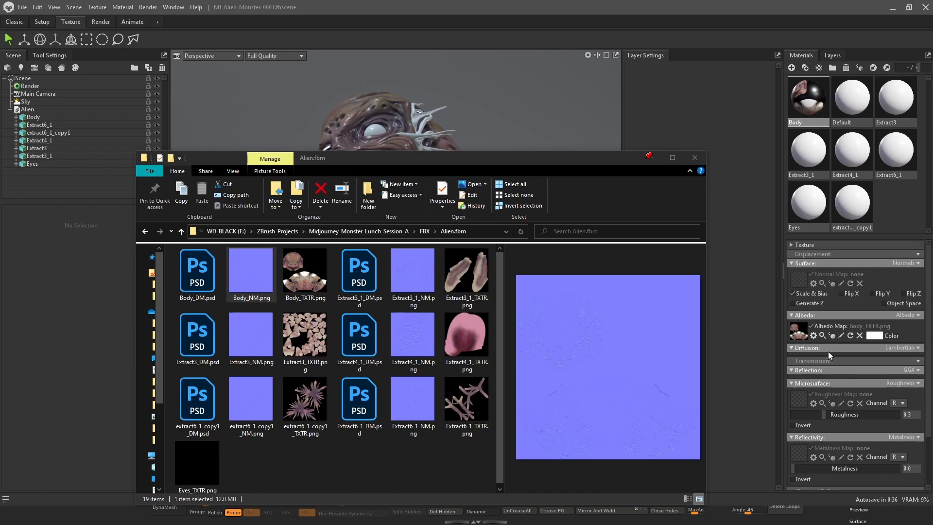
left_click_drag(262, 275, 803, 283)
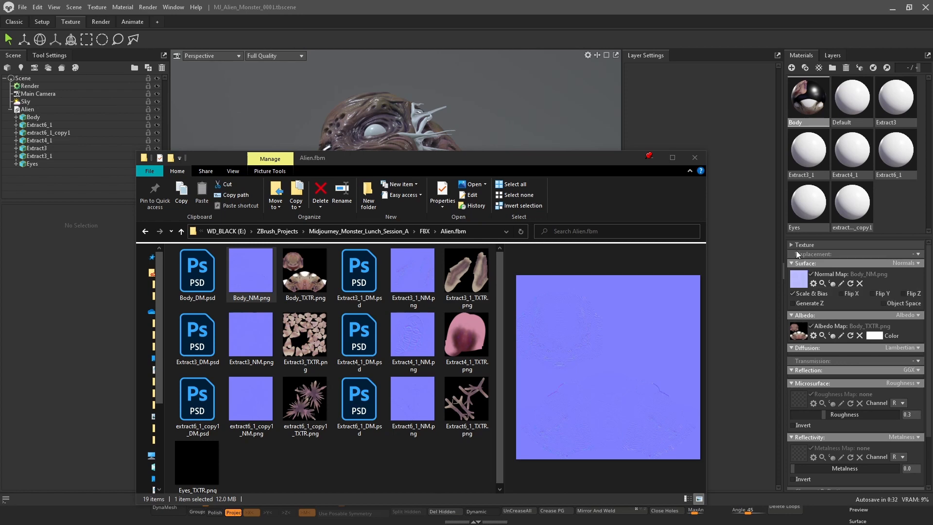
Enable displacement on the Body material and assign Body_DM.psd as its displacement map
left_click(918, 253)
left_click(917, 275)
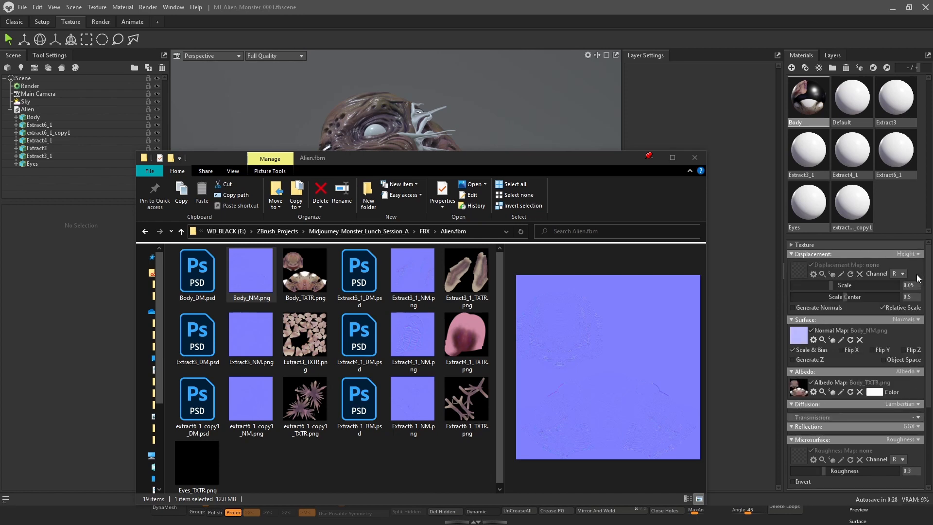
left_click_drag(197, 269, 797, 269)
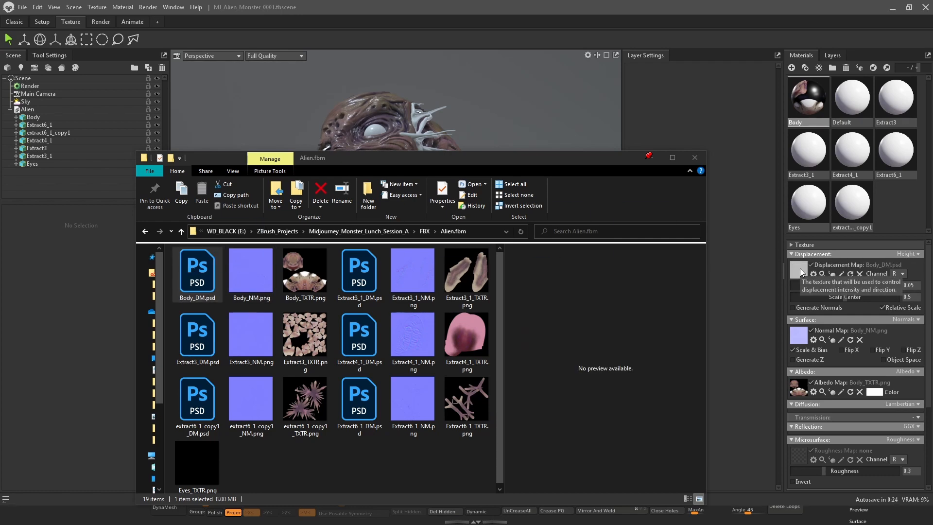
left_click_drag(568, 166, 460, 305)
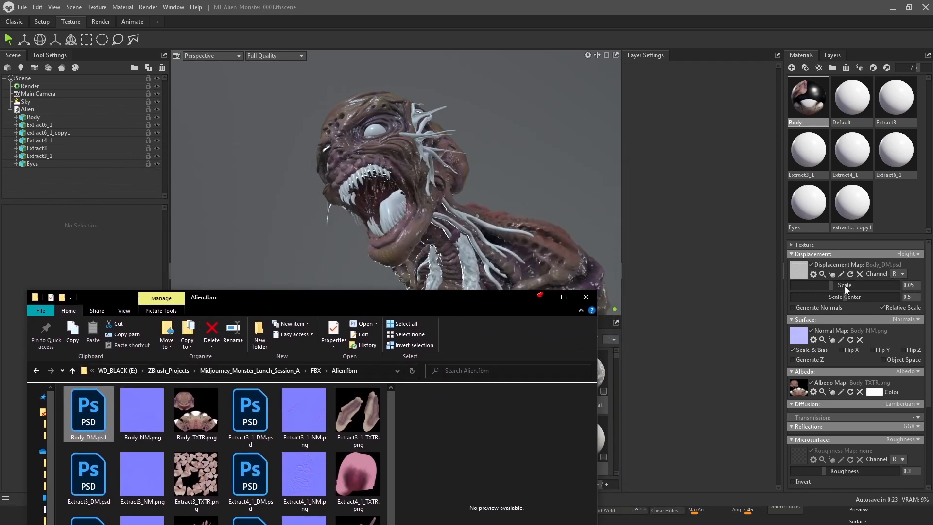
Compare the head close-up with the displacement map toggled off and on, and set the displacement Scale to 0.0
left_click(814, 268)
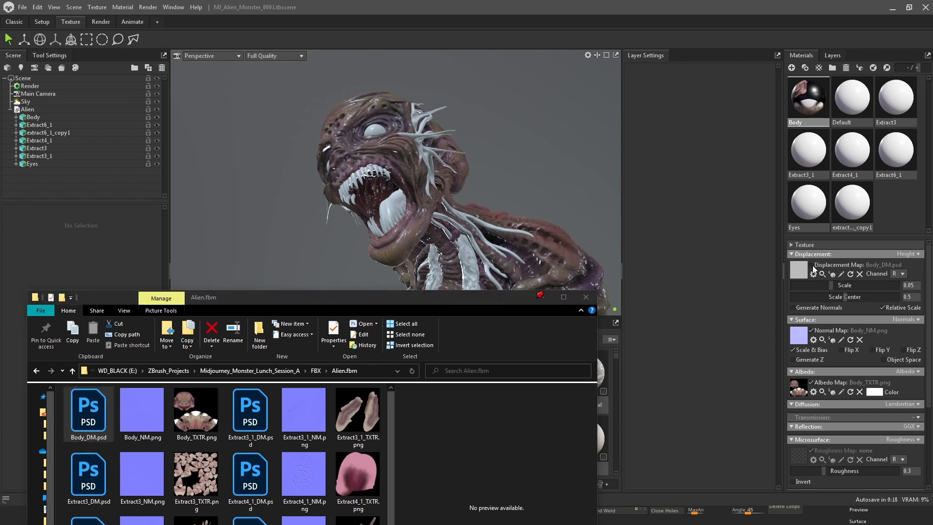
right_click_drag(419, 175, 503, 173)
left_click_drag(578, 183, 548, 218)
scroll(374, 189, "up", 4)
scroll(374, 188, "down", 4)
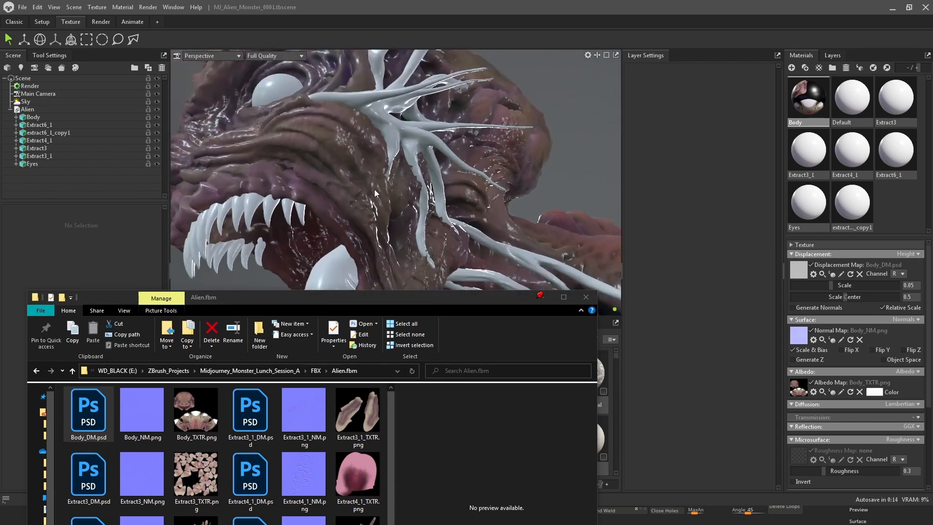
left_click_drag(374, 189, 515, 189)
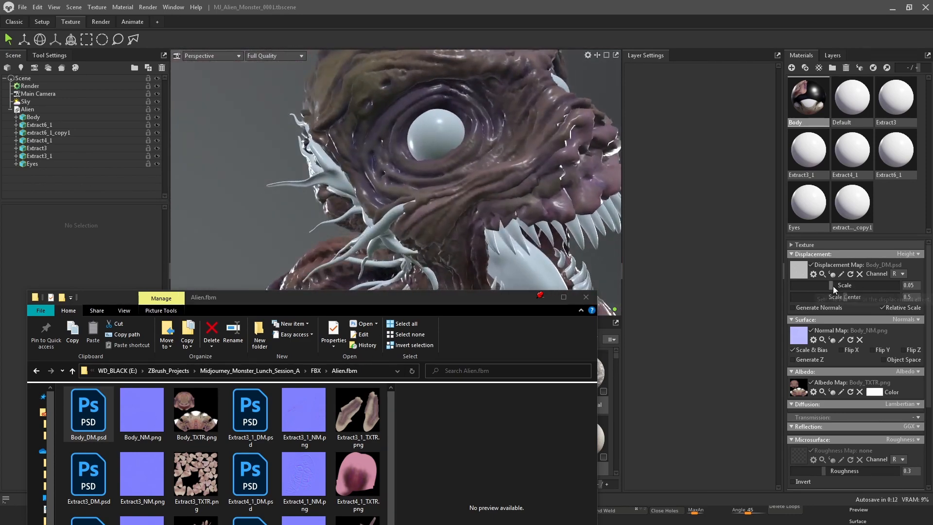
left_click(815, 265)
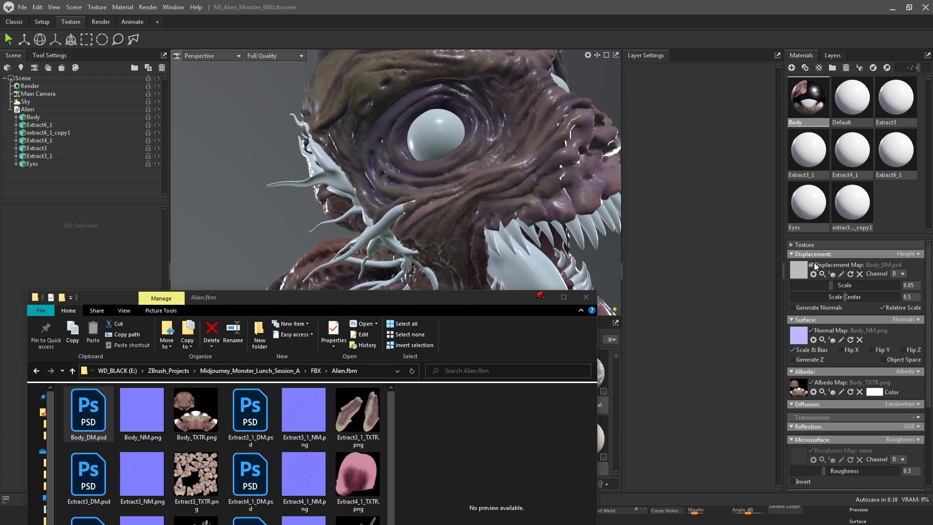
left_click(812, 265)
left_click_drag(831, 285, 782, 288)
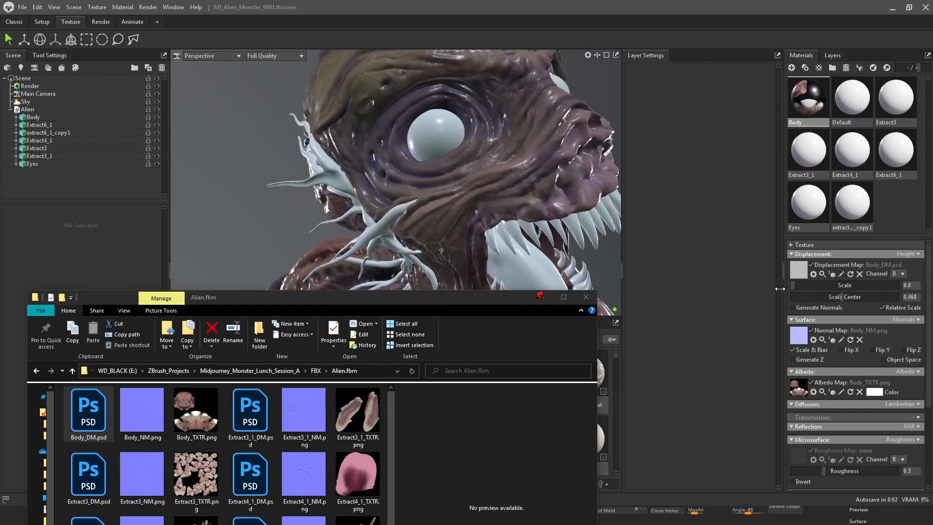
Clear the Body material's displacement map and toggle its normal map off and on to compare the surface detail on the head
left_click(860, 274)
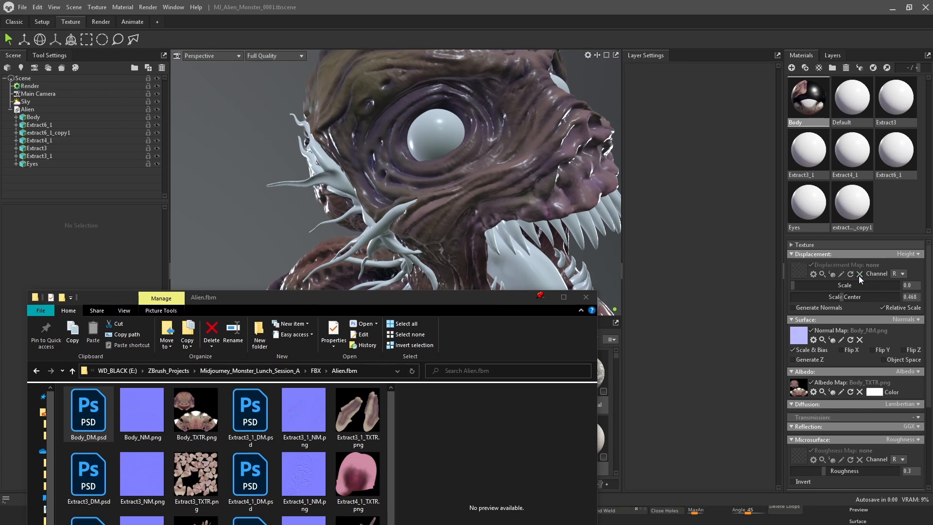
left_click(812, 331)
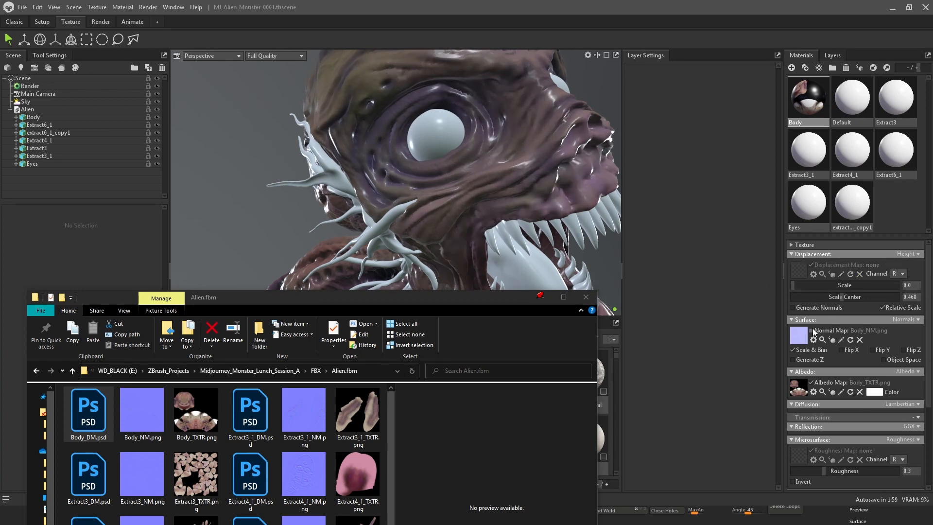
left_click(813, 331)
left_click(812, 330)
left_click(813, 331)
left_click_drag(370, 196, 477, 189)
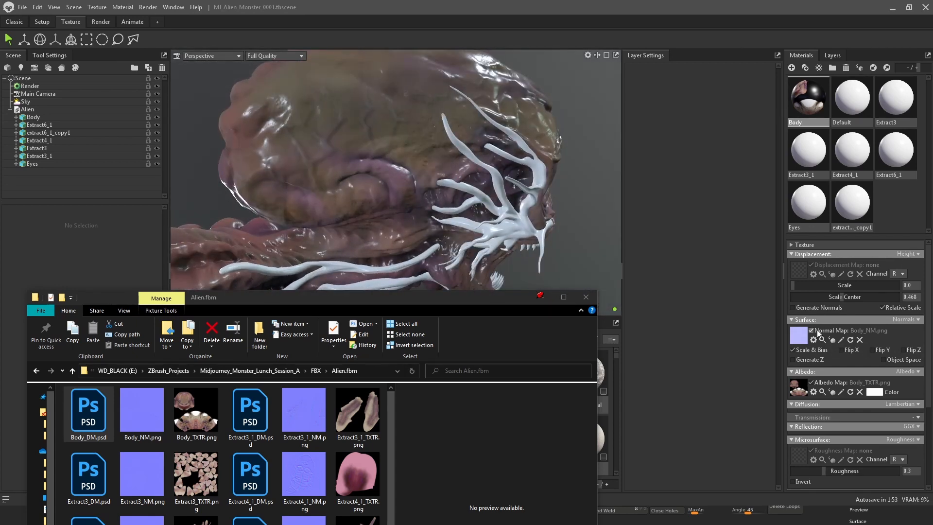
left_click_drag(507, 157, 524, 168)
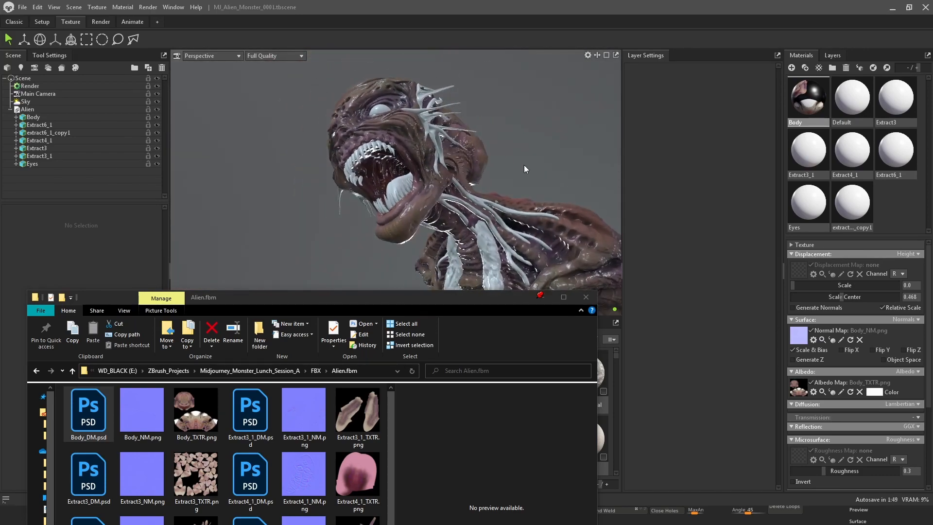
Select the Sky and set its backdrop brightness to about 0.198 and sky brightness to about 1.896
left_click(40, 101)
left_click_drag(256, 304, 932, 166)
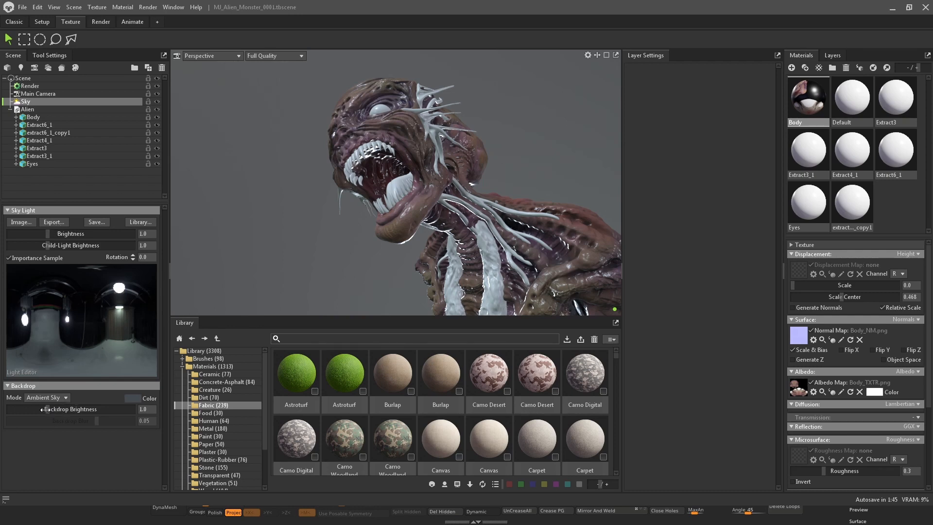
left_click_drag(46, 409, 35, 404)
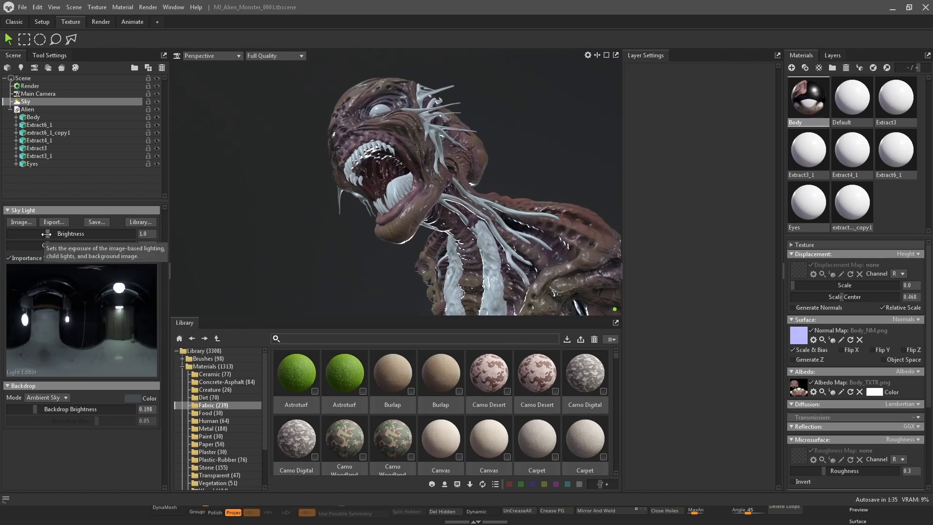
left_click_drag(48, 235, 82, 291)
left_click(120, 320)
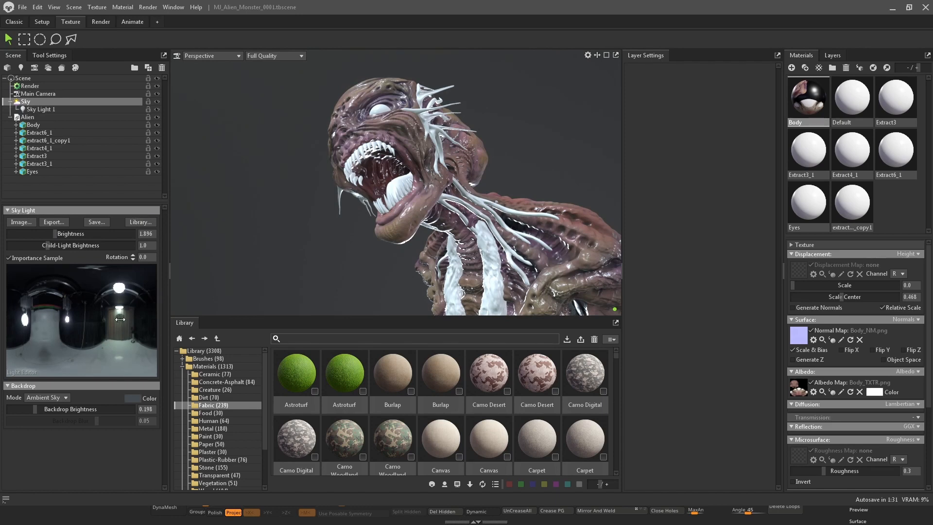
left_click_drag(119, 320, 44, 330)
left_click(46, 109)
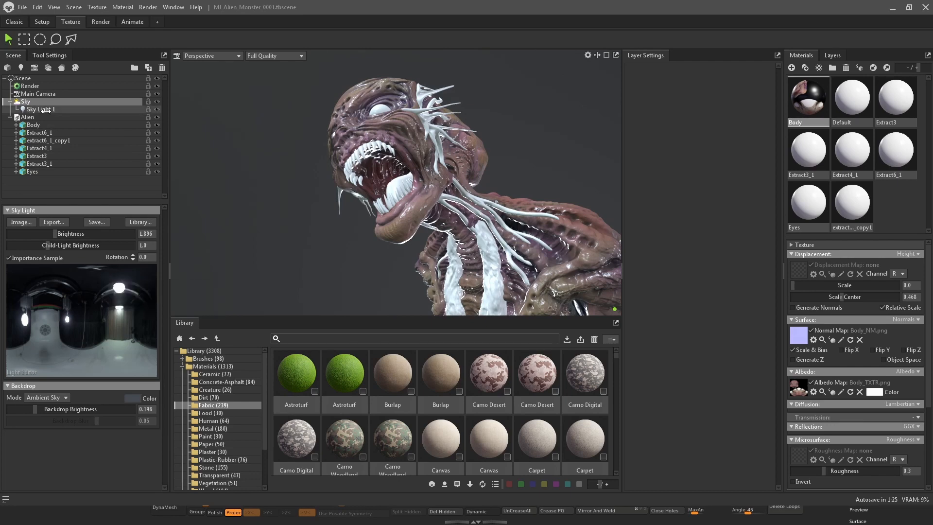
key("Delete")
Browse the sky presets in the library, previewing several alley skies, and load Apartment Japanese as the environment
left_click(29, 102)
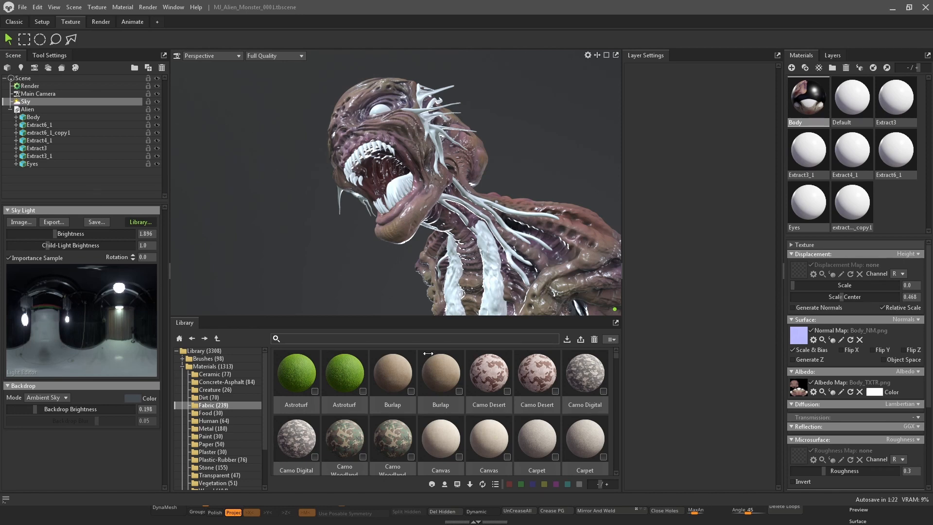
left_click(140, 222)
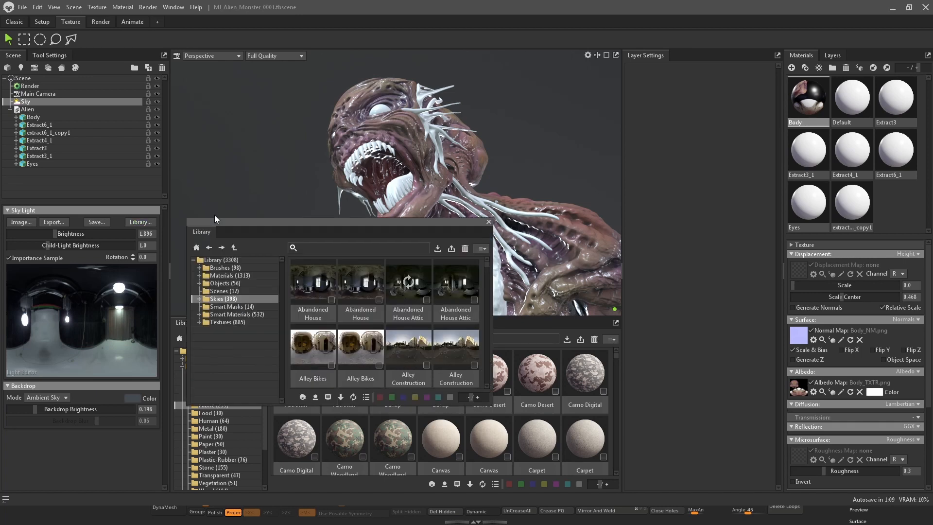
double_click(352, 282)
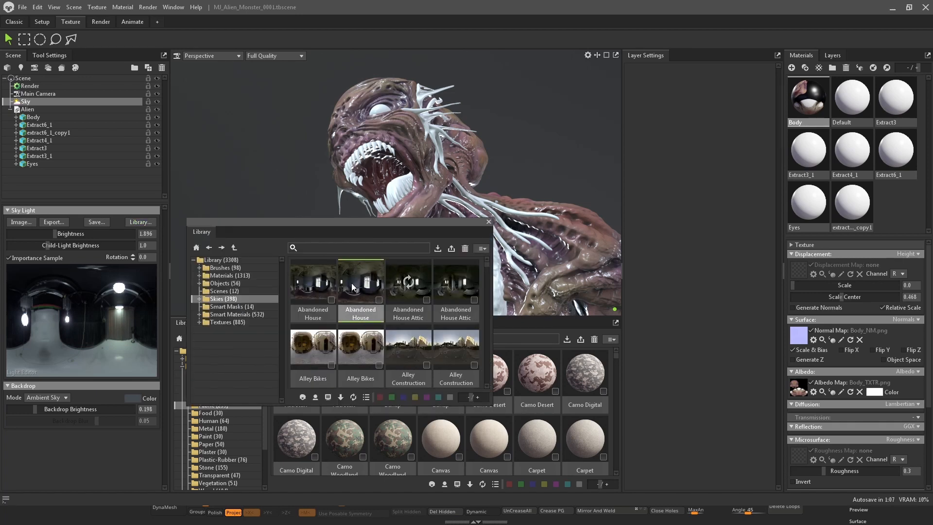
double_click(363, 346)
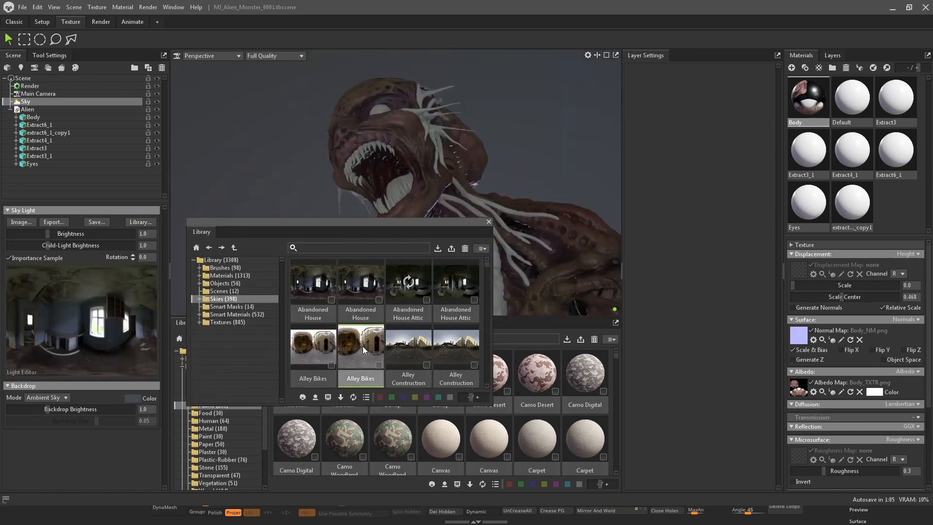
scroll(360, 335, "down", 2)
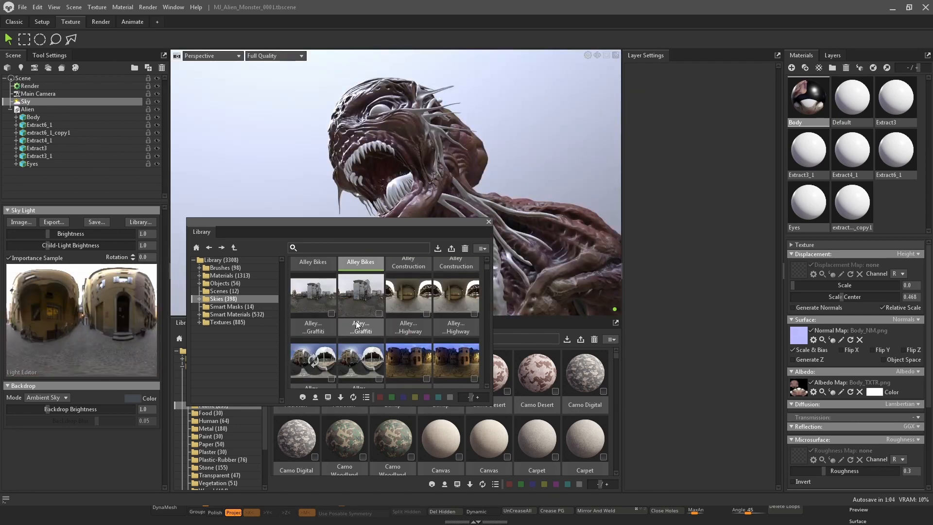
double_click(369, 361)
double_click(408, 359)
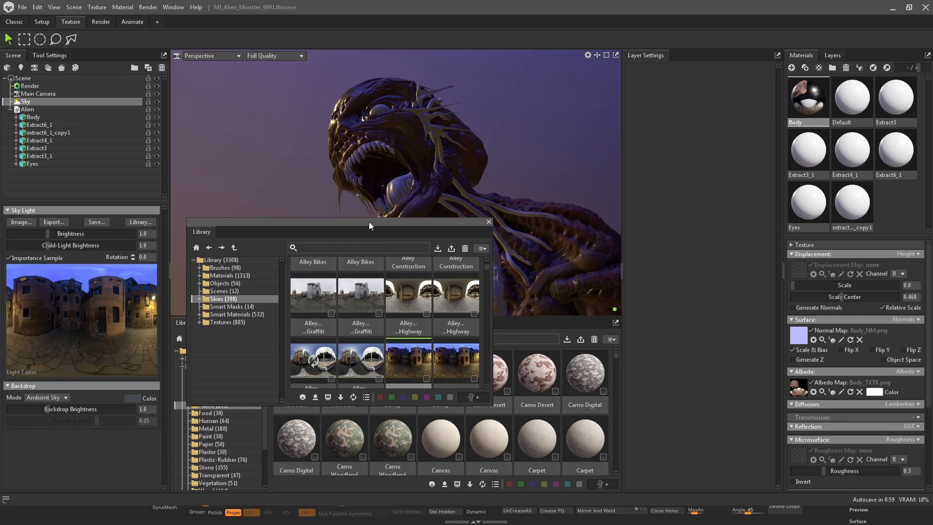
left_click_drag(369, 222, 689, 179)
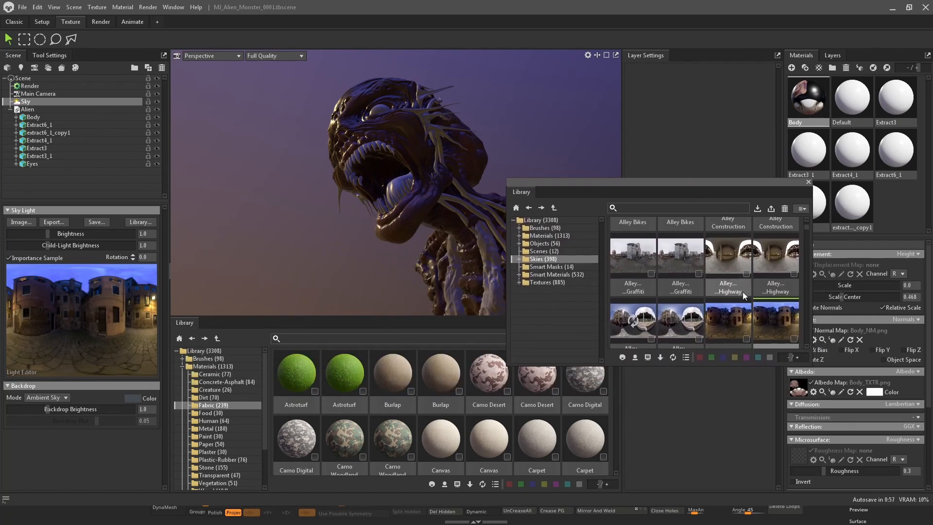
scroll(724, 277, "down", 4)
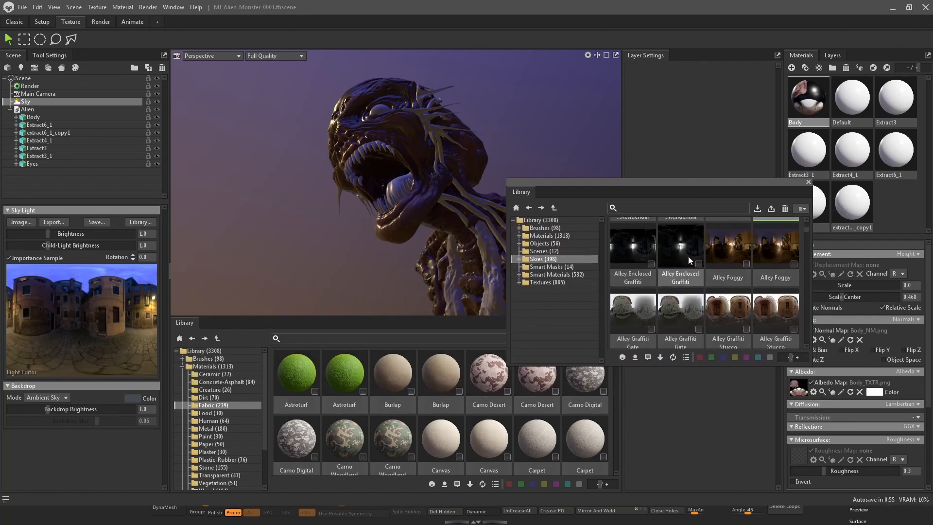
double_click(730, 250)
scroll(728, 250, "down", 1)
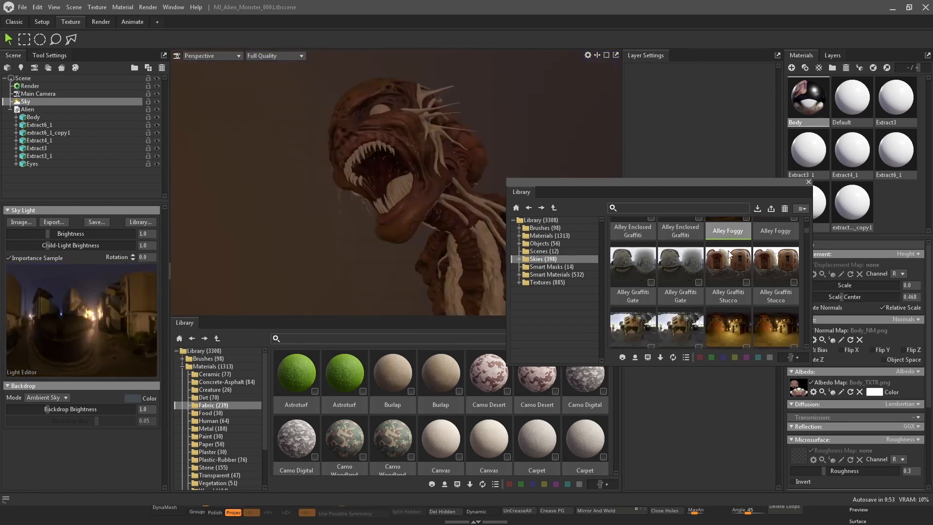
double_click(729, 253)
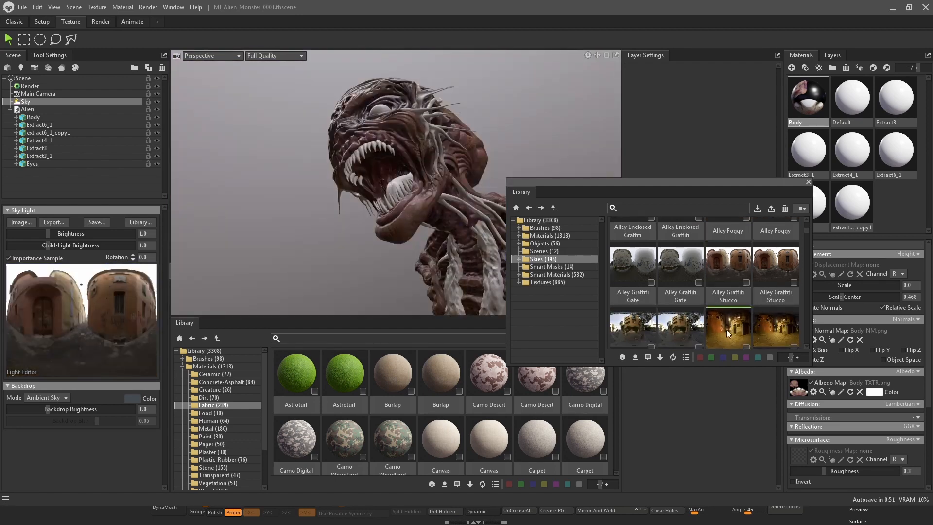
scroll(713, 275, "down", 1)
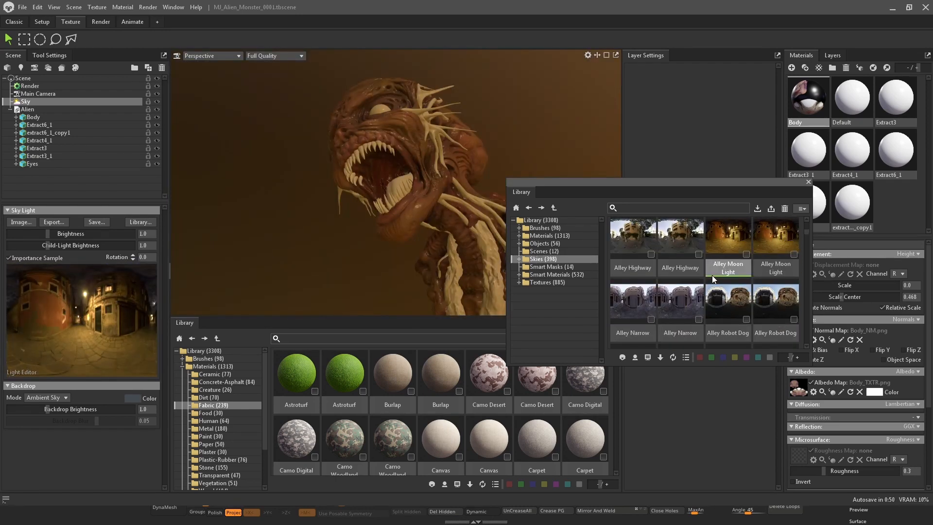
double_click(731, 302)
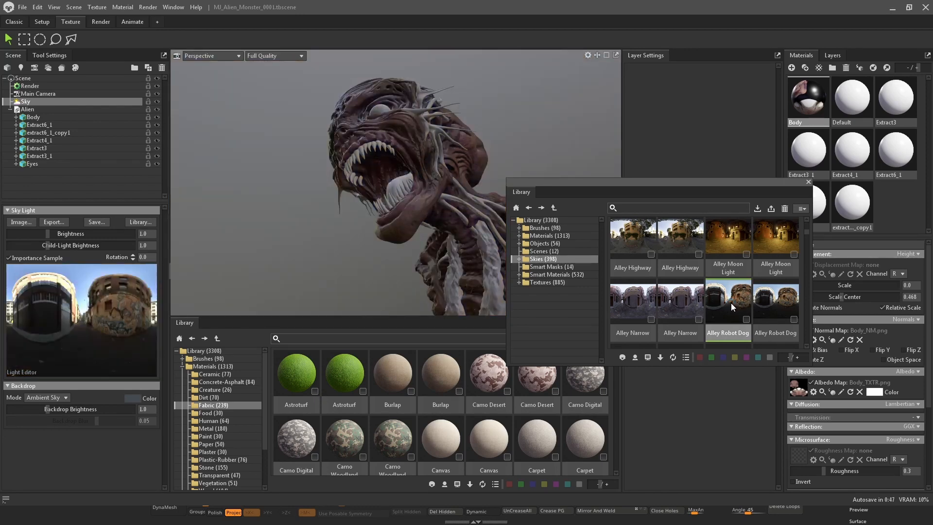
scroll(730, 302, "down", 2)
double_click(725, 316)
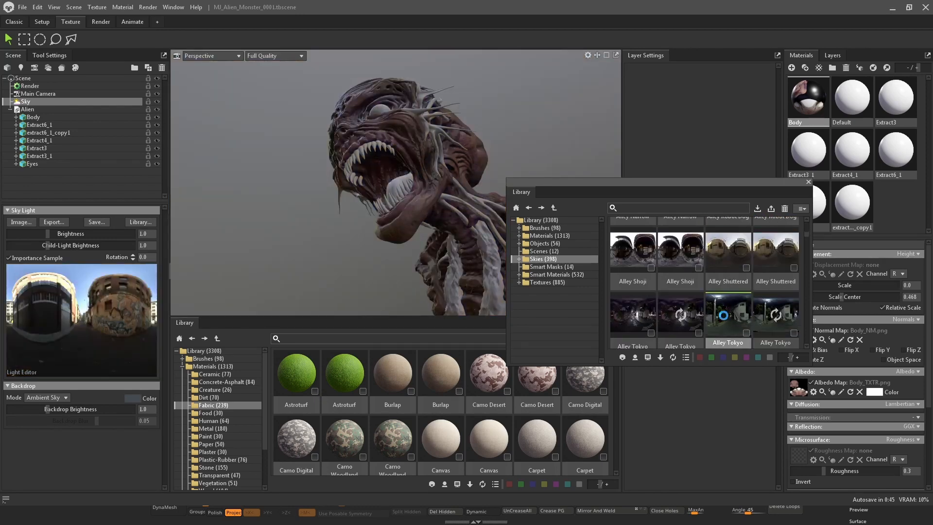
double_click(637, 317)
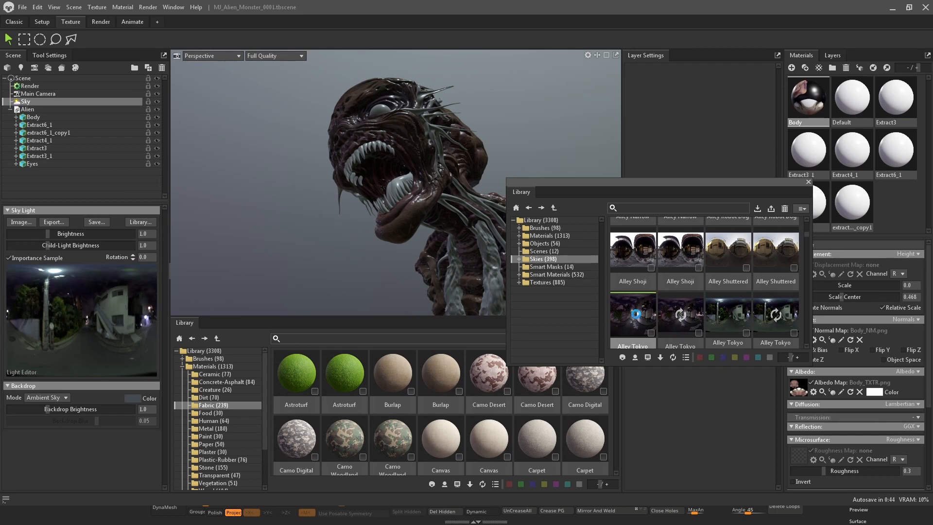
scroll(720, 310, "down", 1)
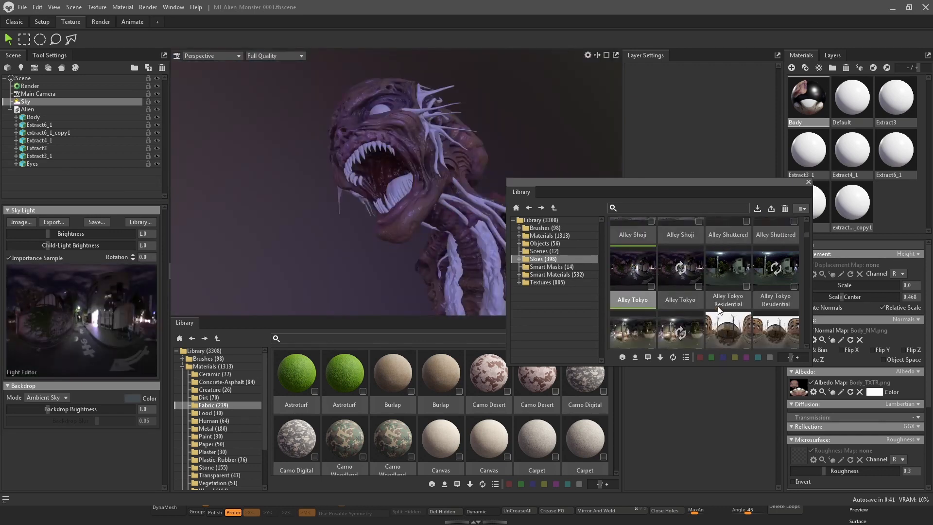
double_click(727, 259)
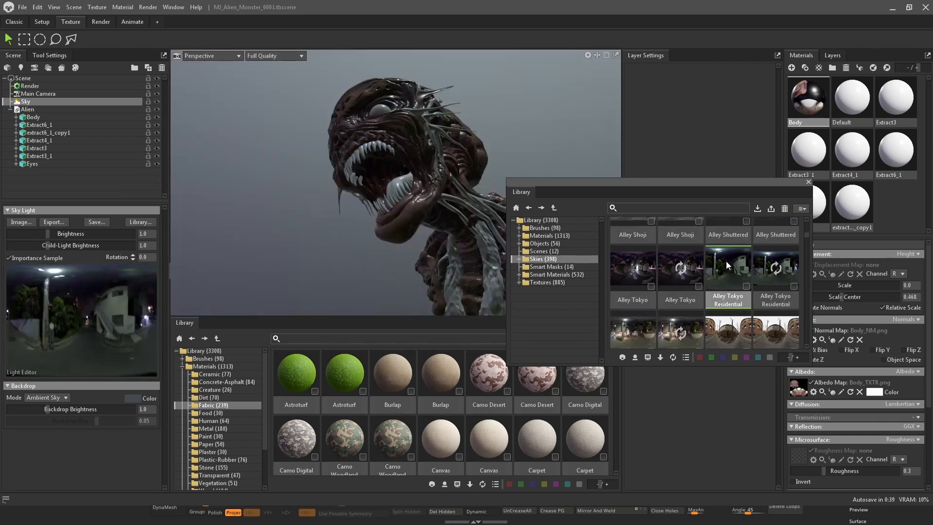
scroll(726, 261, "down", 1)
double_click(640, 303)
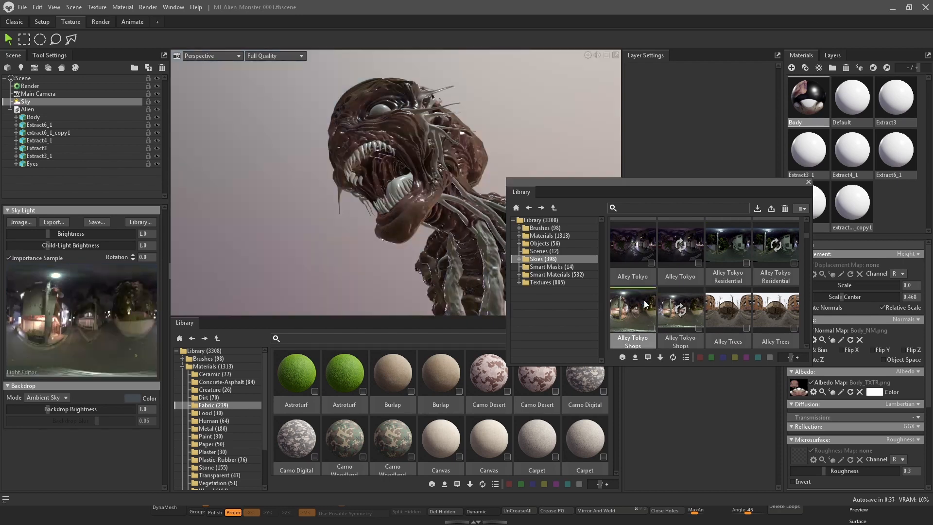
scroll(685, 292, "down", 2)
double_click(725, 272)
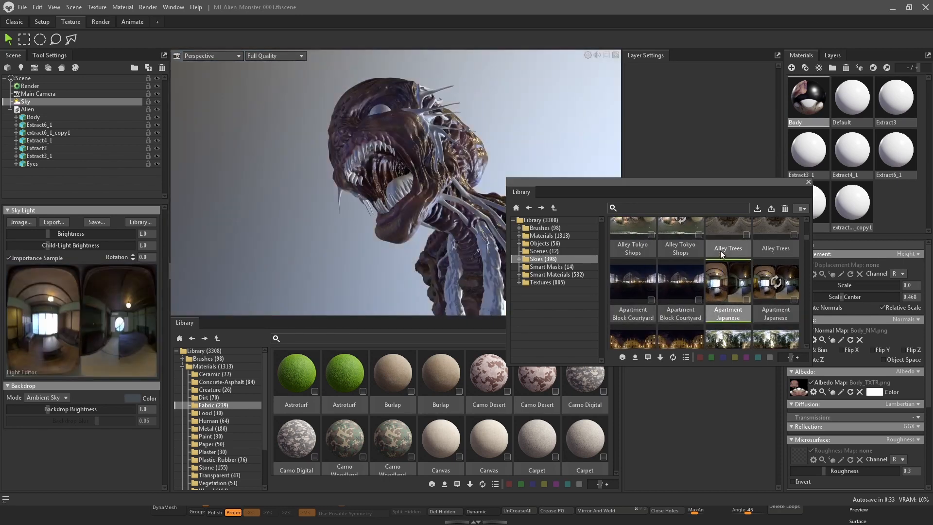
left_click(809, 182)
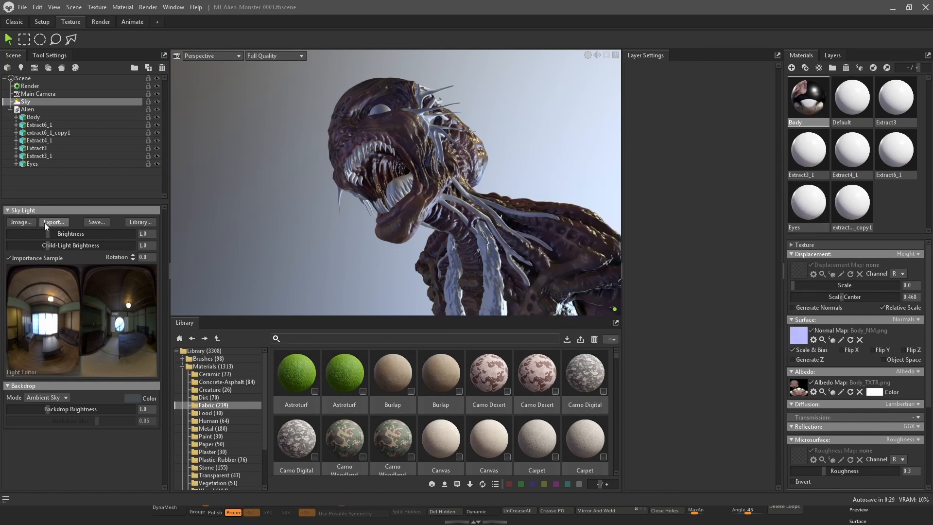
Set the backdrop mode to Blurred Sky with backdrop brightness about 0.737 and blur about 0.061
left_click(60, 398)
left_click(55, 423)
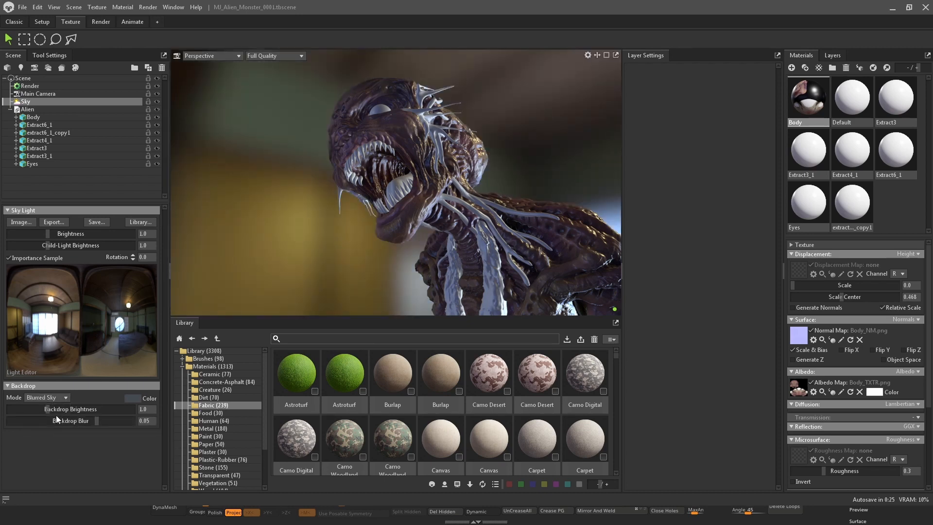
left_click_drag(54, 407, 105, 421)
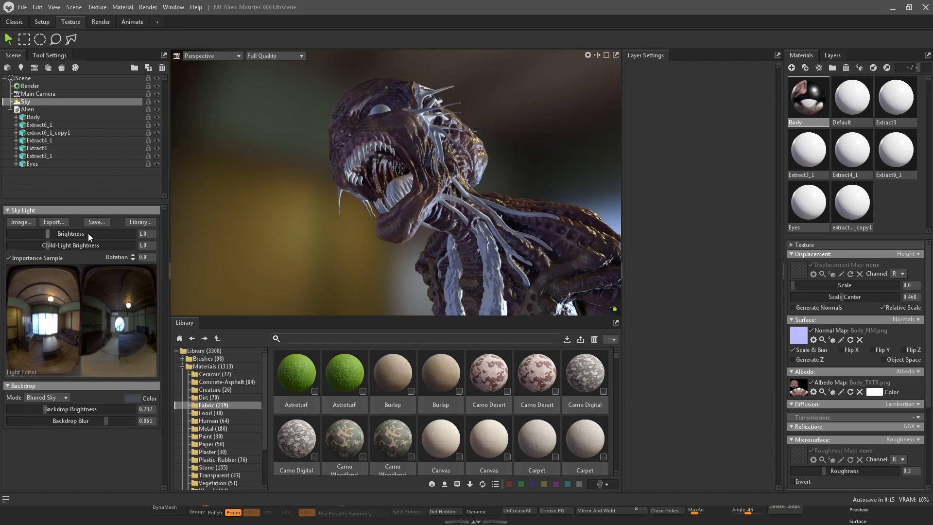
Rotate the sky lighting around the model to about -87 degrees and enlarge the viewport
left_click_drag(403, 228, 322, 161, "shift")
left_click_drag(535, 154, 505, 154)
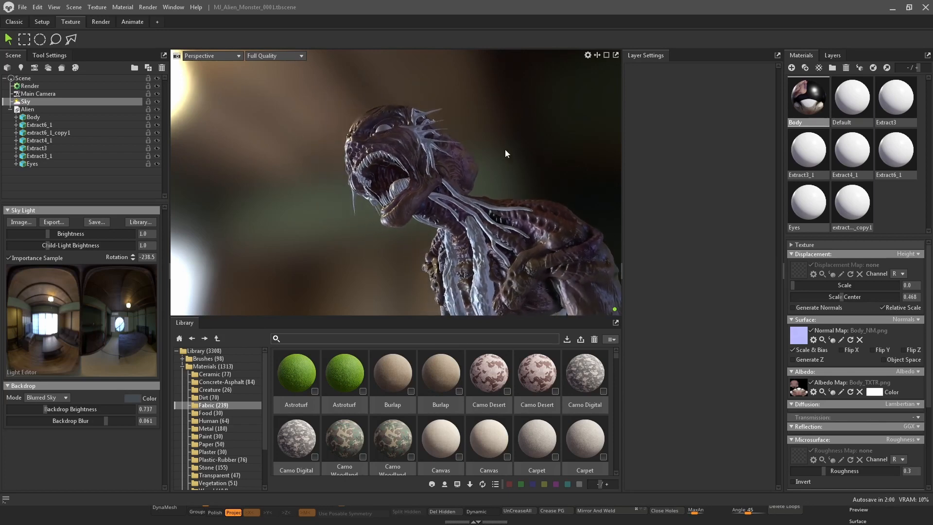
left_click_drag(429, 316, 433, 389)
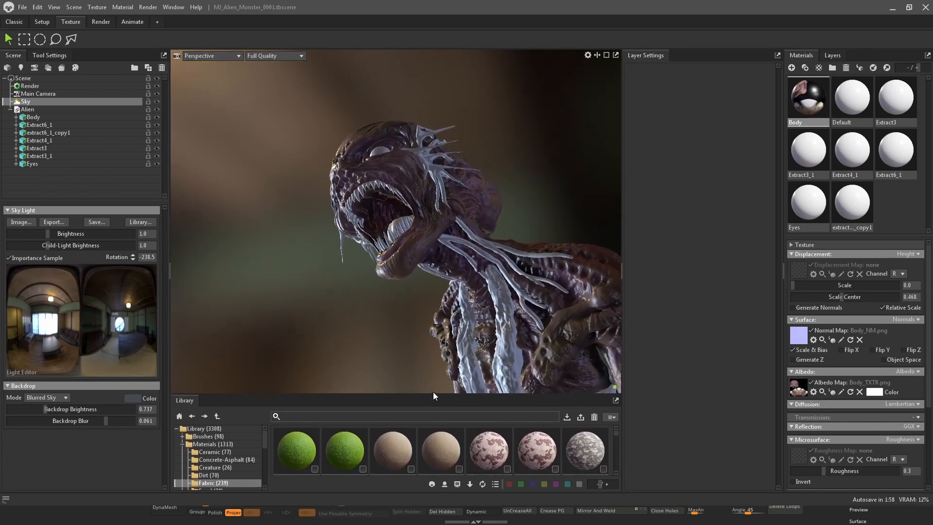
left_click_drag(517, 158, 556, 148, "shift")
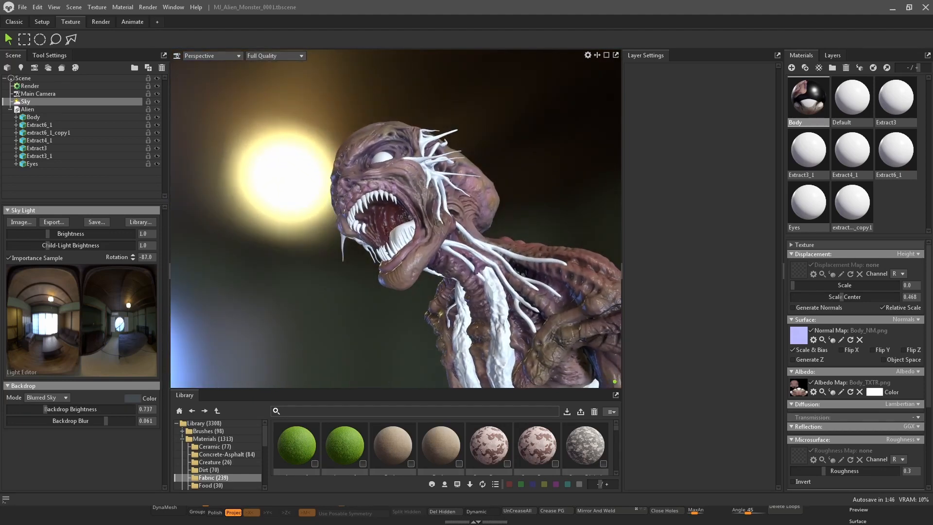
Select the Extract3 material and try tinting its albedo color red
left_click_drag(932, 157, 932, 112)
left_click(914, 112)
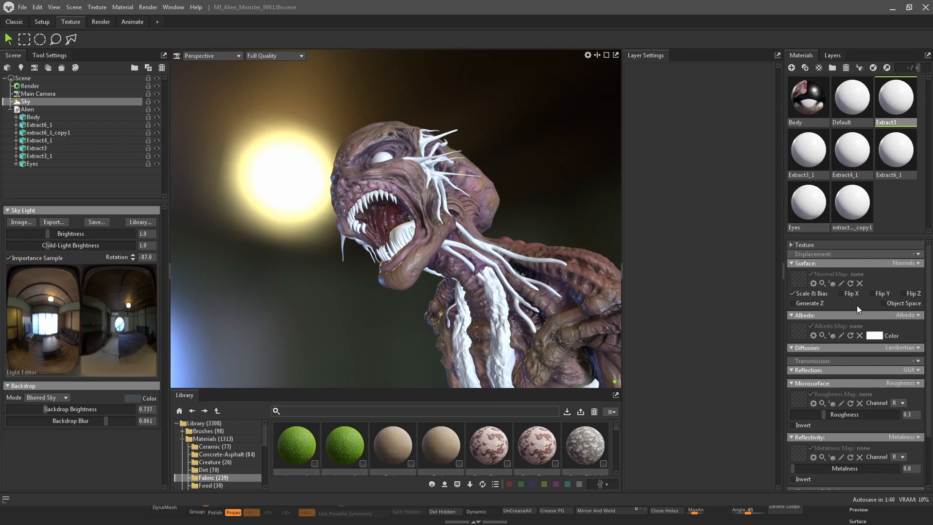
left_click(875, 335)
left_click_drag(657, 97, 627, 94)
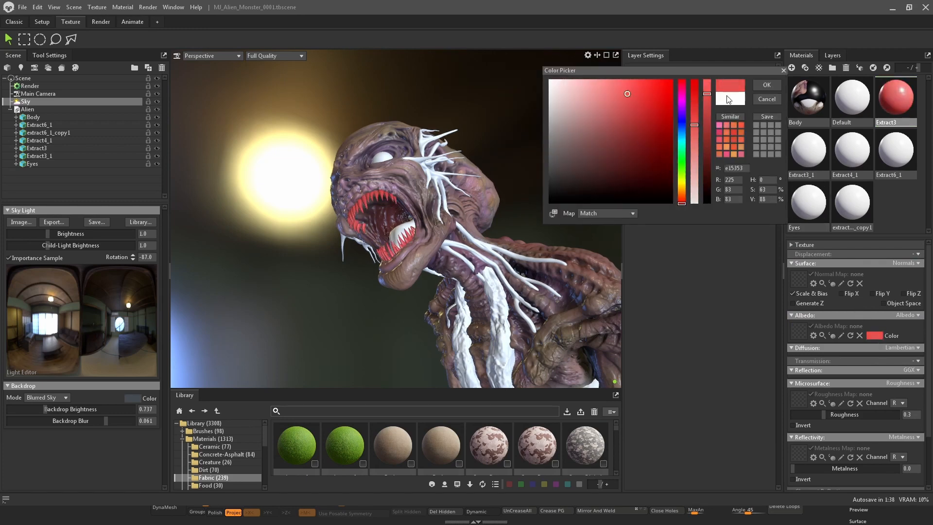
left_click(767, 99)
Assign Extract3_TXTR.png from the Alien.fbm folder as the Extract3 material's albedo map
left_click_drag(0, 104, 430, 107)
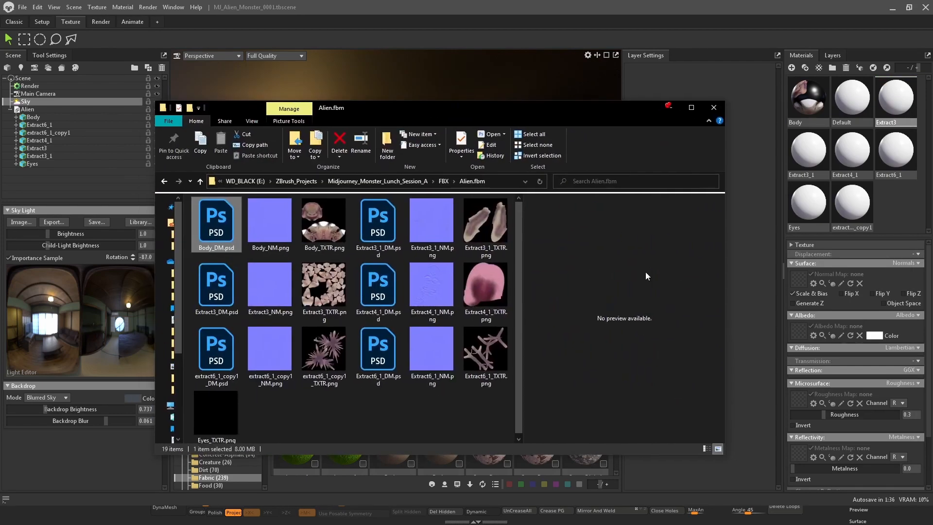
left_click(323, 293)
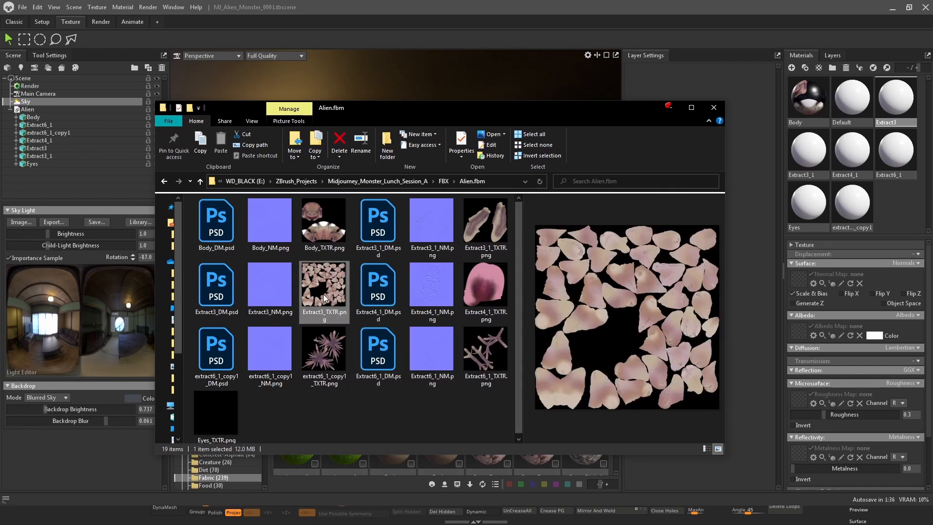
left_click_drag(323, 294, 801, 332)
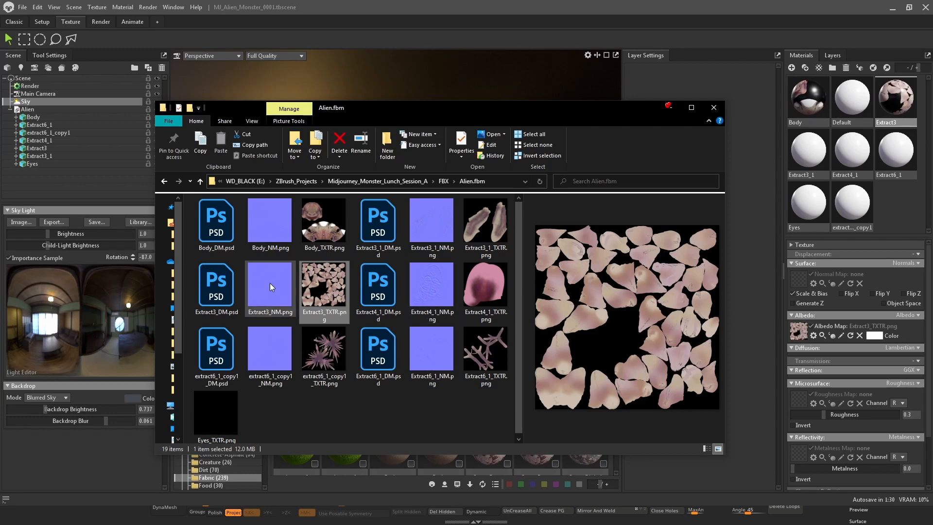
Assign Extract3_NM.png as the Extract3 material's normal map
left_click_drag(270, 282, 784, 362)
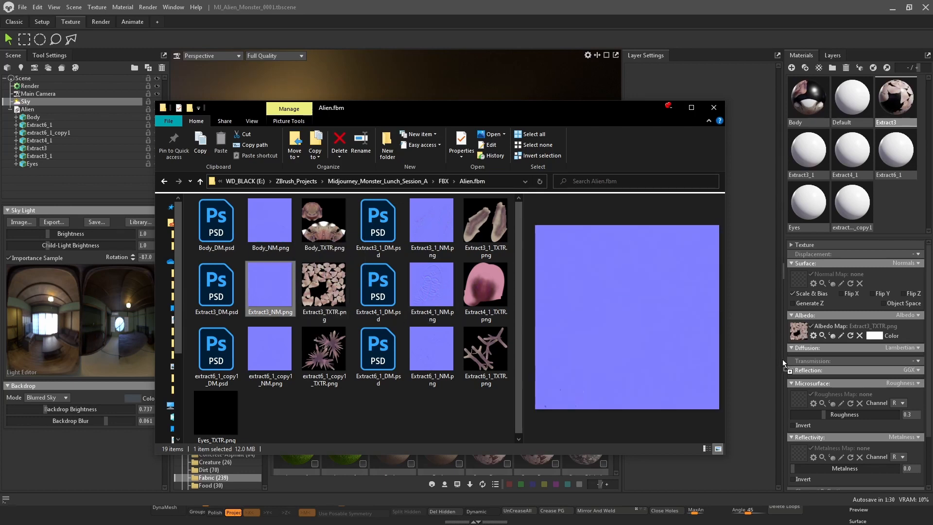
left_click_drag(798, 273, 796, 280)
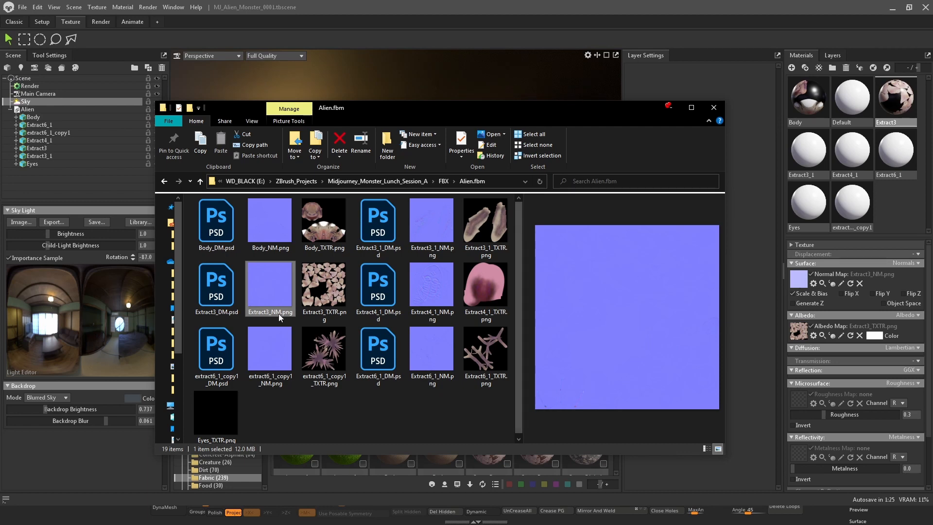
Select the Extract3_1 material and assign Extract3_1_TXTR.png as its albedo map and Extract3_1_NM.png as its normal map
left_click_drag(558, 110, 485, 348)
left_click(794, 152)
left_click(883, 336)
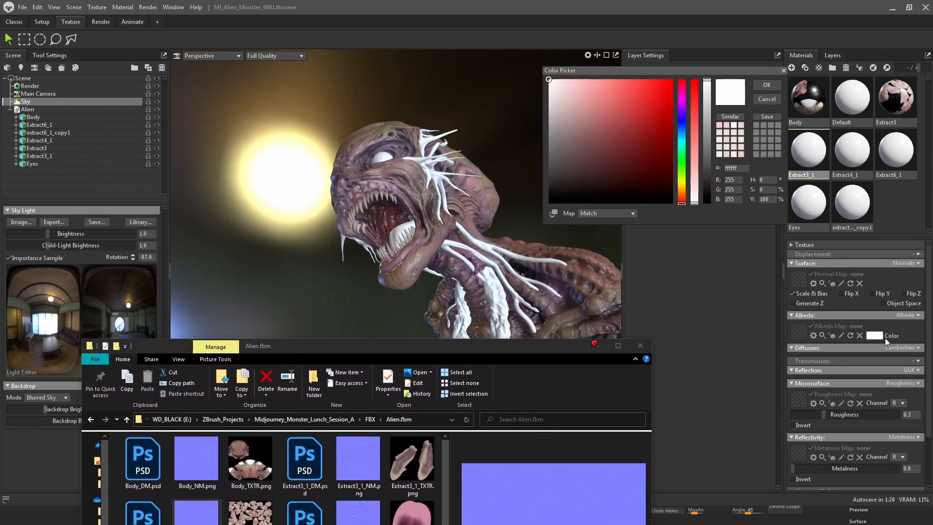
left_click(778, 99)
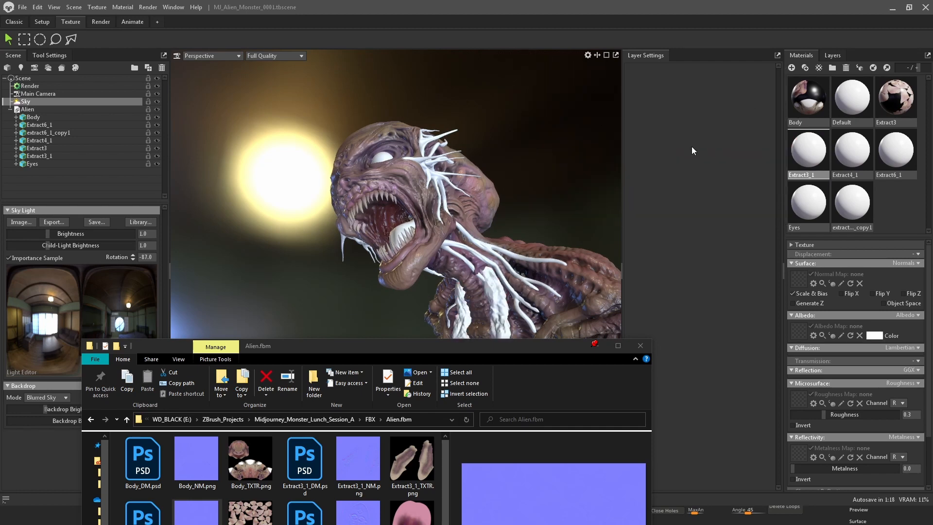
left_click_drag(506, 341, 575, 129)
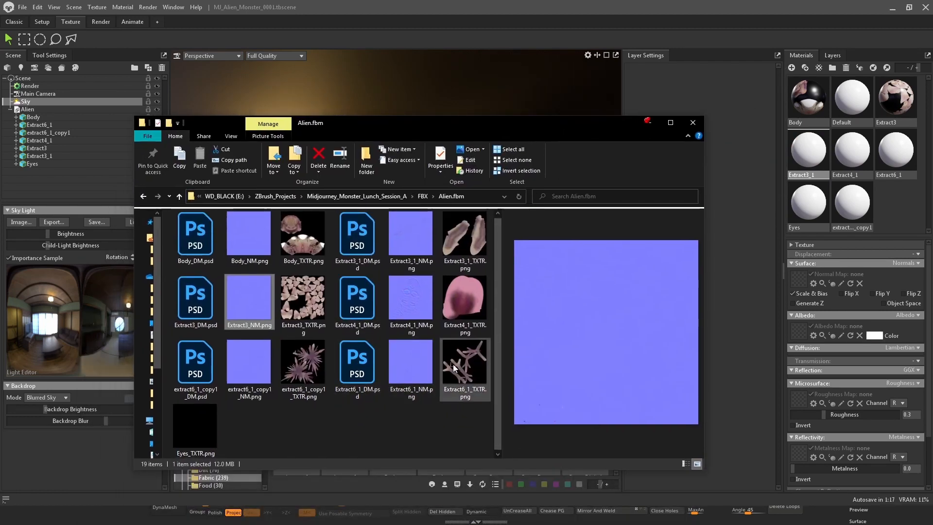
left_click(470, 242)
left_click_drag(463, 227, 805, 334)
left_click_drag(418, 243, 799, 284)
Select the Extract4_1 material and assign Extract4_1_TXTR.png as its albedo map and Extract4_1_NM.png as its normal map
left_click_drag(588, 130, 485, 379)
left_click(852, 151)
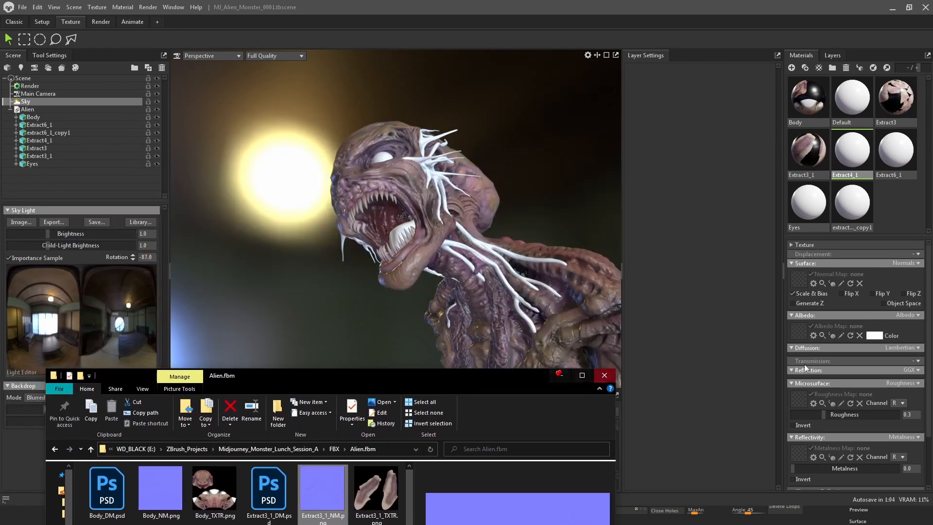
left_click(870, 336)
left_click(614, 107)
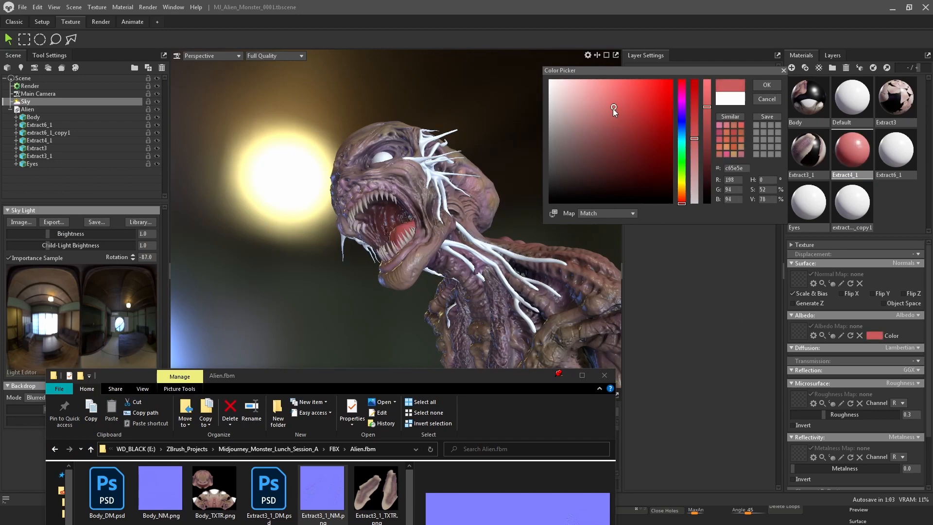
left_click(767, 99)
left_click_drag(474, 375, 546, 101)
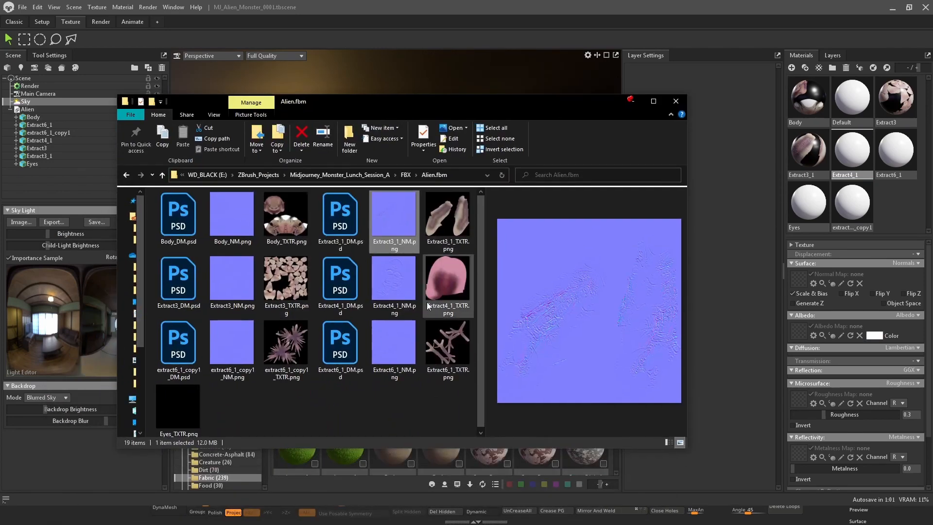
left_click_drag(447, 281, 803, 333)
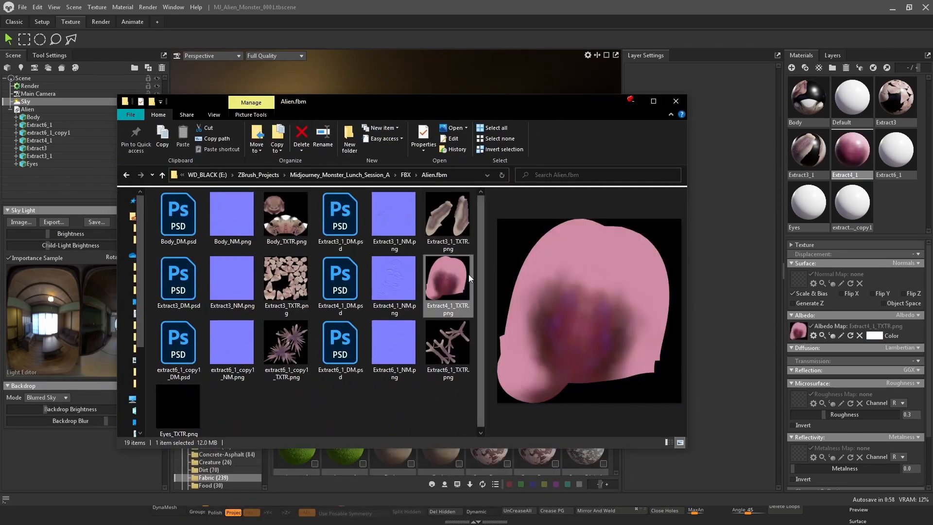
left_click_drag(394, 281, 798, 280)
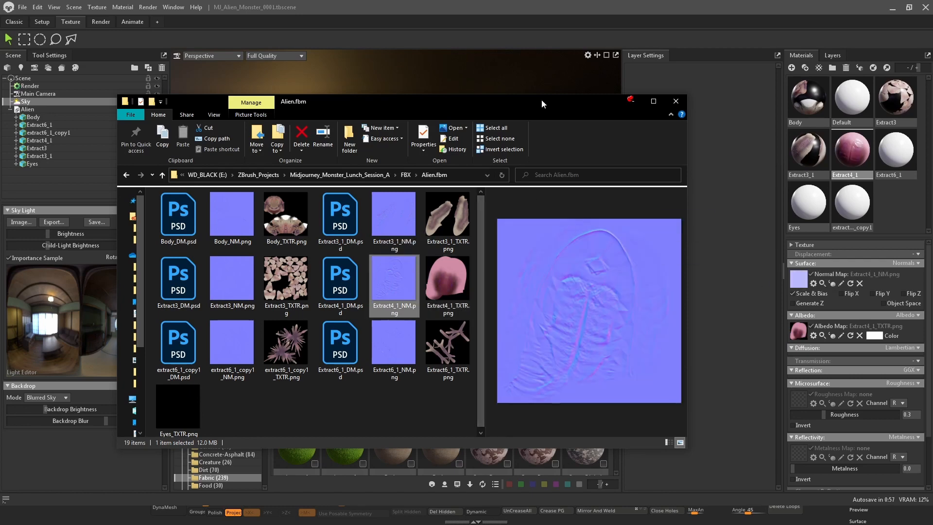
Orbit and zoom the viewport to inspect the textured tongue inside the monster's mouth
left_click_drag(541, 99, 464, 306)
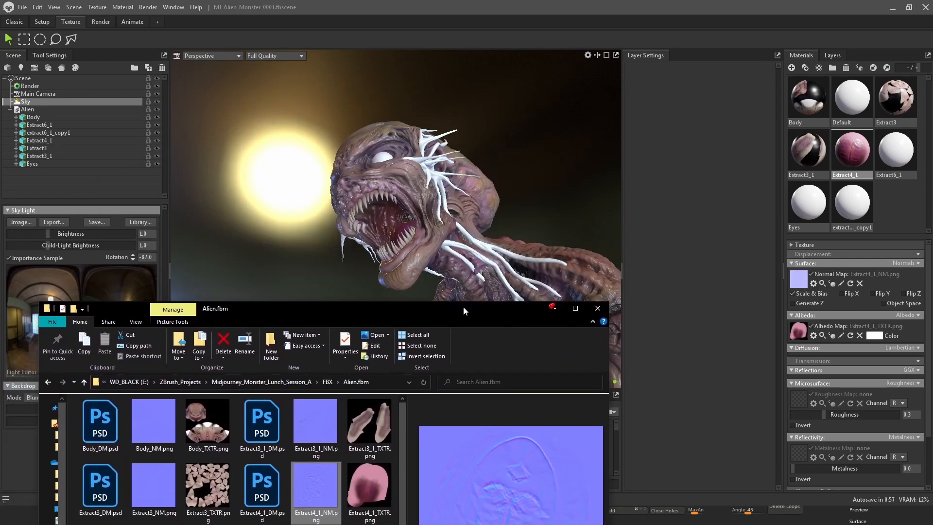
left_click(304, 187)
left_click_drag(292, 181, 363, 195)
right_click_drag(362, 194, 485, 245)
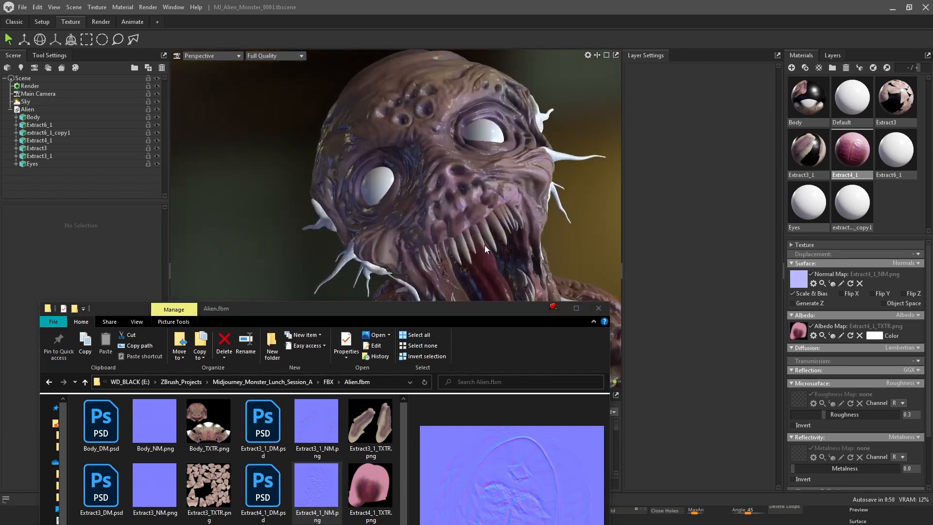
middle_click_drag(486, 245, 396, 145)
right_click_drag(396, 144, 470, 211)
left_click_drag(471, 211, 444, 172)
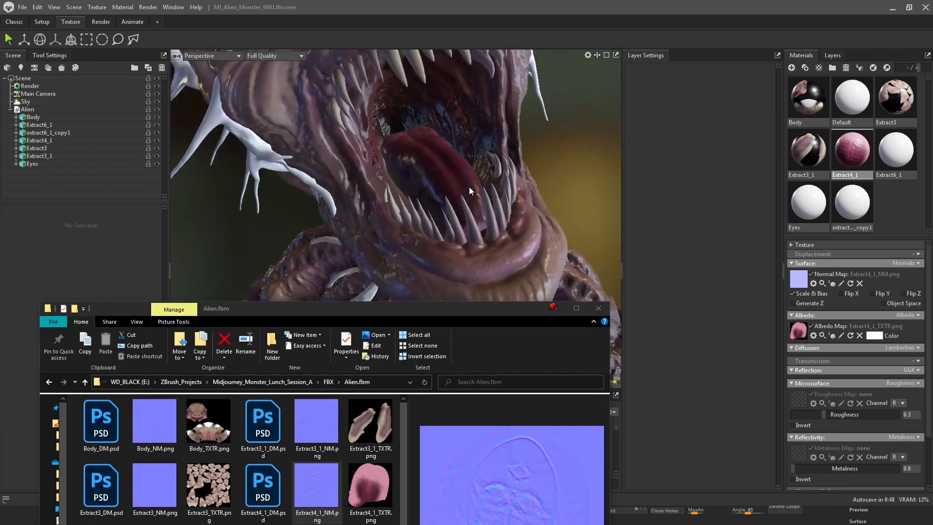
left_click_drag(461, 319, 491, 236)
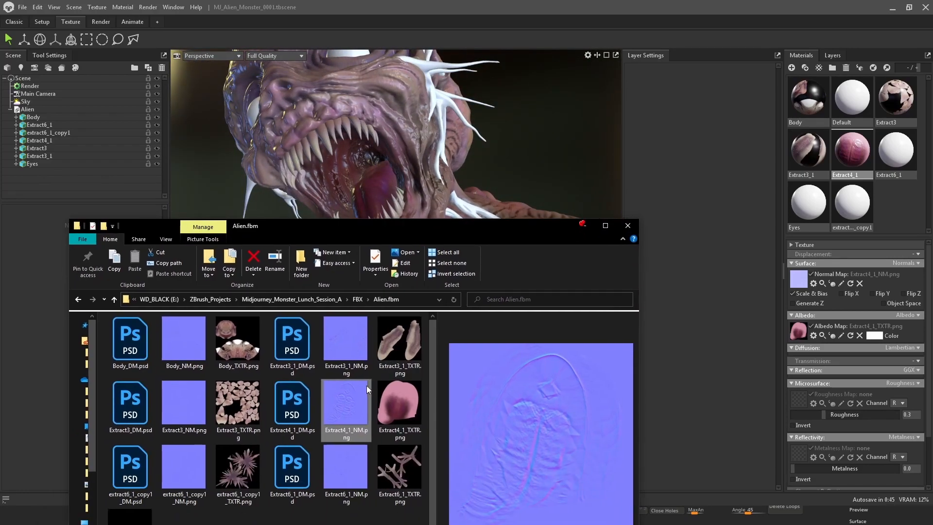
Enable Height displacement on the Extract4_1 material and assign Extract4_1_DM.psd as its displacement map
left_click(301, 411)
left_click_drag(794, 270, 298, 422)
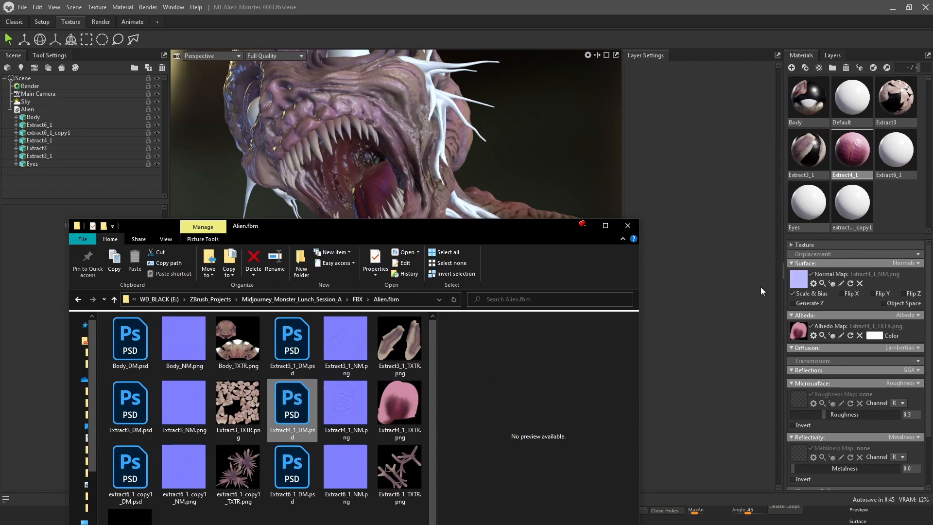
left_click(918, 254)
left_click(906, 276)
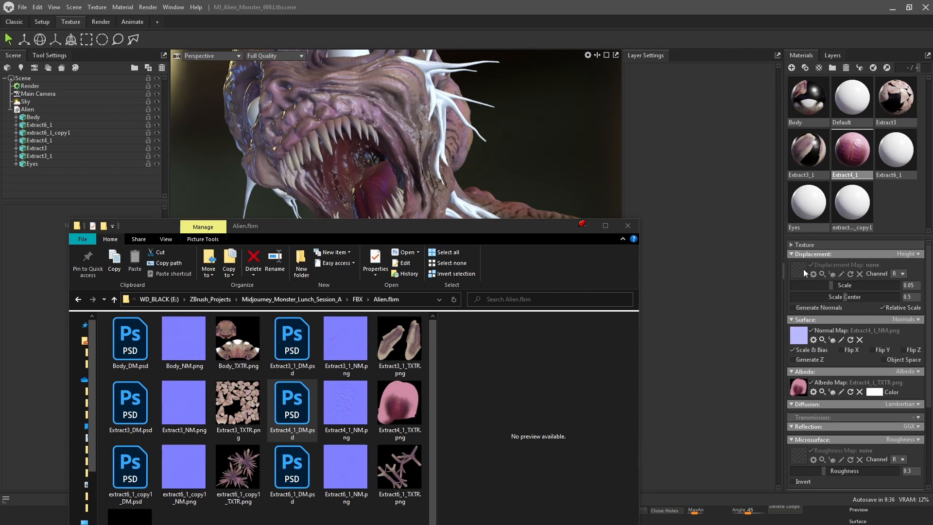
left_click_drag(442, 163, 541, 141)
scroll(515, 156, "up", 4)
left_click(426, 174)
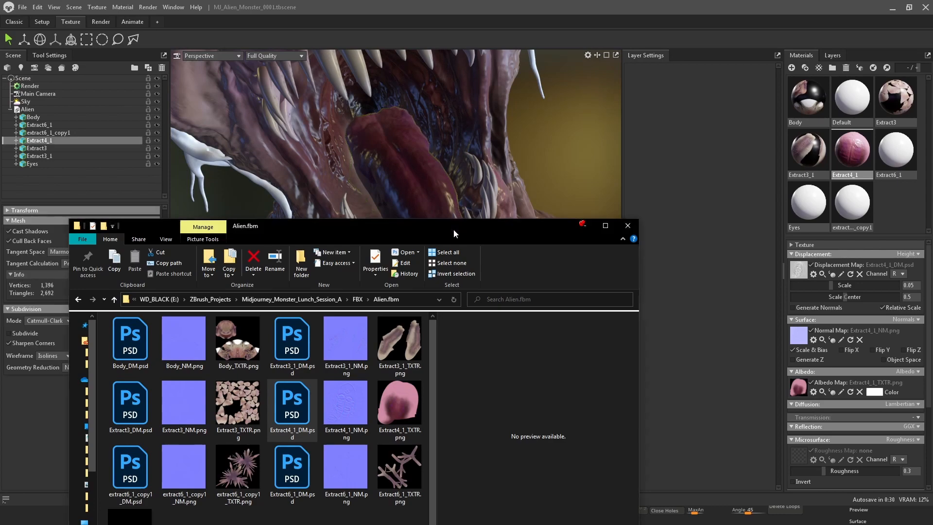
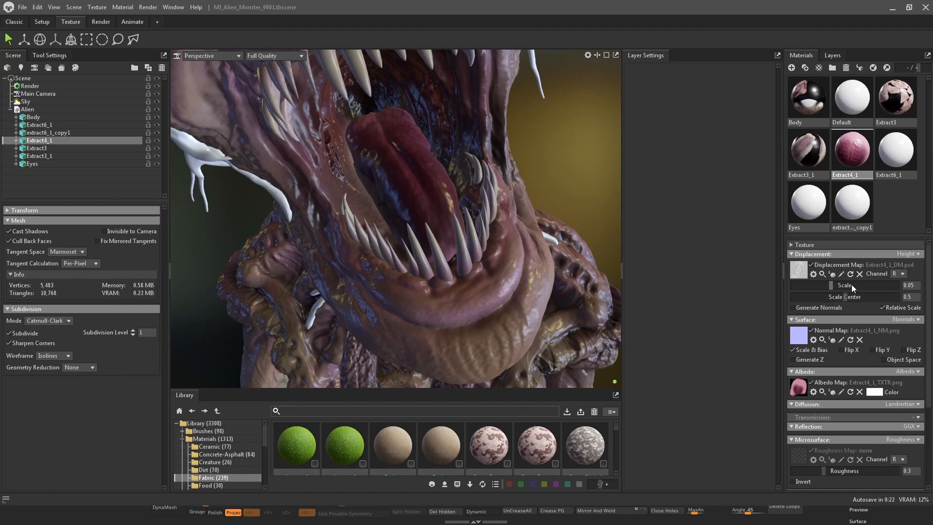
Set the Extract4_1 displacement scale to 0.888, trying the Vector displacement mode before returning to Height
mouse_move(854, 287)
left_mouse_down()
mouse_move(802, 285)
mouse_move(876, 292)
mouse_move(835, 291)
mouse_move(849, 296)
mouse_move(840, 285)
left_mouse_up()
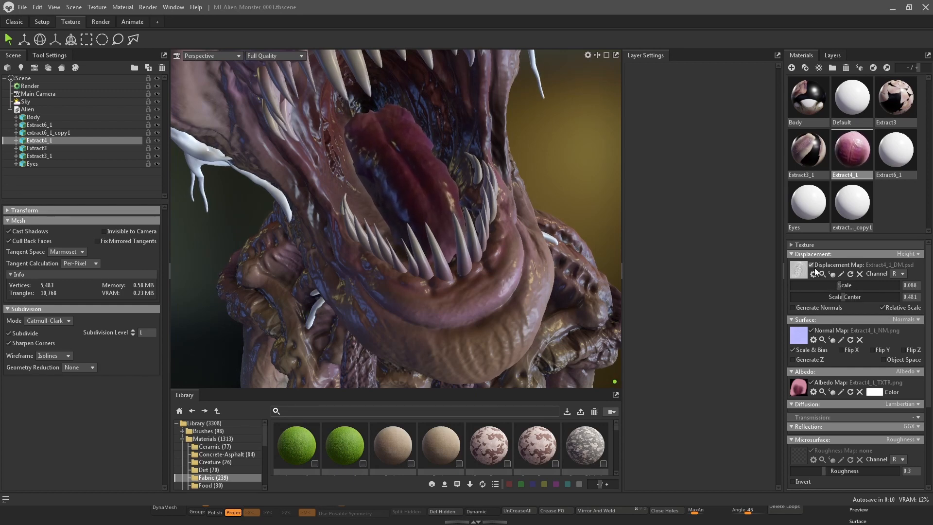
left_click(906, 254)
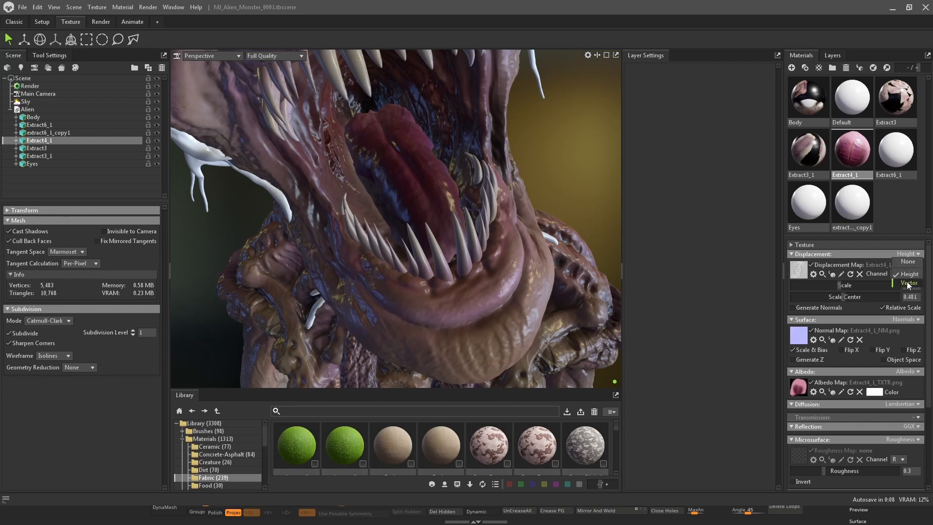
left_click(908, 284)
left_click(910, 256)
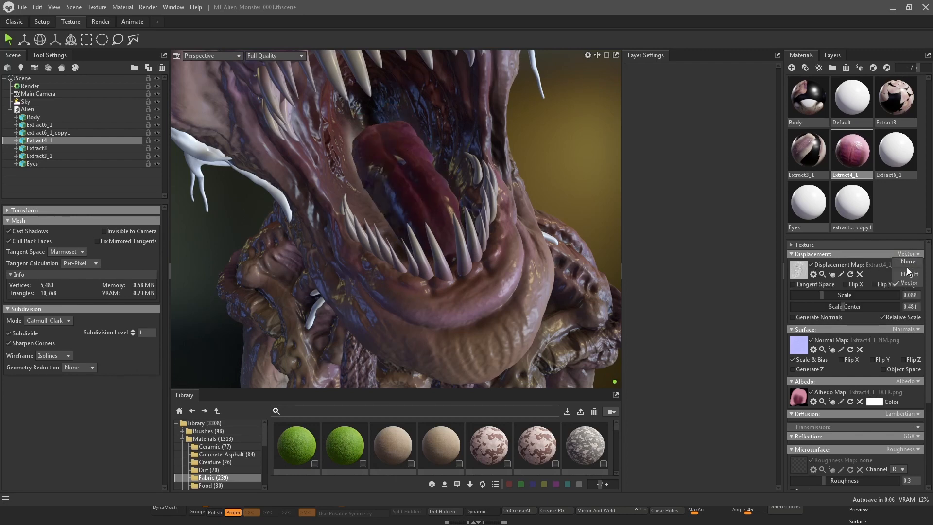
left_click(909, 274)
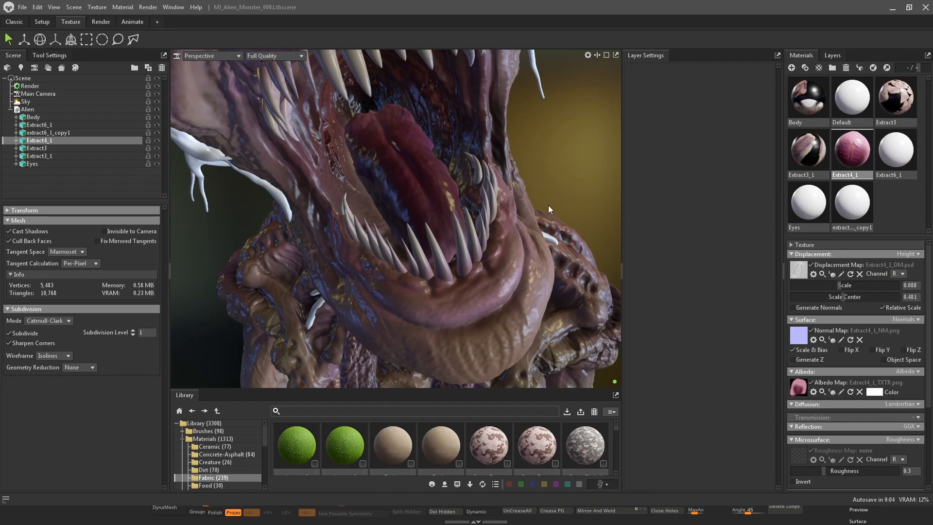
Orbit and zoom the viewport to inspect the displaced mouth and head of the monster
left_click_drag(549, 205, 768, 272)
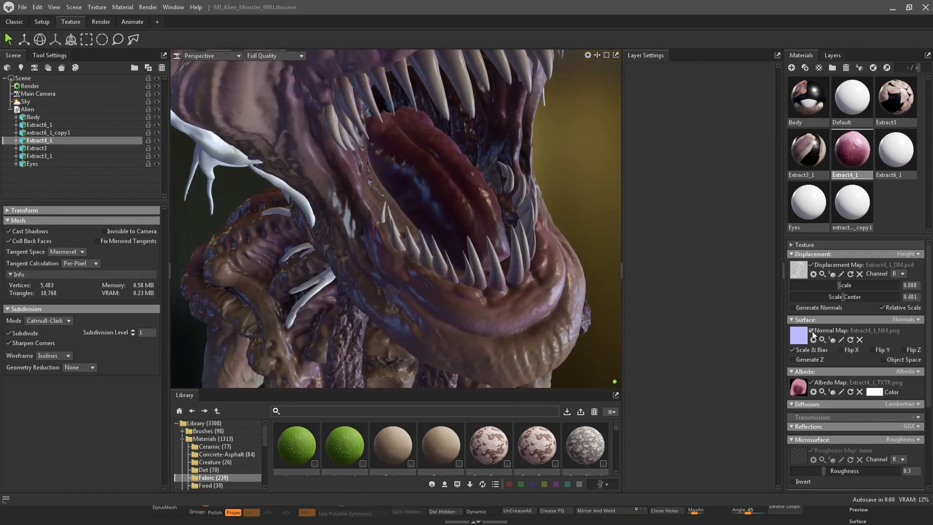
scroll(829, 440, "down", 5)
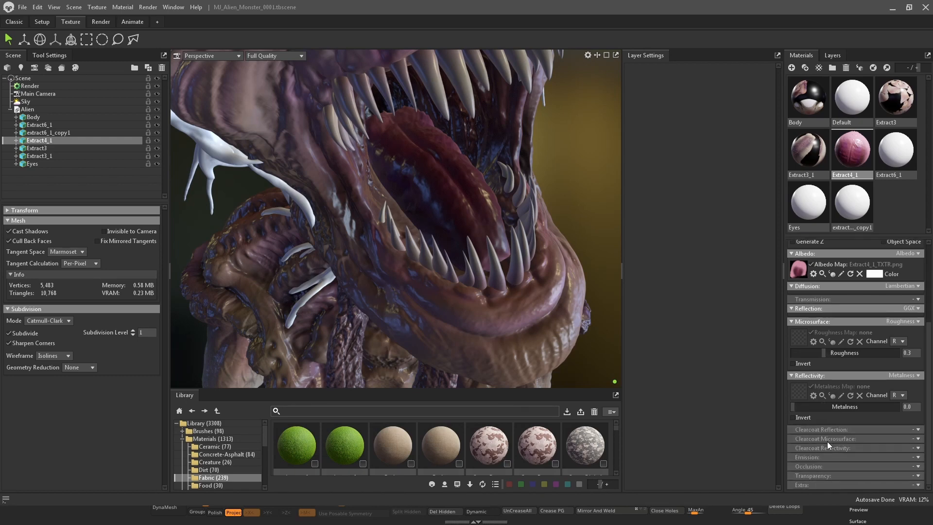
left_click_drag(556, 249, 566, 187)
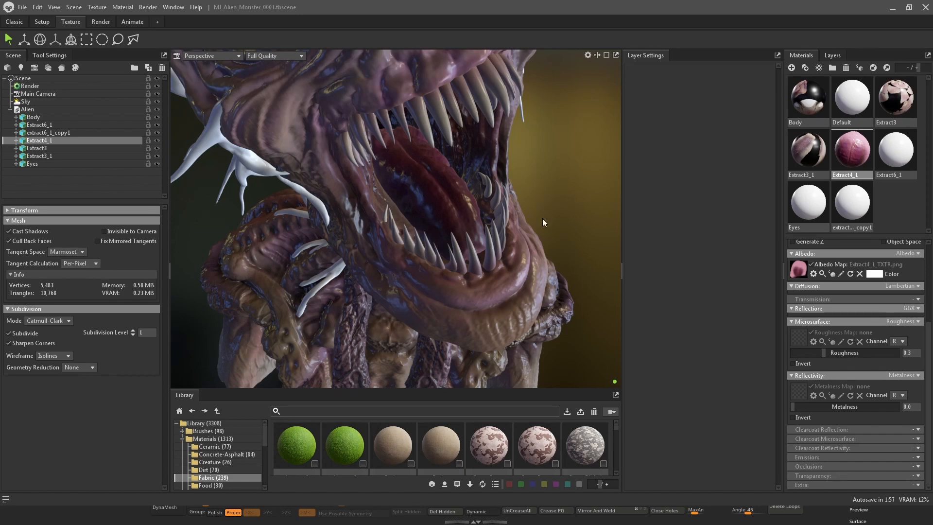
left_click_drag(542, 218, 472, 190)
left_click_drag(532, 142, 524, 185)
left_click_drag(590, 194, 496, 202)
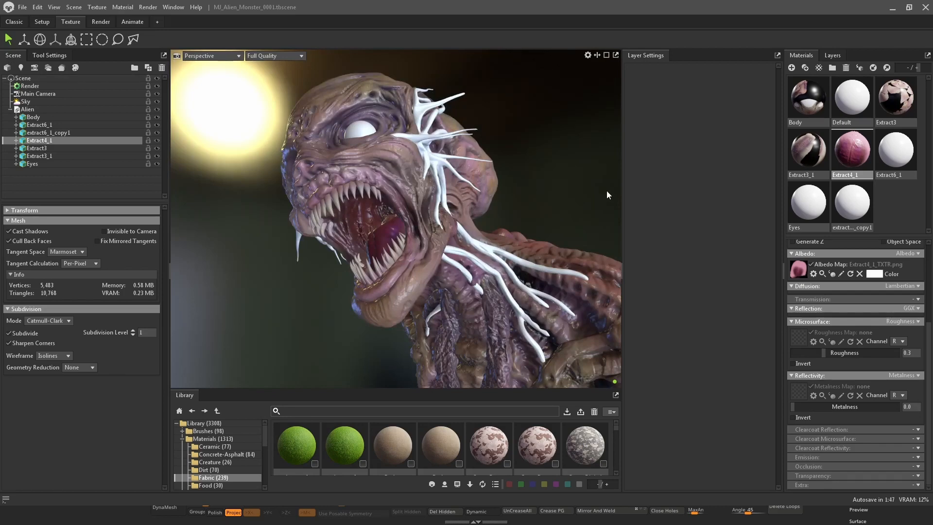
left_click_drag(608, 195, 515, 176)
Select the Extract6_1 material and try a red albedo colour, cancelling the colour picker
left_click(896, 165)
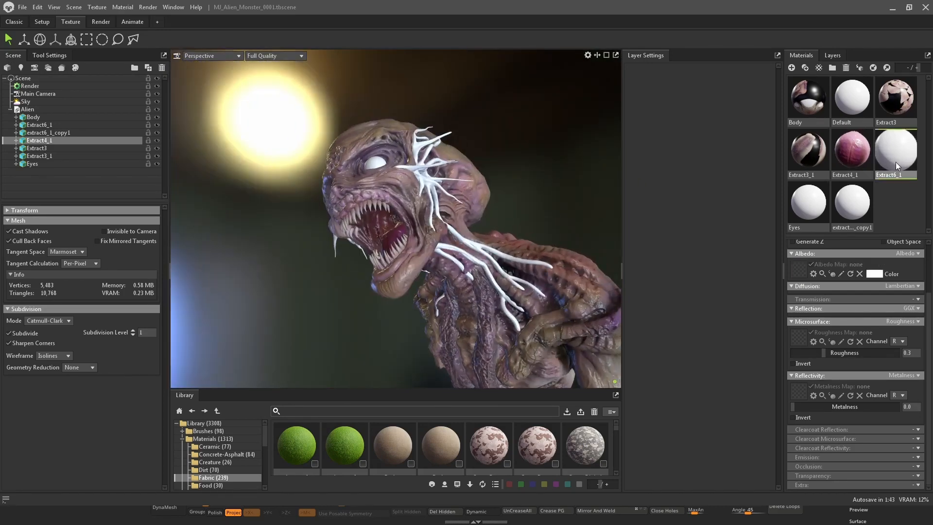
left_click(875, 274)
left_click_drag(628, 99, 640, 108)
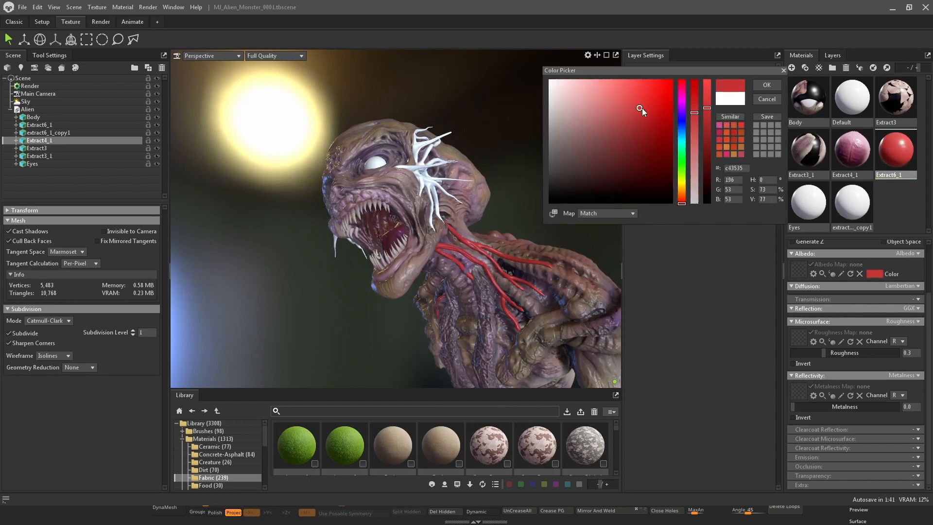
left_click(767, 99)
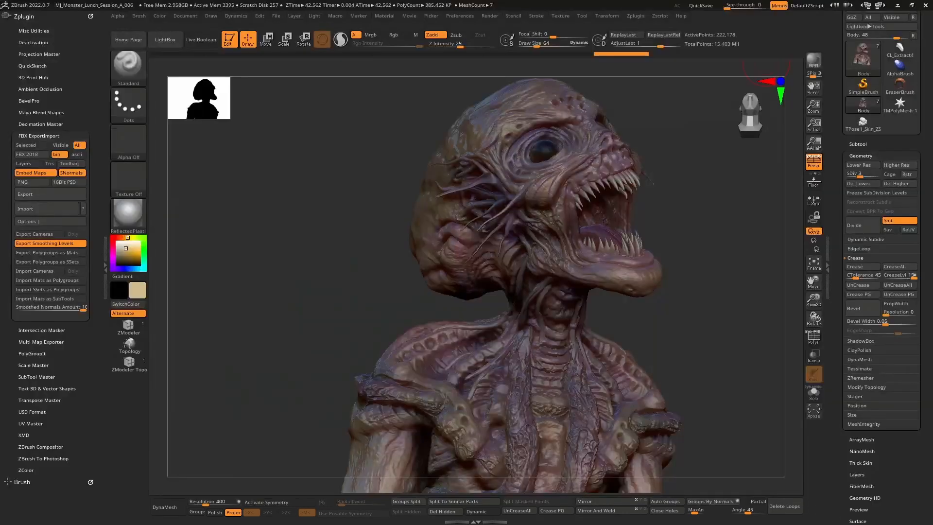
In ZBrush, select the Extract6_1 subtool and open its Texture Map preview to check the vein texture
left_click_drag(731, 310, 671, 315)
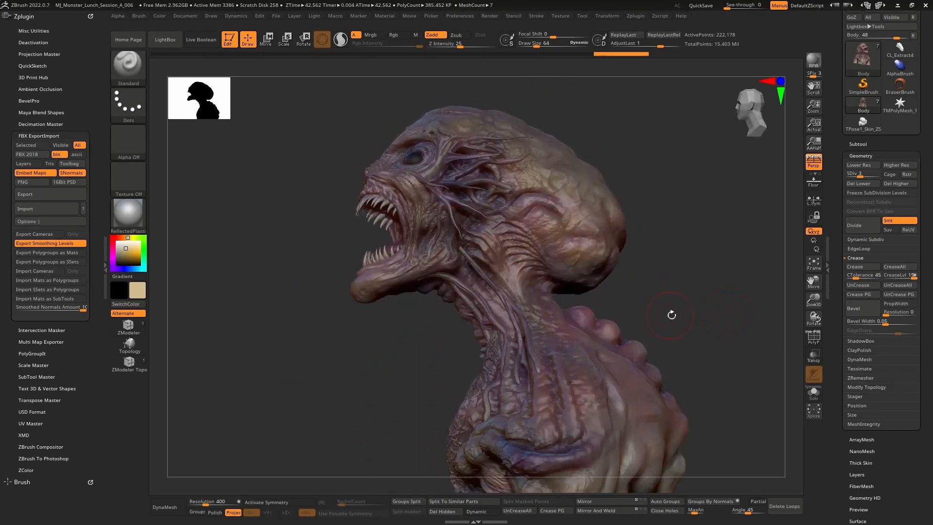
left_click(482, 278, "alt")
scroll(837, 452, "down", 7)
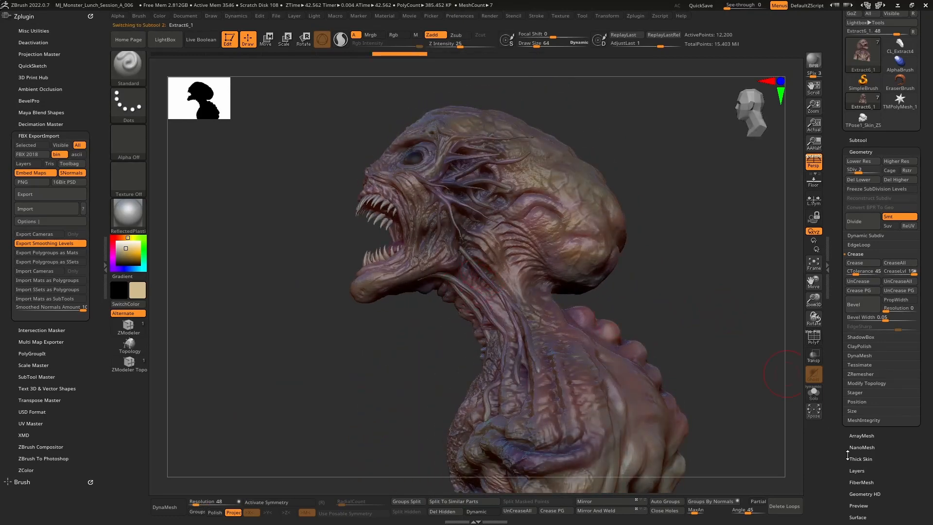
left_click(862, 456)
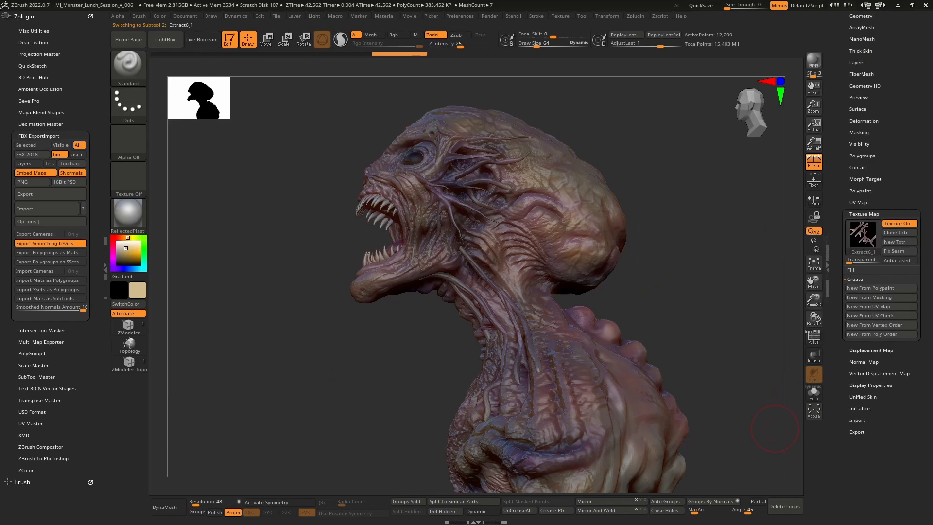
Switch to the file explorer and assign Extract6_1_TXTR.png as the Extract6_1 albedo map
key("alt+Tab")
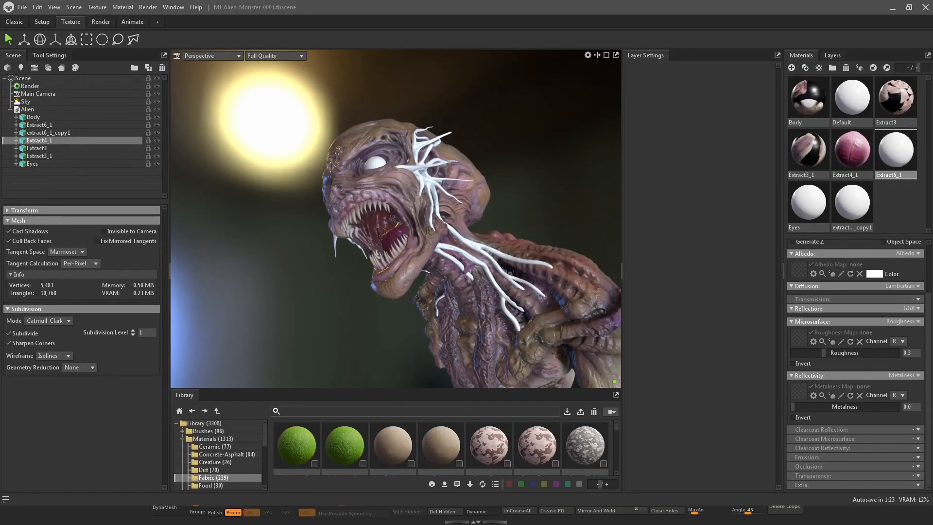
key("alt+Tab")
left_click_drag(421, 121, 385, 120)
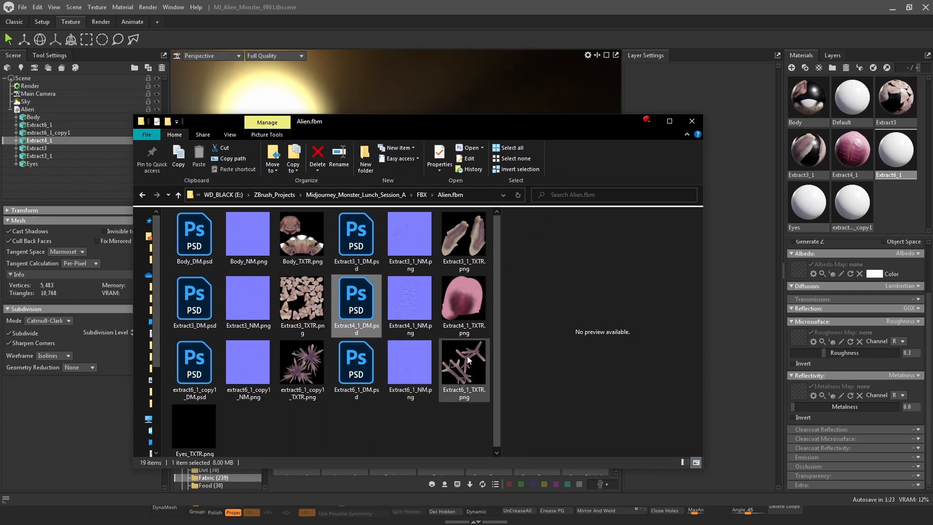
left_click_drag(456, 370, 801, 270)
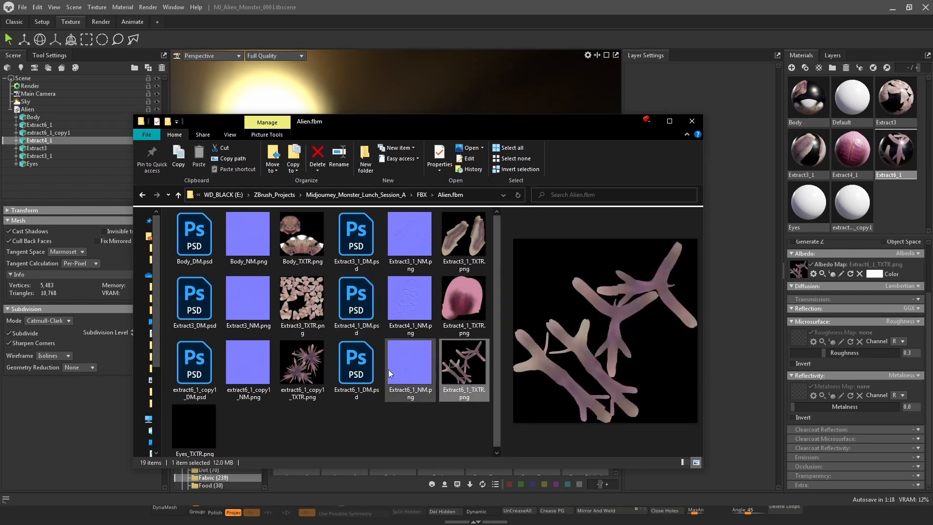
Assign Extract6_1_NM.png as the Extract6_1 normal map
left_click(421, 364)
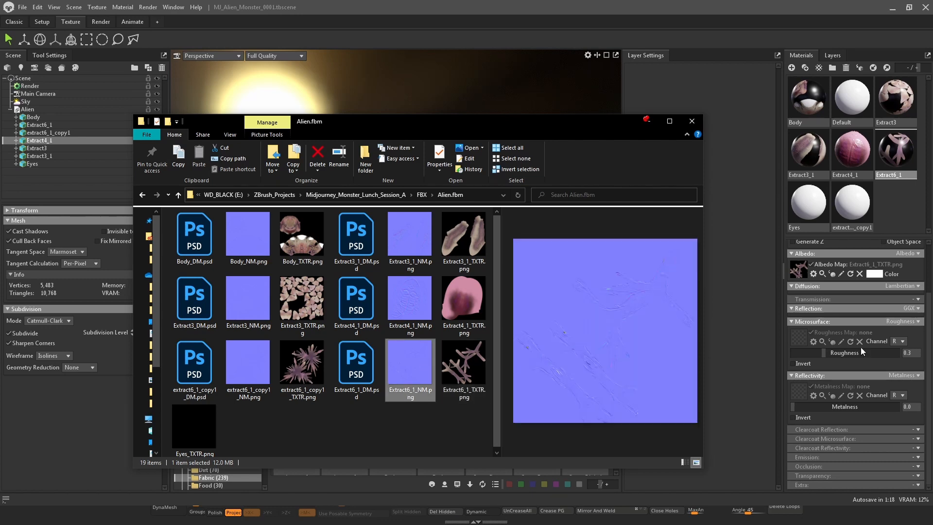
scroll(930, 308, "up", 3)
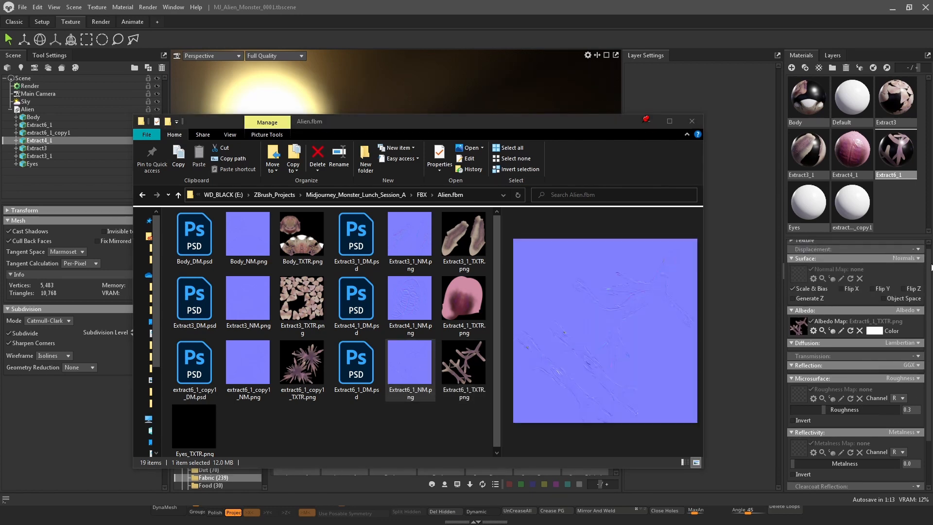
left_click_drag(416, 369, 804, 281)
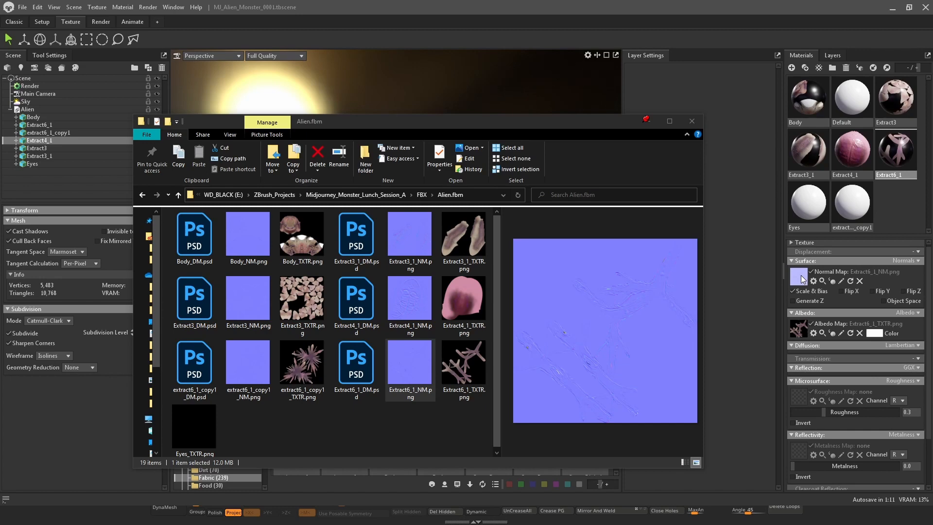
Select the Eyes material and set its albedo colour to black
left_click(805, 213)
left_click_drag(638, 115, 622, 339)
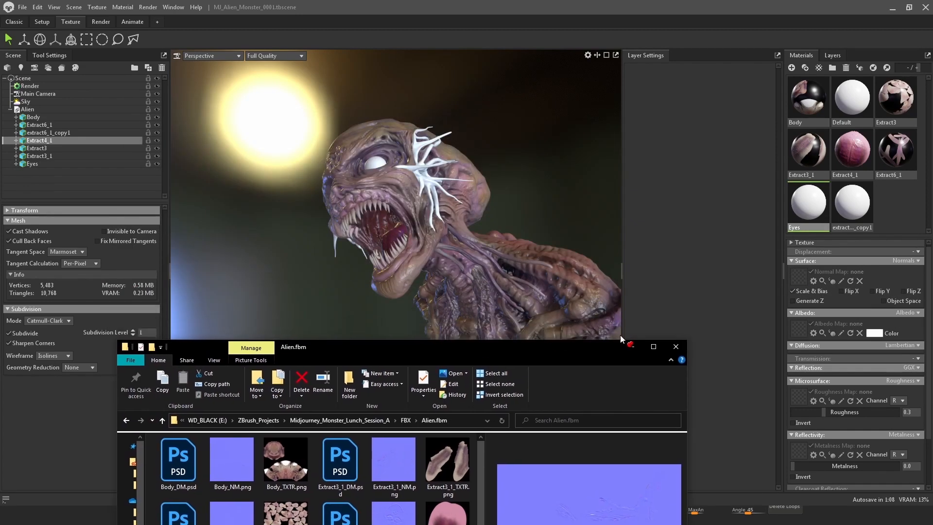
left_click(874, 334)
left_click_drag(711, 181, 708, 220)
left_click(767, 85)
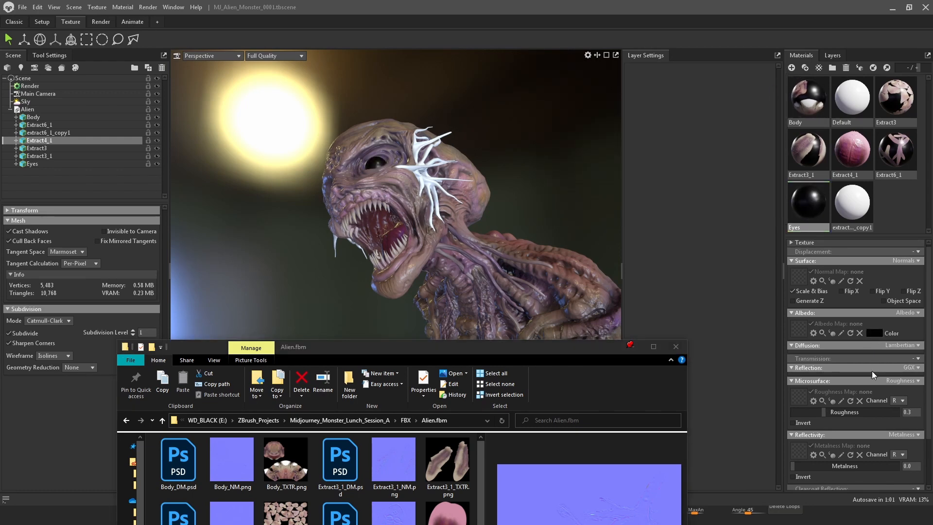
Set the Eyes roughness to 0 and raise its metalness
scroll(826, 389, "down", 1)
left_click_drag(825, 389, 776, 391)
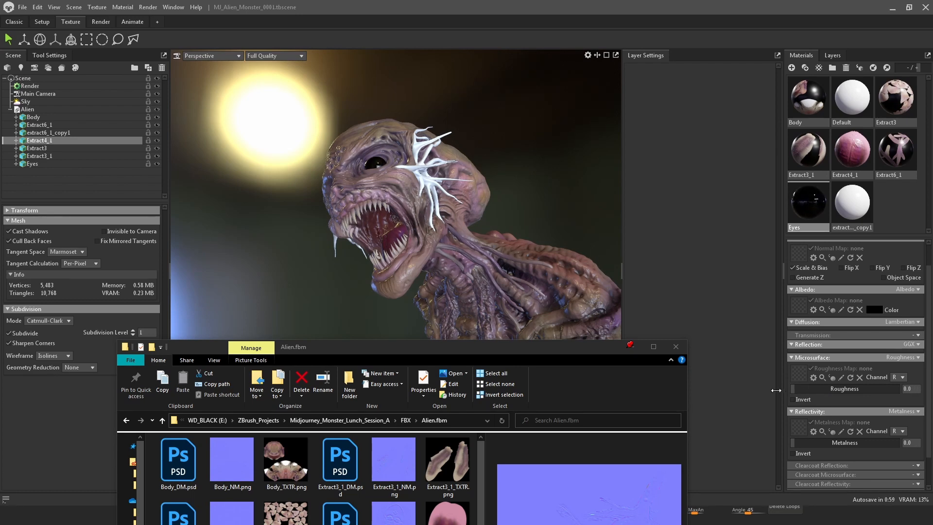
left_click_drag(806, 443, 850, 443)
Select the extract6_1_copy1 material and assign extract6_1_copy1_TXTR.png as albedo and extract6_1_copy1_NM.png as normal map
left_click_drag(591, 349, 631, 151)
left_click(859, 206)
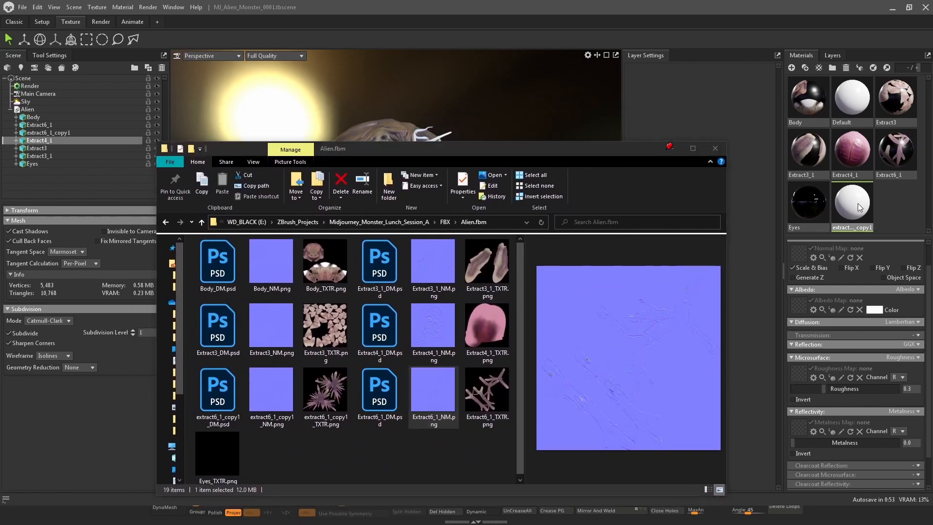
left_click_drag(333, 408, 800, 307)
left_click_drag(273, 391, 799, 262)
left_click_drag(595, 150, 578, 133)
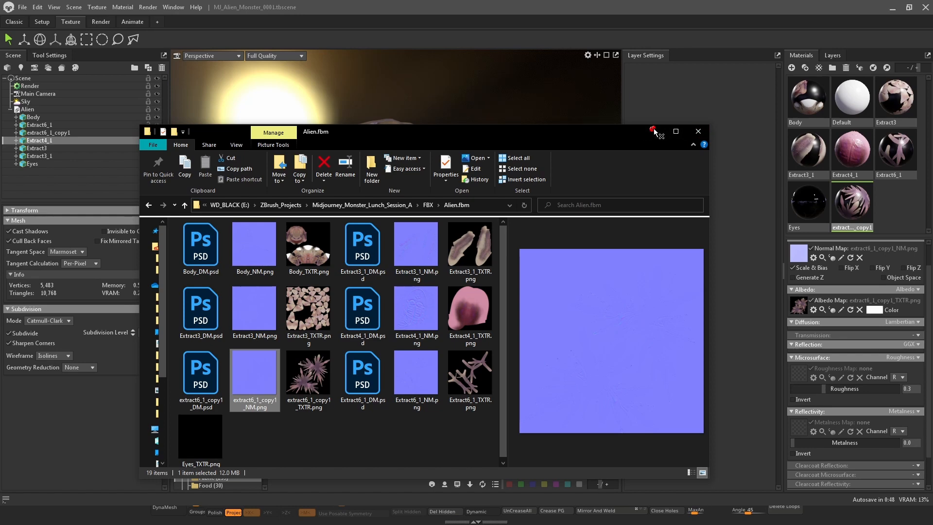
left_click_drag(561, 132, 932, 160)
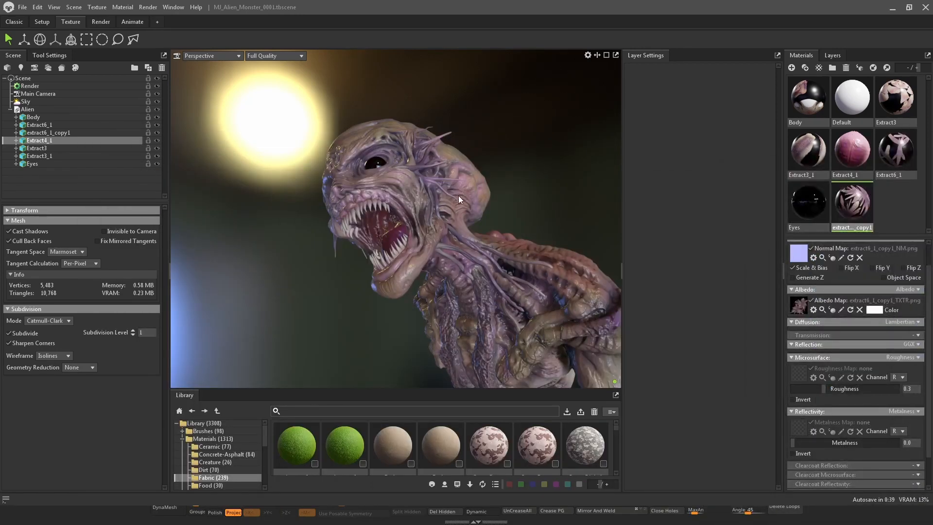
Orbit and zoom the viewport to inspect the textured veins along the neck
left_click_drag(523, 124, 538, 135)
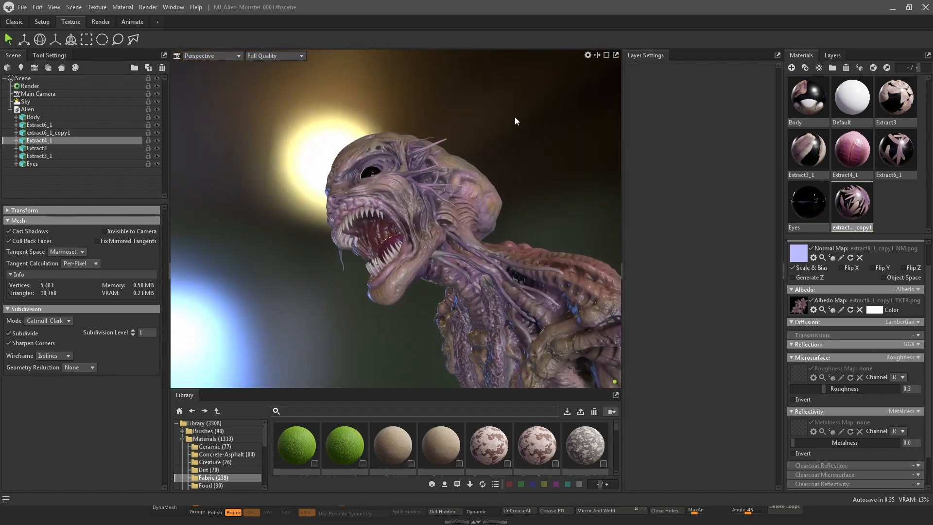
mouse_move(527, 94)
left_mouse_down()
mouse_move(543, 94)
mouse_move(511, 98)
left_mouse_up()
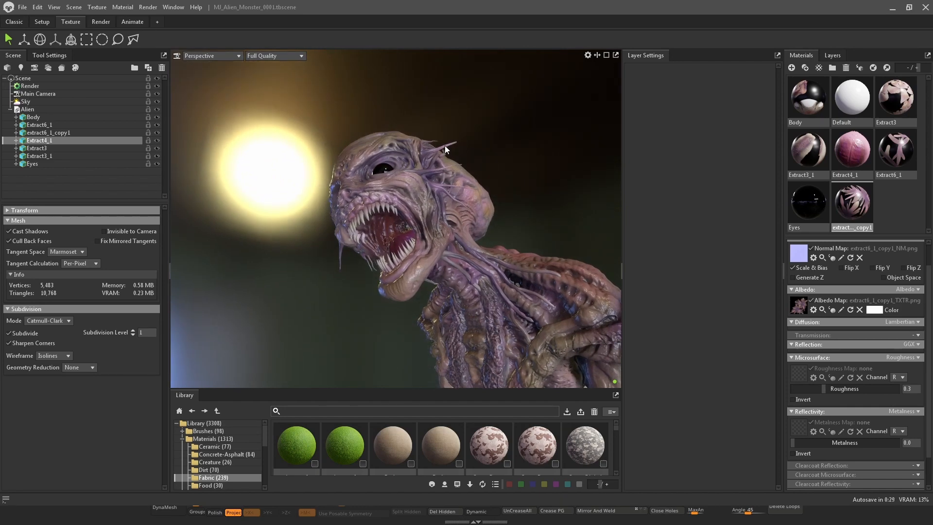
scroll(465, 279, "up", 4)
middle_click_drag(486, 281, 476, 176)
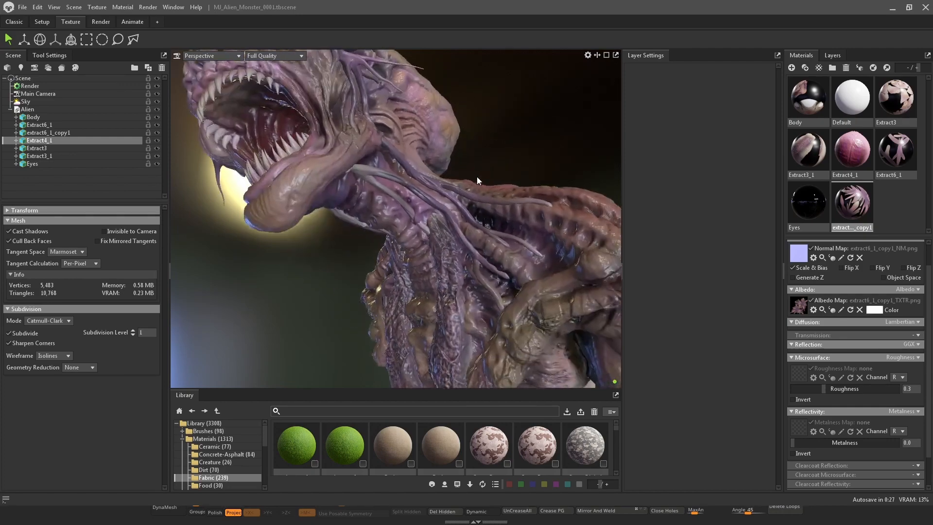
scroll(469, 217, "up", 5)
left_click_drag(445, 241, 518, 229)
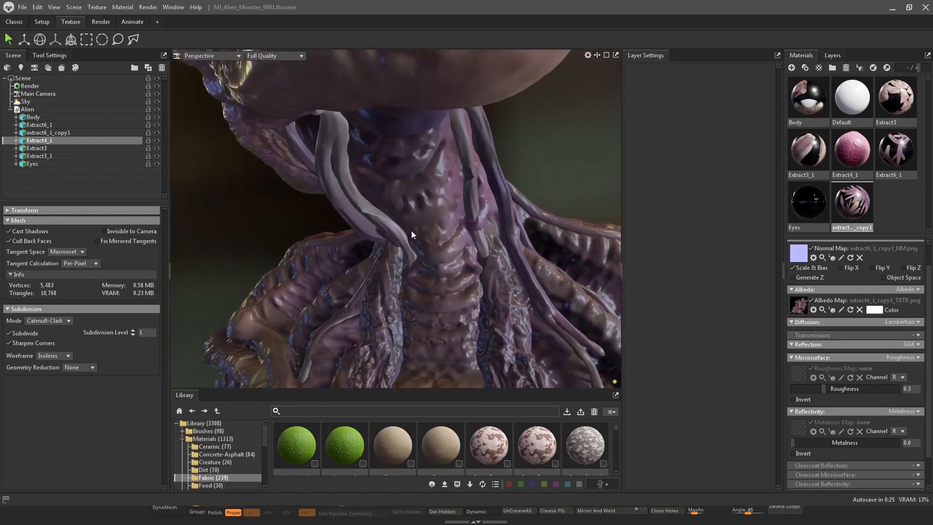
left_click_drag(411, 231, 485, 168)
scroll(378, 233, "down", 6)
left_click(486, 169)
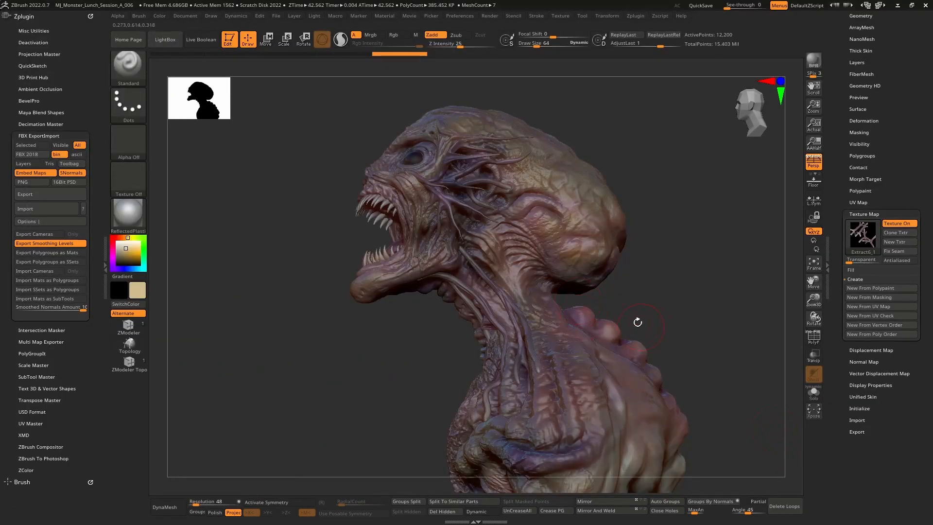
In ZBrush, switch to the Move brush and QuickSave the project
left_click_drag(676, 297, 668, 256)
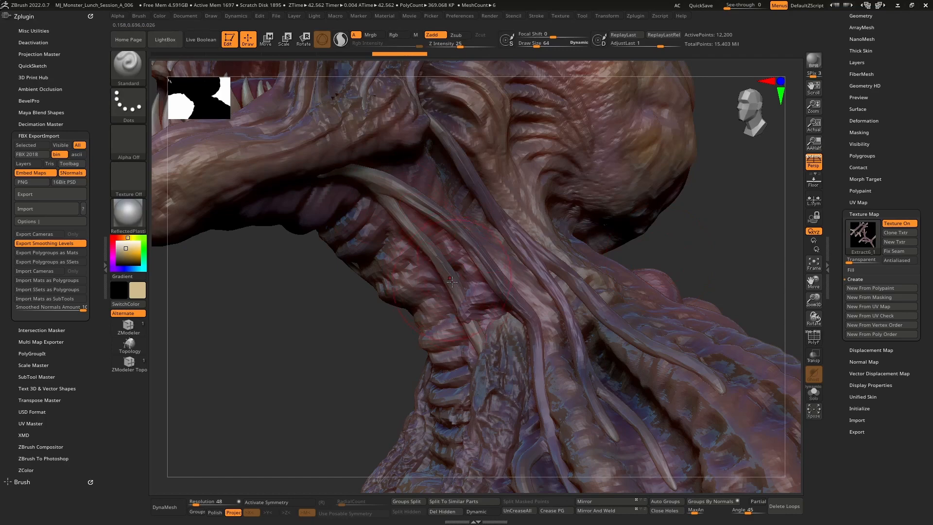
right_click_drag(459, 317, 467, 319)
key("b")
key("m")
key("v")
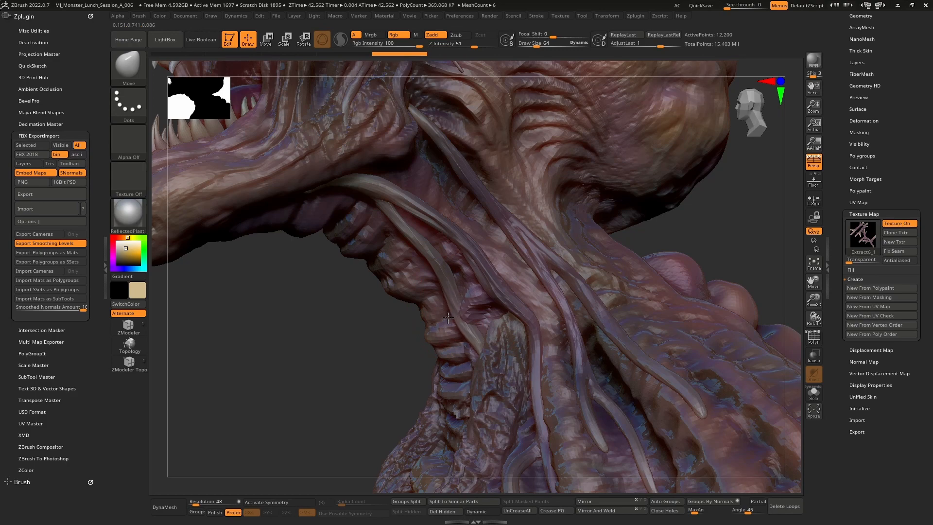
right_click_drag(463, 311, 389, 294)
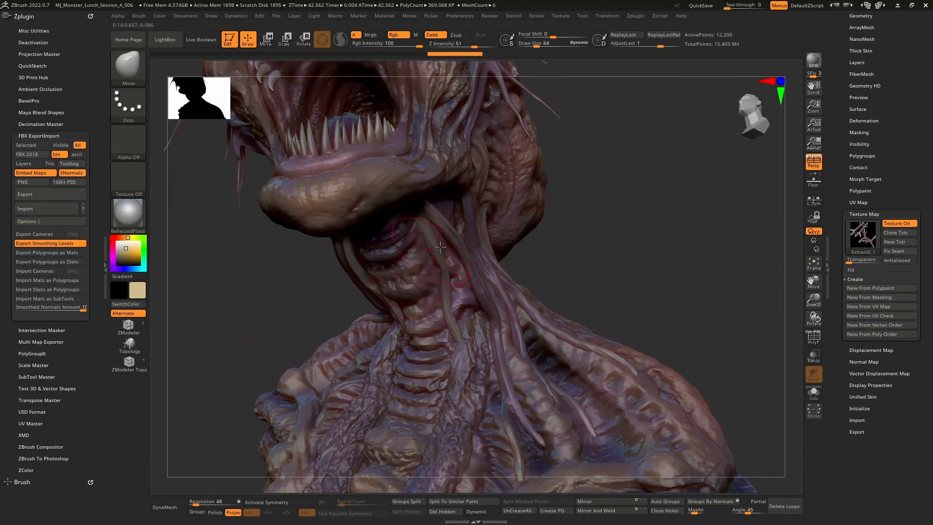
left_click(701, 7)
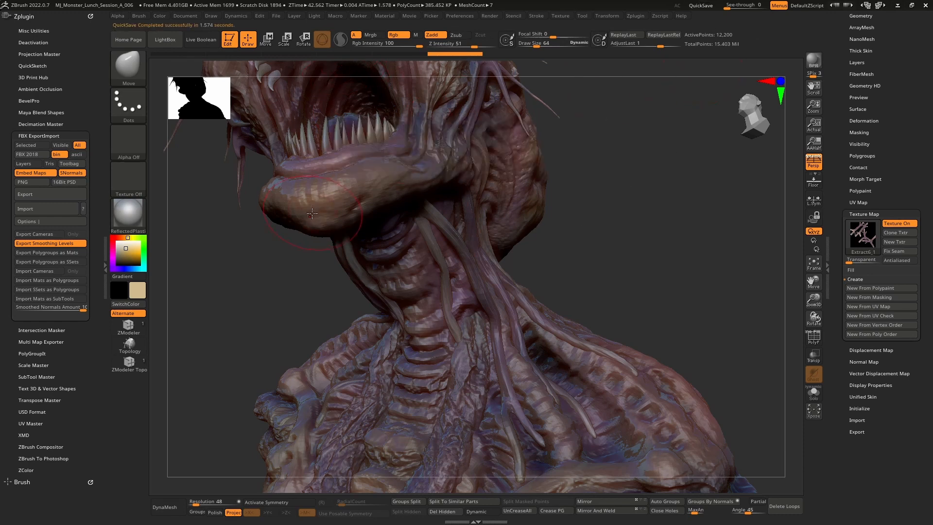
In ZBrush, export the model as FBX, overwriting Alien.fbx in the FBX project folder
left_click(46, 194)
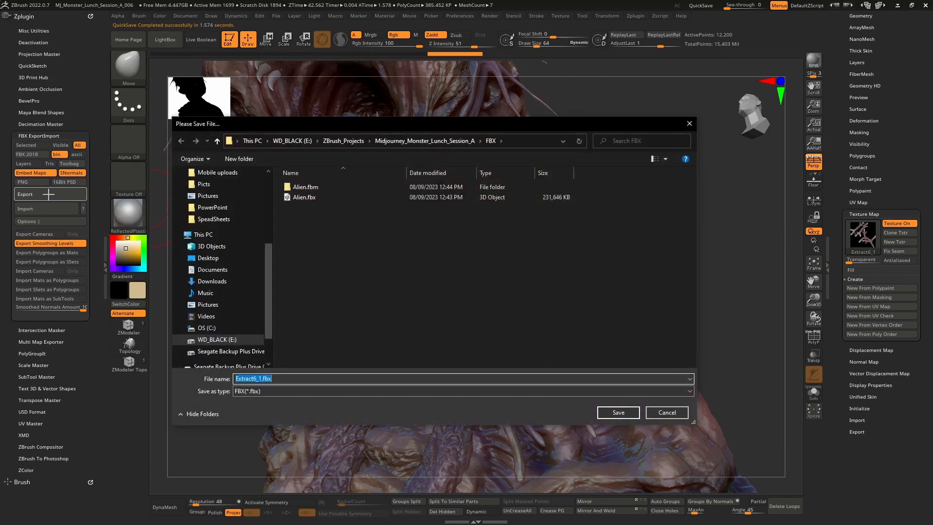
left_click(302, 197)
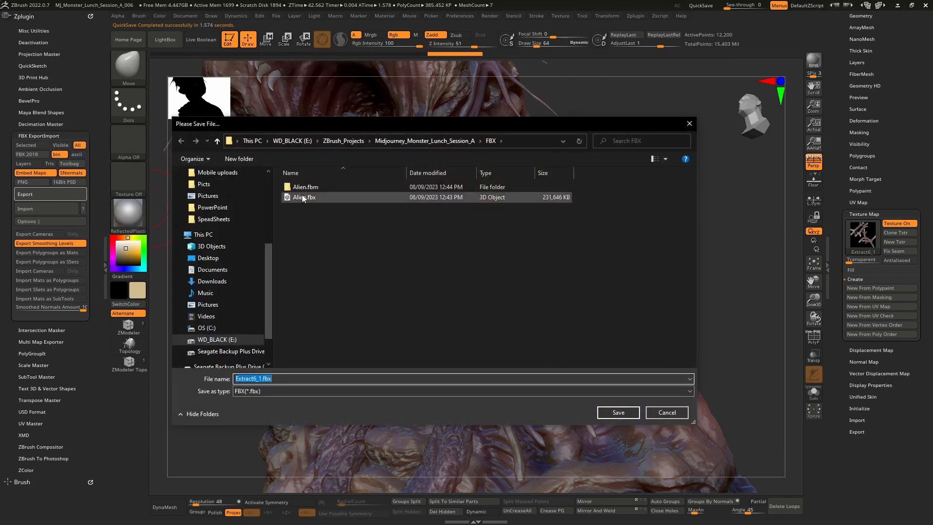
left_click(629, 414)
left_click(496, 259)
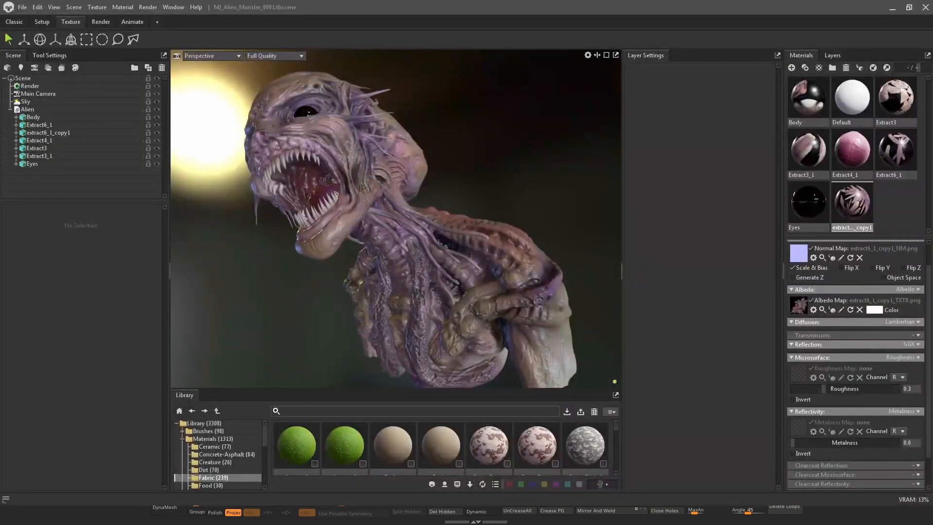
Orbit the viewport to inspect the updated monster bust from several angles
left_click_drag(558, 185, 525, 157)
middle_click_drag(525, 157, 556, 192)
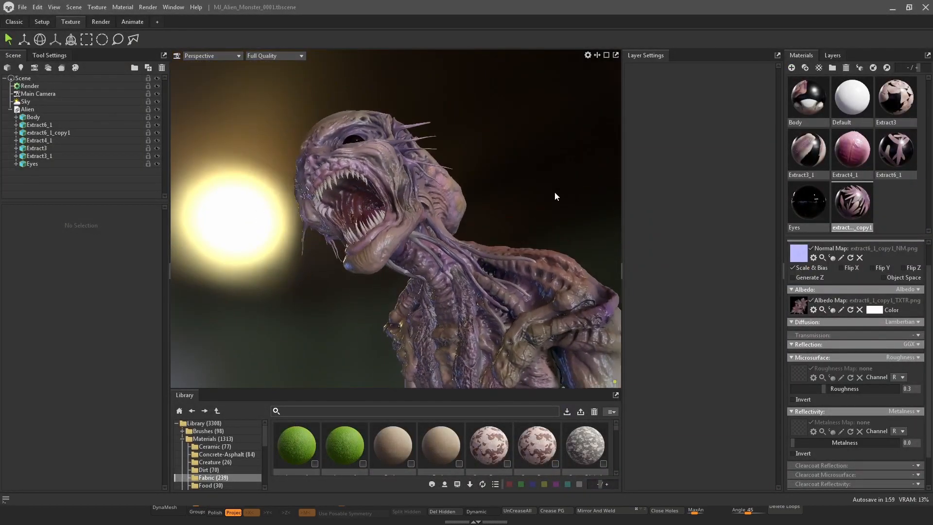
left_click_drag(555, 192, 548, 198)
middle_click_drag(548, 198, 558, 209)
left_click_drag(558, 209, 507, 200)
middle_click_drag(507, 199, 542, 218)
left_click_drag(542, 219, 538, 204)
middle_click_drag(538, 204, 541, 189)
left_click_drag(542, 188, 515, 168, "shift")
Select the Sky and lower the backdrop brightness to about 0.066 and the sky brightness to about 0.907
left_click(37, 101)
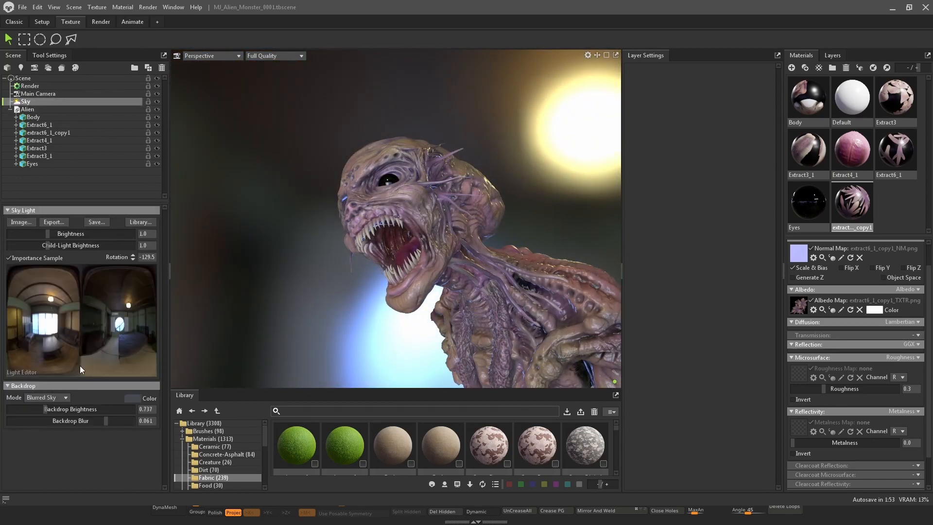
left_click_drag(54, 412, 29, 404)
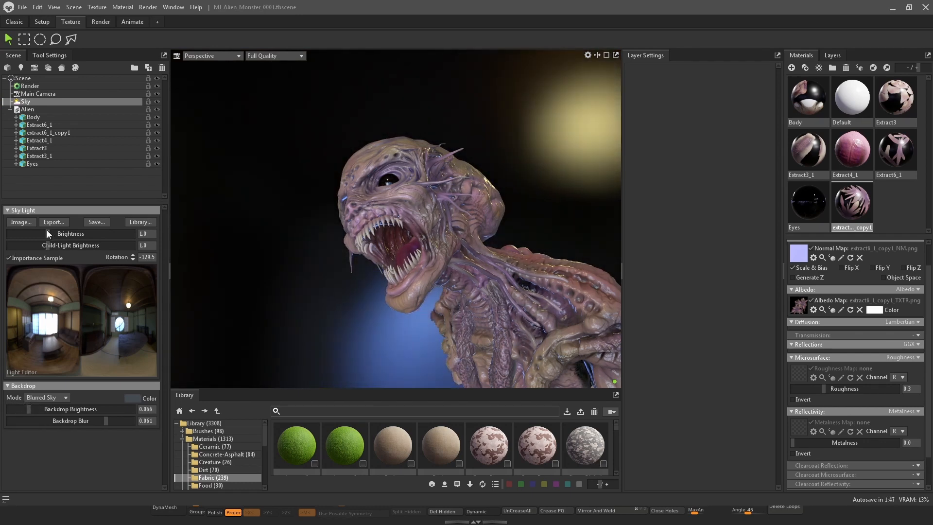
mouse_move(49, 234)
left_mouse_down()
mouse_move(37, 233)
mouse_move(47, 235)
left_mouse_up()
left_click_drag(219, 204, 463, 165)
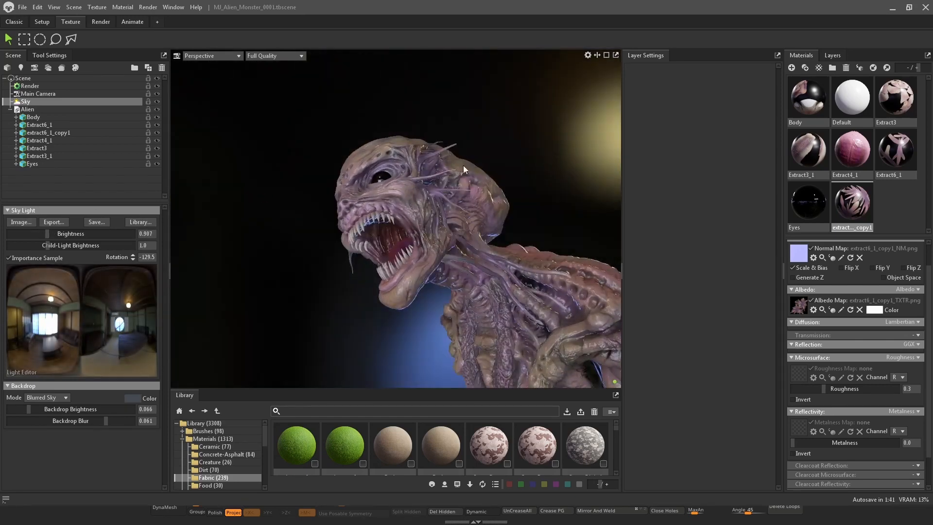
Select the Body material and shrink the material thumbnails to enlarge the material properties area
left_click(807, 107)
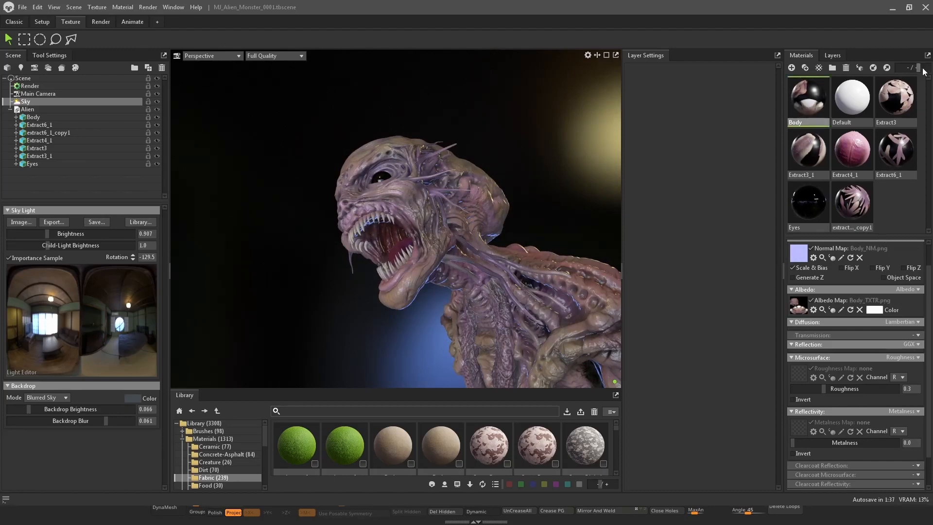
left_click_drag(923, 69, 916, 67)
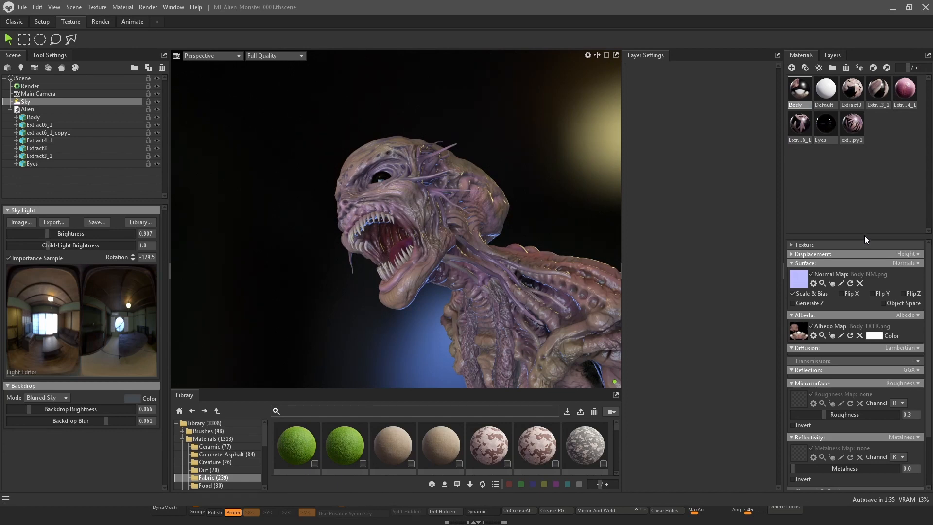
left_click_drag(864, 236, 868, 138)
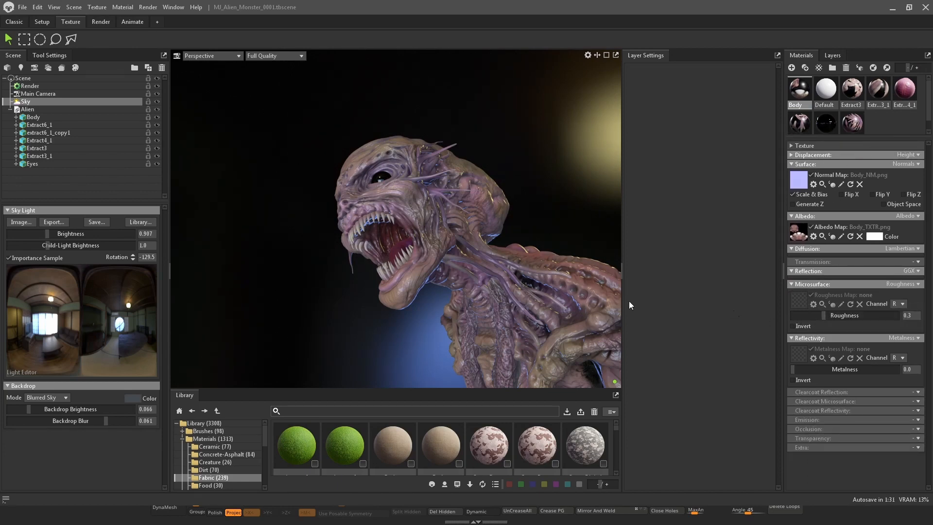
Set the Body material's roughness to 0 and its metalness to about 0.255
scroll(575, 248, "up", 1)
left_click_drag(567, 209, 556, 159)
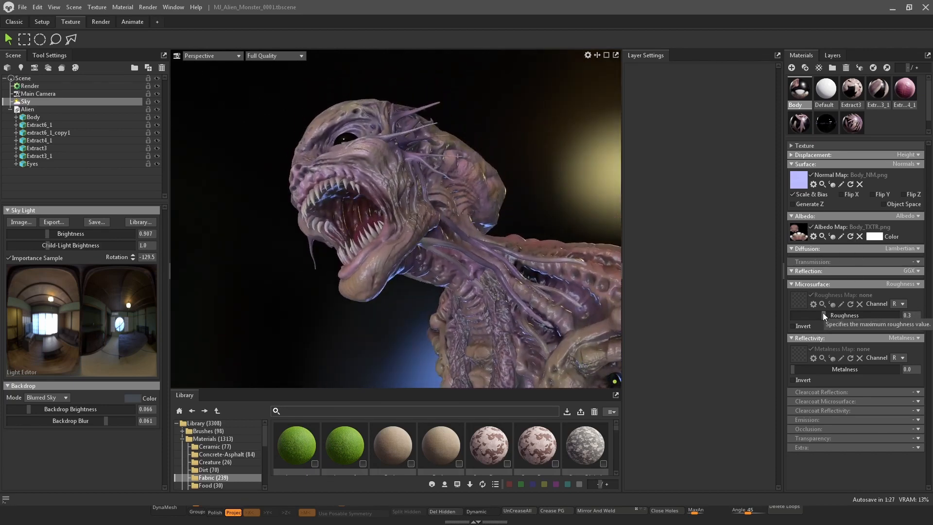
left_click_drag(823, 313, 798, 312)
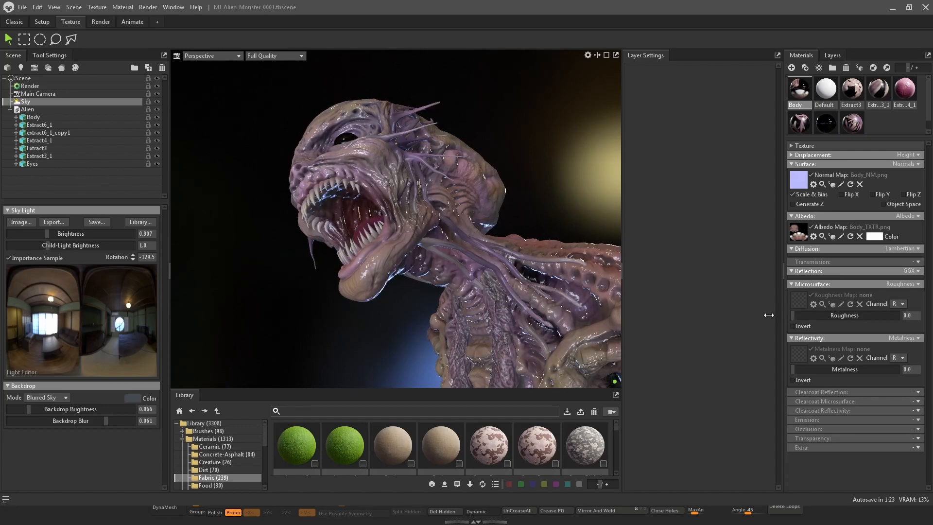
mouse_move(582, 150)
left_mouse_down()
mouse_move(561, 191)
mouse_move(581, 167)
left_mouse_up()
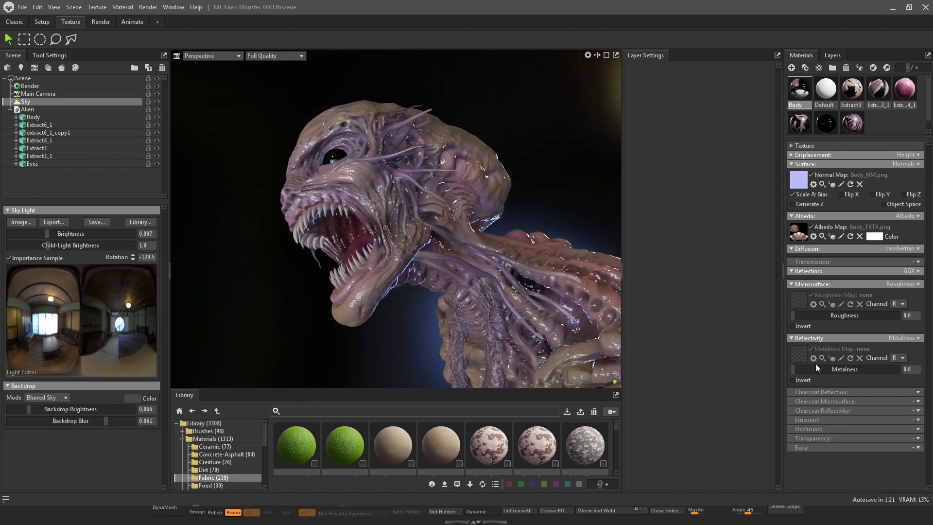
mouse_move(801, 371)
left_mouse_down()
mouse_move(843, 363)
mouse_move(821, 357)
left_mouse_up()
left_click_drag(559, 138, 549, 191)
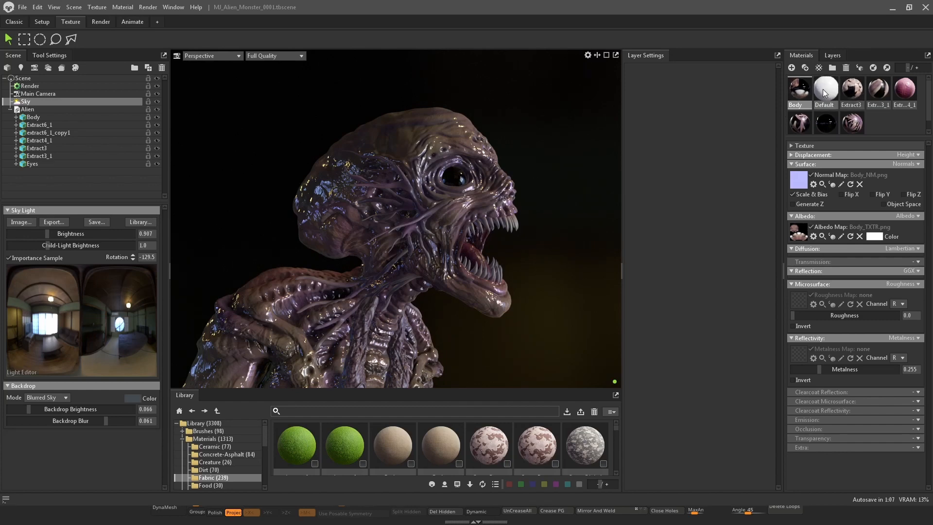
Select the Extract3 material and set its roughness to 0 and metalness to about 0.16
left_click(884, 123)
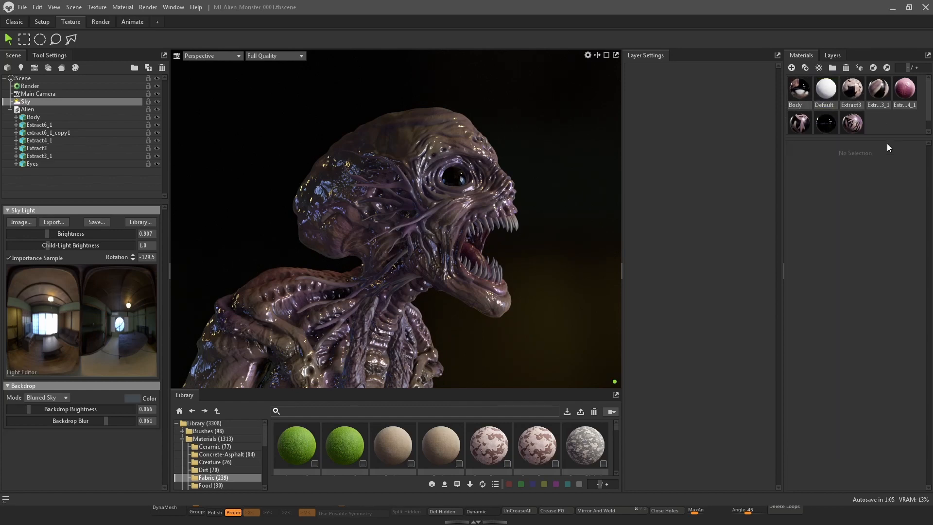
left_click(832, 97)
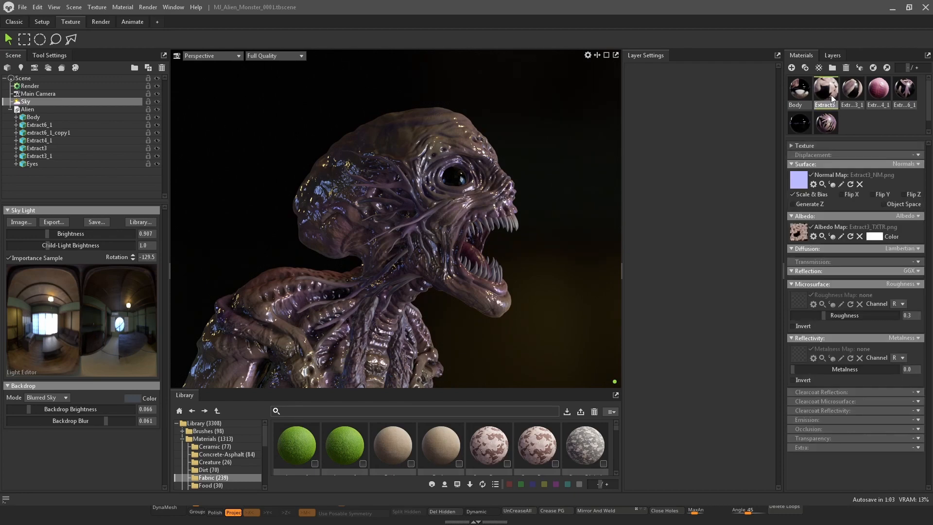
mouse_move(825, 316)
left_mouse_down()
mouse_move(813, 316)
mouse_move(859, 319)
mouse_move(812, 316)
mouse_move(848, 313)
mouse_move(828, 311)
left_mouse_up()
scroll(545, 230, "up", 3)
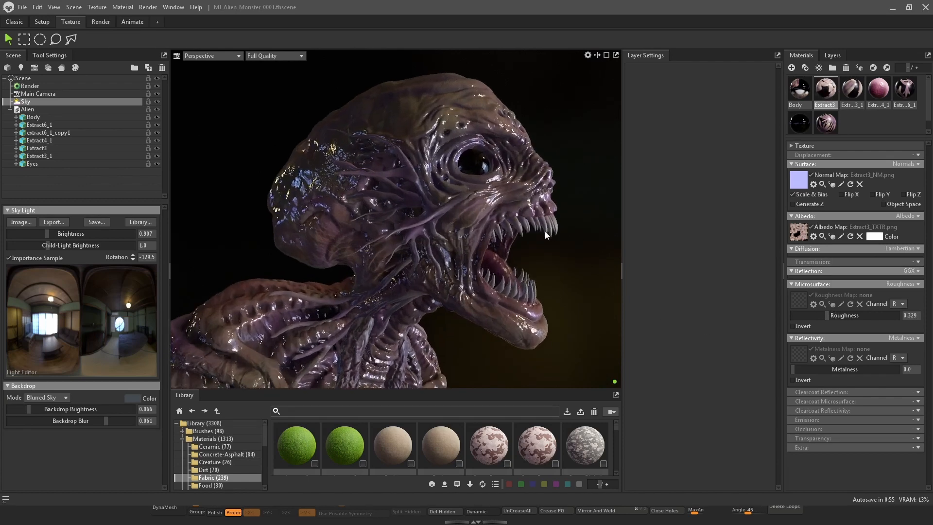
left_click_drag(545, 230, 586, 248)
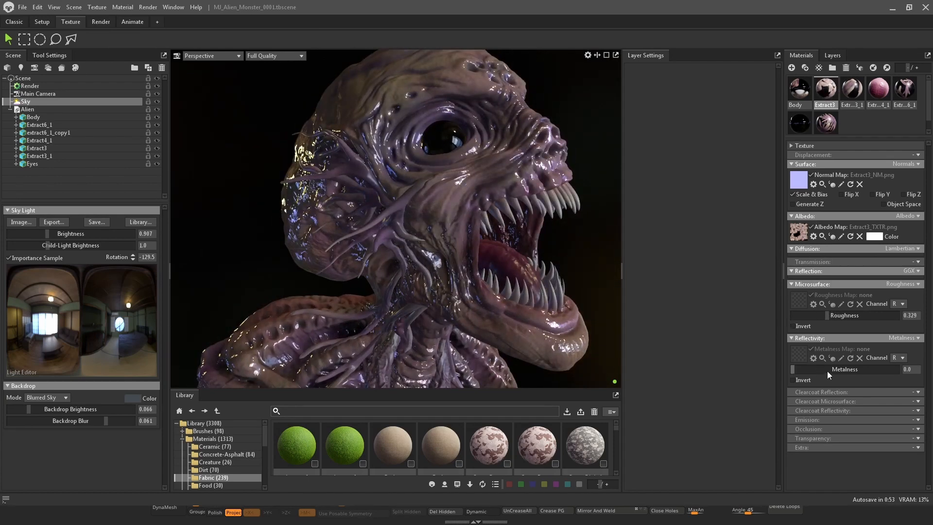
left_click_drag(828, 369, 837, 369)
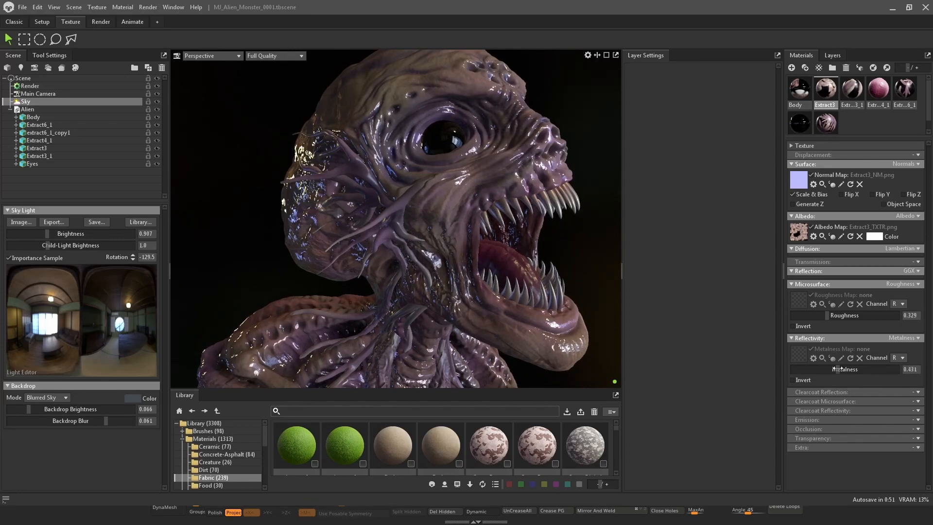
left_click_drag(826, 317, 778, 313)
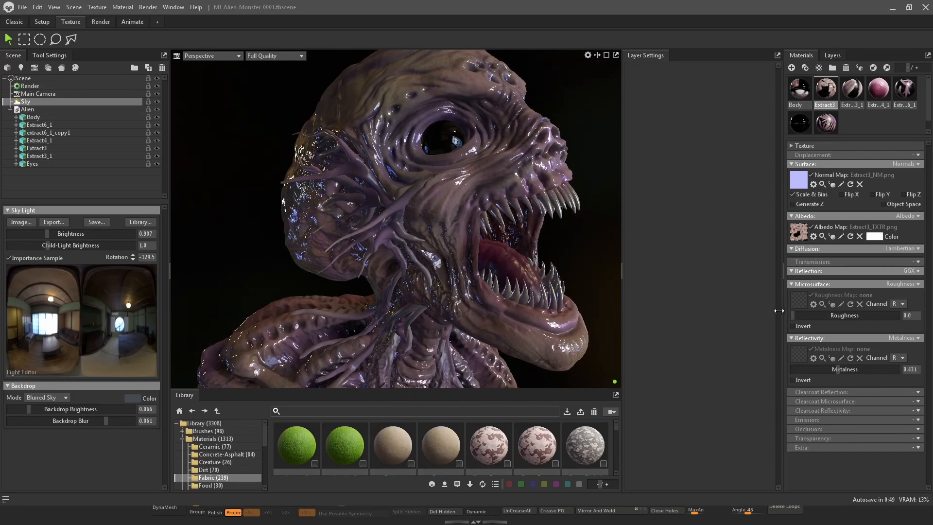
mouse_move(831, 370)
left_mouse_down()
mouse_move(777, 368)
mouse_move(810, 365)
left_mouse_up()
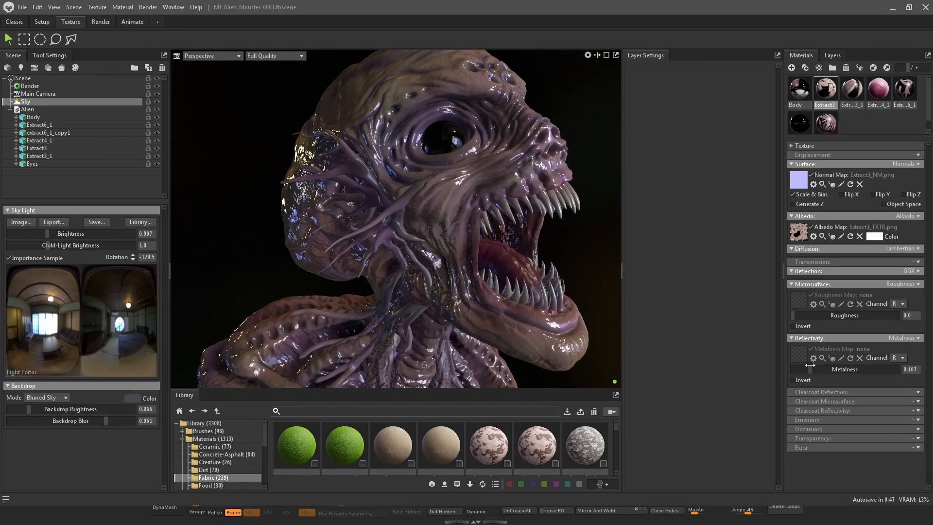
Select the Extract3_1 material and set its roughness to about 0.079 and metalness to about 0.19
mouse_move(565, 256)
left_mouse_down()
mouse_move(493, 269)
mouse_move(487, 290)
mouse_move(572, 269)
mouse_move(568, 261)
left_mouse_up()
right_click_drag(567, 260, 562, 232)
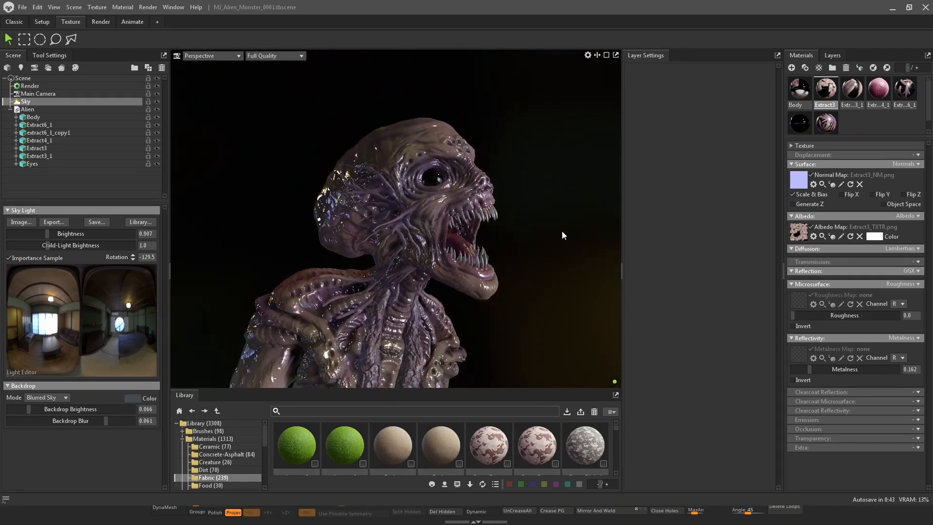
left_click_drag(561, 233, 603, 217, "shift")
left_click(851, 91)
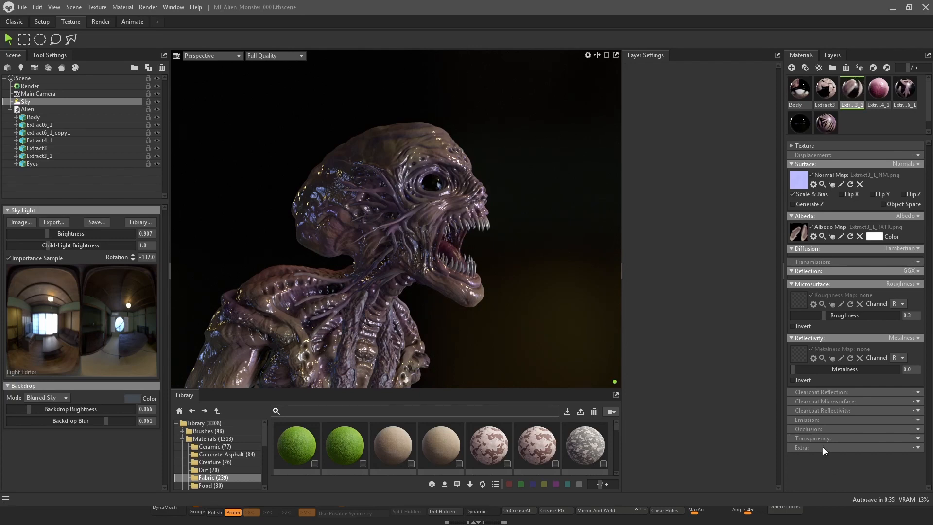
left_click_drag(528, 248, 551, 230)
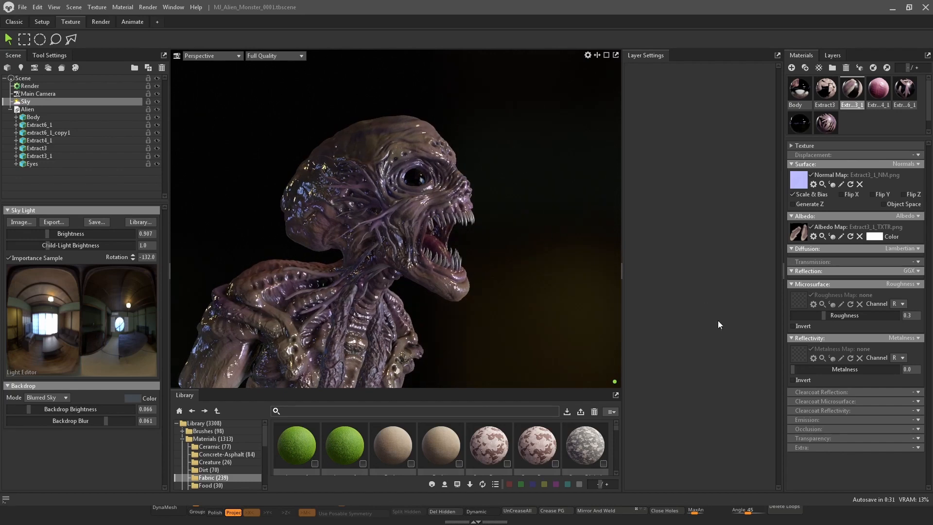
mouse_move(827, 318)
left_mouse_down()
mouse_move(865, 316)
mouse_move(774, 312)
mouse_move(809, 324)
left_mouse_up()
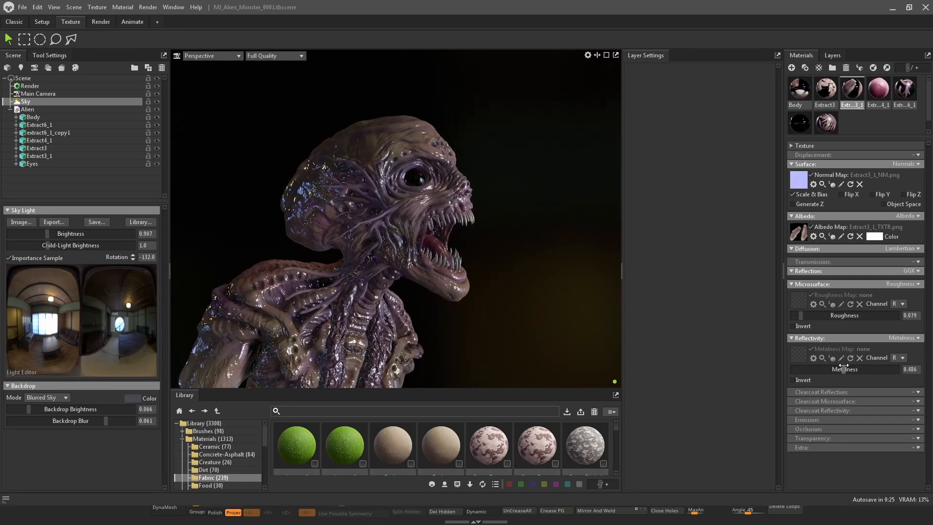
left_click_drag(808, 373, 813, 360)
left_click_drag(546, 280, 506, 299)
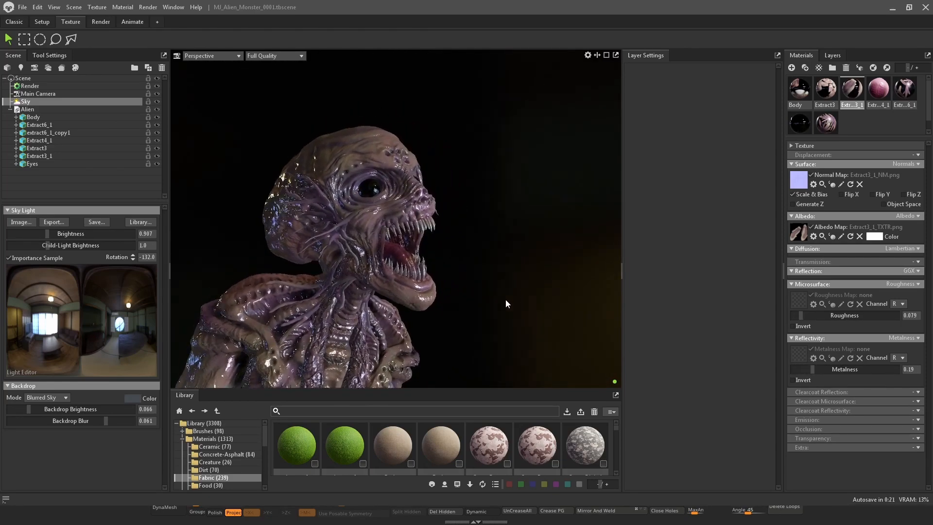
Select the Extract4_1 material and set its roughness to 0
left_click(876, 95)
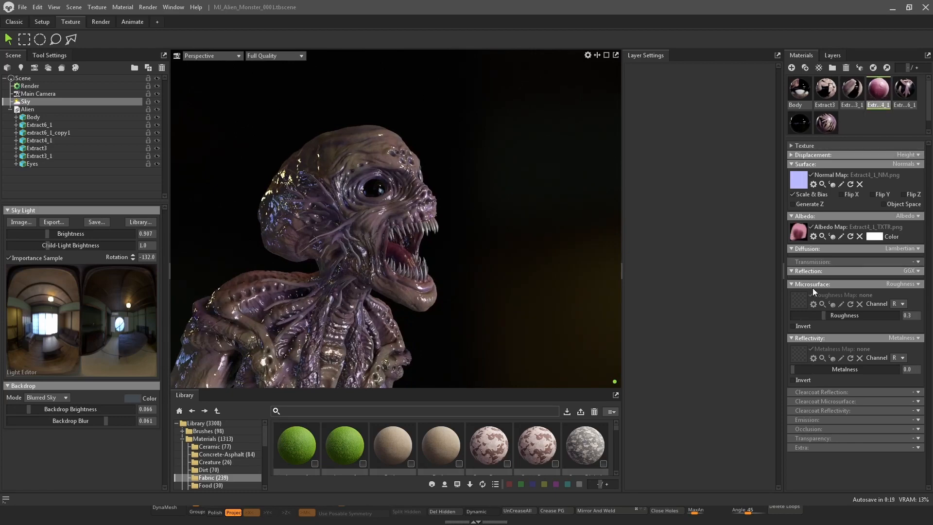
mouse_move(821, 314)
left_mouse_down()
mouse_move(807, 315)
mouse_move(849, 315)
mouse_move(786, 315)
left_mouse_up()
Select the Body material, raise its roughness to about 0.343 and set its transmission to Subsurface Scattering
left_click(798, 94)
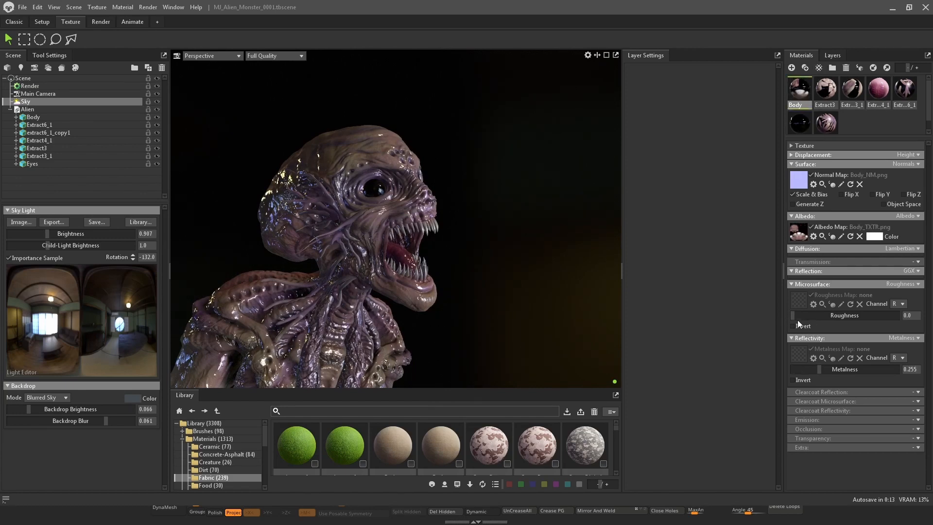
left_click_drag(797, 316, 828, 316)
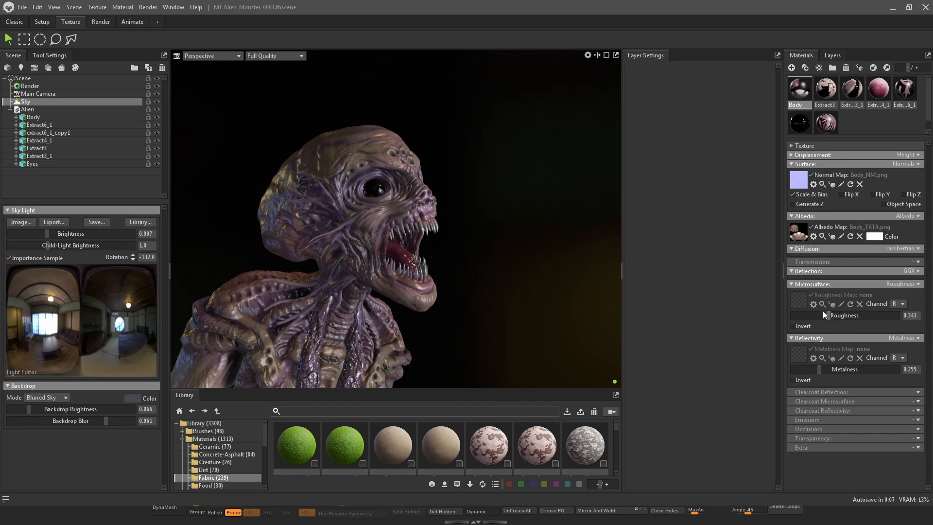
left_click(912, 249)
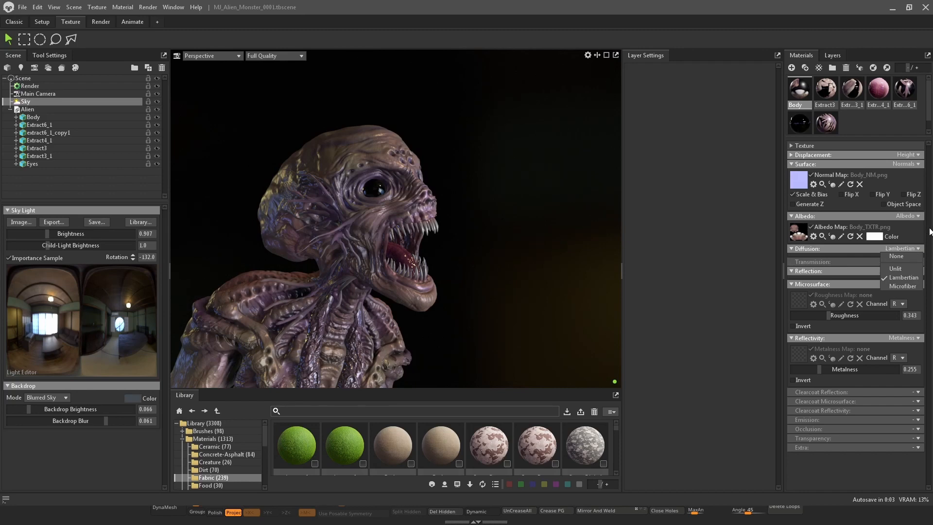
left_click(826, 262)
left_click(918, 263)
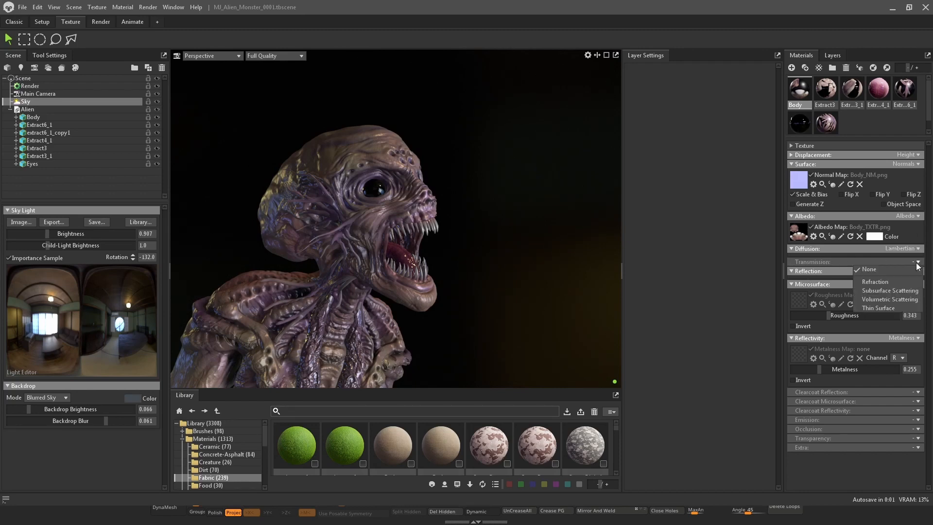
left_click(903, 291)
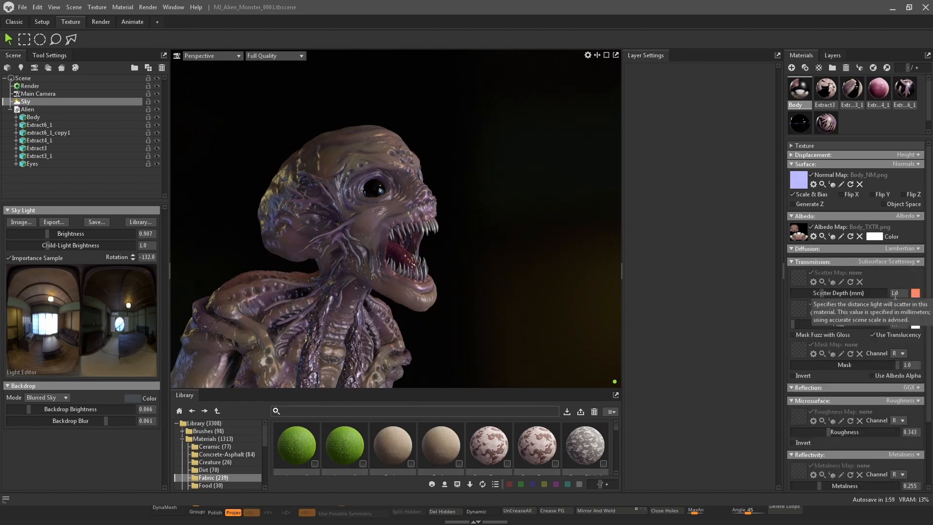
Set the Body material's scatter depth to 0.25 mm
scroll(544, 222, "up", 5)
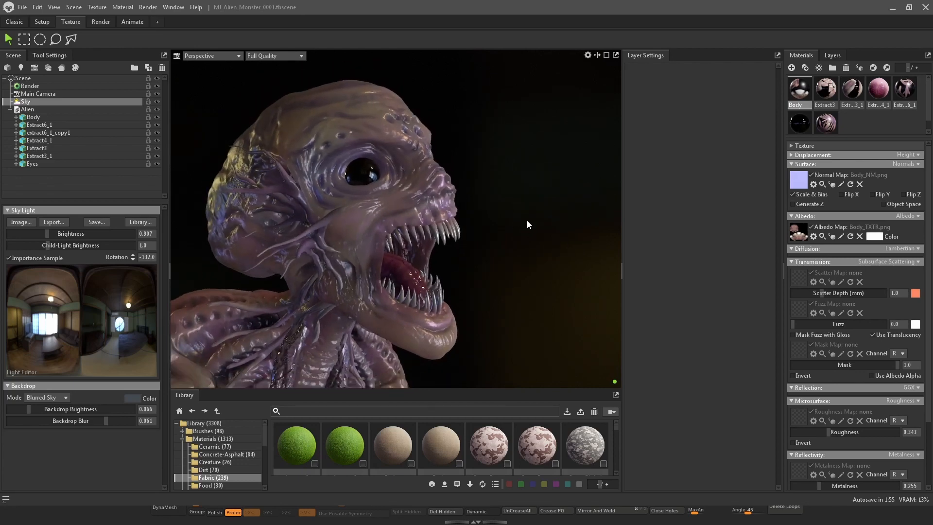
left_click_drag(527, 222, 504, 191)
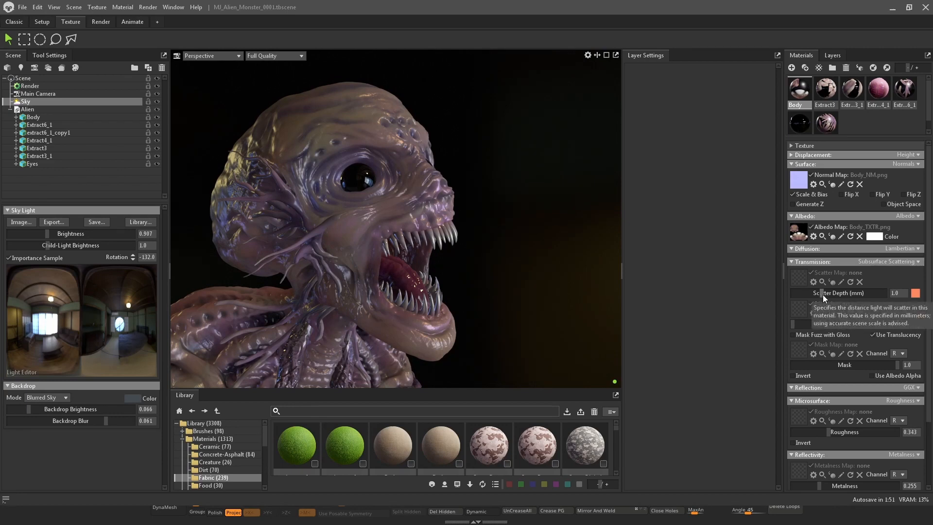
left_click_drag(901, 294, 871, 282)
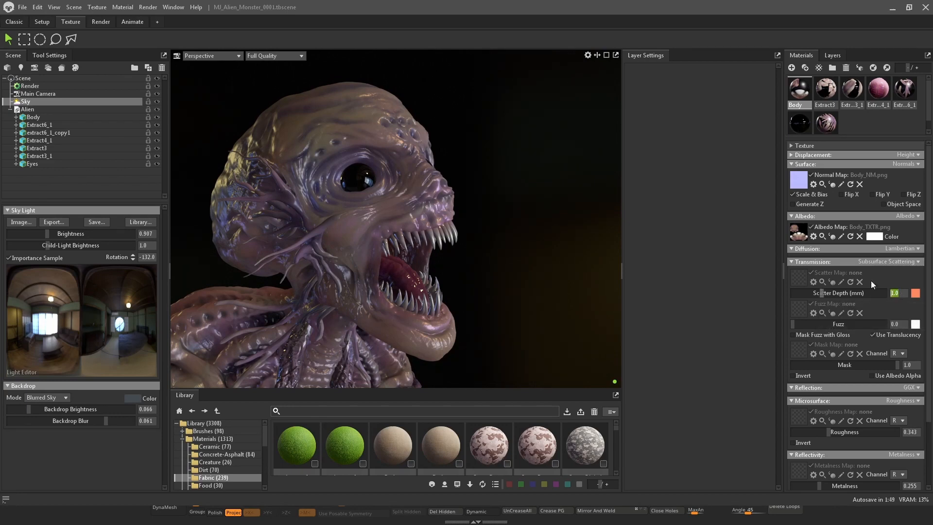
type(".25")
key("Return")
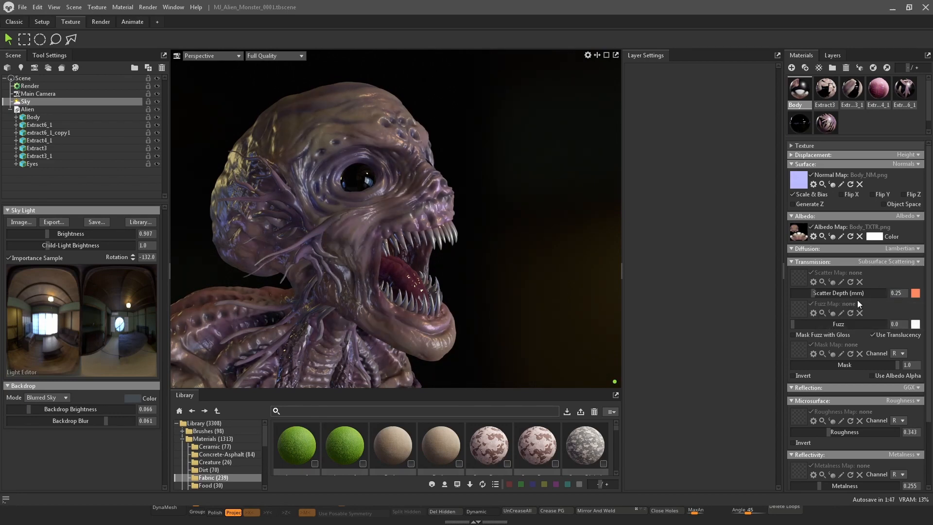
Try a scatter depth of 0.5 mm, then set it to 0.35 mm
left_click(896, 294)
type(".5")
key("Return")
left_click(900, 292)
type(".35")
key("Return")
Raise the Body's fuzz to about 0.484 and enable Mask Fuzz with Gloss
left_click_drag(533, 240, 521, 238, "shift")
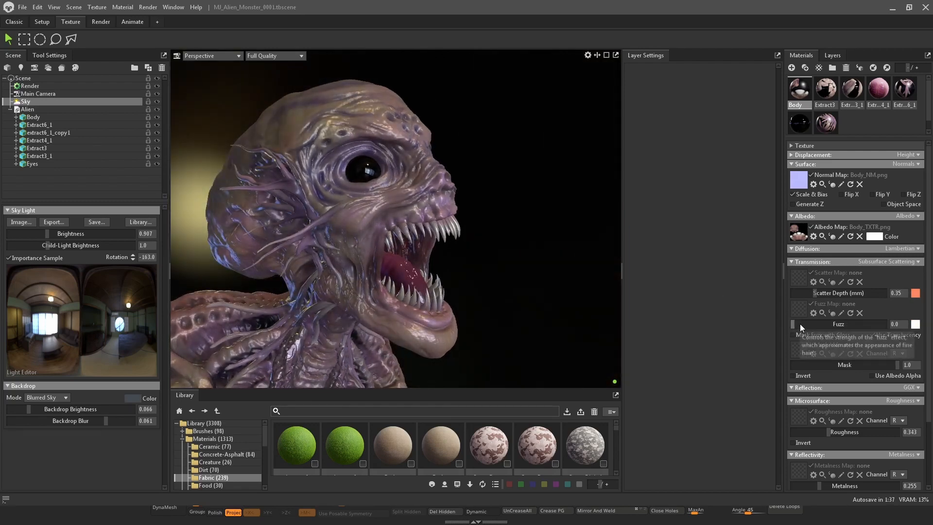
left_click_drag(800, 324, 824, 336)
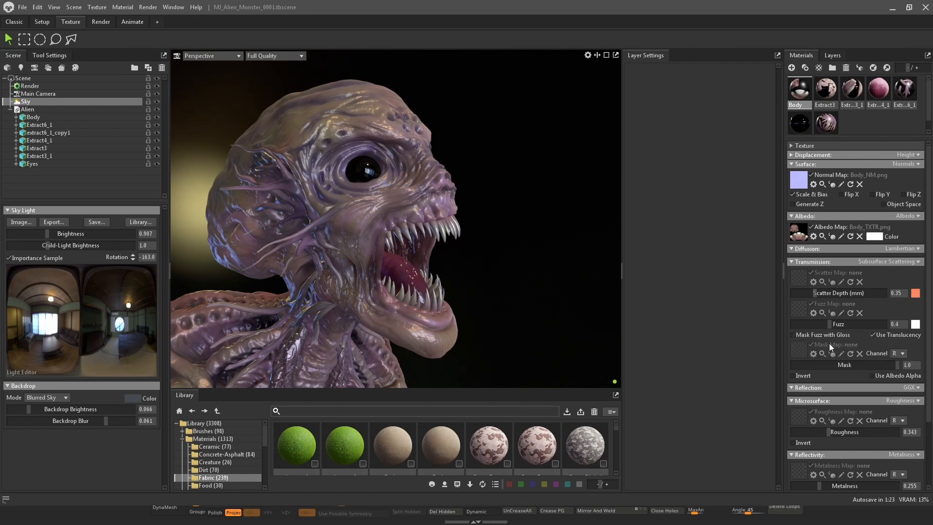
left_click(795, 335)
mouse_move(829, 323)
left_mouse_down()
mouse_move(867, 325)
mouse_move(800, 325)
mouse_move(888, 325)
mouse_move(824, 325)
mouse_move(837, 326)
left_mouse_up()
Raise the scatter depth to about 13.89 mm and change the scatter color to blue-violet (5000FF)
mouse_move(817, 295)
left_mouse_down()
mouse_move(868, 295)
mouse_move(849, 295)
left_mouse_up()
mouse_move(482, 227)
left_mouse_down()
mouse_move(563, 229)
mouse_move(561, 264)
mouse_move(515, 244)
mouse_move(546, 222)
mouse_move(504, 221)
mouse_move(621, 222)
mouse_move(559, 204)
mouse_move(559, 215)
left_mouse_up()
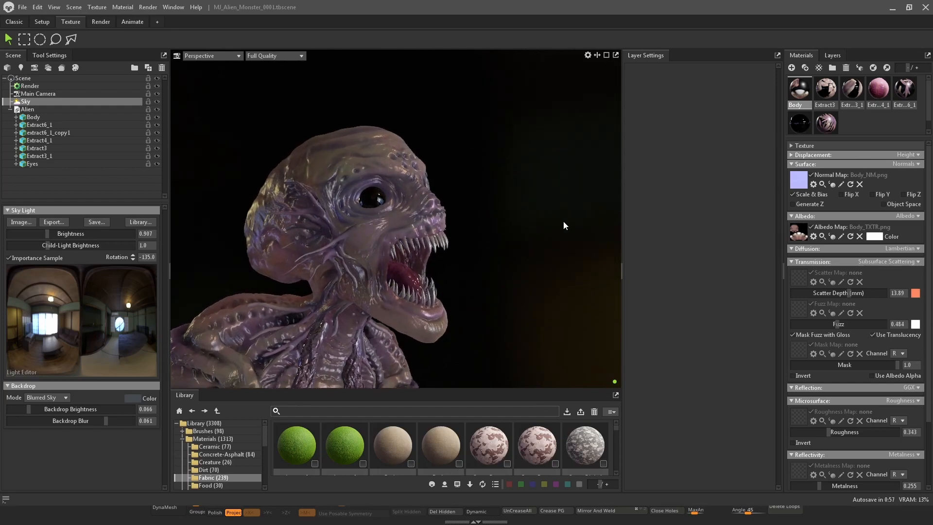
left_click(916, 294)
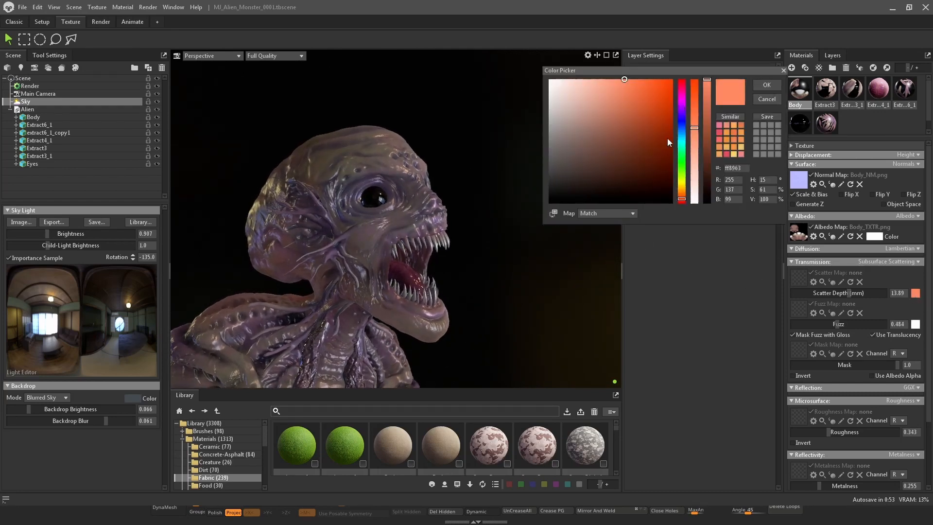
left_click_drag(682, 199, 684, 57)
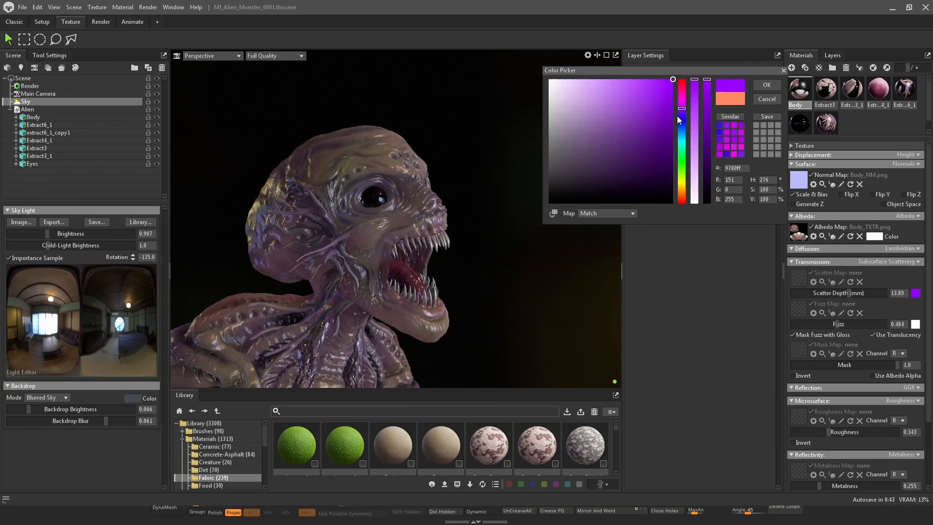
mouse_move(681, 113)
left_mouse_down()
mouse_move(680, 176)
mouse_move(676, 104)
mouse_move(680, 118)
left_mouse_up()
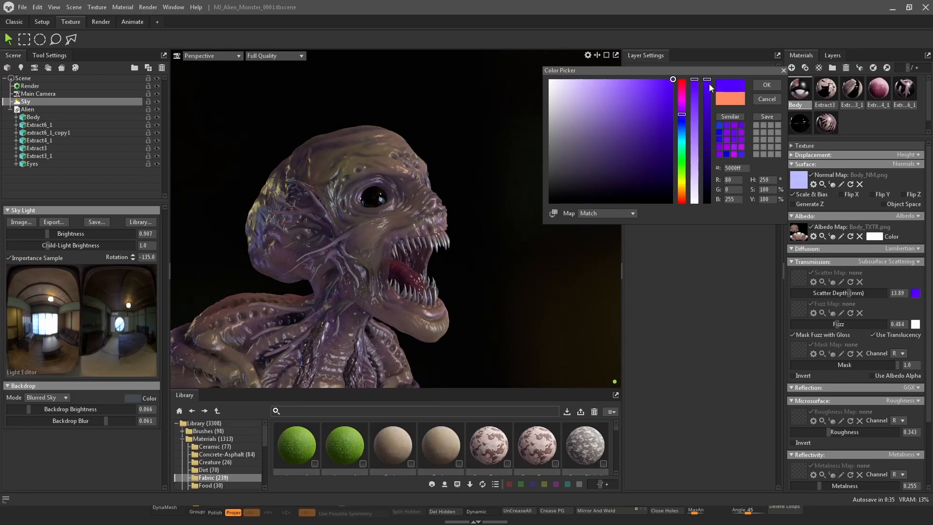
mouse_move(708, 85)
left_mouse_down()
mouse_move(710, 187)
mouse_move(703, 83)
left_mouse_up()
left_click(767, 85)
Raise the scatter depth to about 17.56 mm
mouse_move(849, 293)
left_mouse_down()
mouse_move(816, 294)
mouse_move(887, 298)
mouse_move(853, 295)
left_mouse_up()
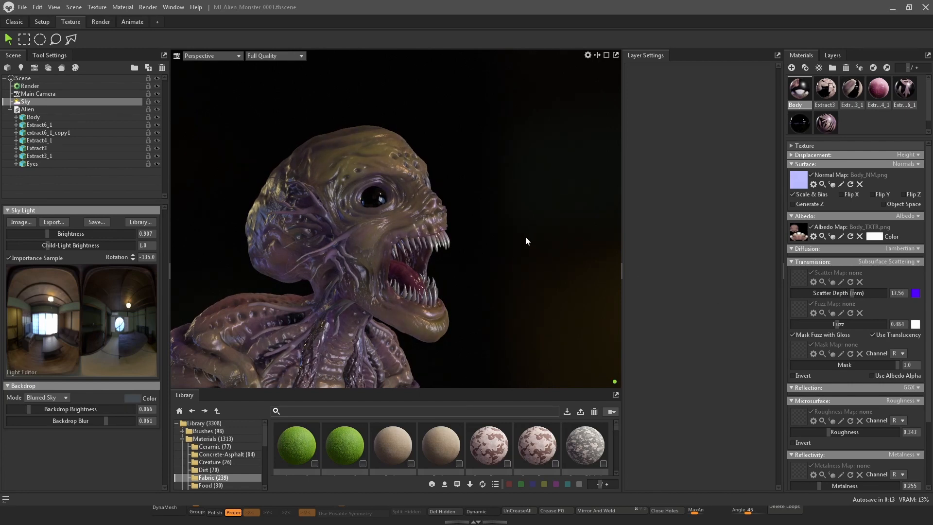
left_click_drag(526, 236, 418, 246)
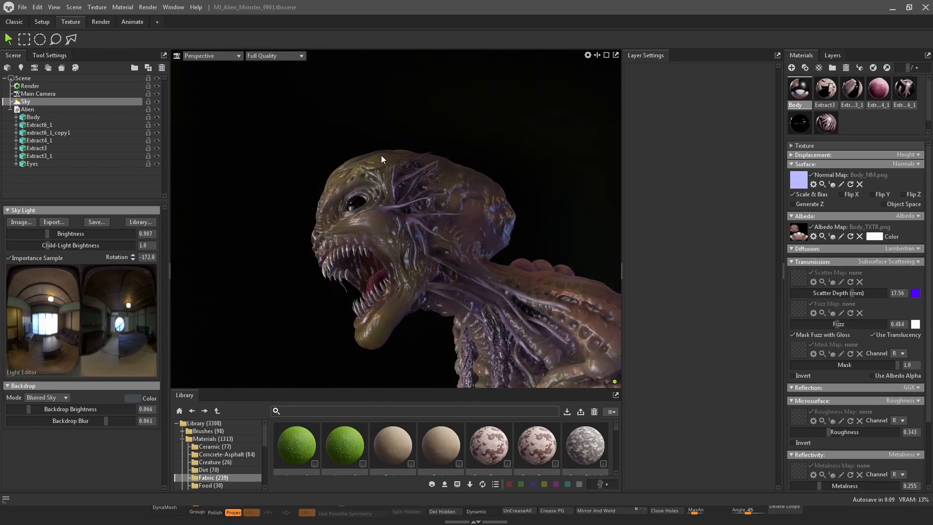
left_click_drag(382, 159, 481, 111)
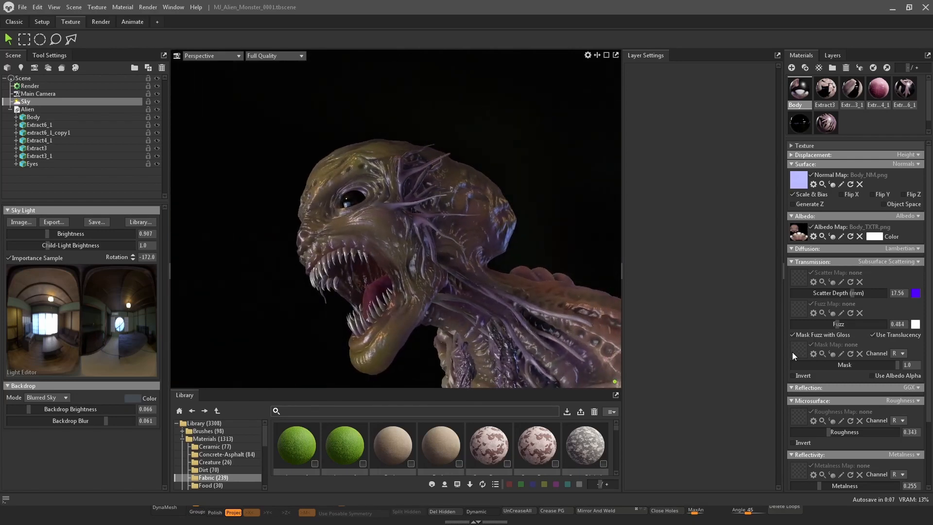
Set the Body material's roughness to about 0.394 and metalness to about 0.315
left_click(791, 262)
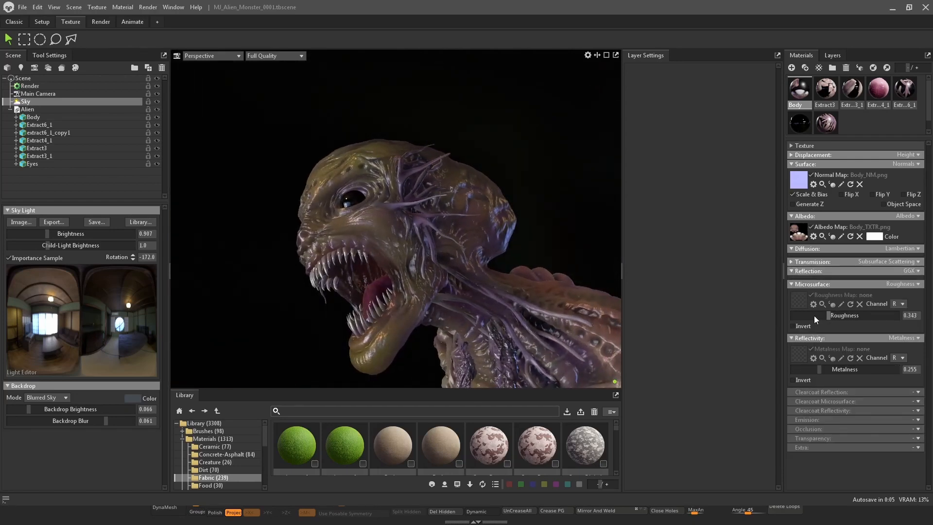
mouse_move(815, 316)
left_mouse_down()
mouse_move(863, 321)
mouse_move(835, 319)
left_mouse_up()
mouse_move(821, 368)
left_mouse_down()
mouse_move(875, 367)
mouse_move(765, 365)
left_mouse_up()
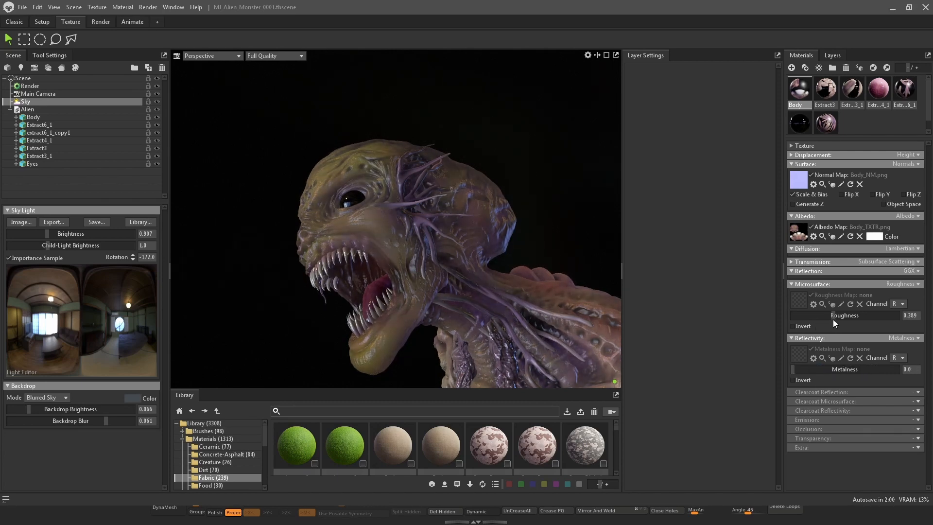
mouse_move(835, 319)
left_mouse_down()
mouse_move(802, 315)
mouse_move(834, 316)
left_mouse_up()
left_click_drag(797, 372, 827, 370)
Rotate the sky lighting to about -192 degrees around the bust
left_click_drag(603, 173, 530, 272)
middle_click_drag(530, 270, 567, 246)
mouse_move(566, 246)
left_mouse_down()
mouse_move(594, 246)
mouse_move(575, 248)
left_mouse_up()
middle_click_drag(575, 247, 569, 264)
left_click_drag(570, 265, 549, 230)
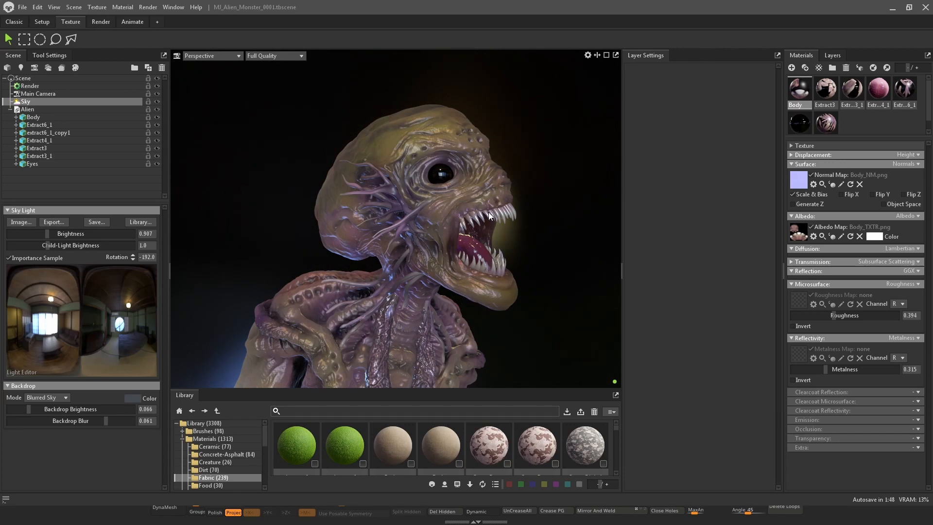
Enable Use Ray Tracing in the render lighting settings
left_click(55, 86)
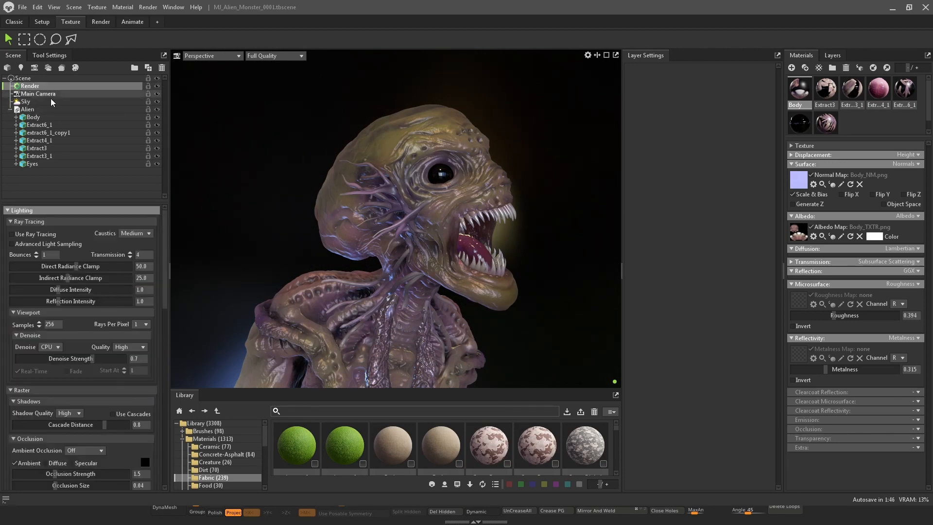
left_click(16, 238)
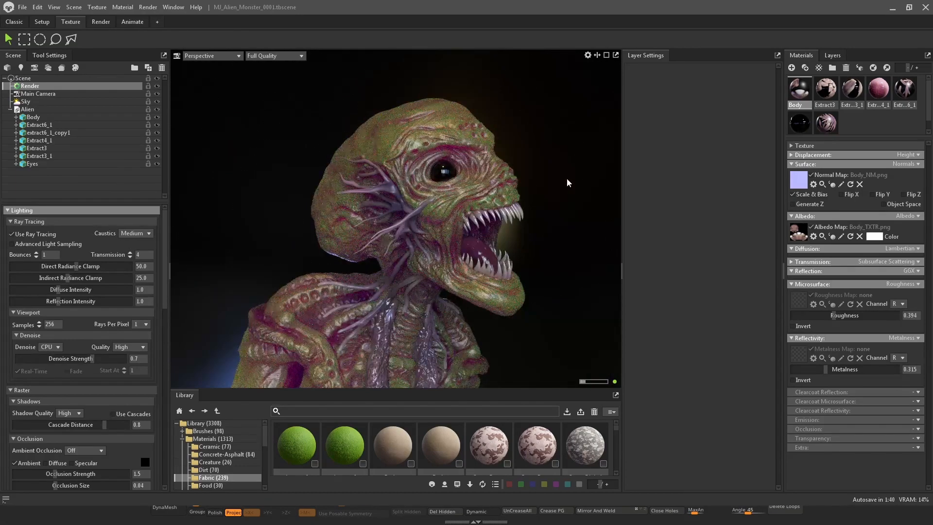
mouse_move(583, 167)
left_mouse_down("shift")
mouse_move(523, 163)
mouse_move(567, 168)
mouse_move(568, 179)
left_mouse_up("shift")
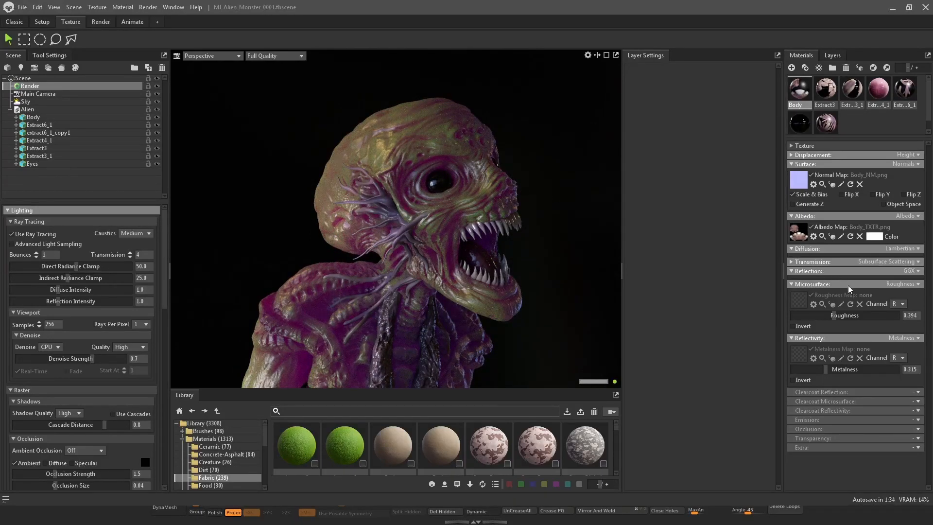
Lower the Body's scatter depth to about 0.994 mm
left_click(793, 262)
mouse_move(853, 293)
left_mouse_down()
mouse_move(776, 300)
mouse_move(807, 293)
left_mouse_up()
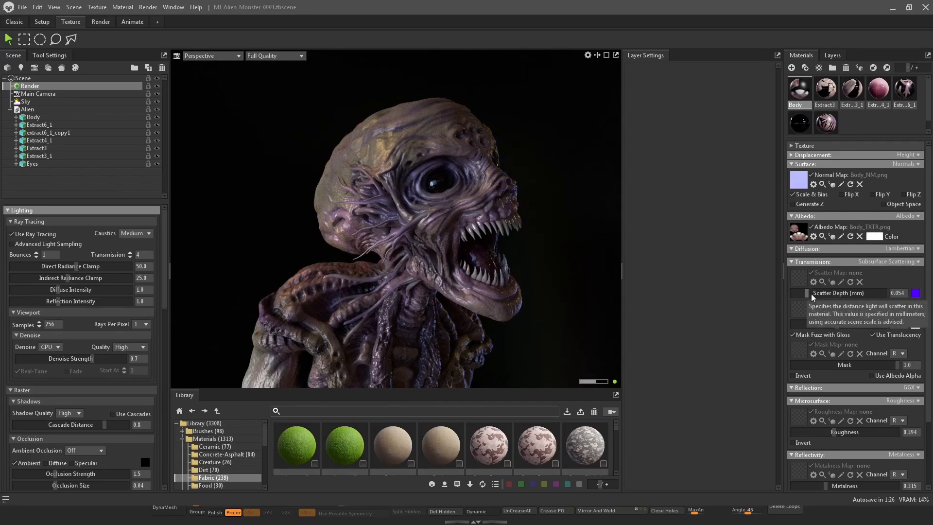
left_click(823, 297)
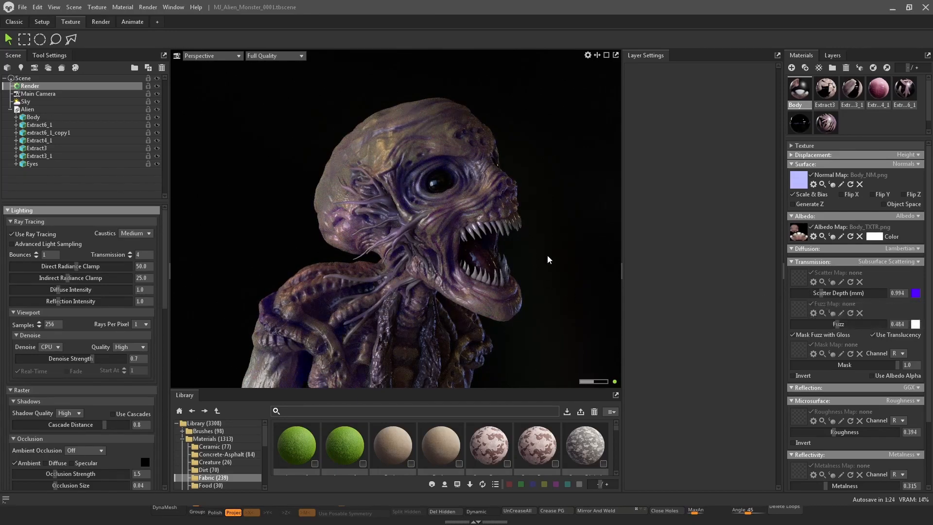
Set the Body's fuzz to about 0.232
mouse_move(585, 257)
left_mouse_down()
mouse_move(580, 240)
mouse_move(595, 243)
left_mouse_up()
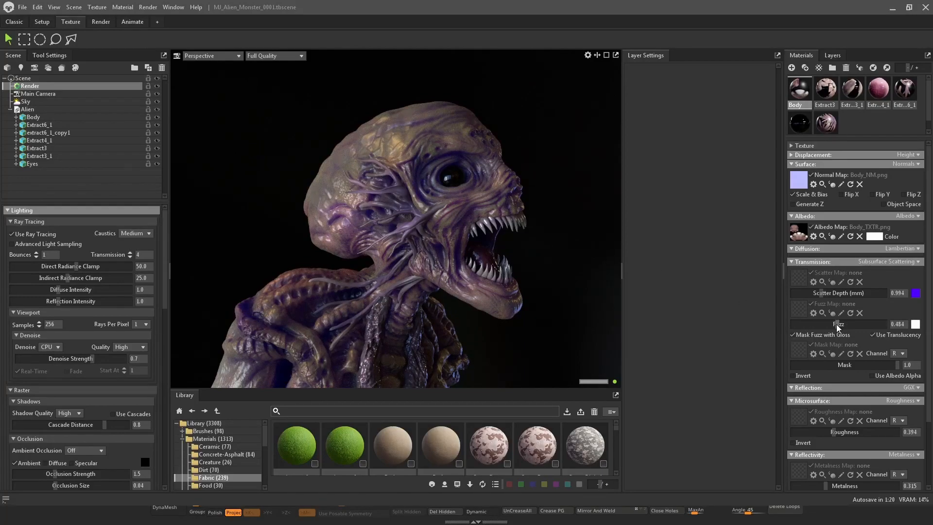
left_click(816, 321)
left_click_drag(815, 320, 887, 323)
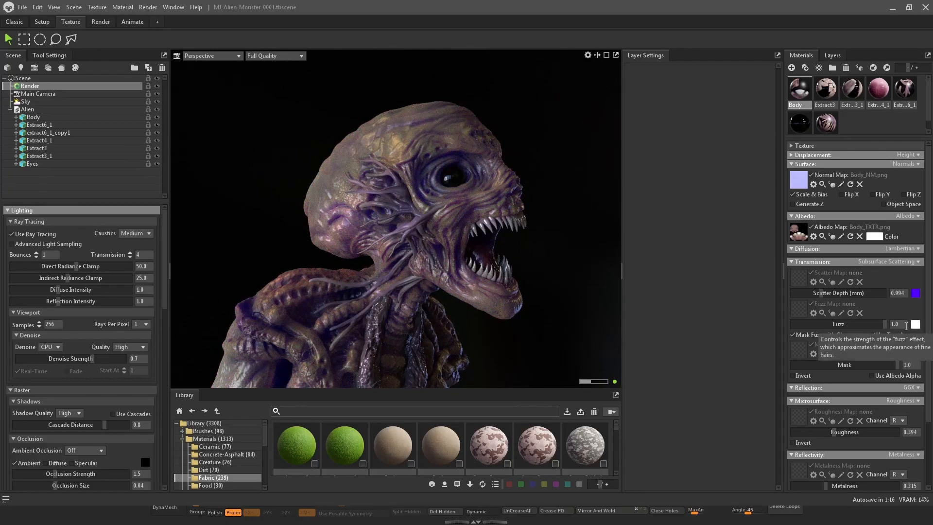
left_click(815, 324)
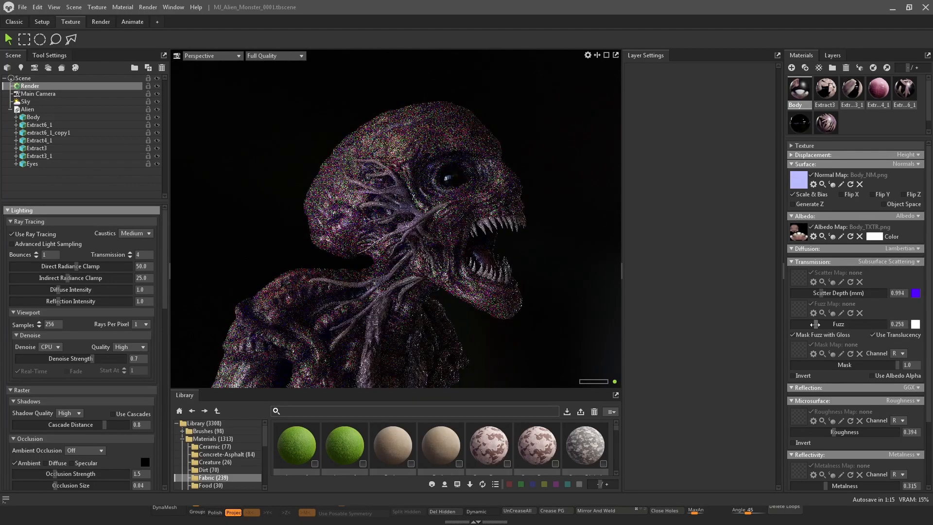
Set the scatter depth to about 0.344 mm
left_click(821, 292)
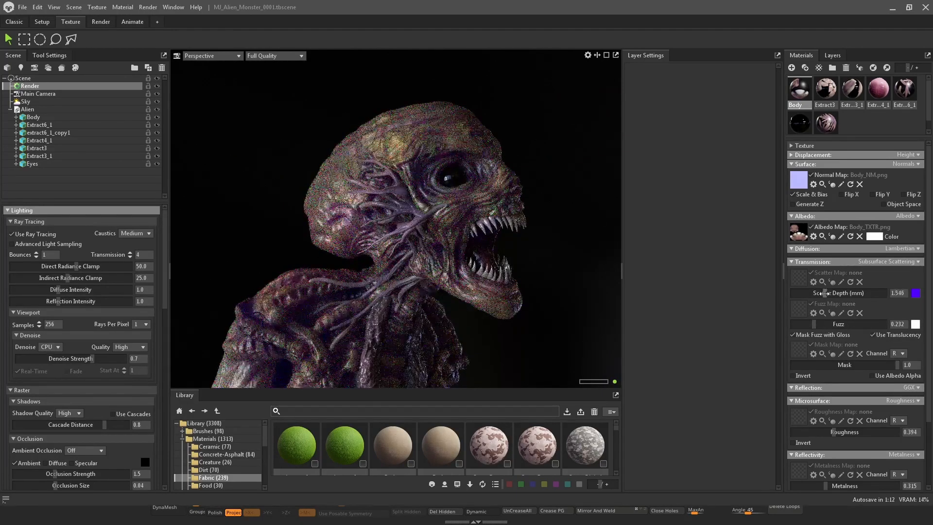
left_click(815, 293)
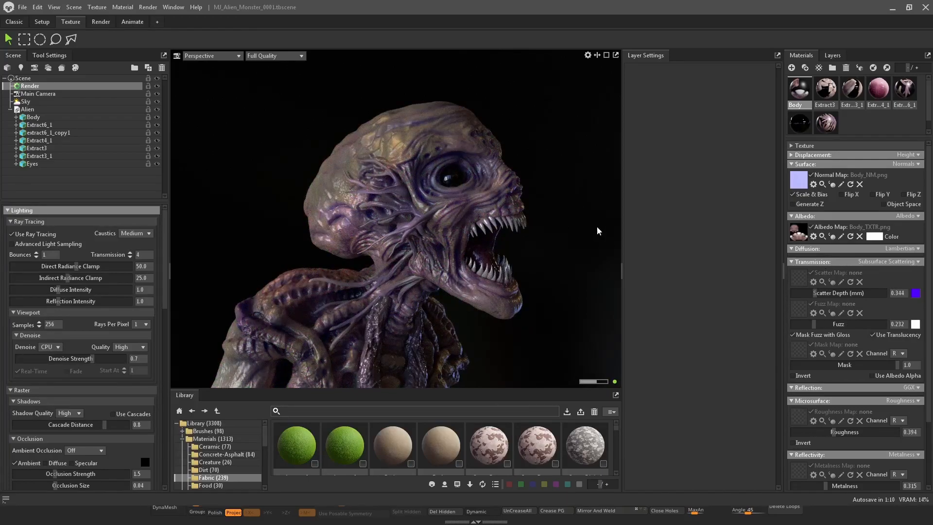
left_click_drag(525, 127, 537, 175)
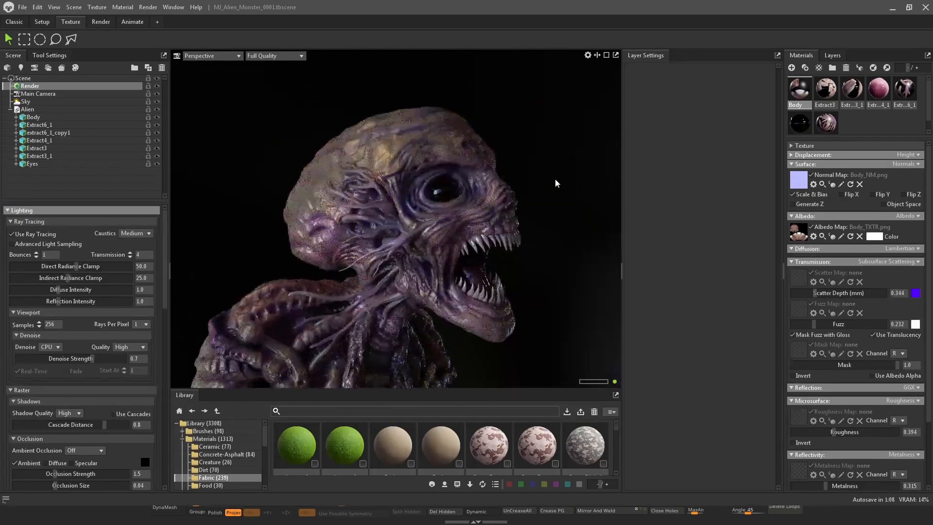
Change the scatter color to pink-red (FF0054) and set the scatter depth to about 0.178 mm
left_click(916, 293)
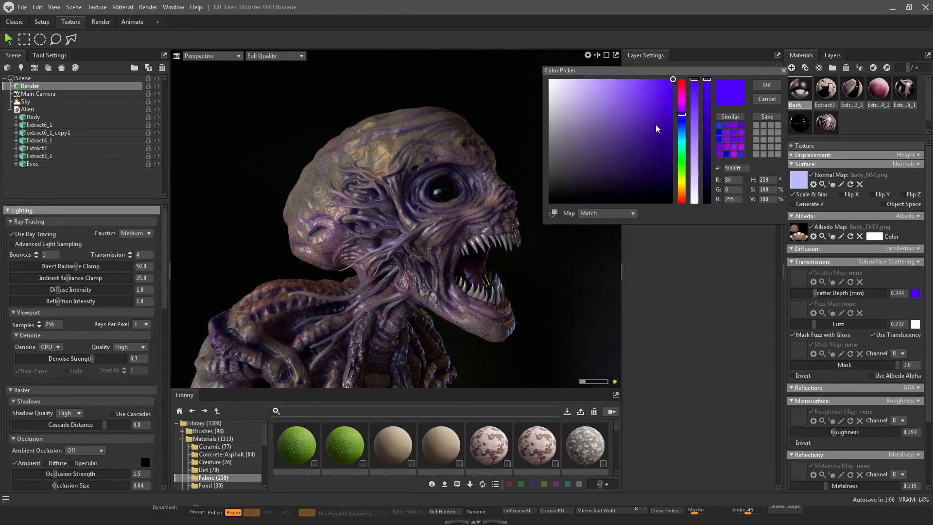
left_click_drag(685, 113, 682, 89)
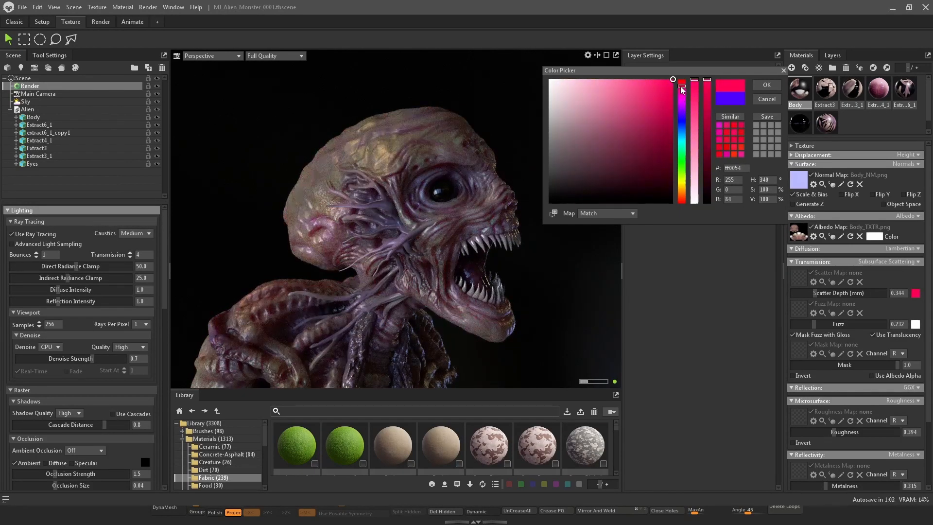
mouse_move(686, 180)
left_mouse_down()
mouse_move(682, 196)
mouse_move(682, 90)
left_mouse_up()
left_click(766, 85)
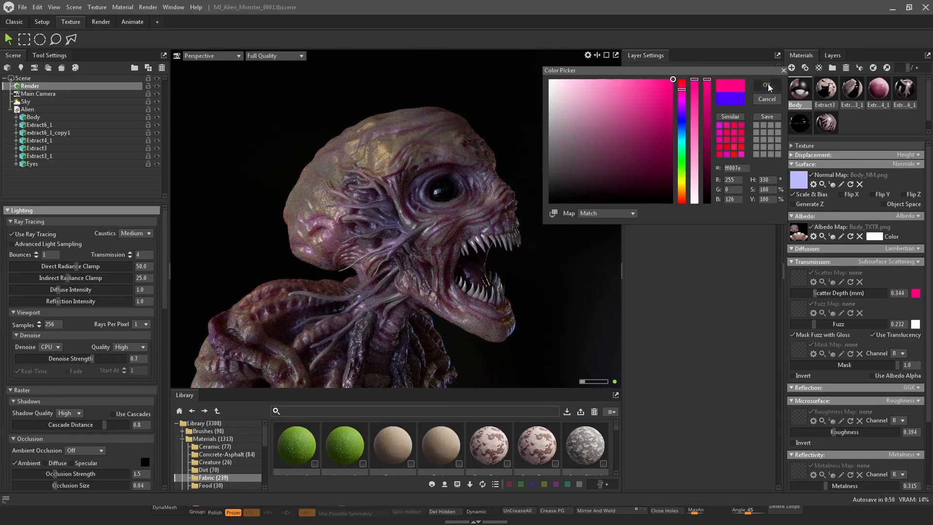
left_click_drag(814, 293, 809, 292)
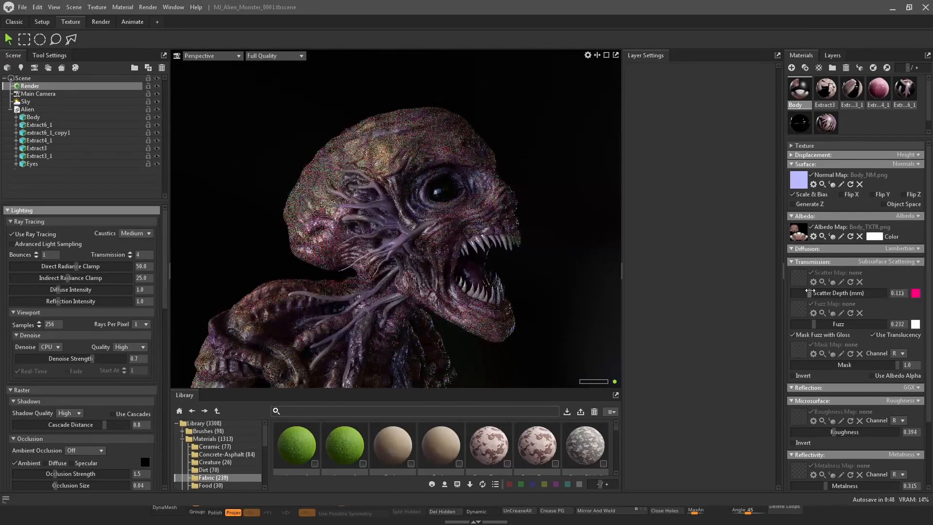
mouse_move(570, 240)
left_mouse_down()
mouse_move(555, 242)
mouse_move(579, 251)
mouse_move(552, 244)
left_mouse_up()
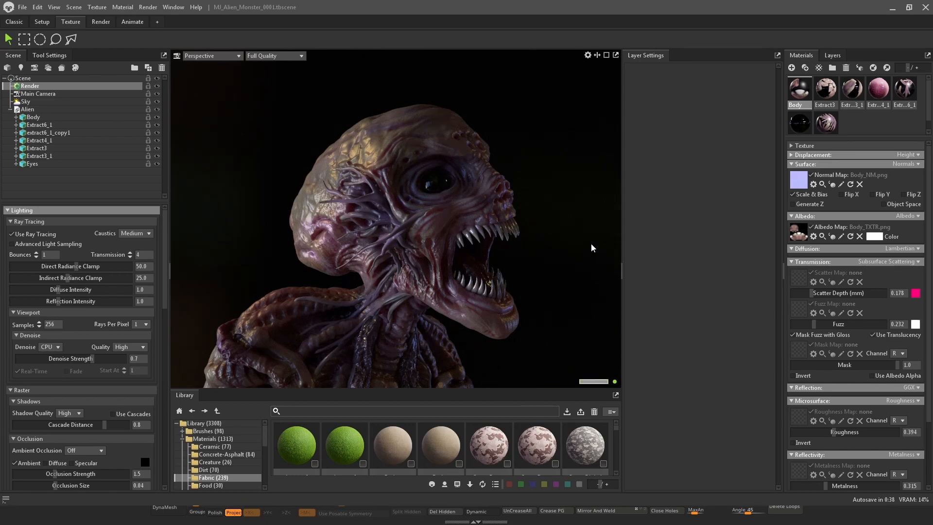
Add a child light to the sky in the sky light editor
left_click(26, 102)
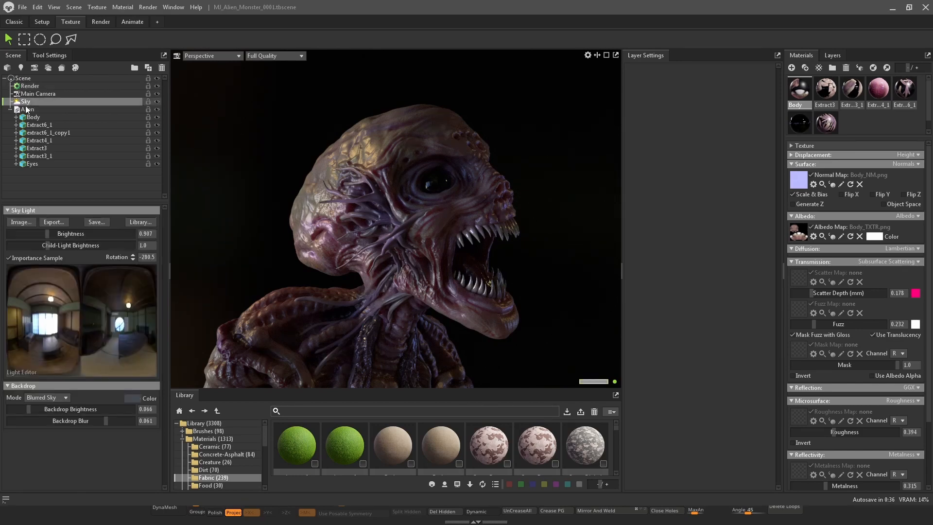
left_click(68, 321)
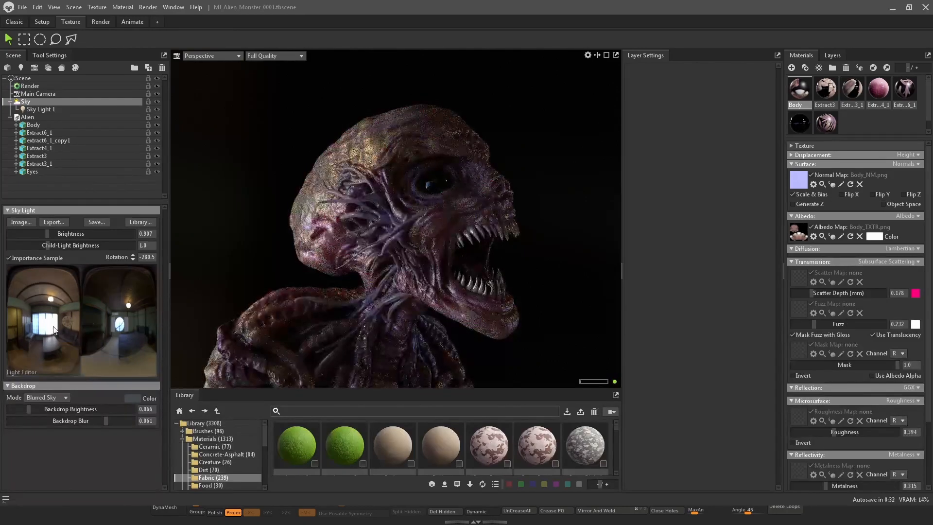
right_click(69, 322)
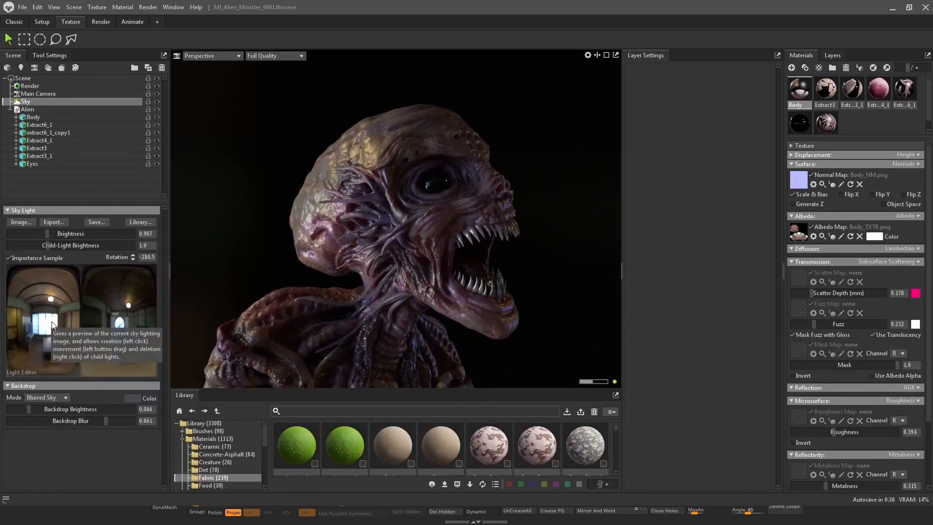
left_click(52, 325)
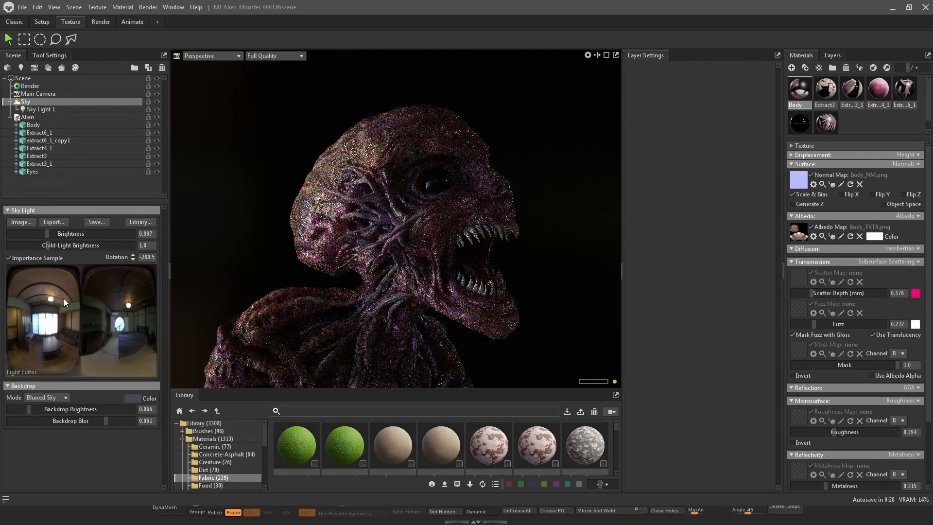
Reposition the child light in the sky light editor to light the bust from a new angle
left_click_drag(63, 299, 128, 306)
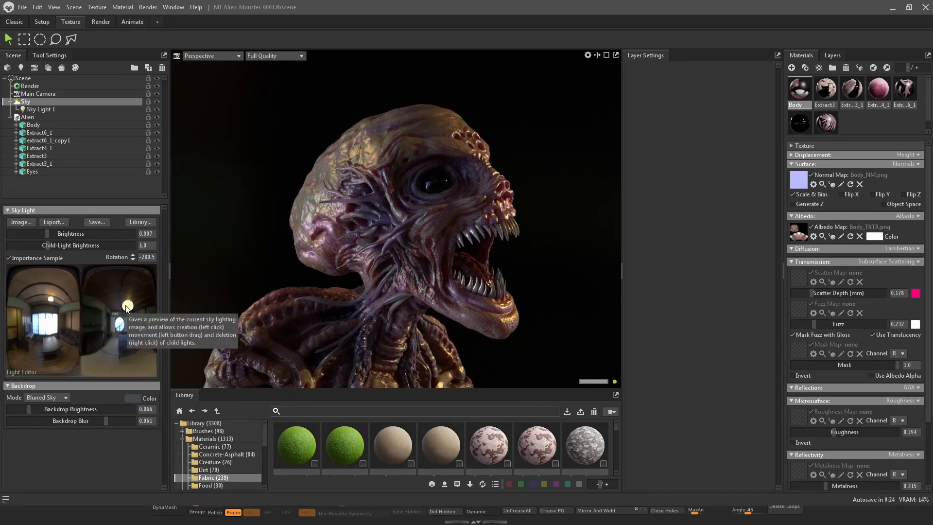
left_click(59, 109)
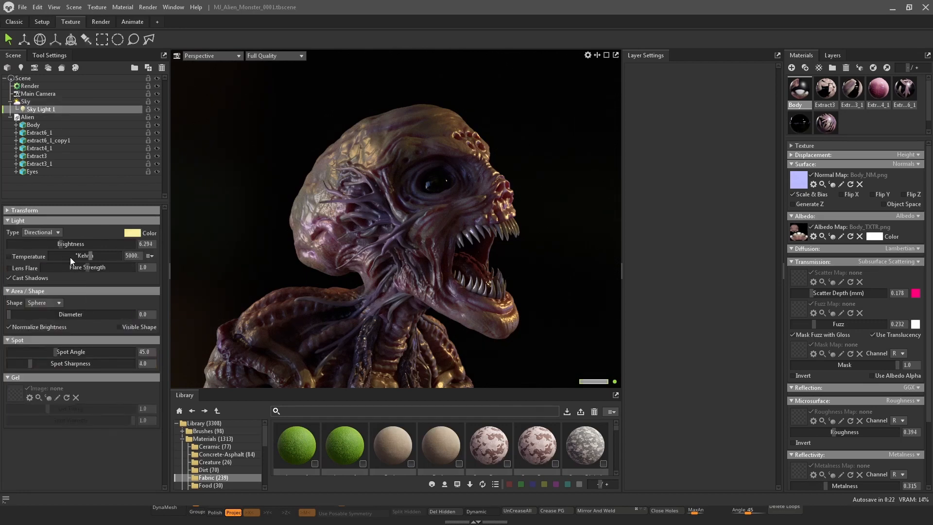
left_click(38, 103)
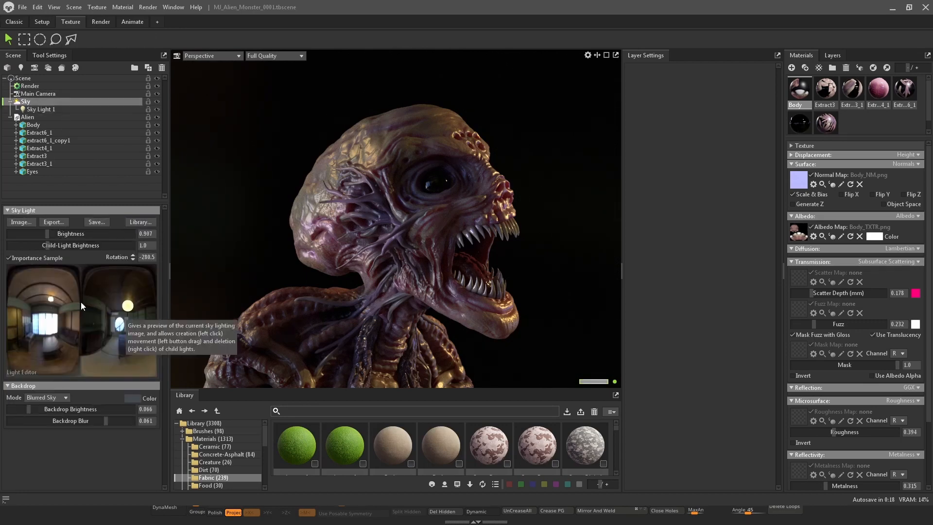
left_click(42, 281)
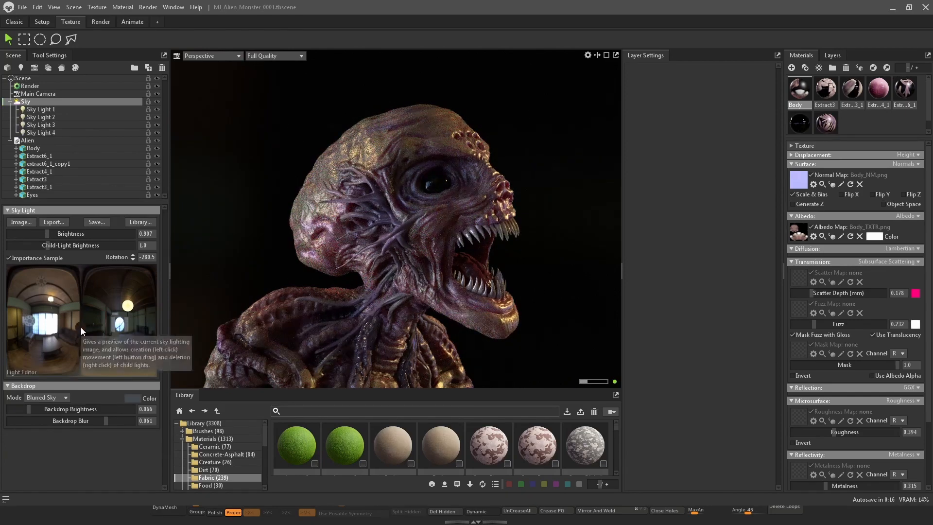
left_click(30, 320)
right_click(29, 319)
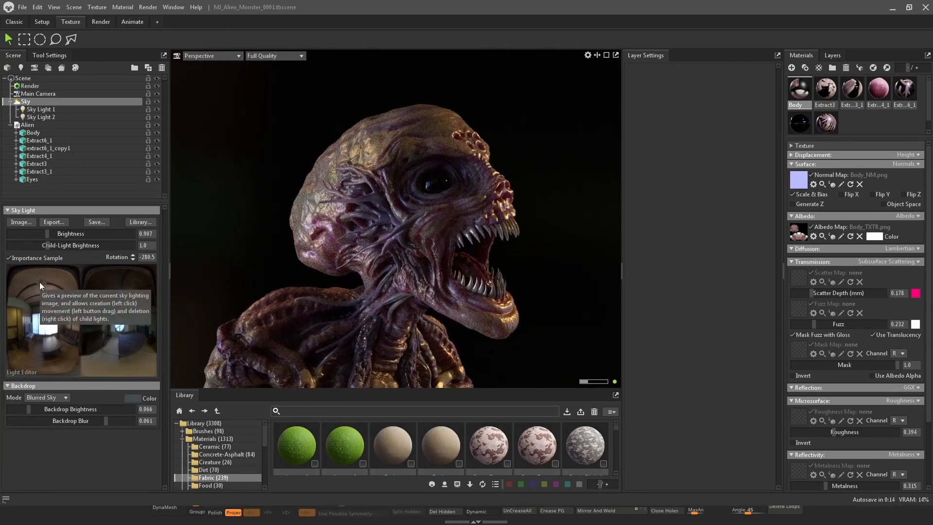
right_click(40, 281)
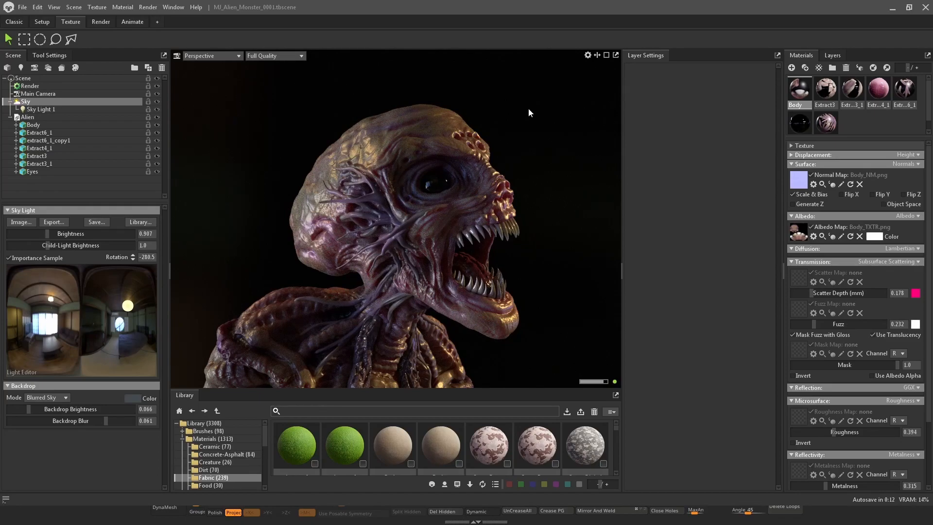
Set Sky Light 1's brightness to about 6.27
mouse_move(530, 109)
left_mouse_down("shift")
mouse_move(485, 111)
mouse_move(544, 114)
left_mouse_up("shift")
left_click(39, 109)
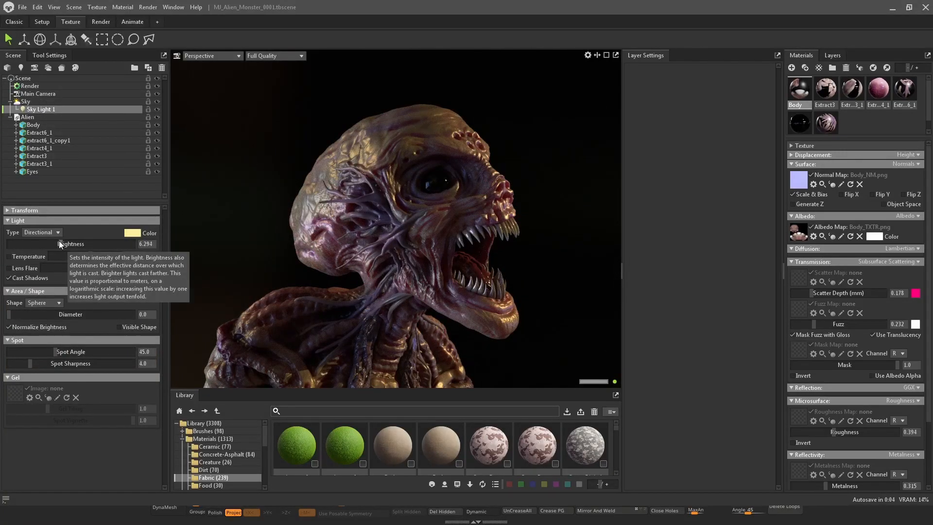
left_click_drag(59, 241, 61, 244)
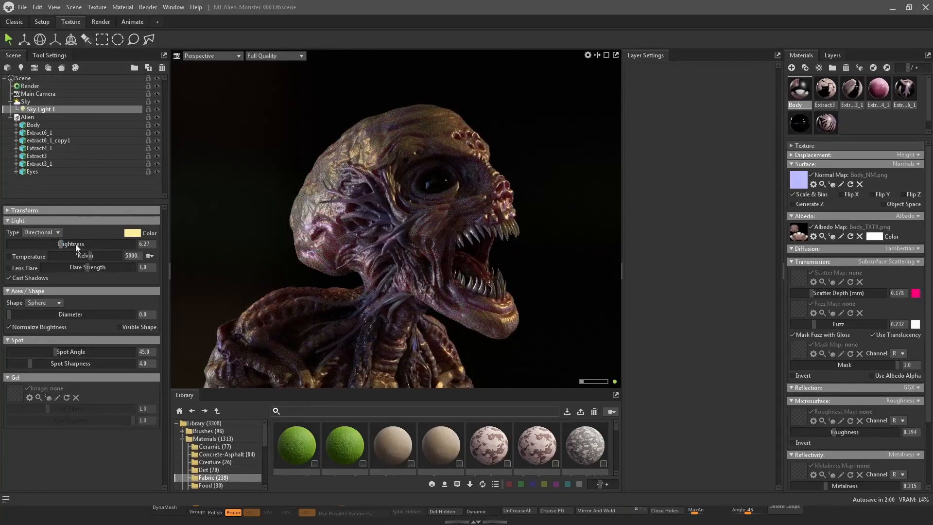
left_click(133, 234)
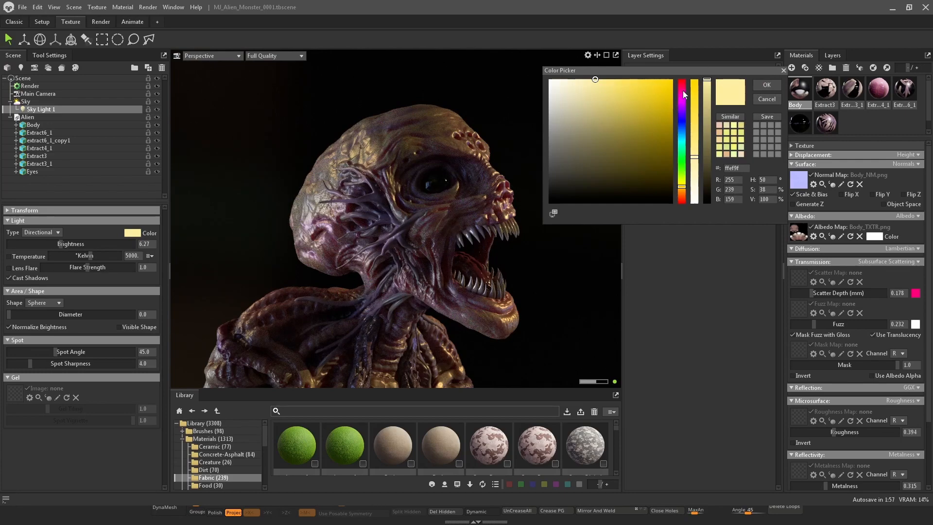
left_click_drag(684, 90, 669, 215)
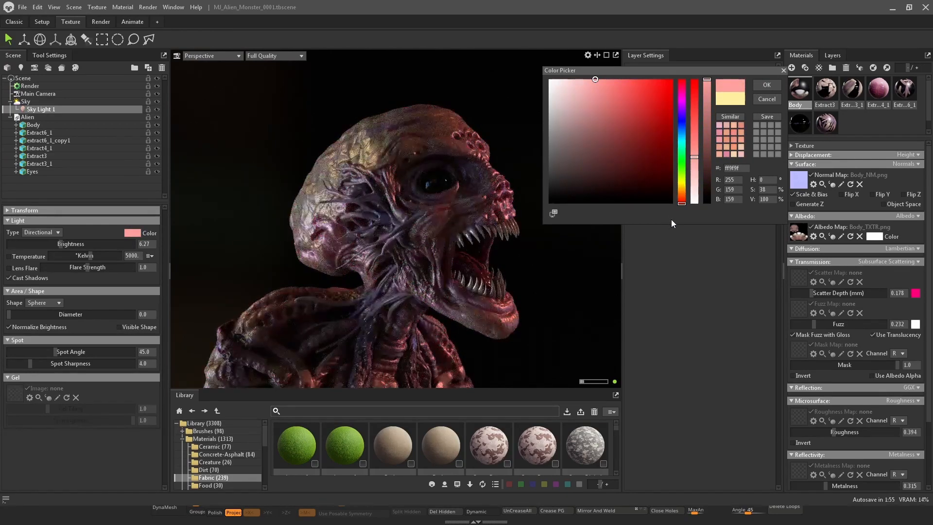
left_click(761, 99)
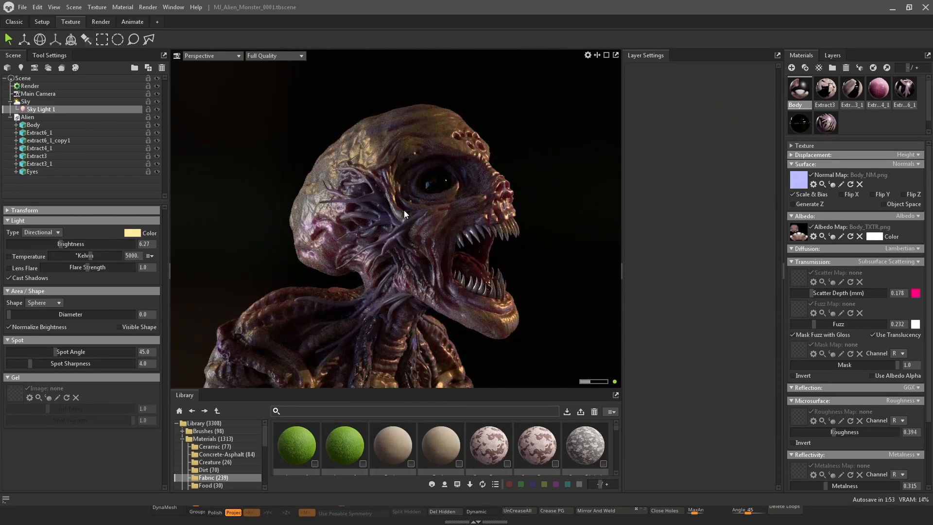
Add a second child light to the sky in the sky light editor
left_click(36, 101)
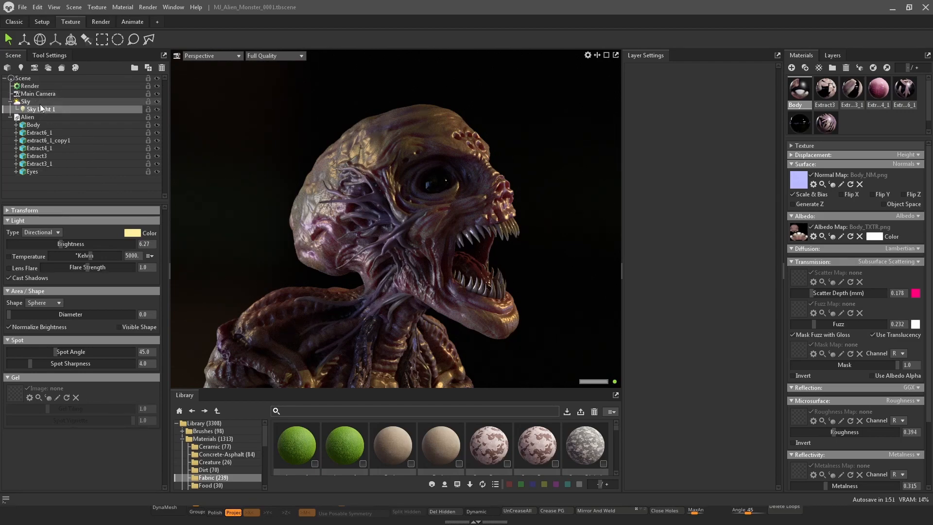
left_click(42, 329)
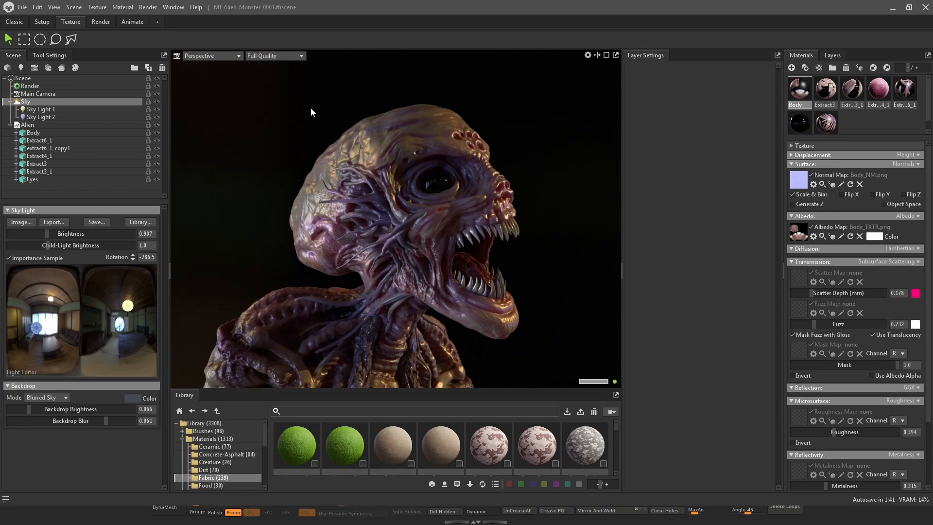
Switch the viewport to look through the Main Camera
left_click(229, 57)
mouse_move(229, 65)
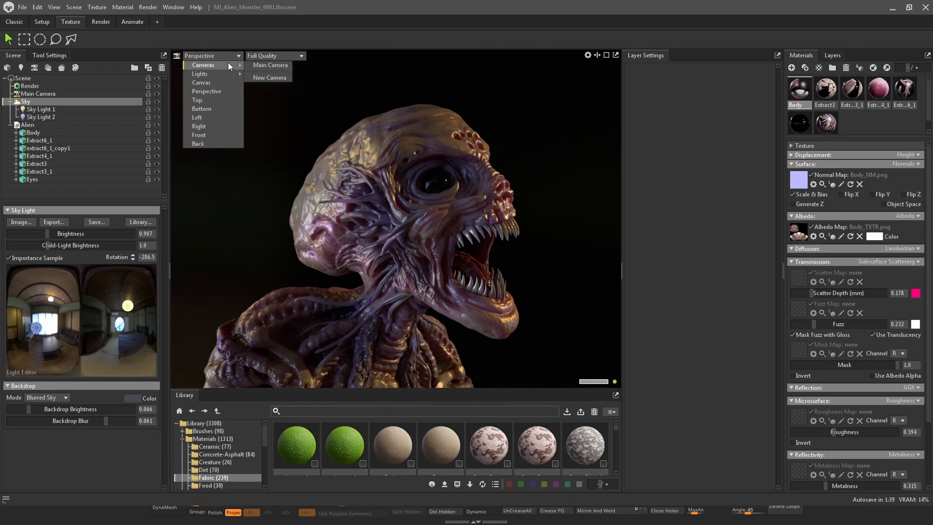
left_click(270, 65)
right_click(391, 214)
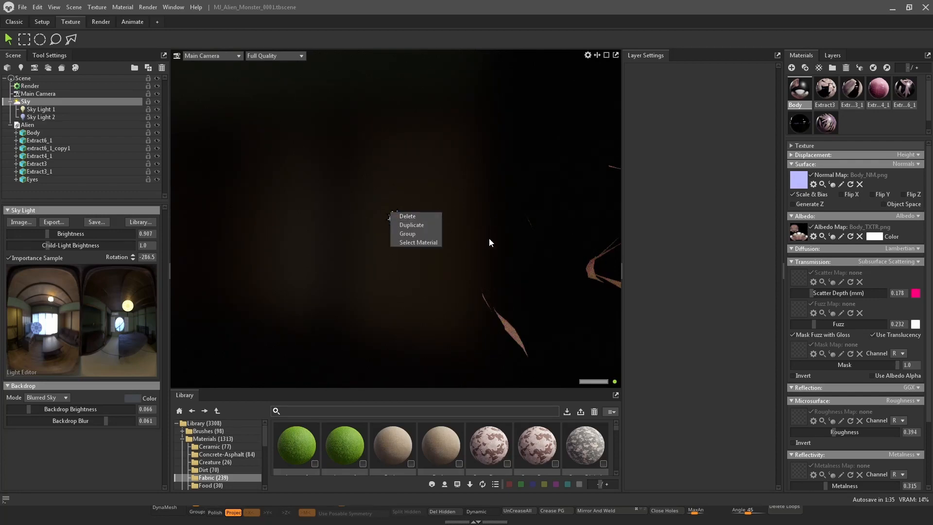
left_click(602, 265)
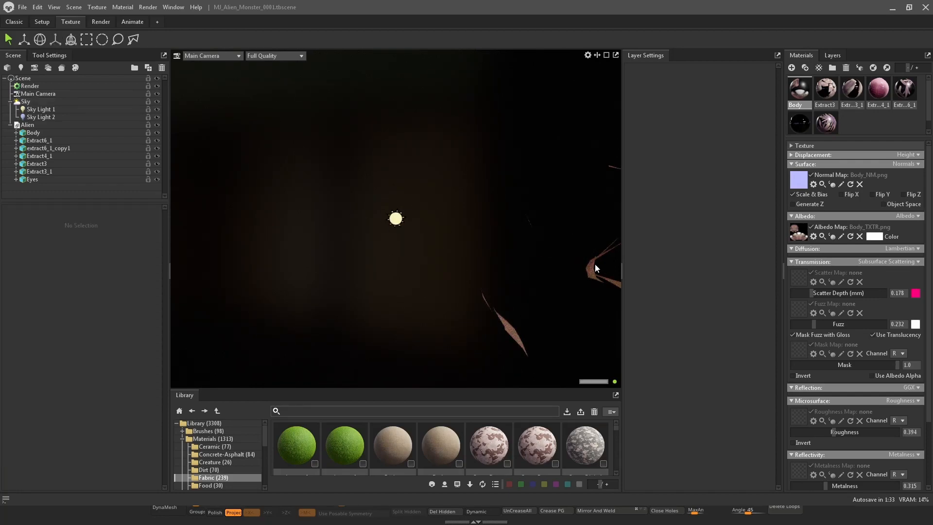
Frame the Body in the Main Camera view and orbit to a three-quarter view of the bust
left_click(47, 132)
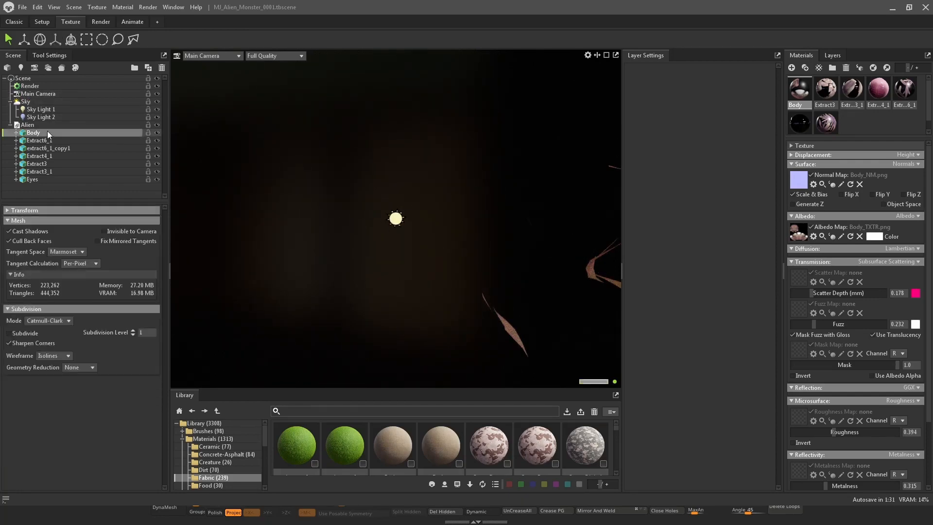
right_click(393, 171)
right_click_drag(393, 171, 456, 184, "alt")
key("ctrl+f")
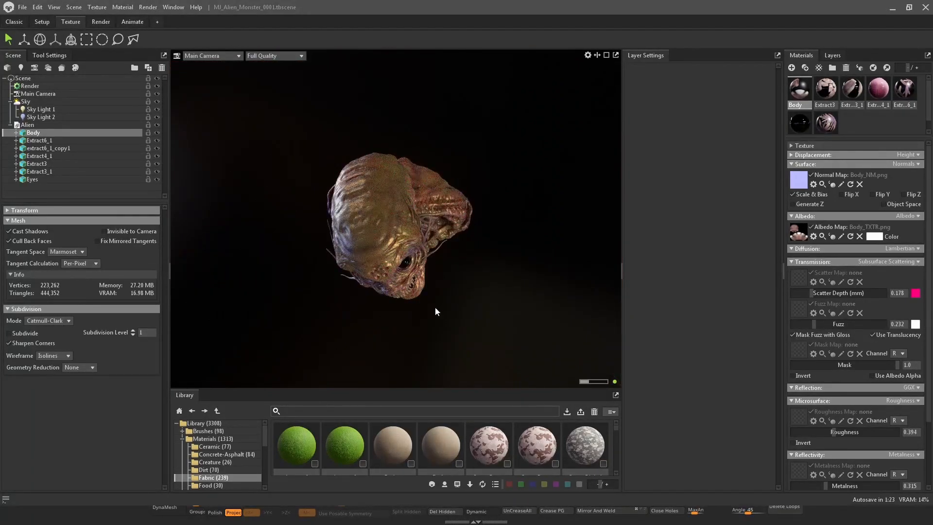
left_click_drag(436, 307, 494, 180, "alt")
right_click_drag(494, 180, 505, 219, "alt")
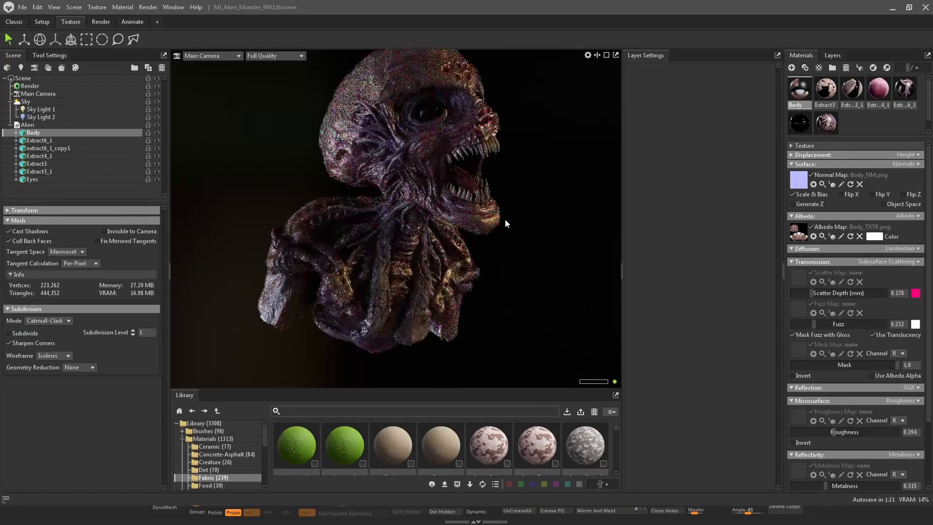
middle_click_drag(506, 219, 492, 295, "alt")
left_click_drag(492, 296, 513, 280, "alt")
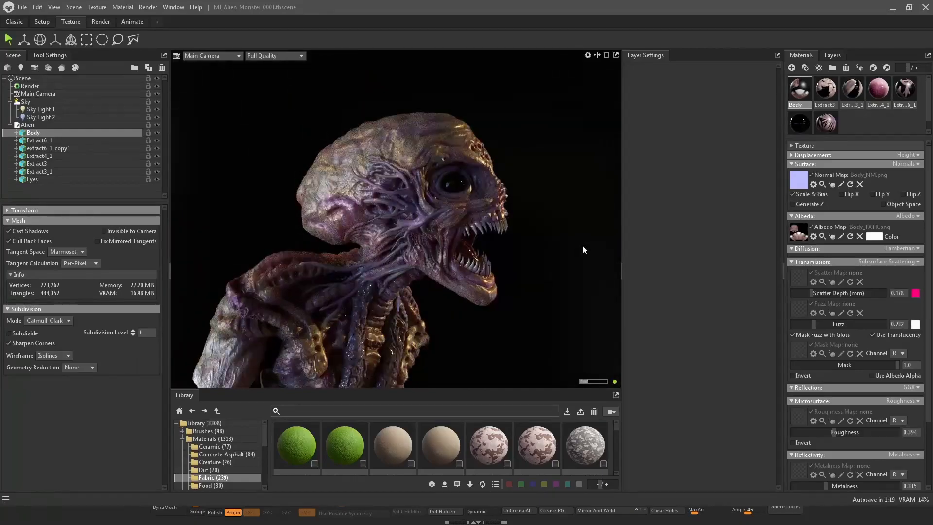
left_click_drag(581, 250, 404, 256, "alt")
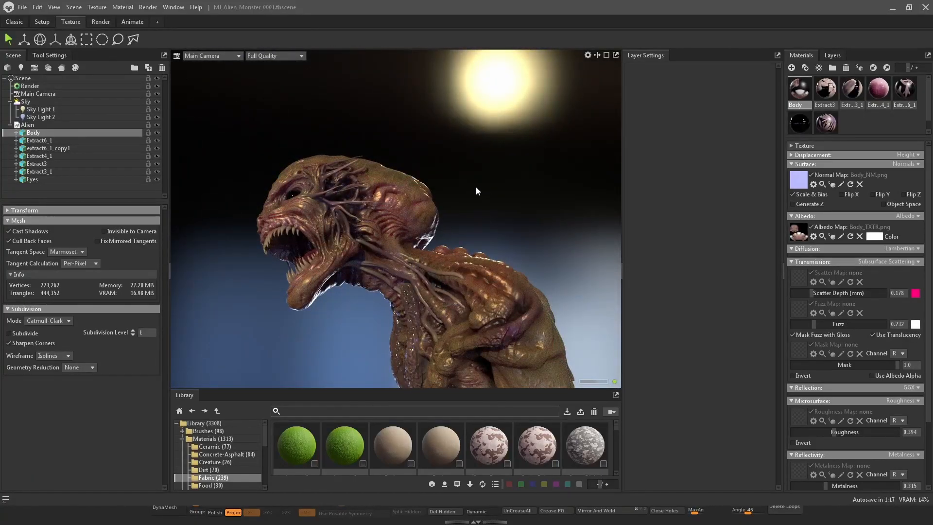
left_click_drag(476, 186, 654, 180, "alt")
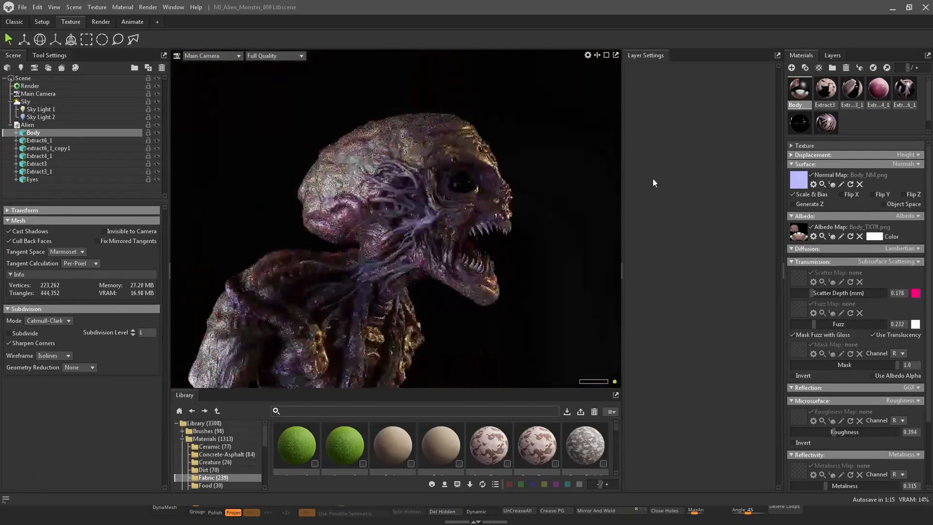
right_click_drag(568, 163, 564, 167, "alt")
middle_click_drag(565, 167, 565, 174, "alt")
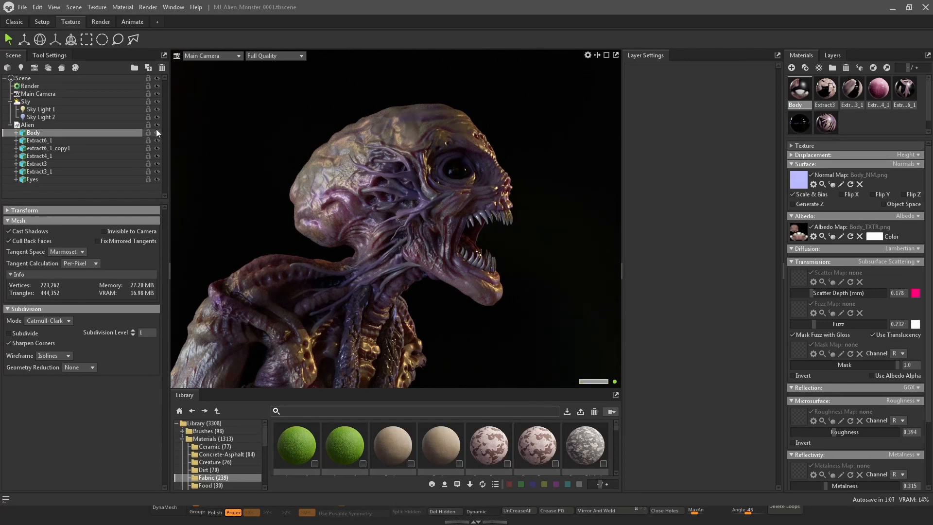
Duplicate the Main Camera
left_click(43, 95)
right_click(43, 97)
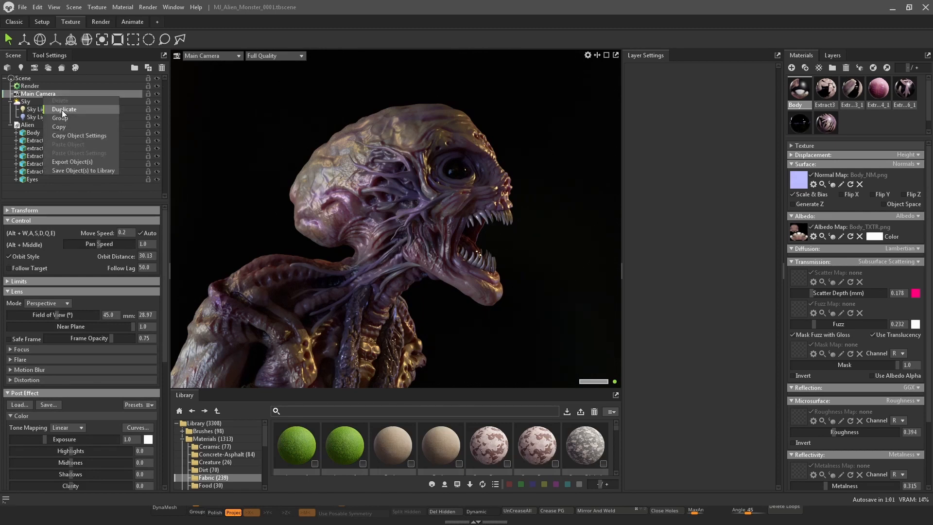
left_click(62, 110)
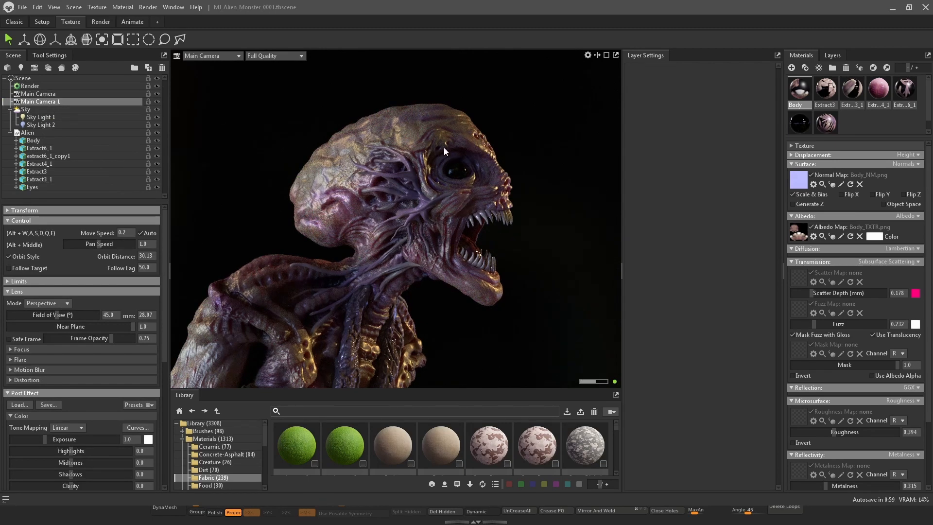
Switch the viewport to Main Camera 1 and orbit it to a side view with the sun behind the head
left_click(228, 57)
mouse_move(231, 65)
left_click(273, 74)
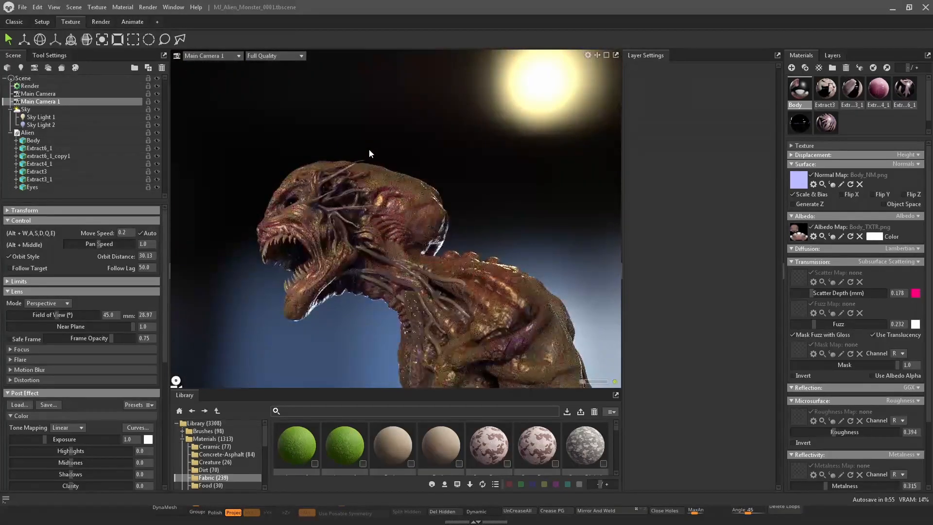
left_click_drag(400, 149, 507, 170)
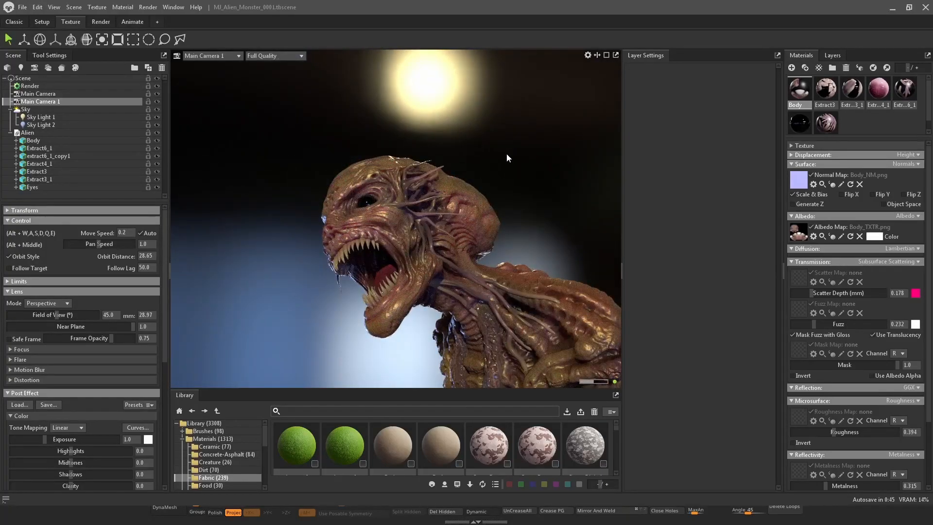
Switch the viewport back to the Main Camera and undo the last change
left_click(213, 55)
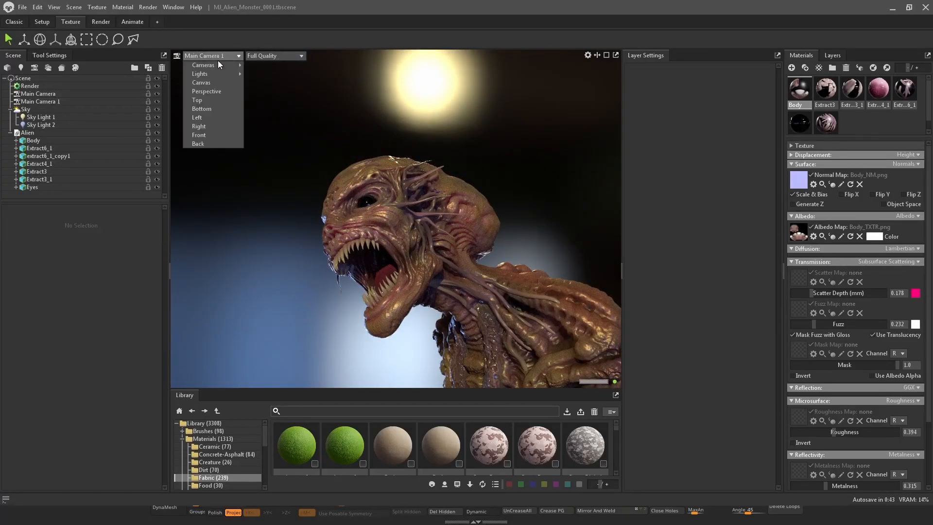
mouse_move(227, 66)
left_click(269, 68)
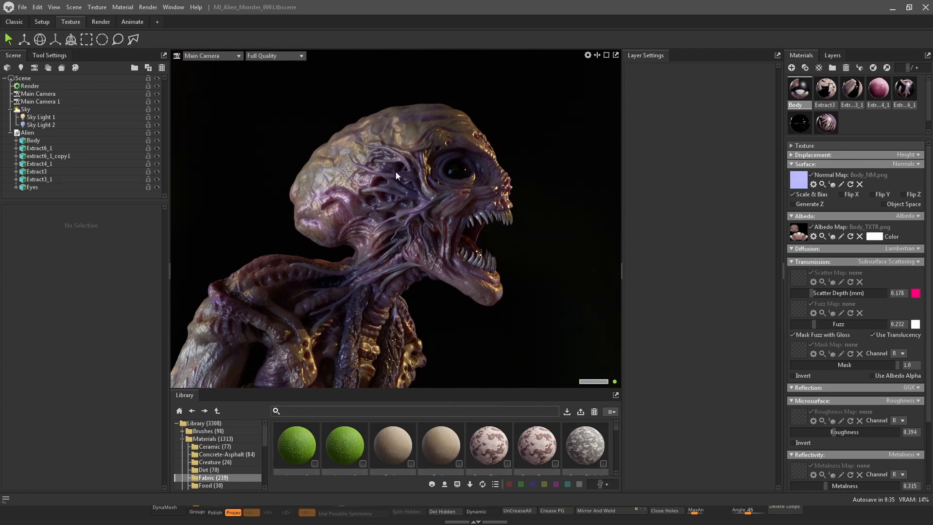
key("ctrl+z")
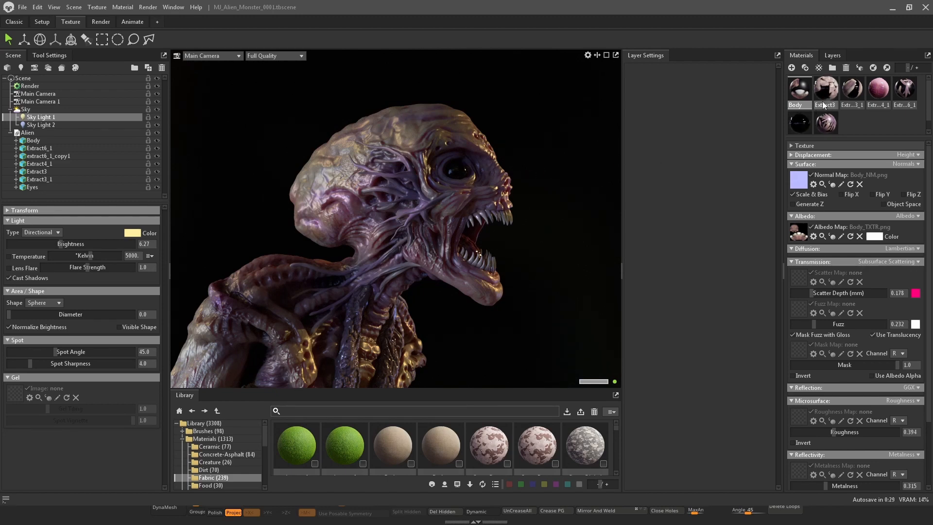
Copy the Body material's transmission data
right_click(825, 262)
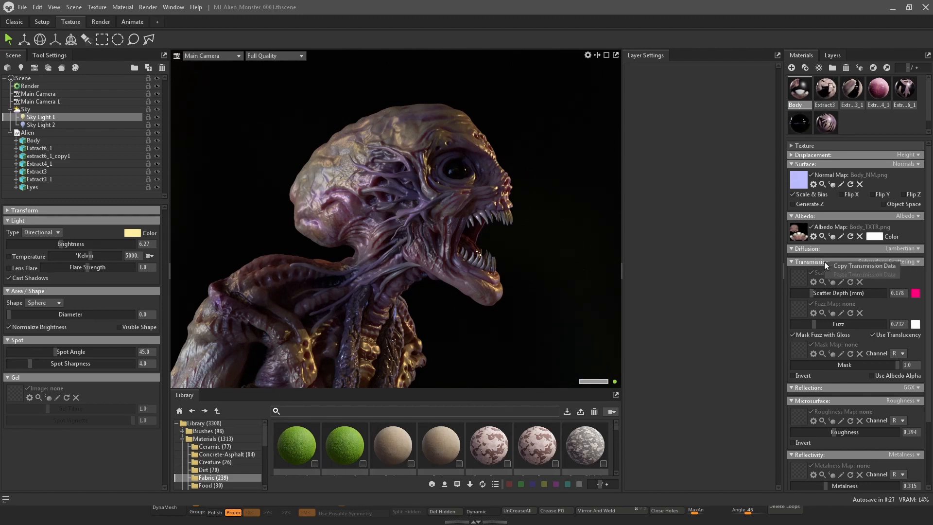
left_click(868, 270)
right_click(818, 261)
left_click(848, 265)
Select the Extract3_1 material and set its transmission to Subsurface Scattering
left_click(829, 87)
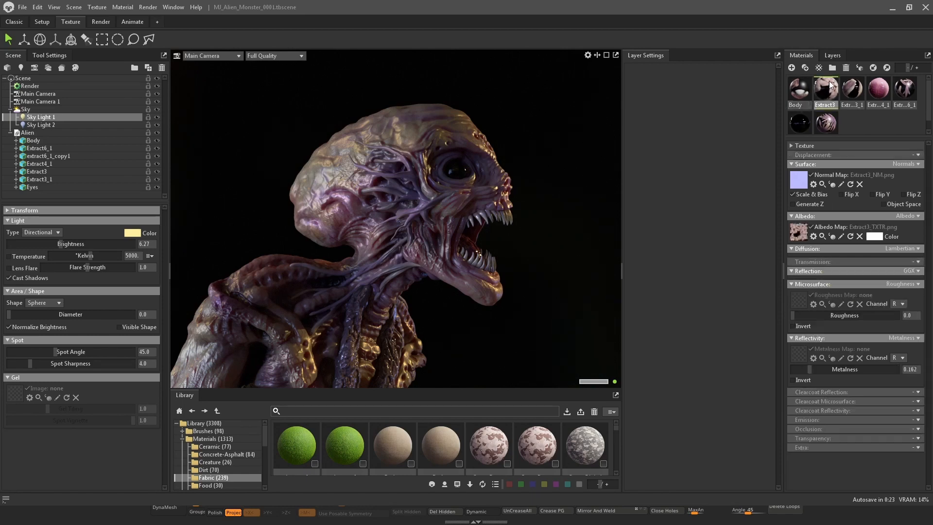
left_click(851, 88)
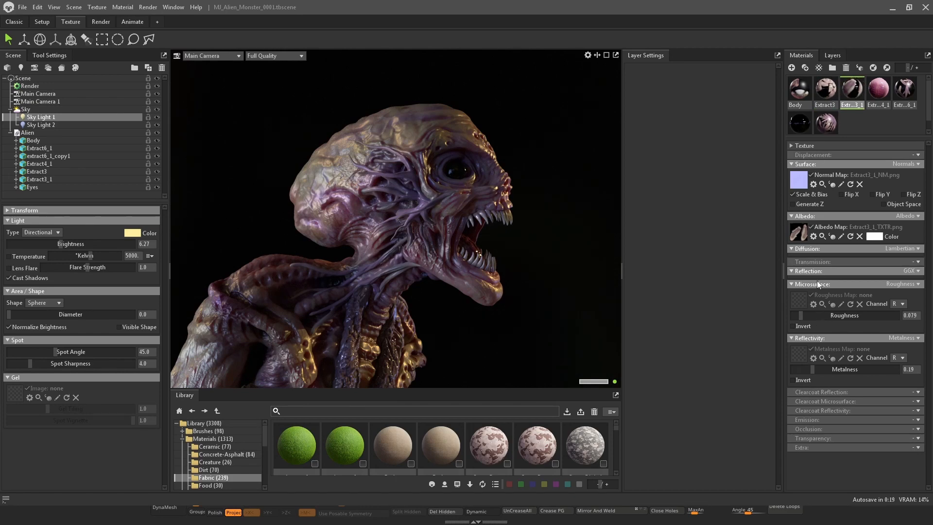
left_click(918, 262)
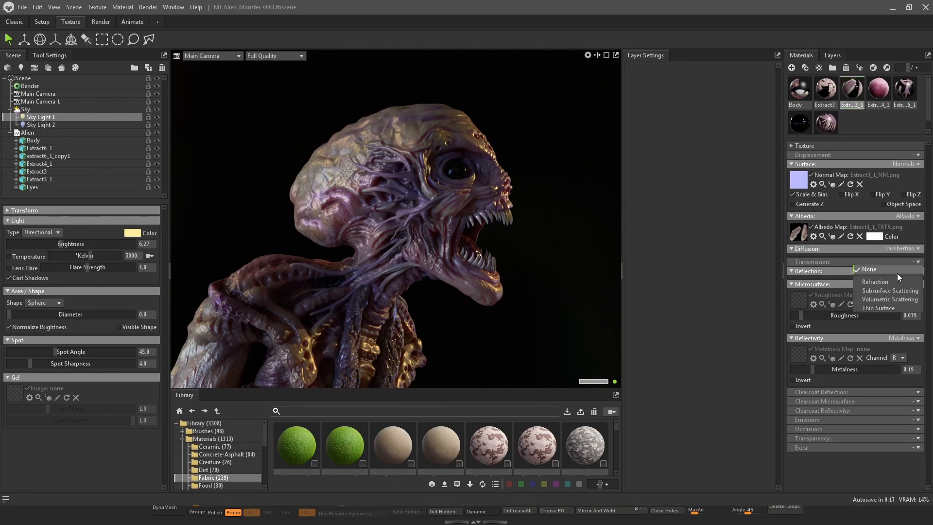
left_click(903, 291)
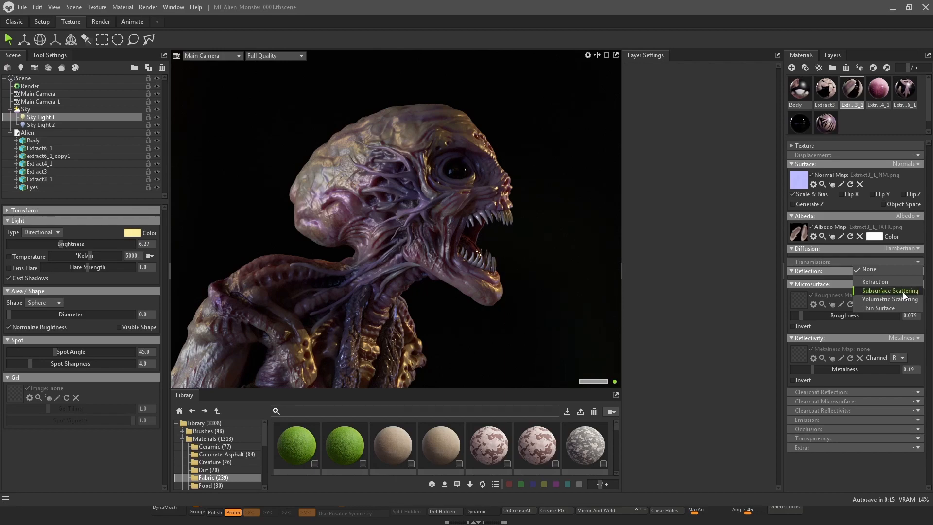
Paste the Body material's transmission data onto the Extract3_1 material
right_click(821, 263)
left_click(842, 275)
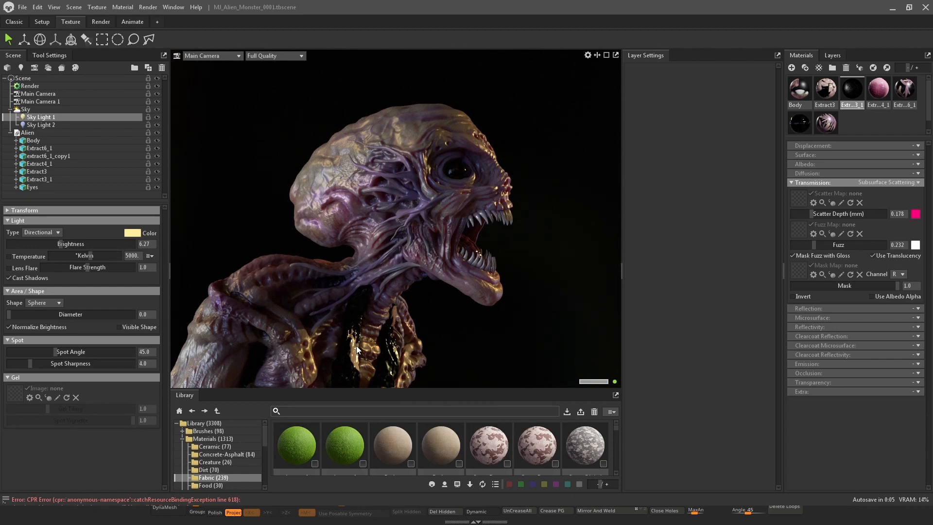
right_click(830, 182)
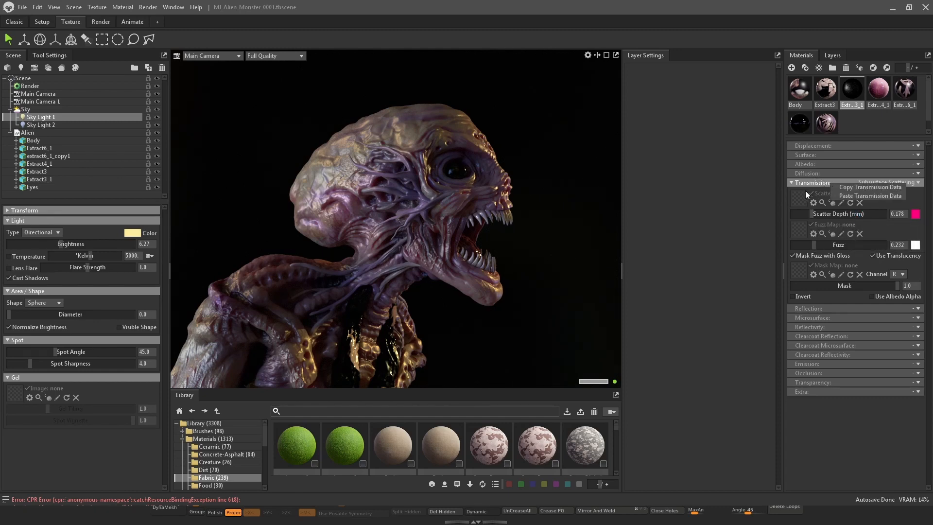
left_click(870, 195)
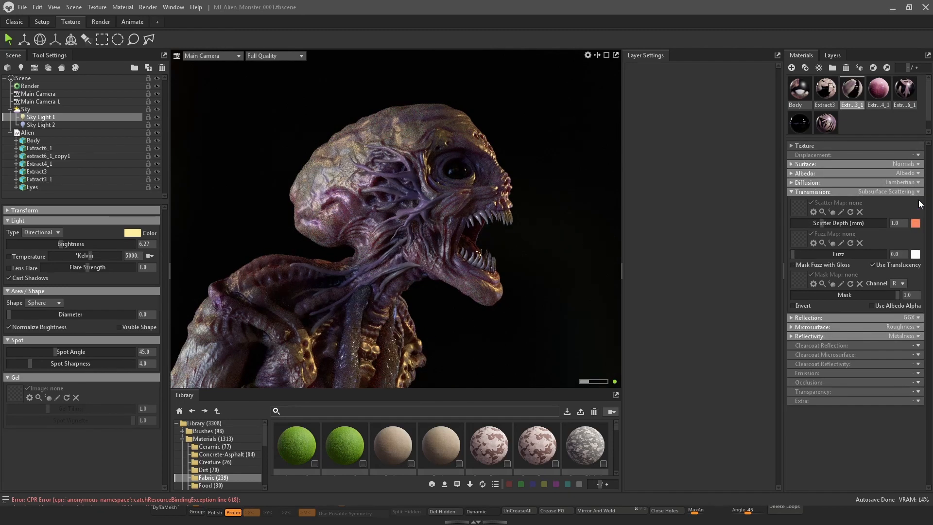
left_click(791, 182)
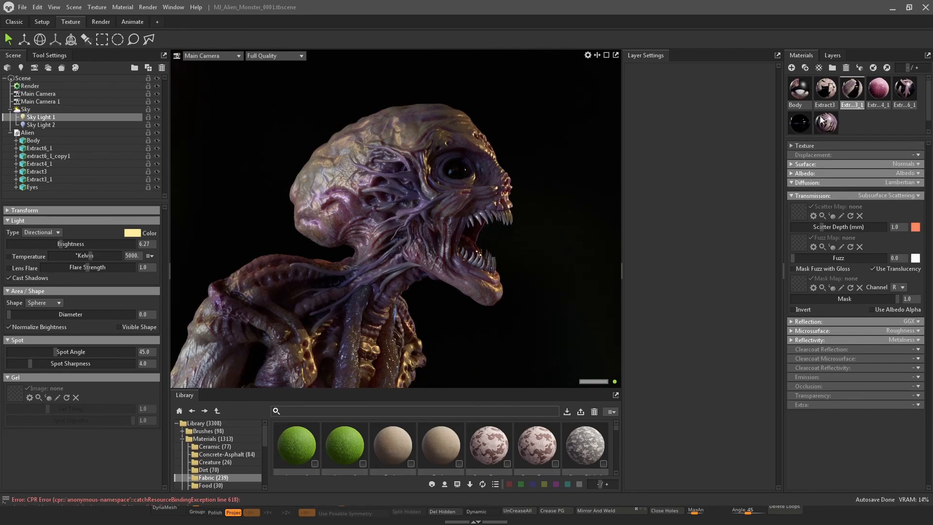
Match Extract3_1's scatter depth and scatter color to the Body material's subsurface settings
left_click(793, 85)
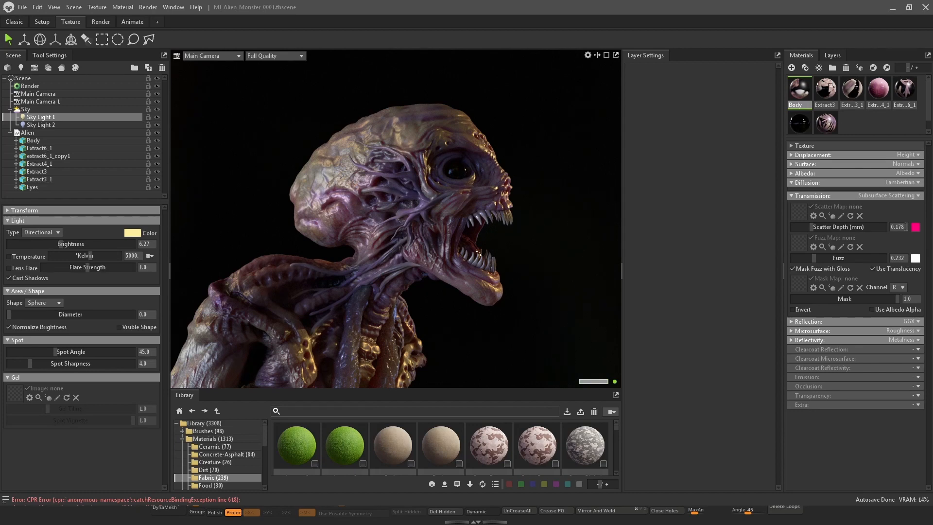
left_click(905, 227)
left_click(852, 89)
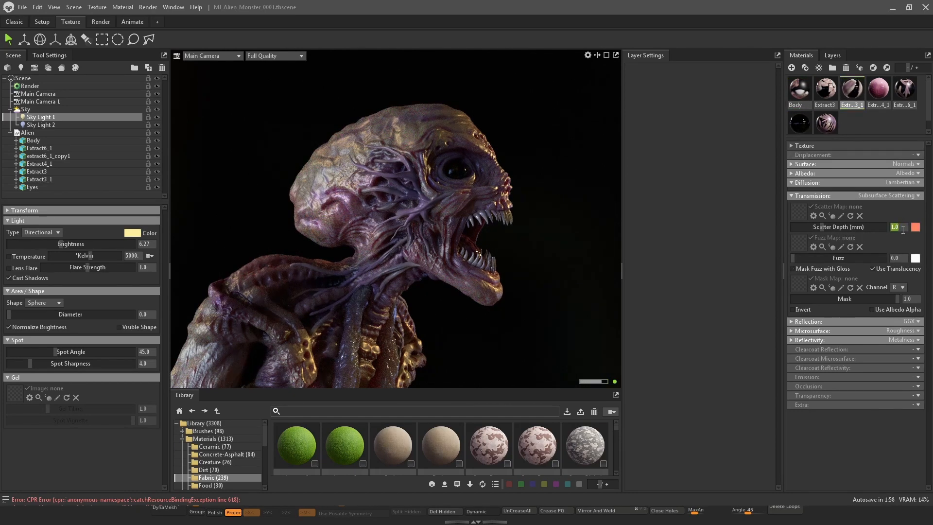
left_click(801, 88)
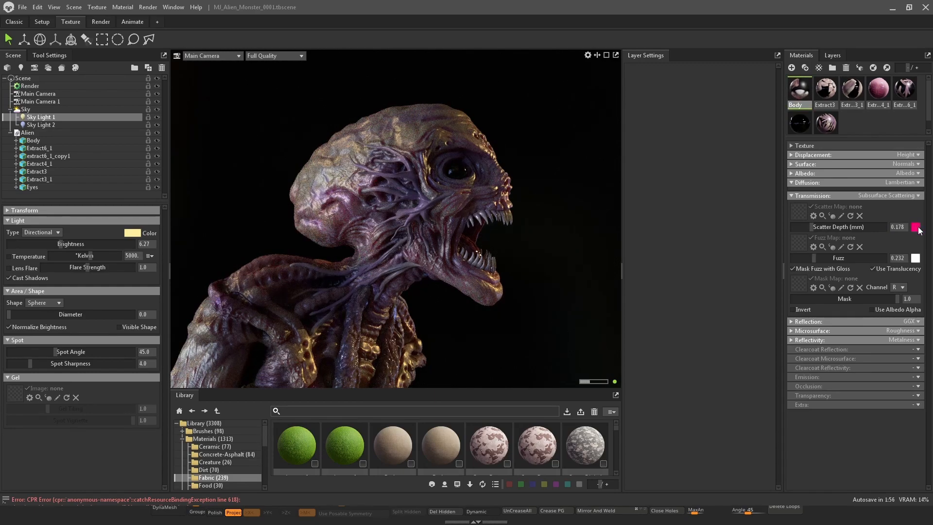
left_click(849, 95)
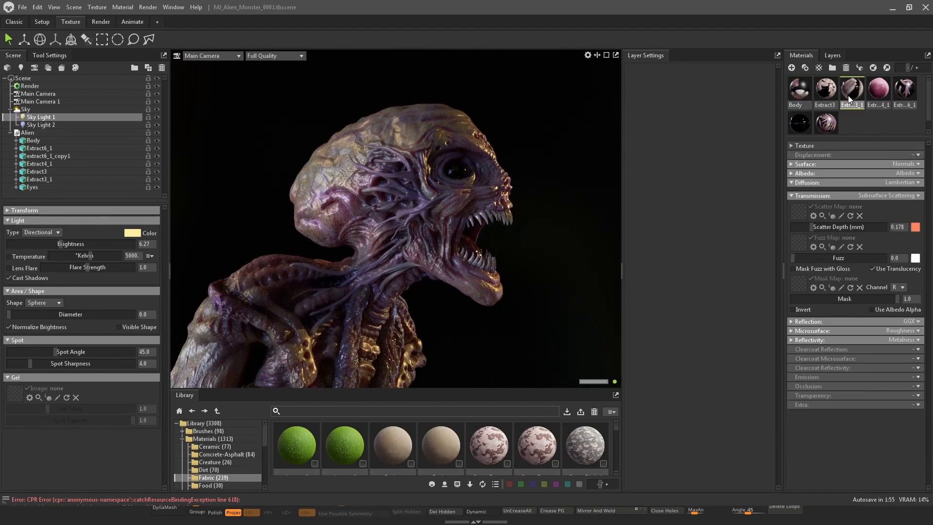
right_click(916, 230)
left_click(917, 239)
Try pasting the Body material's transmission data onto Extract4_1, then undo the paste
left_click(880, 84)
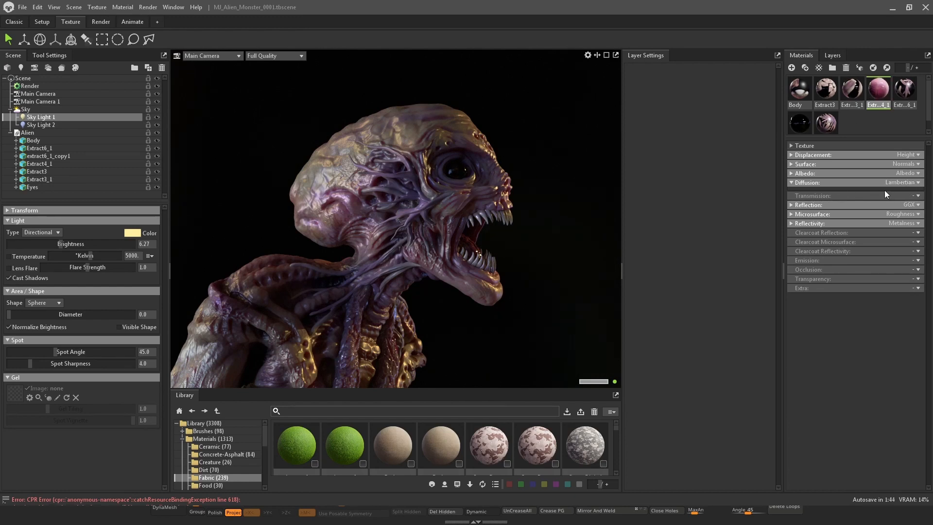
left_click(919, 195)
left_click(827, 195)
right_click(828, 196)
left_click(801, 92)
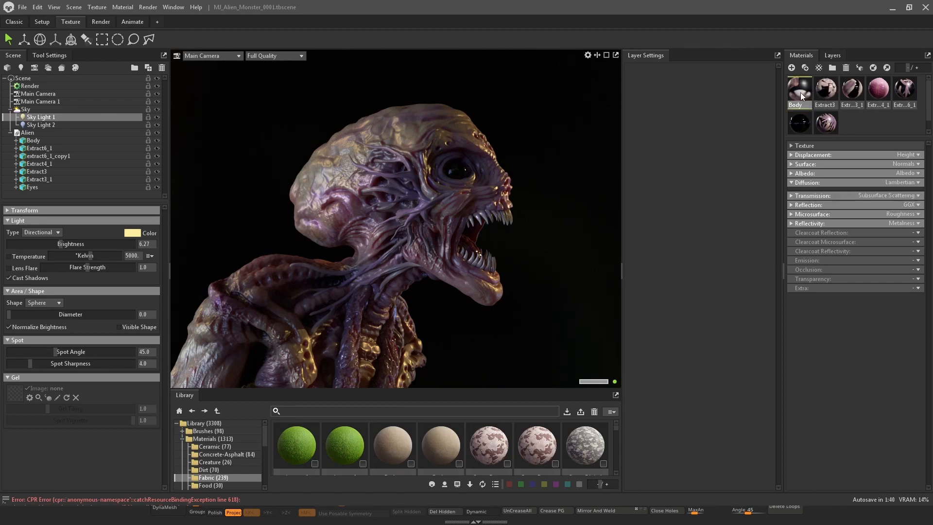
right_click(818, 196)
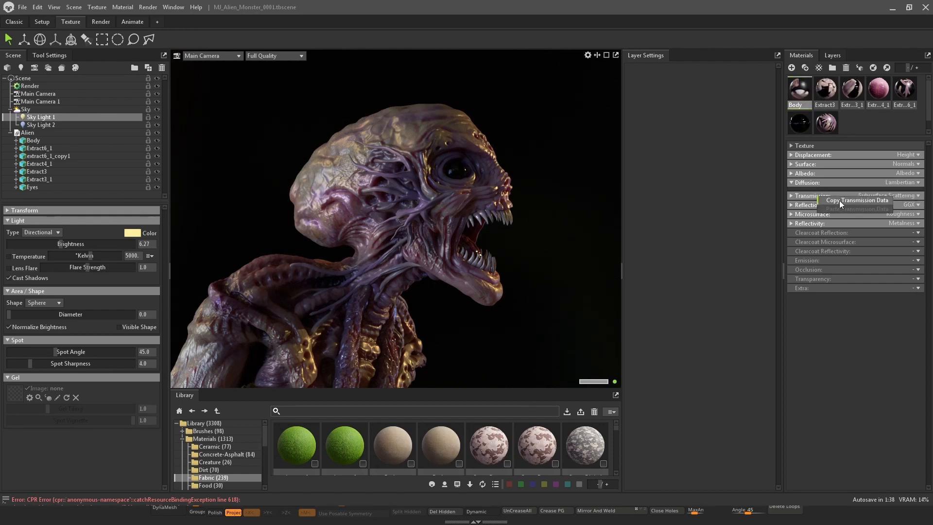
left_click(862, 200)
left_click(878, 91)
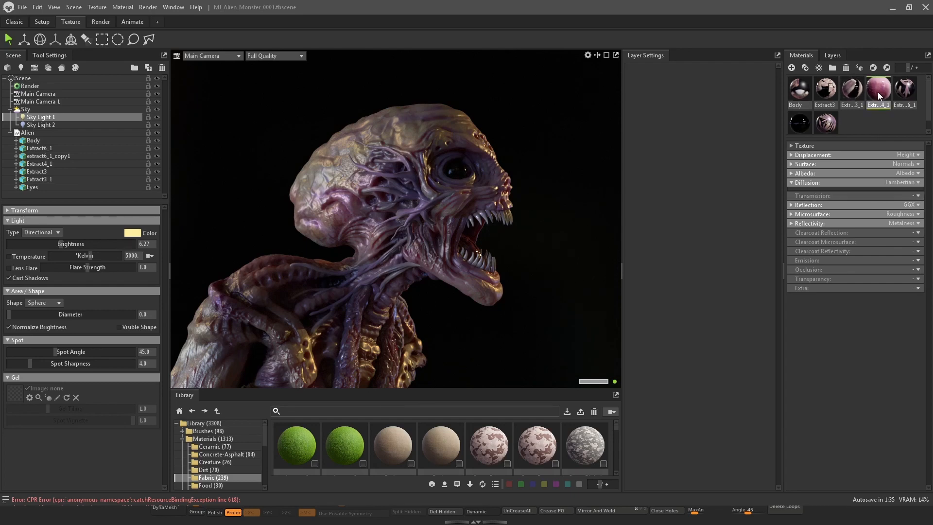
right_click(816, 196)
left_click(850, 206)
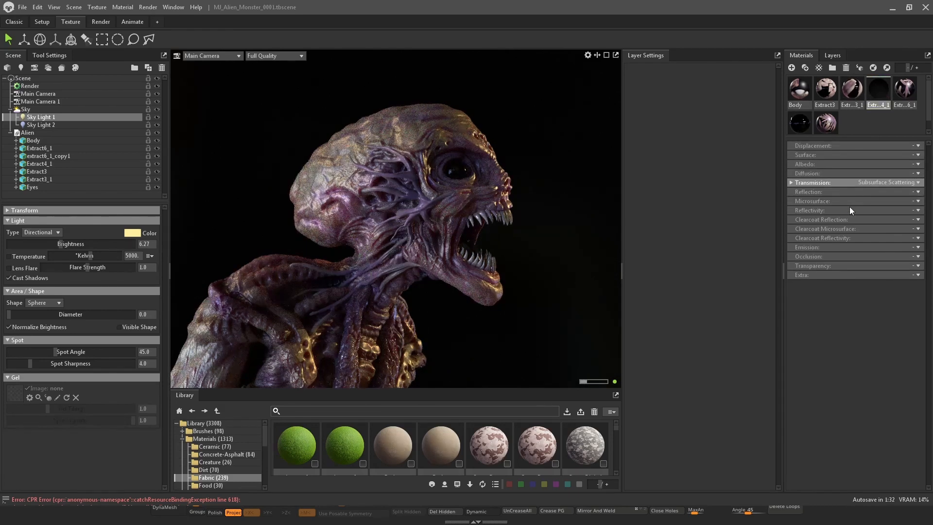
key("ctrl+z")
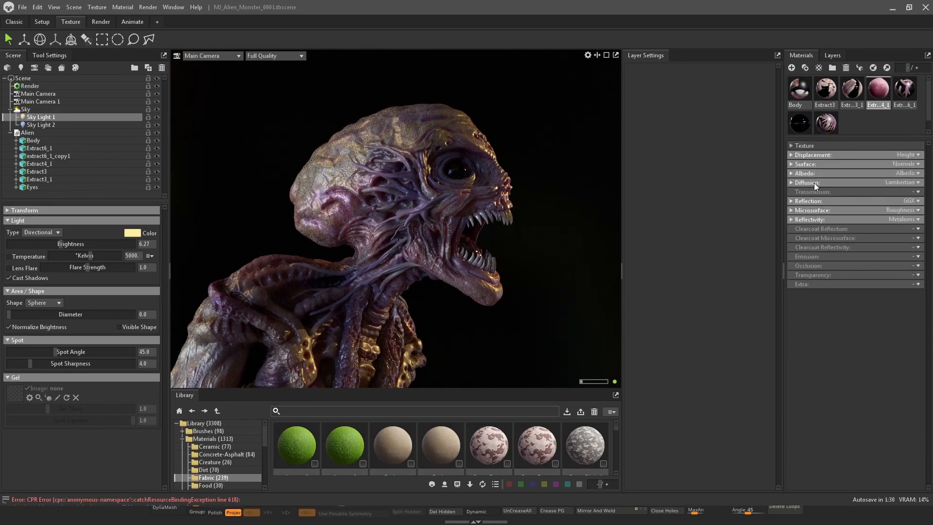
Set the Extract4_1 material's transmission to Subsurface Scattering
left_click(918, 192)
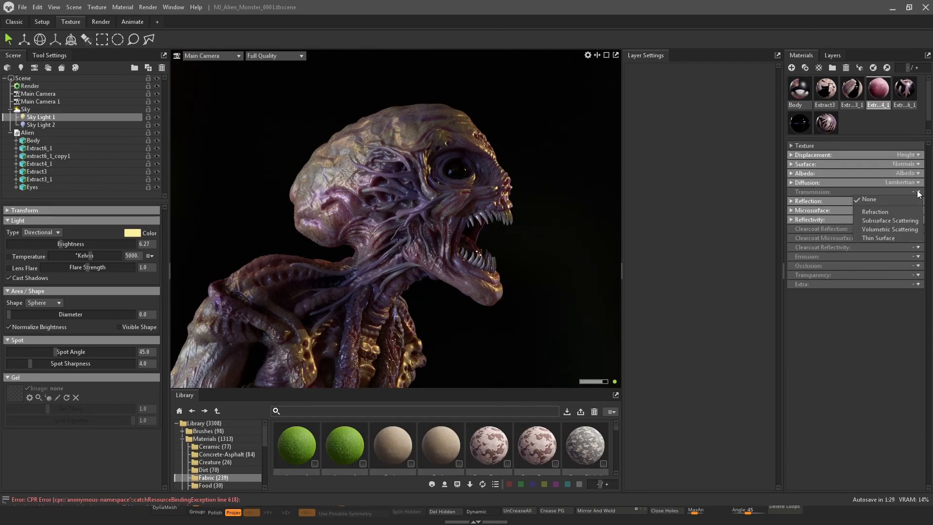
left_click(900, 218)
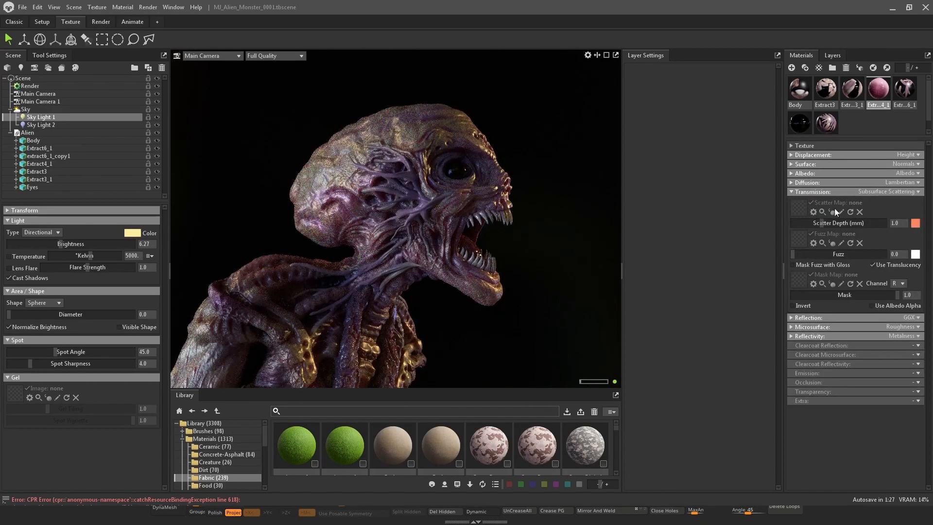
left_click(896, 223)
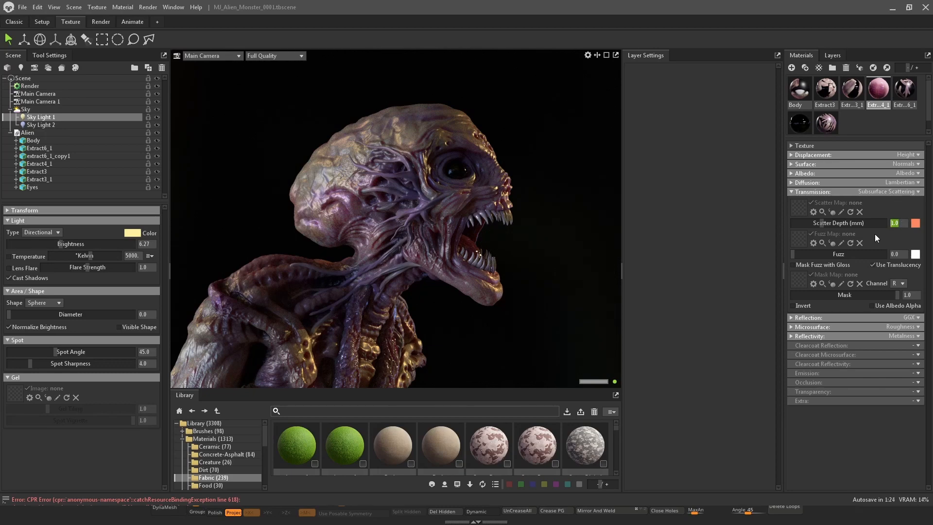
right_click(915, 225)
left_click(897, 212)
Copy the Body's scatter color onto Extract4_1 and increase its scatter depth
left_click(800, 90)
right_click(916, 223)
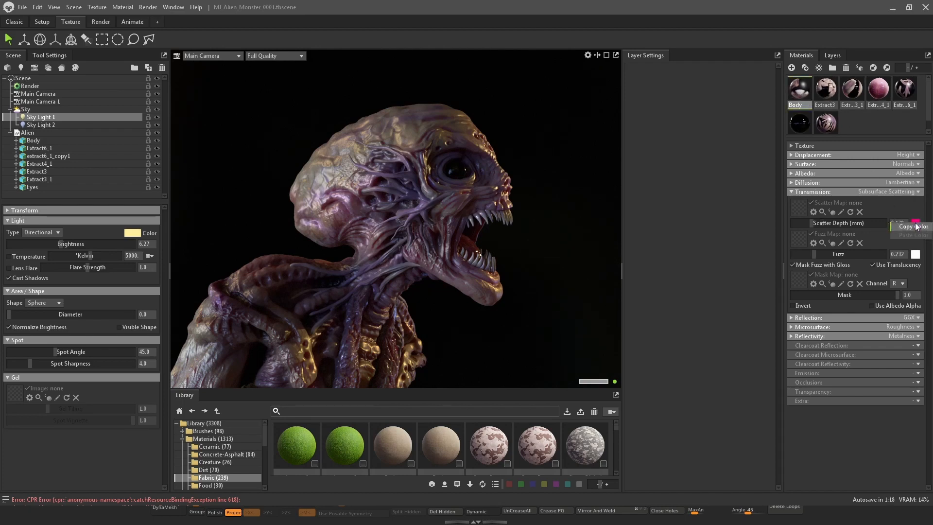
left_click(916, 226)
left_click(870, 102)
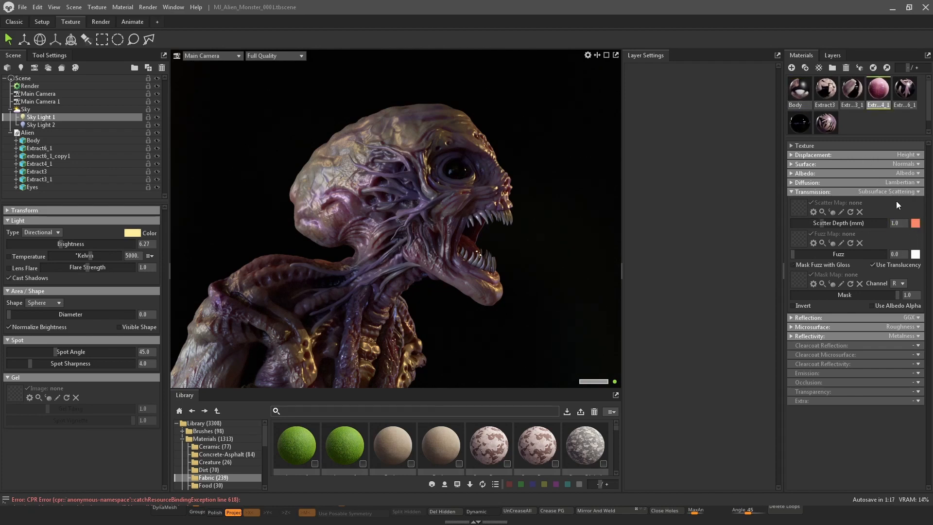
right_click(915, 225)
left_click(913, 239)
mouse_move(824, 225)
left_mouse_down()
mouse_move(809, 222)
mouse_move(835, 219)
left_mouse_up()
Set Extract6_1's transmission to Subsurface Scattering with a scatter depth of about 1.85 mm
left_click(904, 90)
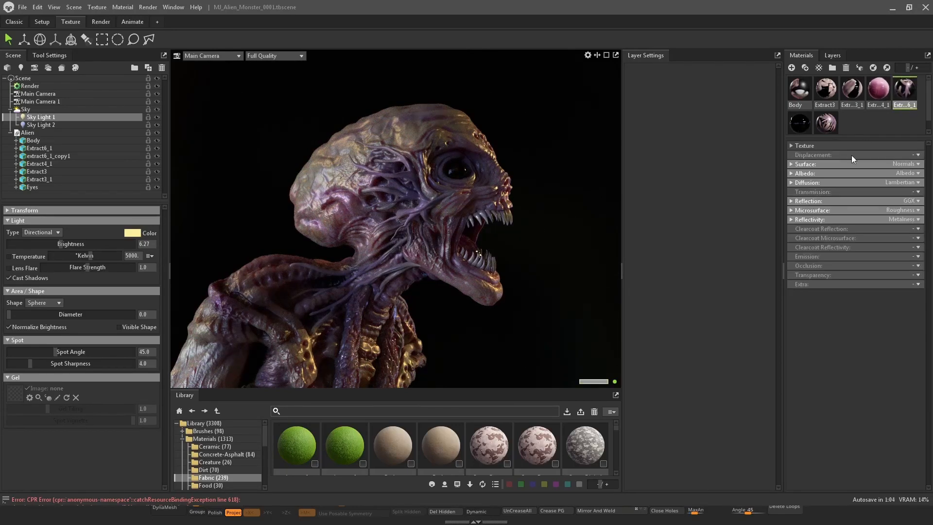
left_click(911, 194)
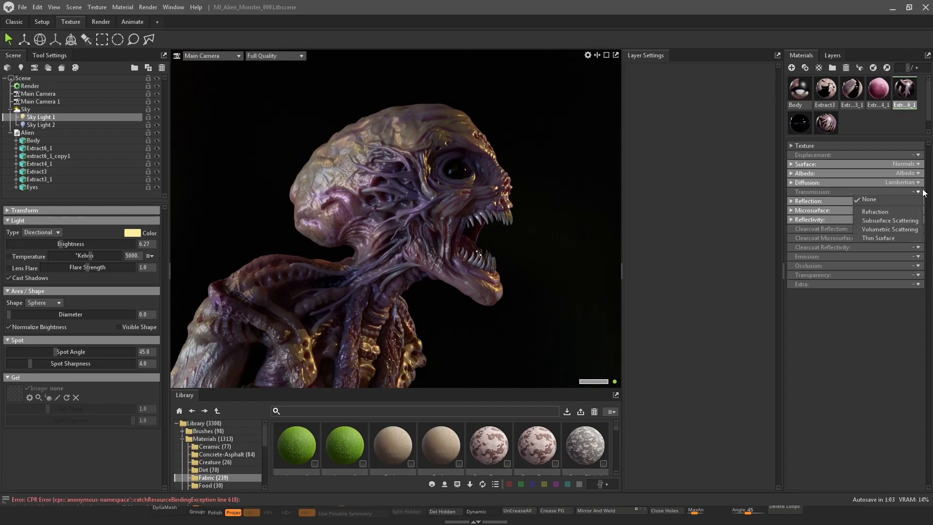
left_click(898, 226)
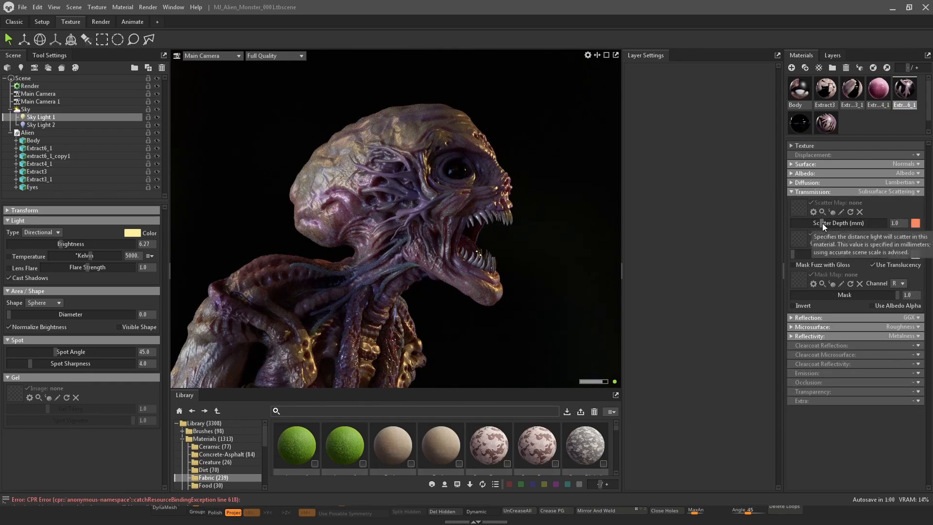
mouse_move(823, 224)
left_mouse_down()
mouse_move(805, 215)
mouse_move(881, 225)
mouse_move(827, 223)
left_mouse_up()
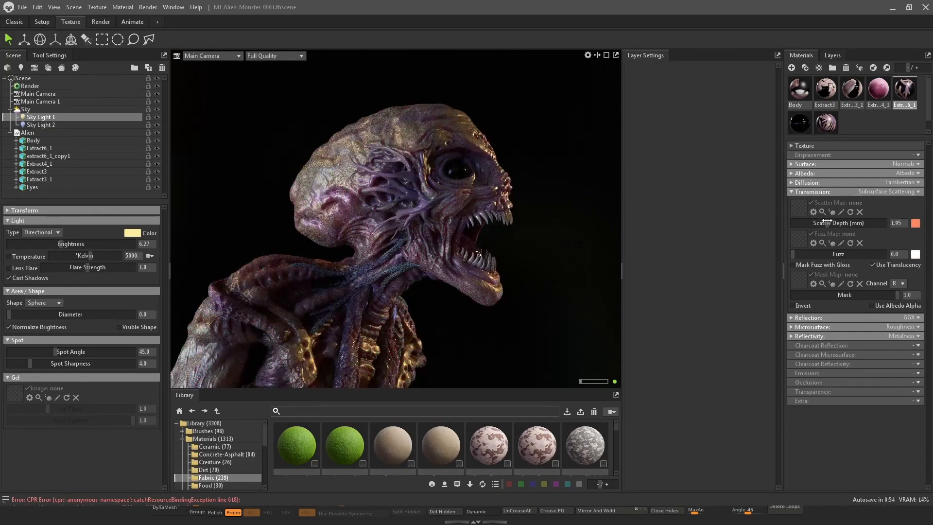
Copy the Body's scatter color onto Extract6_1 and adjust its scatter depth
left_click(800, 90)
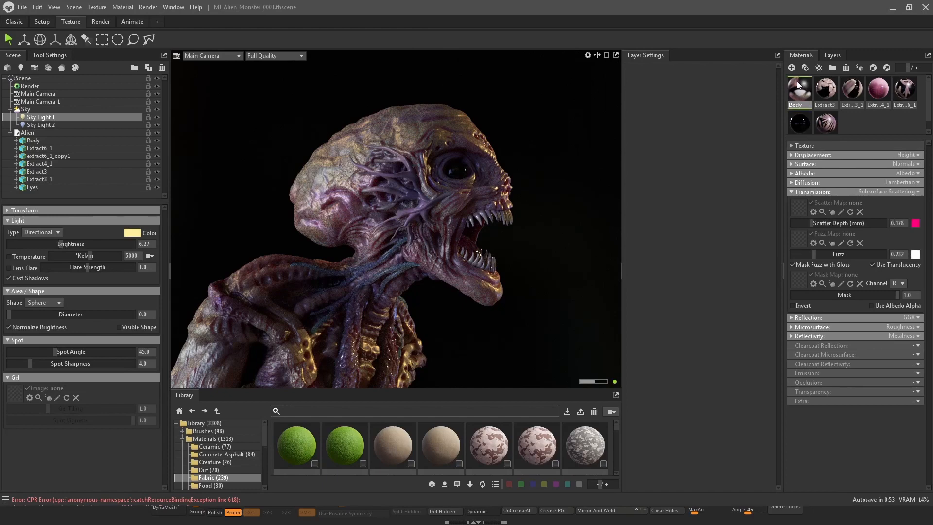
right_click(916, 223)
left_click(913, 226)
left_click(904, 90)
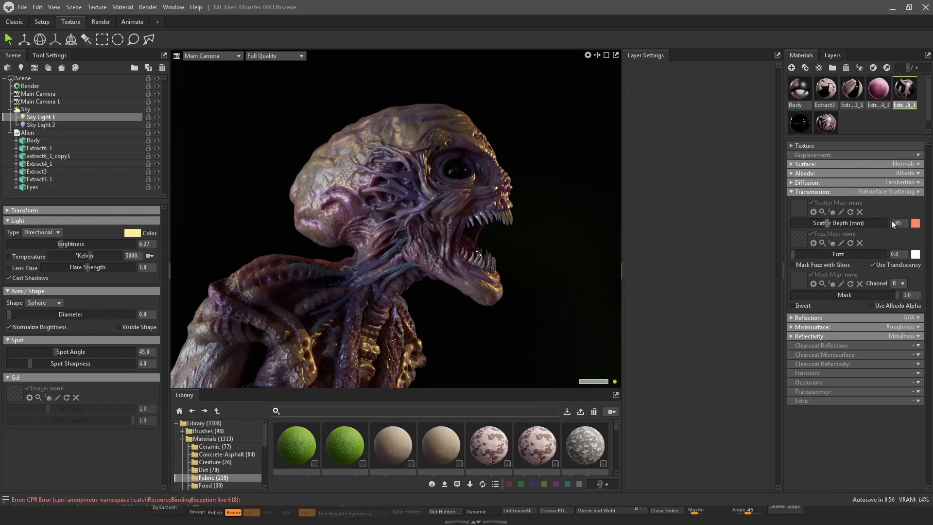
right_click(917, 229)
left_click(897, 238)
mouse_move(817, 222)
left_mouse_down()
mouse_move(874, 224)
mouse_move(820, 216)
left_mouse_up()
Give Extract3 subsurface scattering with the Body's scatter color and a scatter depth of about 0.755 mm
left_click(829, 128)
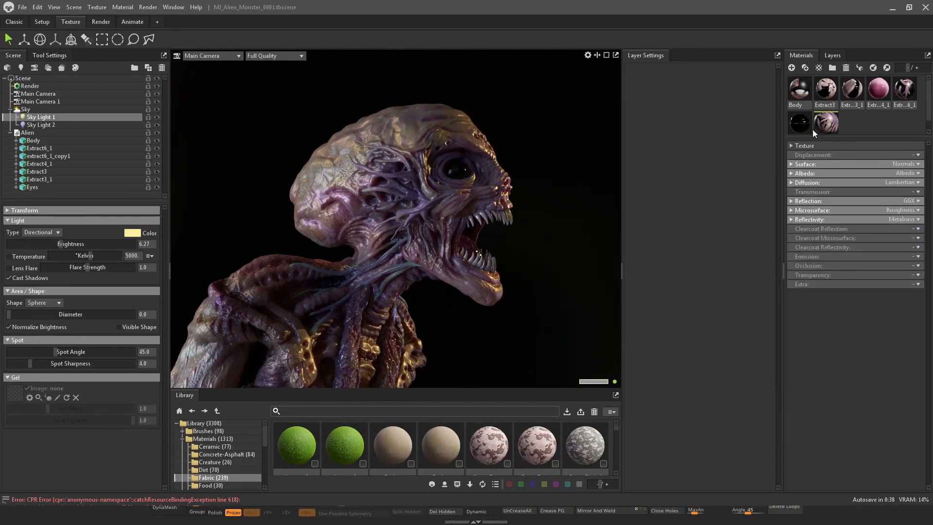
left_click(918, 194)
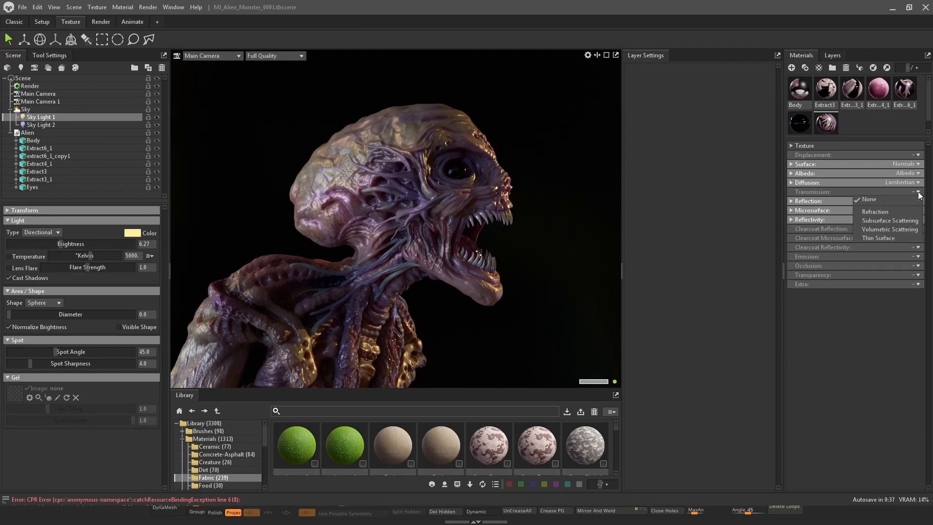
left_click(891, 218)
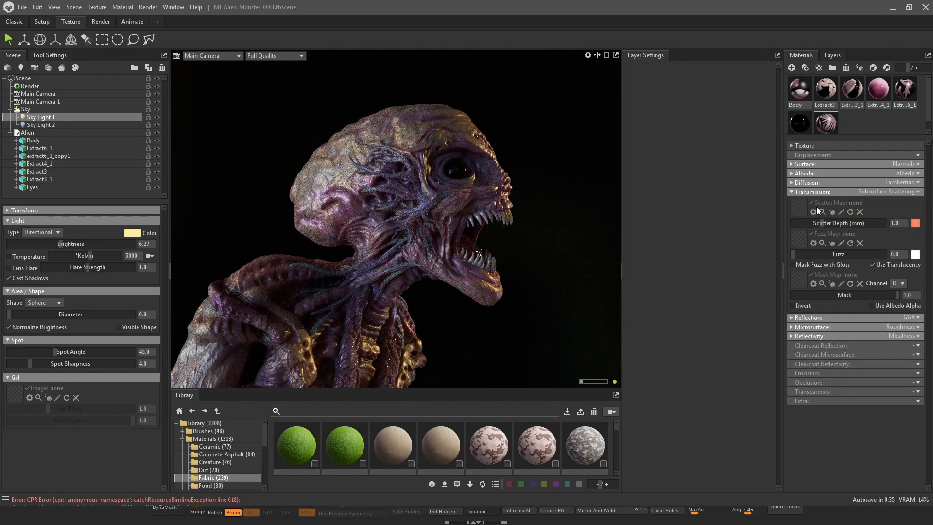
right_click(916, 224)
left_click(913, 237)
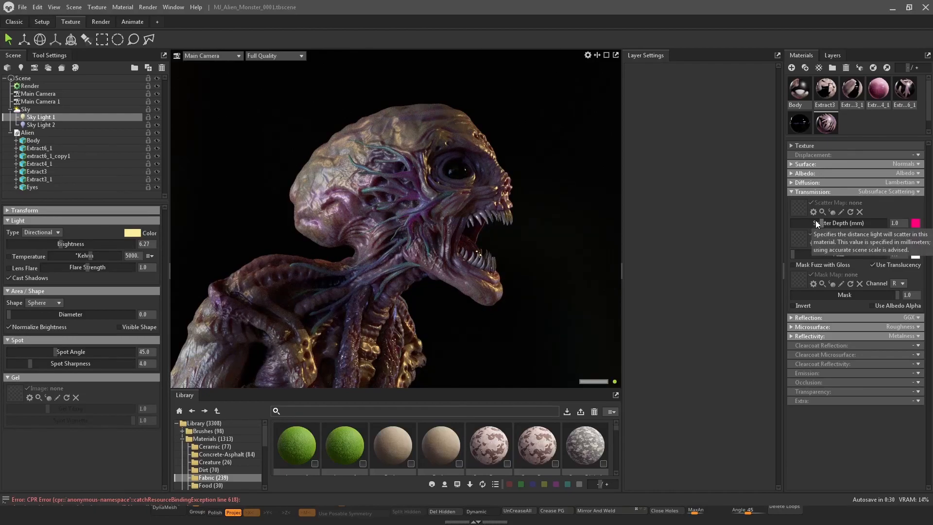
mouse_move(821, 221)
left_mouse_down()
mouse_move(792, 225)
mouse_move(821, 223)
left_mouse_up()
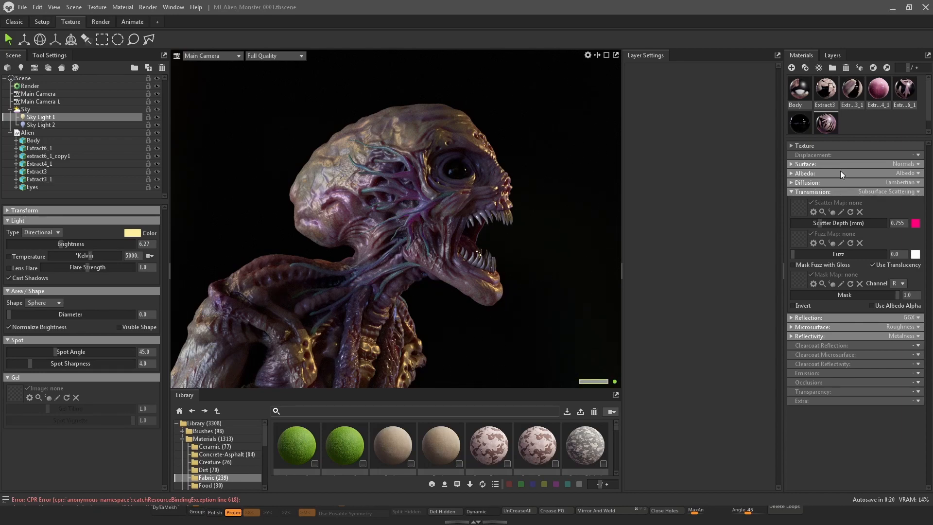
Lower Extract6_1's scatter depth to about 0.196 mm
left_click(905, 89)
mouse_move(827, 223)
left_mouse_down()
mouse_move(802, 234)
mouse_move(815, 233)
left_mouse_up()
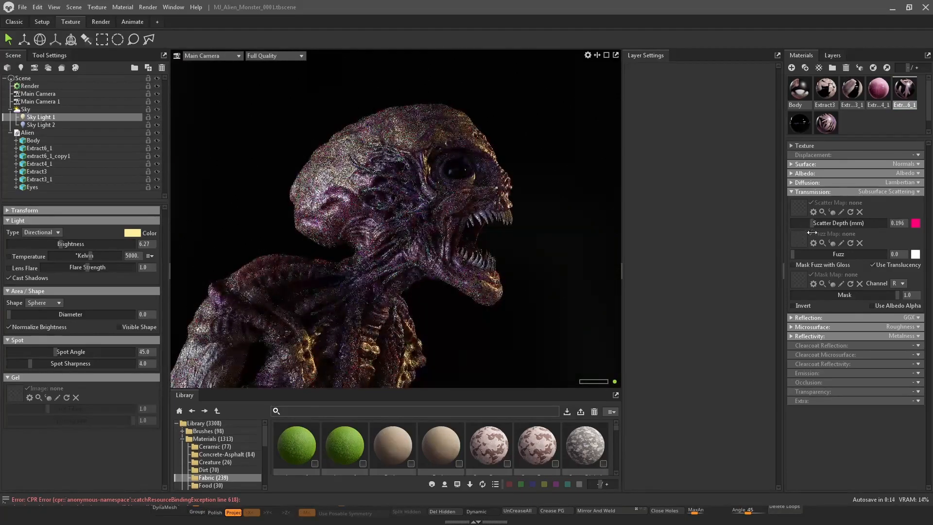
Set Extract3_1's scatter depth to about 1.84 mm
left_click(828, 88)
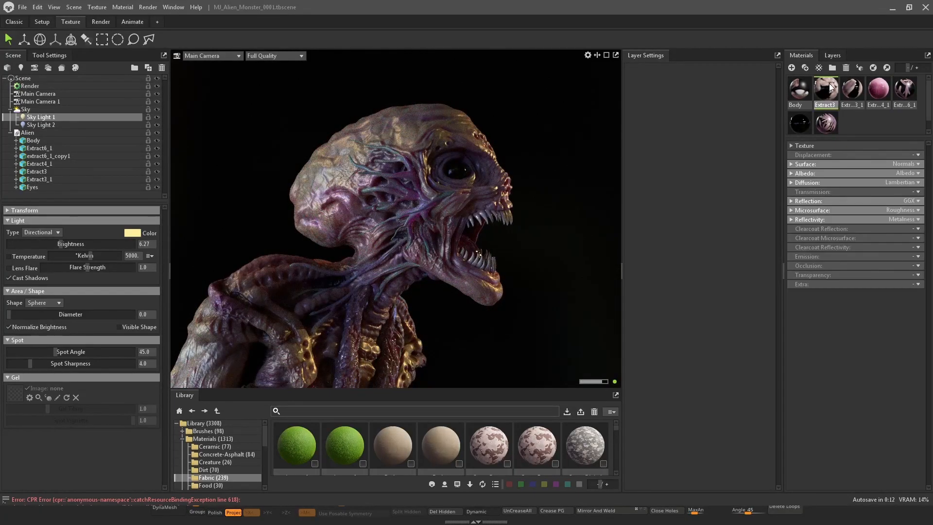
left_click(855, 88)
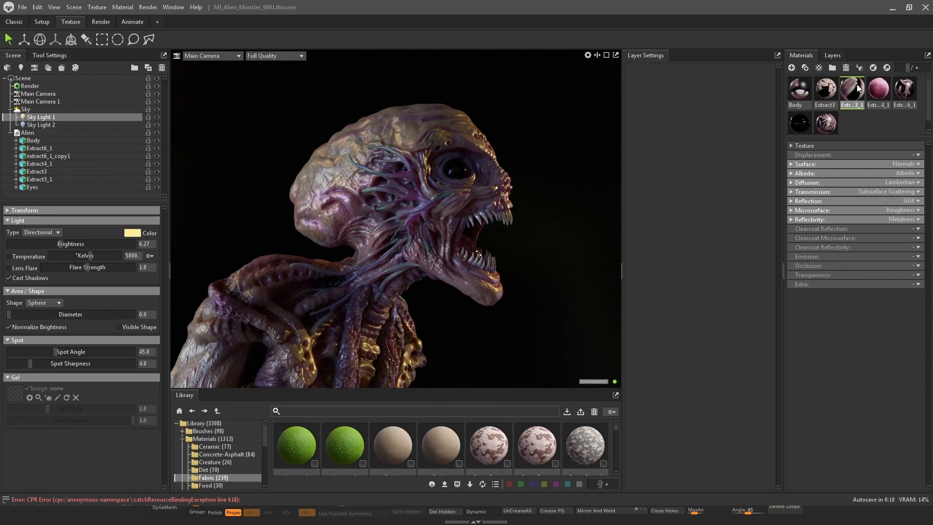
left_click(791, 191)
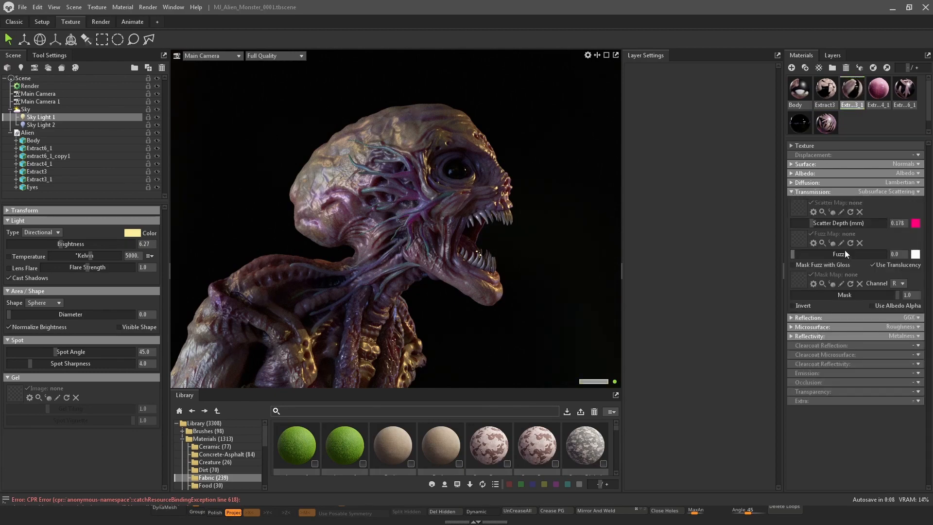
left_click_drag(814, 222, 836, 222)
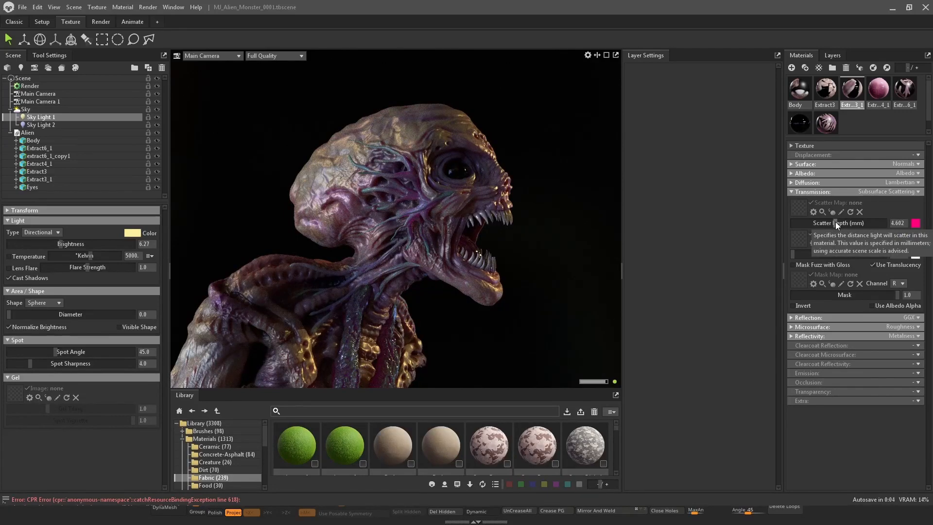
left_click_drag(835, 222, 827, 222)
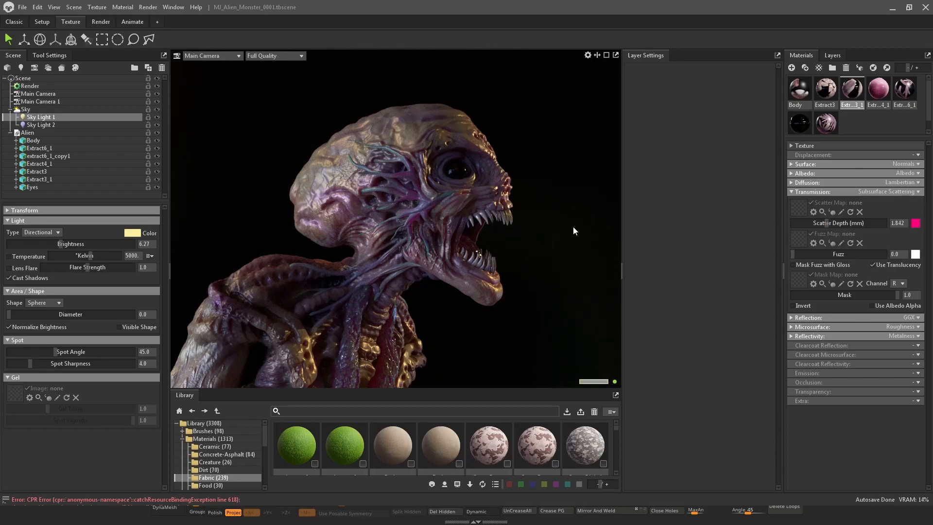
Select the render settings and toggle ray tracing off and on to compare the viewport shading
mouse_move(573, 226)
left_mouse_down()
mouse_move(561, 224)
mouse_move(595, 199)
mouse_move(581, 187)
mouse_move(552, 203)
mouse_move(565, 195)
mouse_move(603, 213)
mouse_move(567, 213)
left_mouse_up()
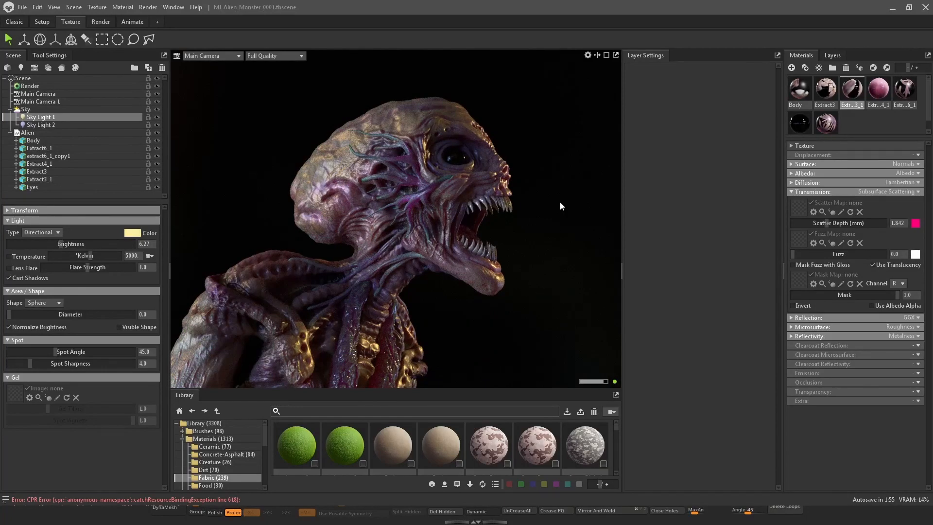
left_click(37, 85)
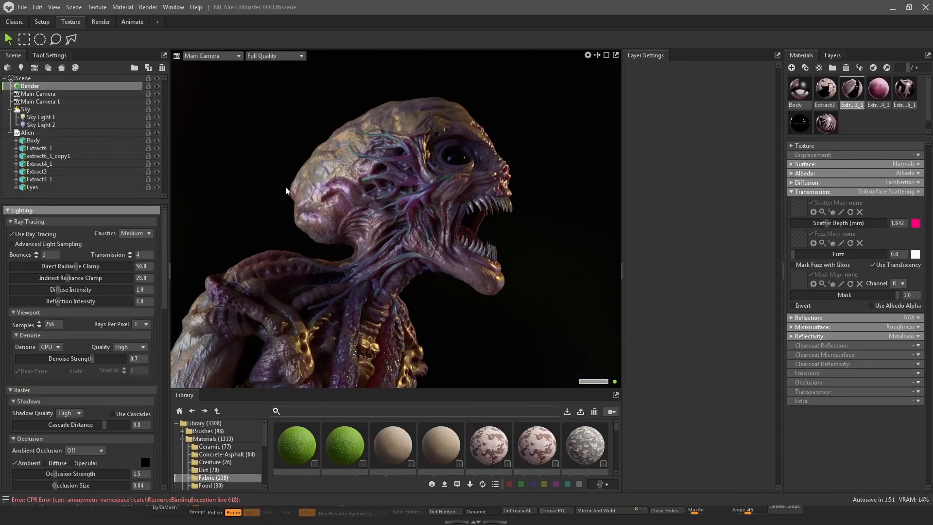
left_click_drag(536, 112, 545, 117, "alt")
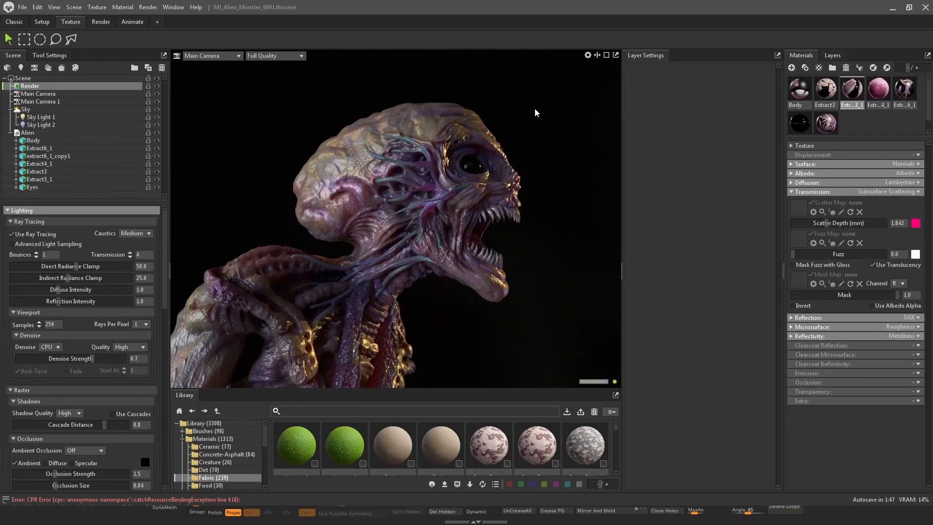
key("ctrl+r")
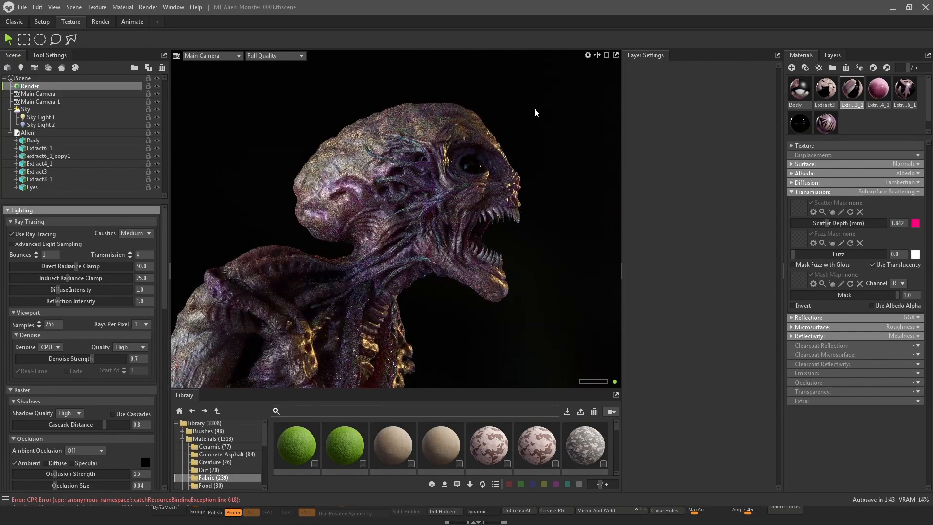
key("ctrl+r")
key("ctrl+r")
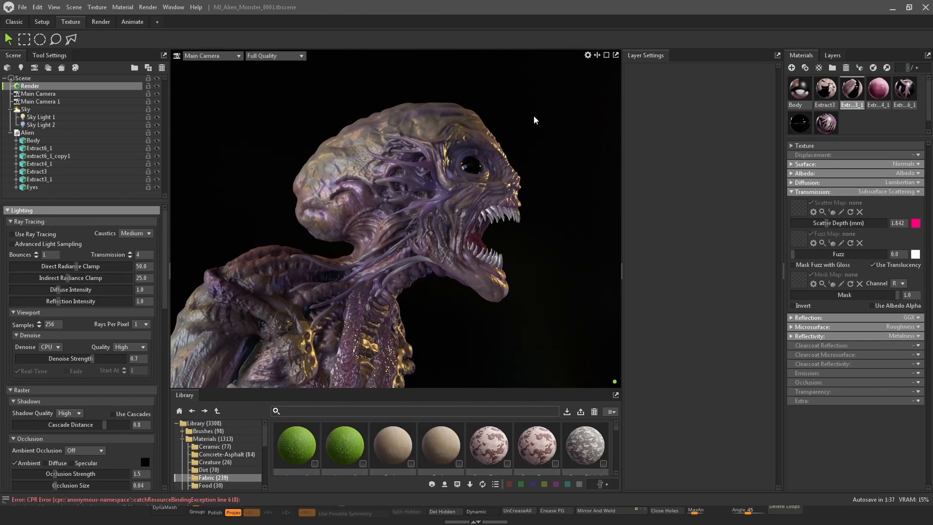
key("ctrl+r")
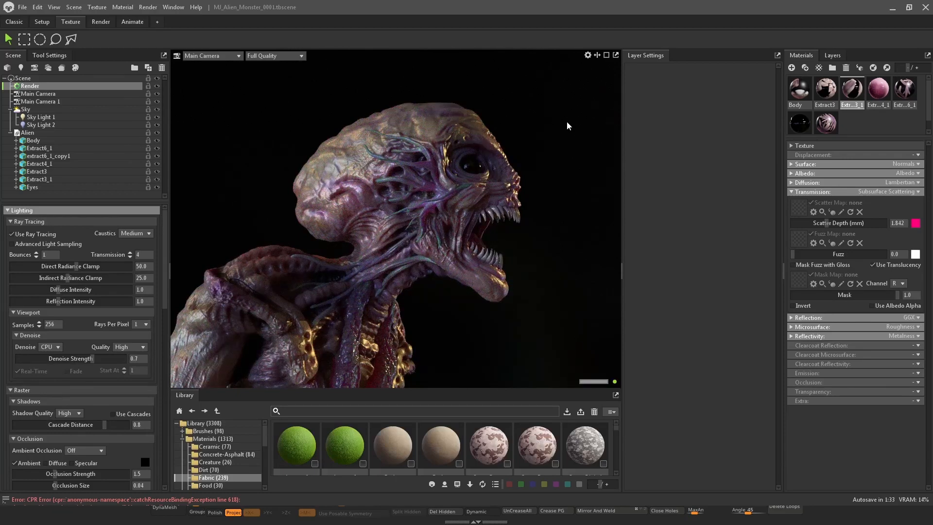
Switch the viewport to Main Camera 1, reframe the bust, and undo the last change
left_click(225, 58)
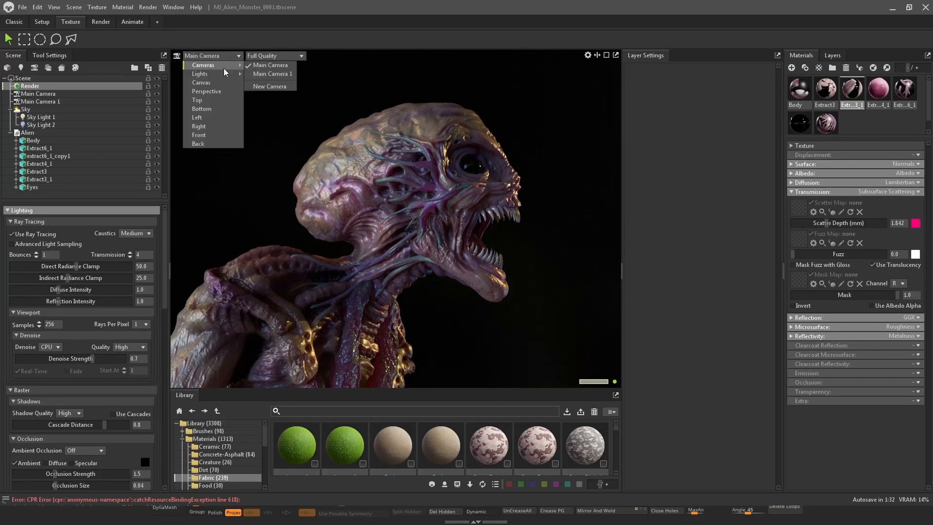
left_click(252, 76)
left_click_drag(554, 115, 439, 115, "shift")
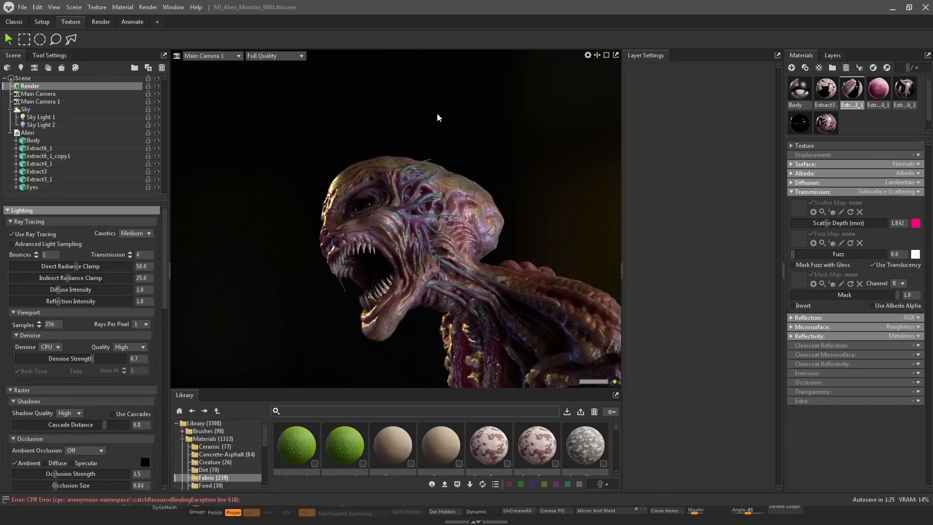
key("ctrl+z")
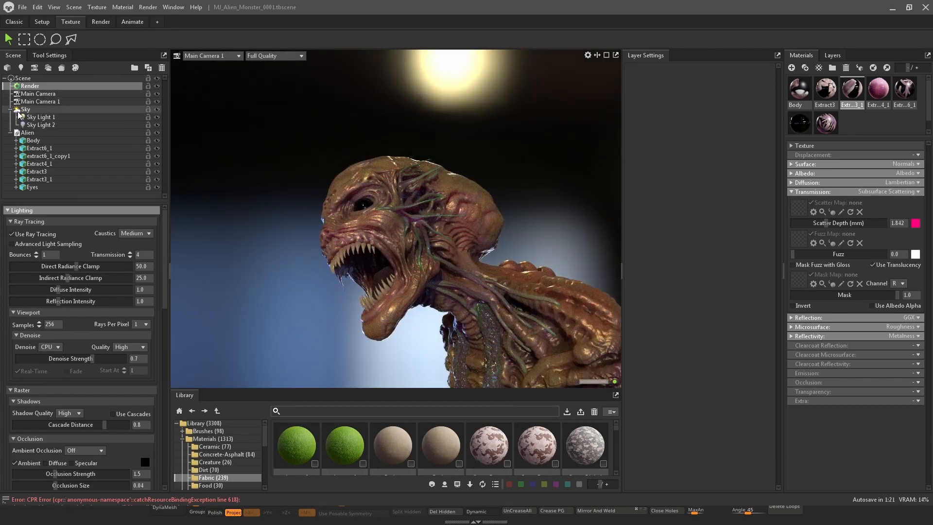
Rename the Sky object to Sky_1
left_click(11, 109)
left_click(30, 110)
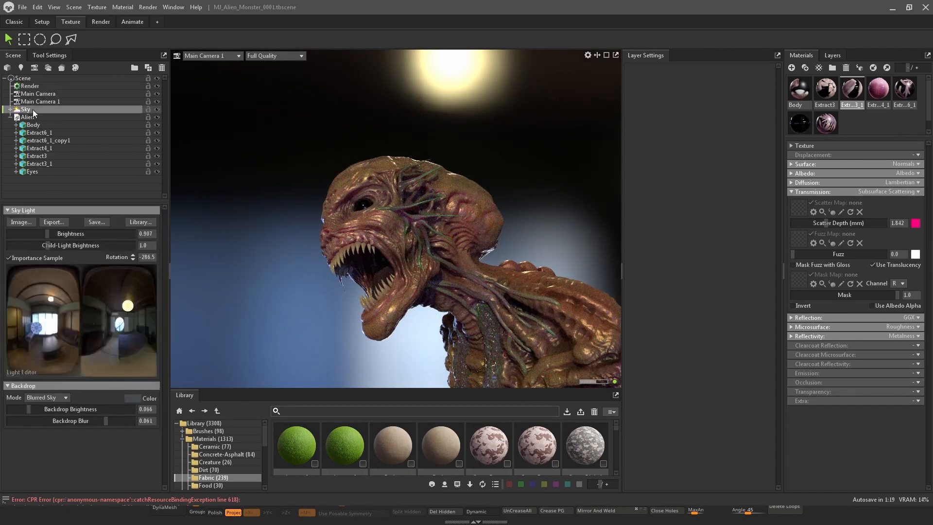
left_click(11, 117)
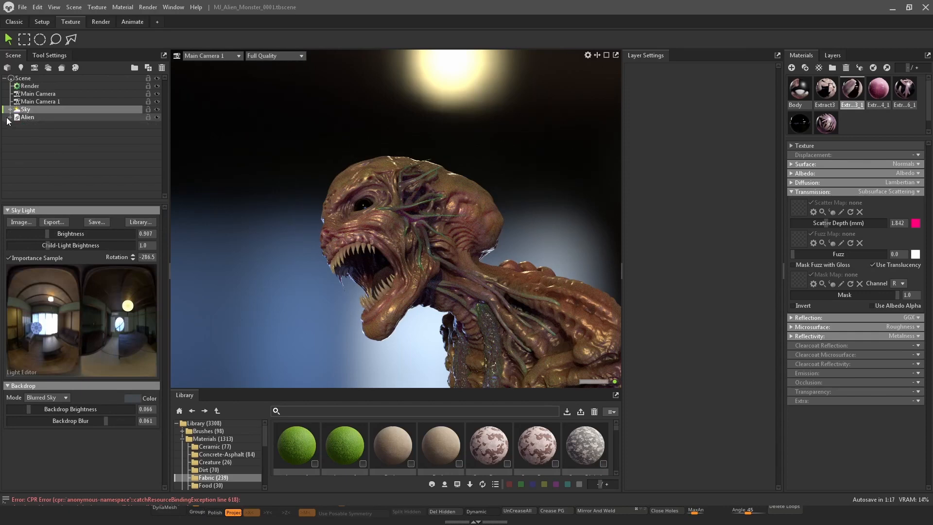
double_click(34, 110)
left_click(37, 110)
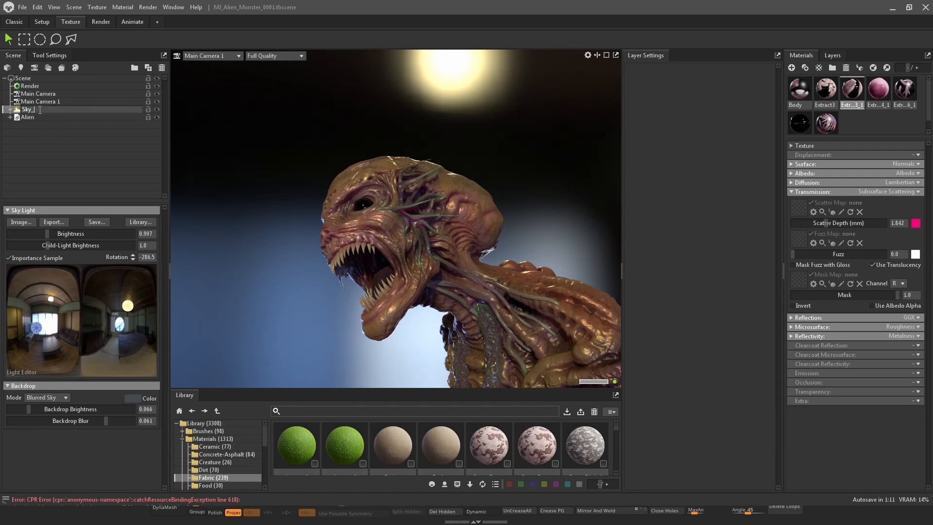
type("_1")
key("Return")
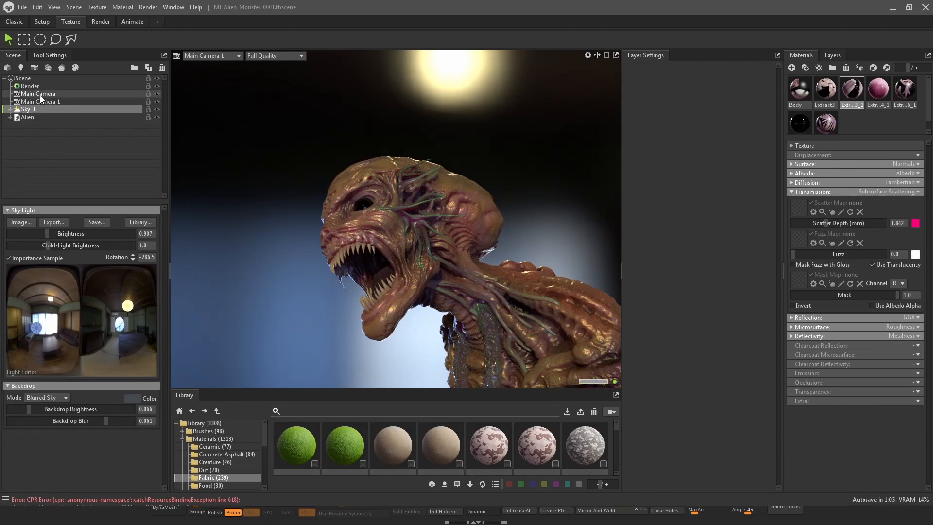
Duplicate Sky_1 and hide the first copy
right_click(36, 110)
left_click(68, 131)
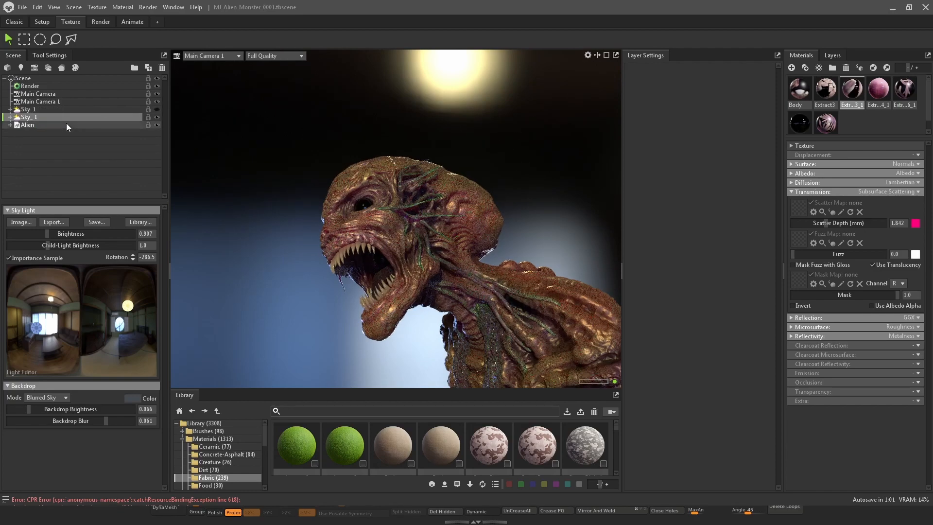
left_click(34, 108)
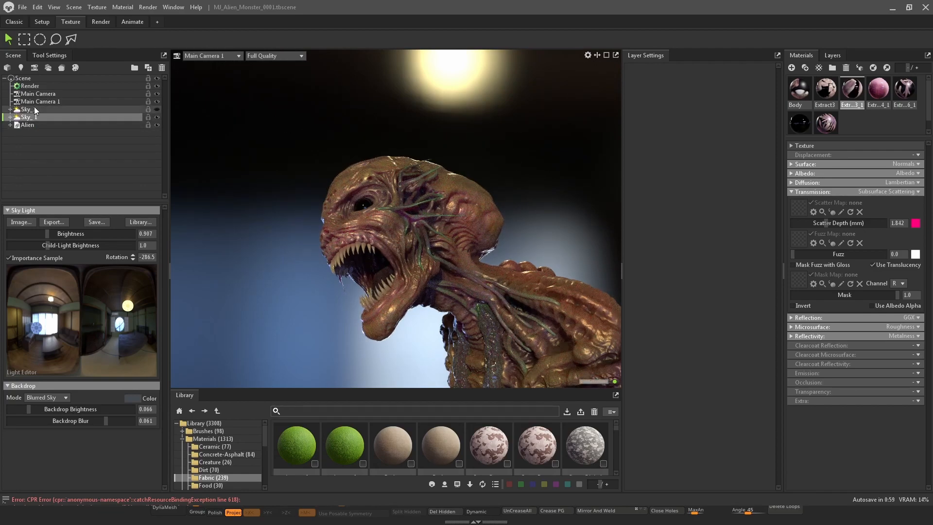
left_click(157, 110)
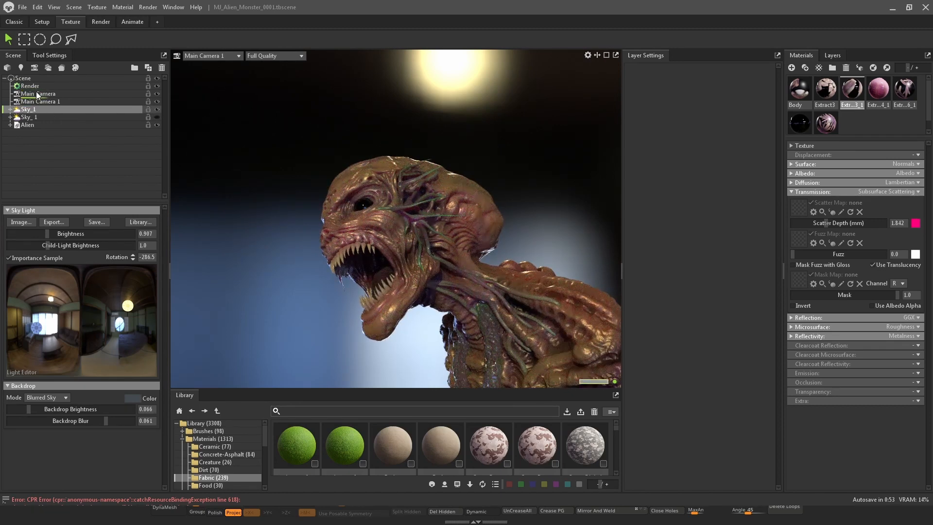
Parent one Sky_1 copy under Main Camera and the other under Main Camera 1, and set their visibility
left_click_drag(37, 94, 30, 111)
left_click(30, 115)
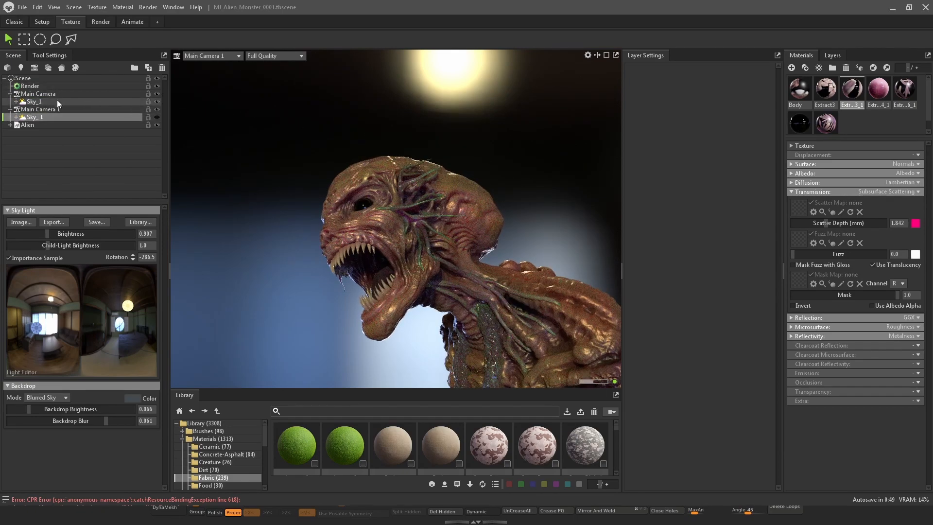
left_click(157, 101)
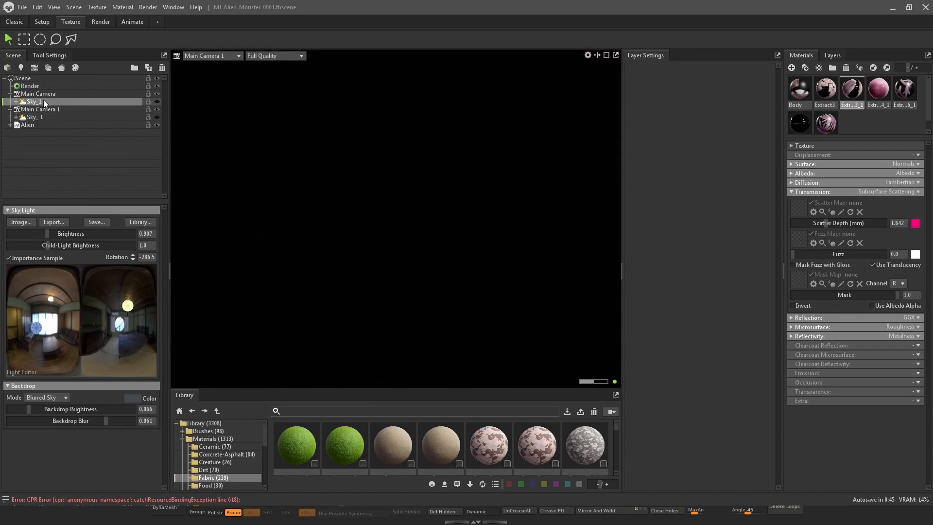
left_click(51, 94)
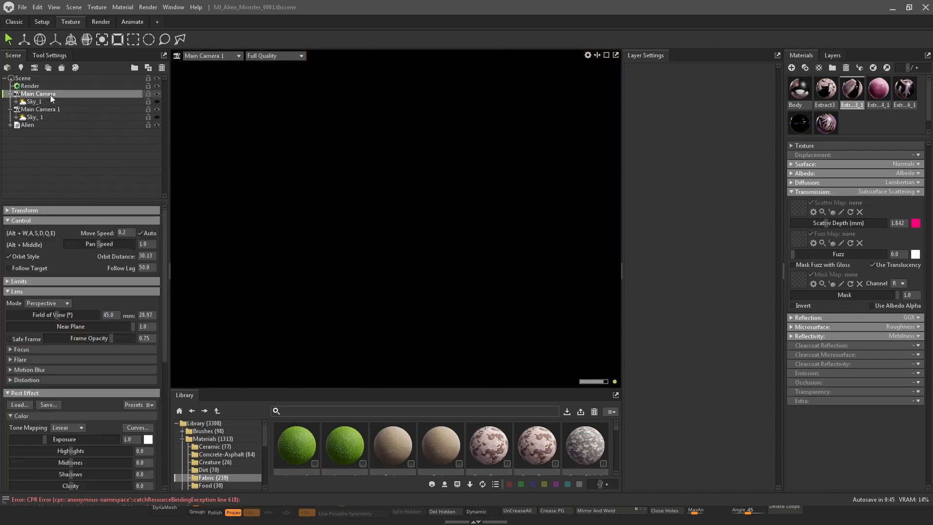
left_click(157, 101)
left_click(157, 117)
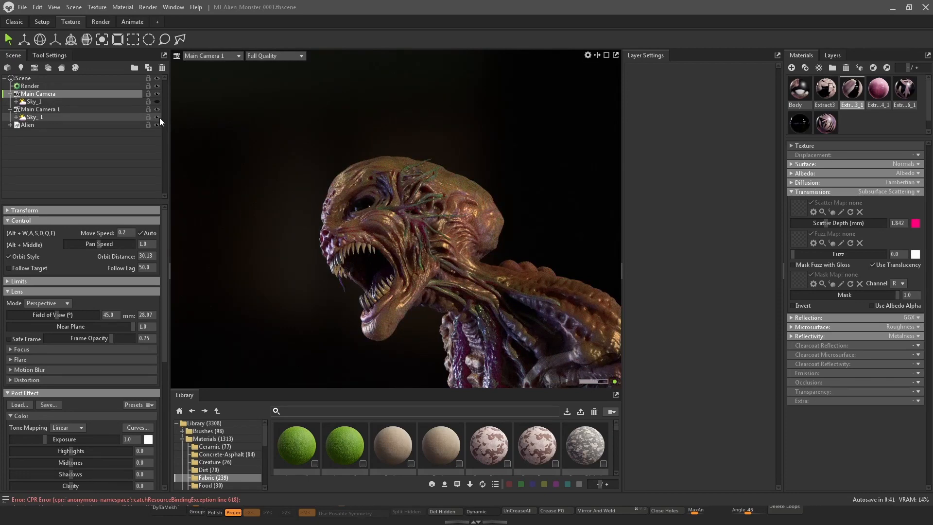
Select the Sky_1 light under Main Camera 1 and inspect the lit view
left_click(56, 110)
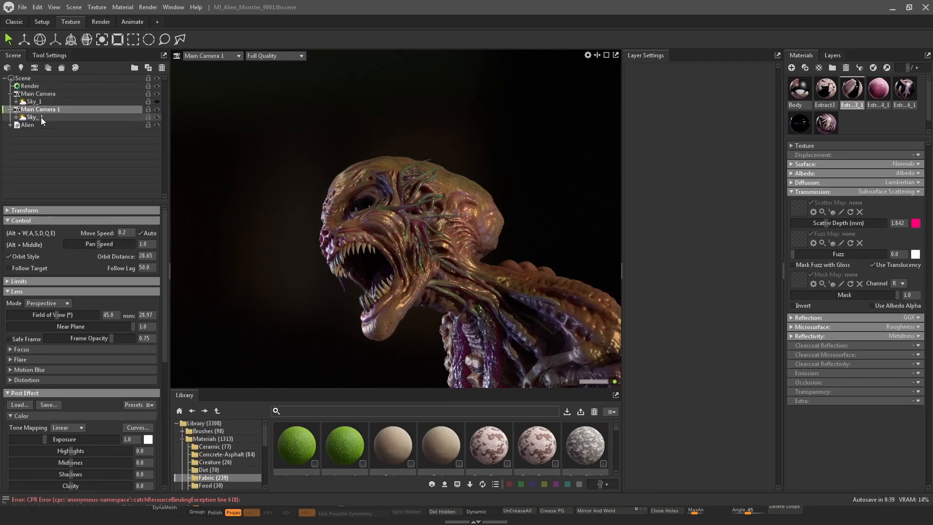
left_click(41, 117)
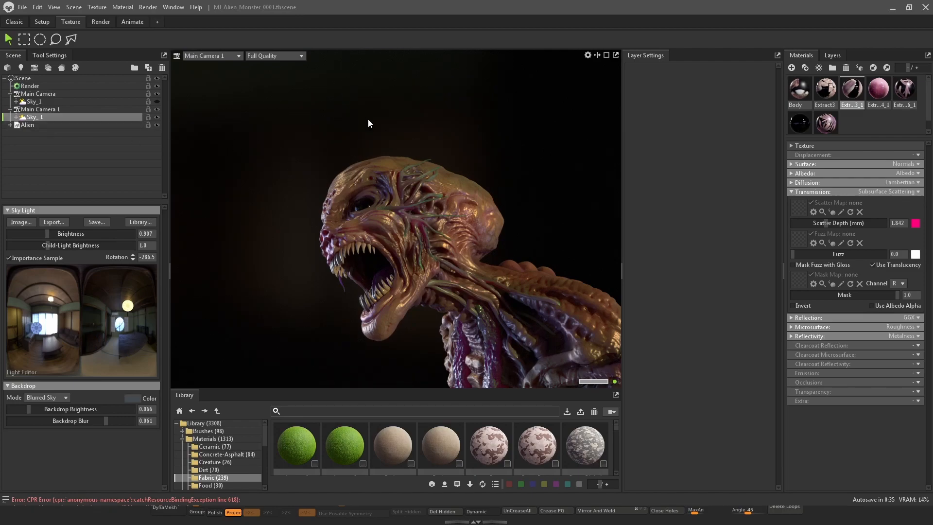
left_click_drag(492, 121, 433, 103, "shift")
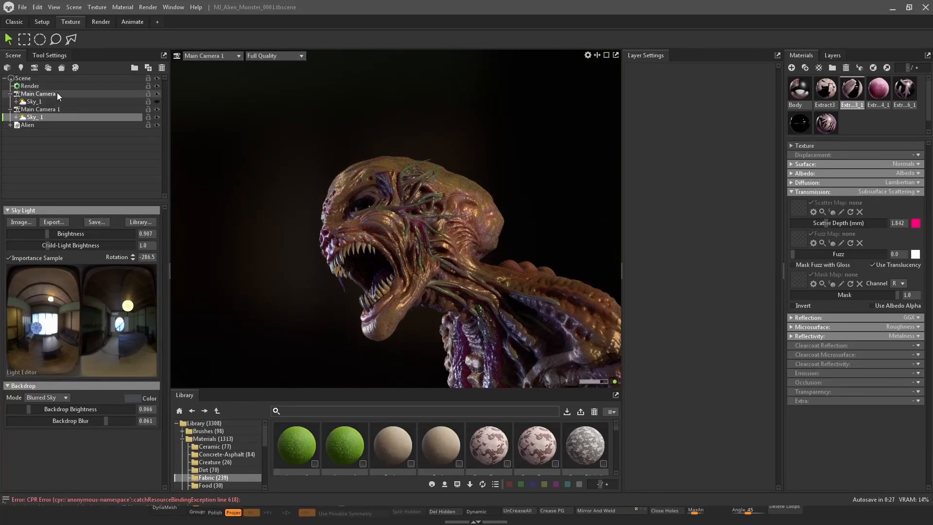
Switch the viewport to Main Camera and toggle the visibility of both Sky_1 lights
left_click(223, 55)
mouse_move(218, 64)
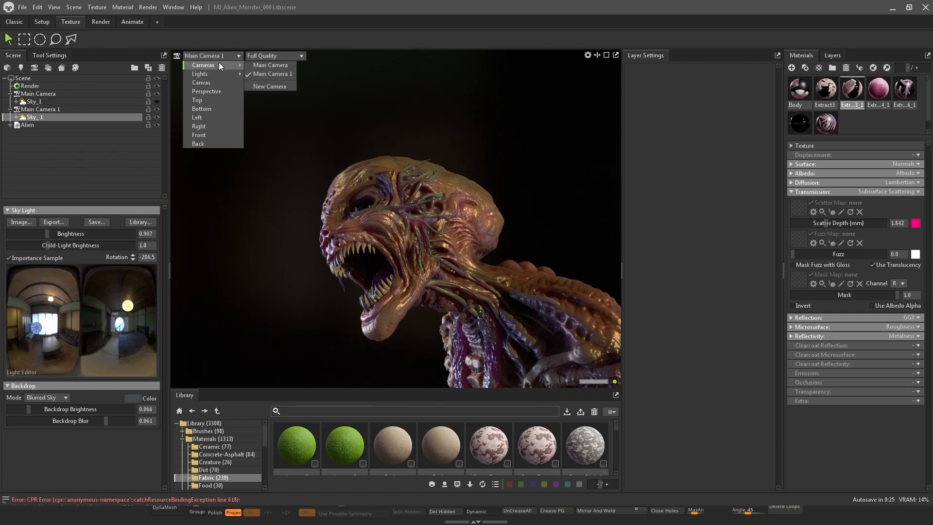
left_click(278, 67)
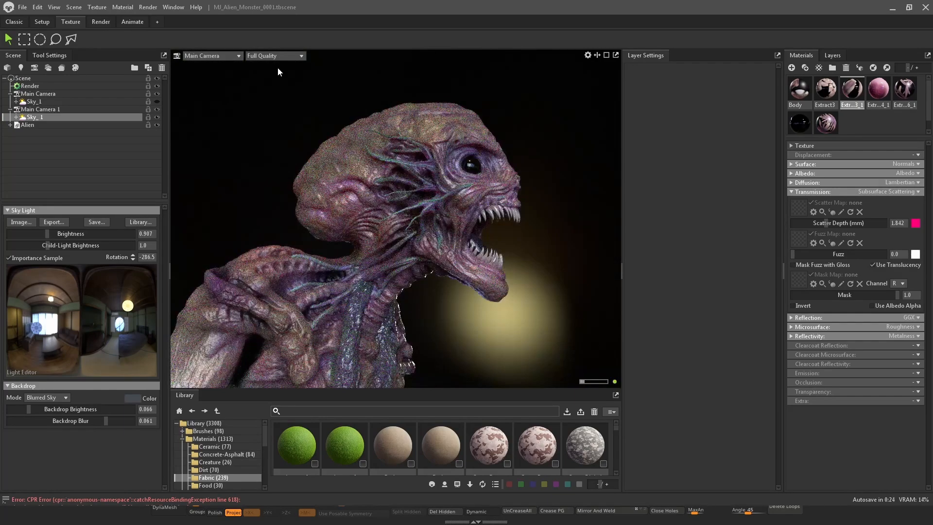
left_click(157, 117)
left_click(156, 101)
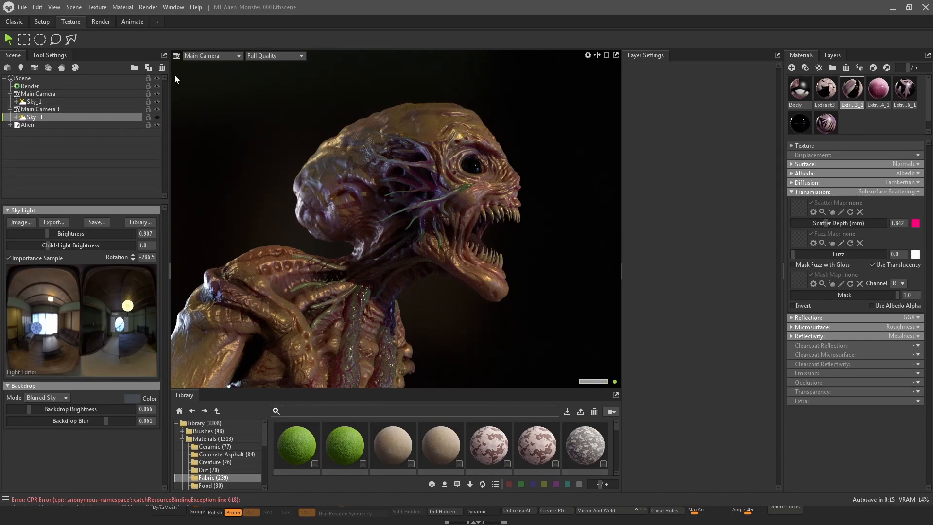
key("super+shift+s")
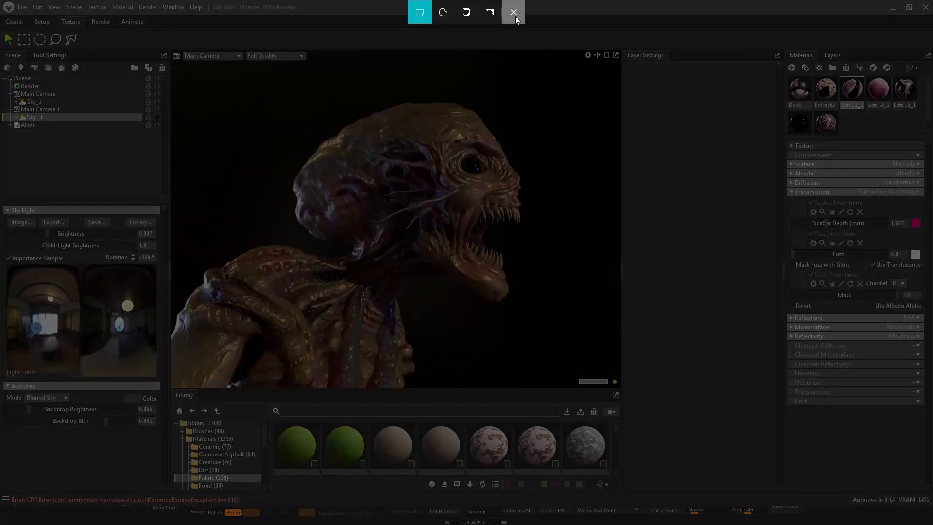
left_click(515, 16)
Split the viewport horizontally and show Main Camera 1 in the lower view
left_click(598, 56)
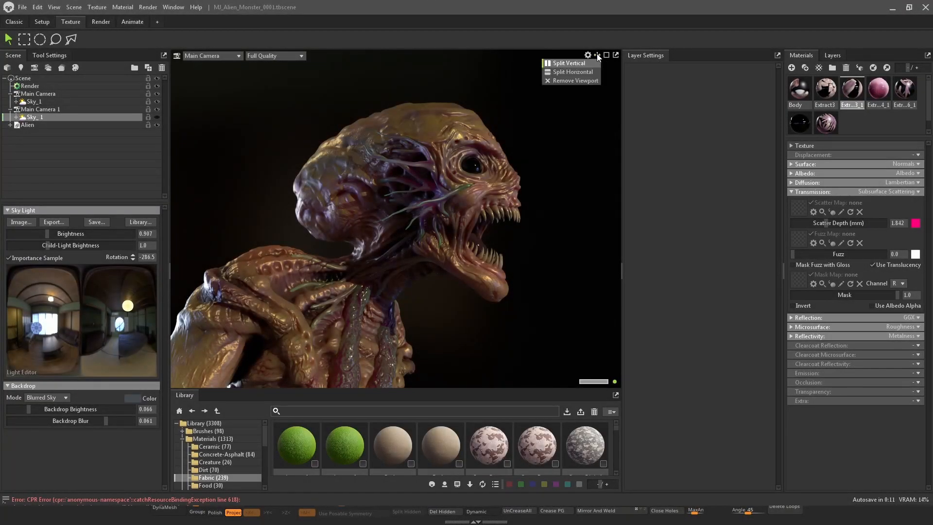
left_click(579, 73)
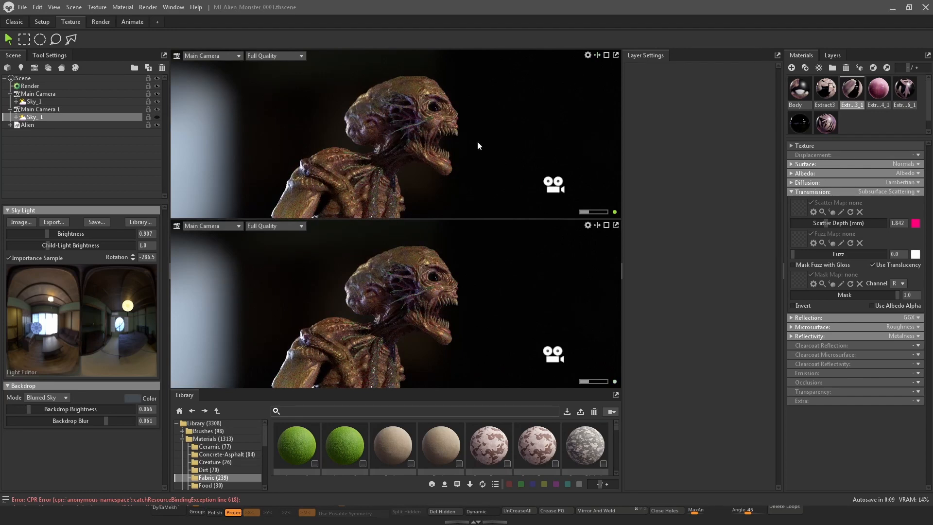
left_click(212, 236)
left_click(218, 227)
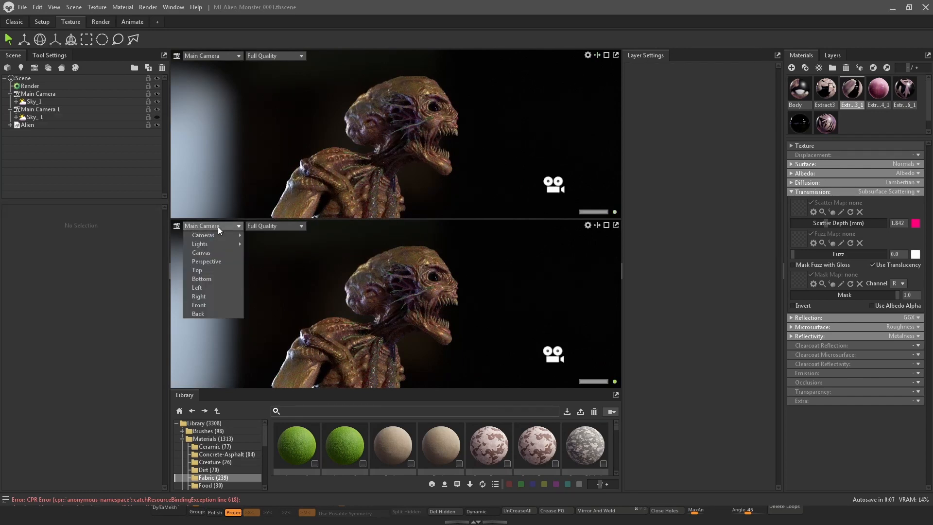
mouse_move(228, 234)
left_click(282, 246)
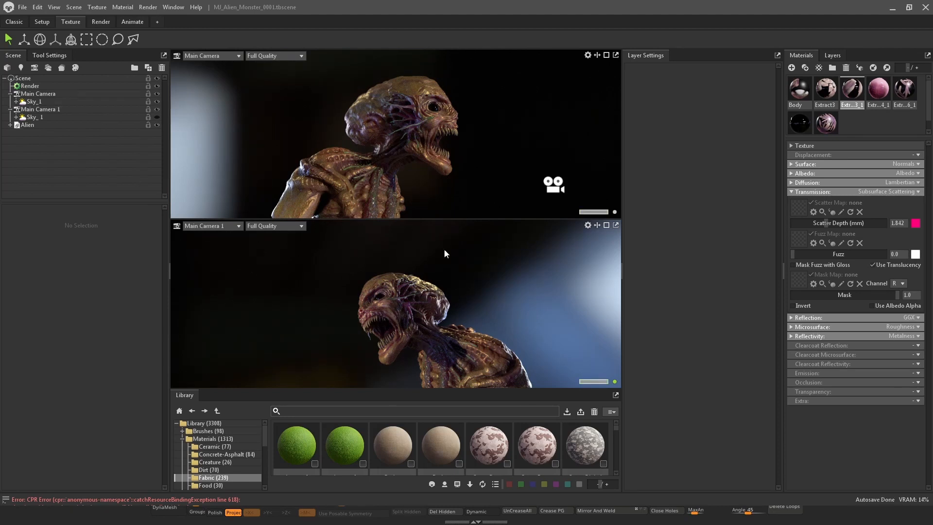
Compare the two camera views and select Main Camera in the scene list
scroll(487, 291, "up", 1)
scroll(487, 289, "down", 2)
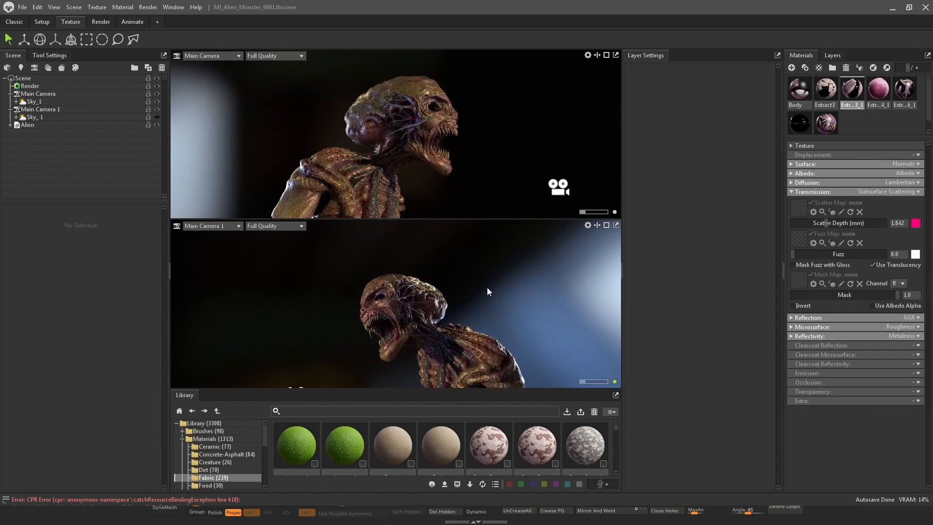
scroll(487, 287, "up", 1)
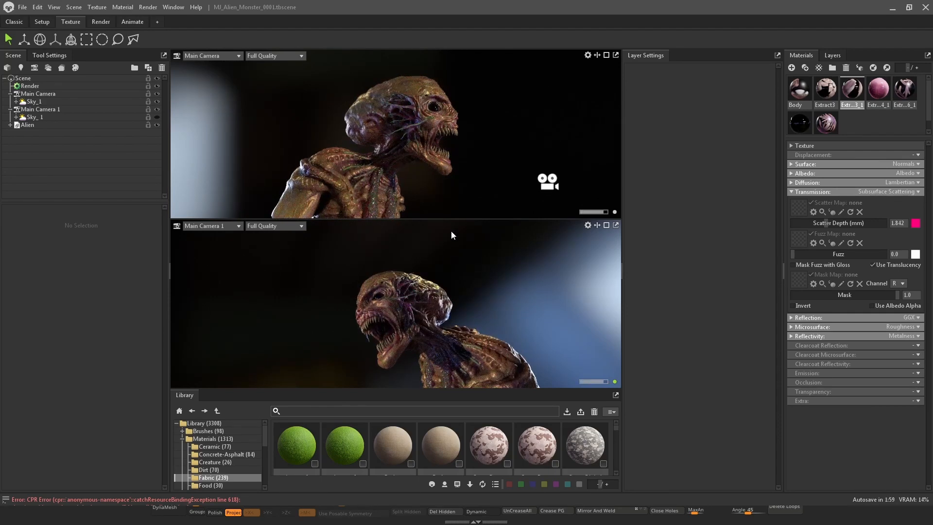
left_click_drag(570, 214, 707, 214)
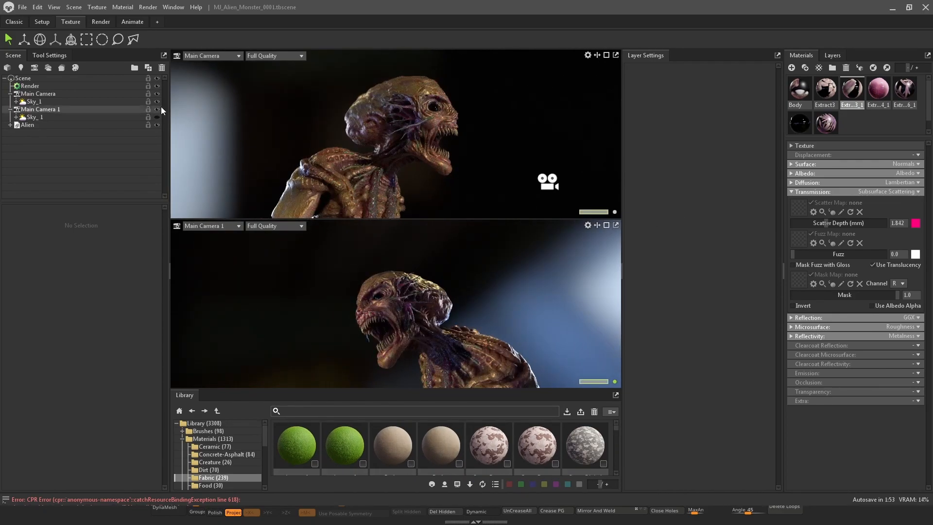
left_click(57, 108)
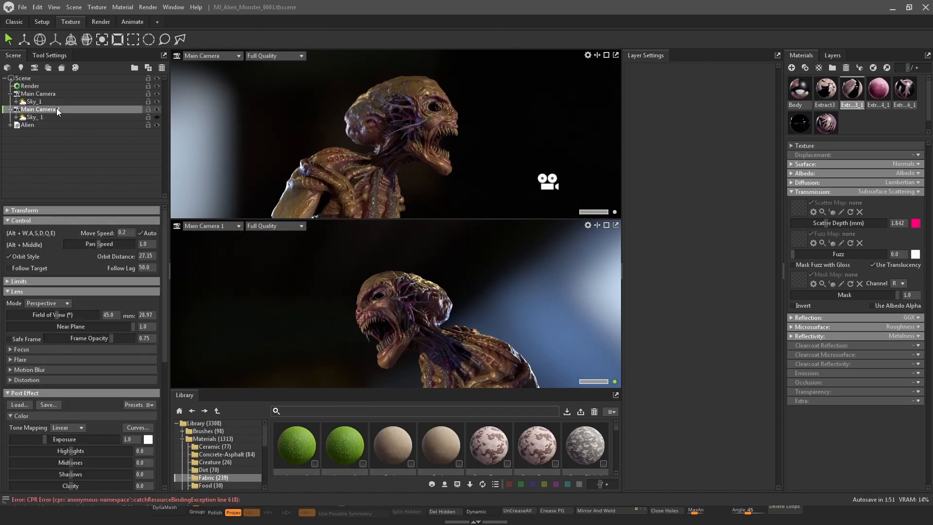
Rotate the sky light attached to Main Camera 1 to relight the bust in the lower view
left_click(156, 118)
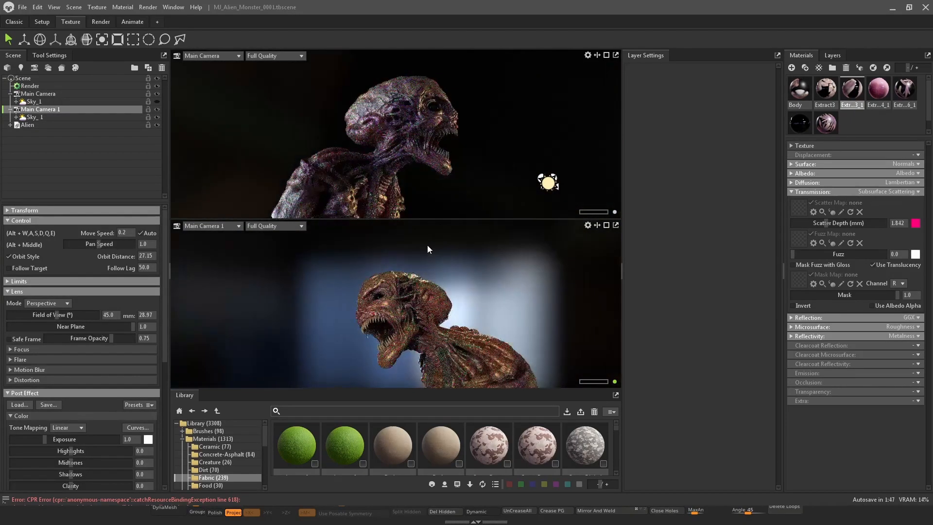
mouse_move(452, 245)
left_mouse_down("shift")
mouse_move(433, 240)
mouse_move(494, 237)
mouse_move(450, 231)
left_mouse_up("shift")
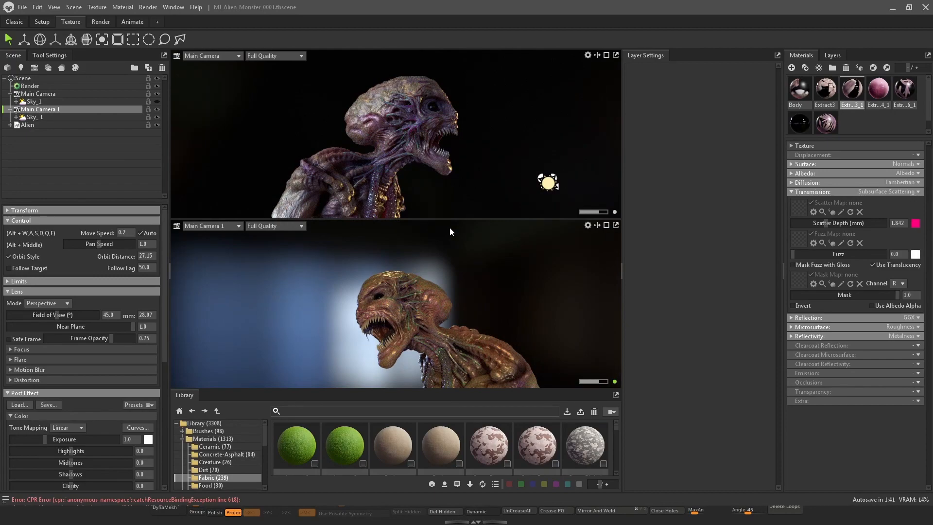
left_click_drag(437, 253, 380, 257, "shift")
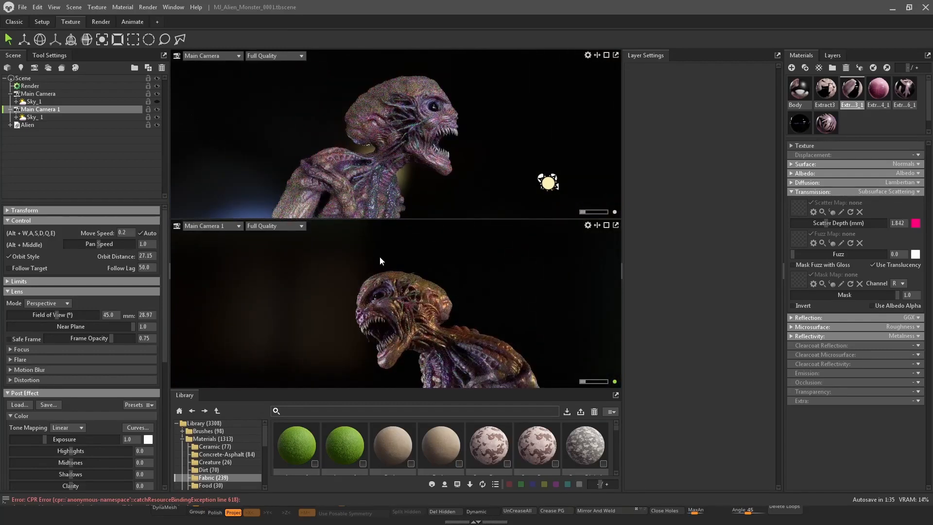
left_click_drag(442, 256, 427, 246, "shift")
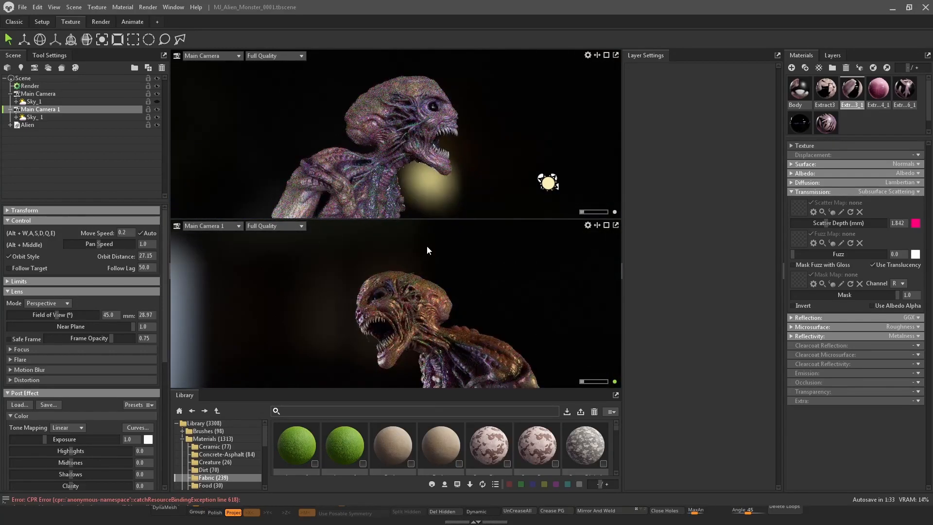
Toggle both Sky_1 lights on and off to compare them, then delete the Sky_1 under Main Camera 1
left_click(156, 102)
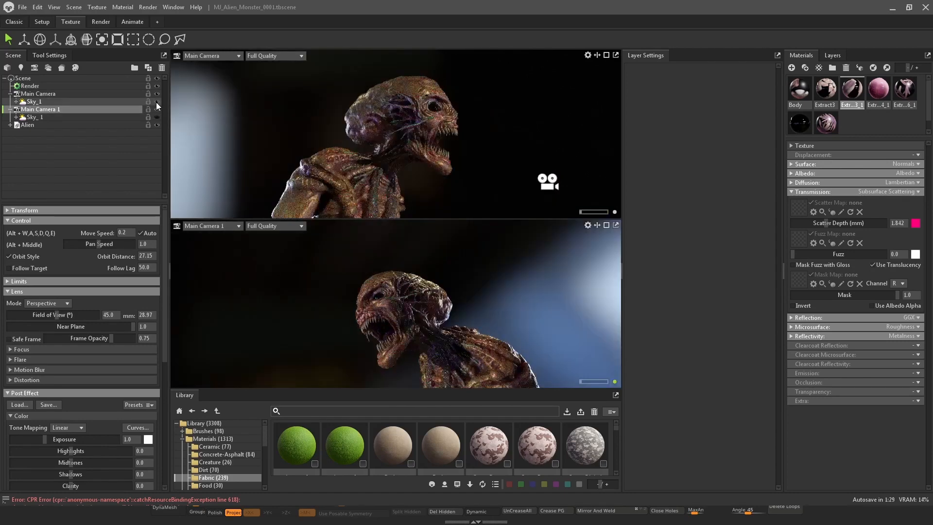
left_click(158, 118)
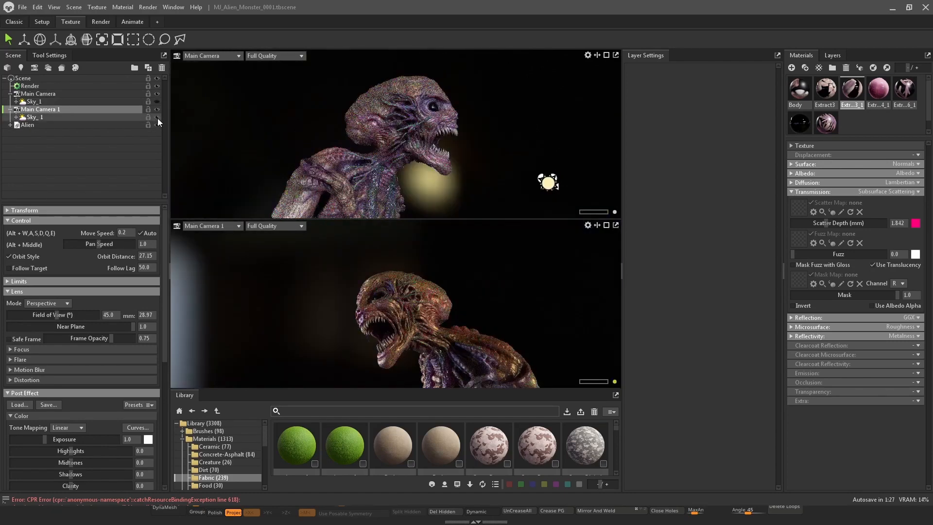
left_click(157, 102)
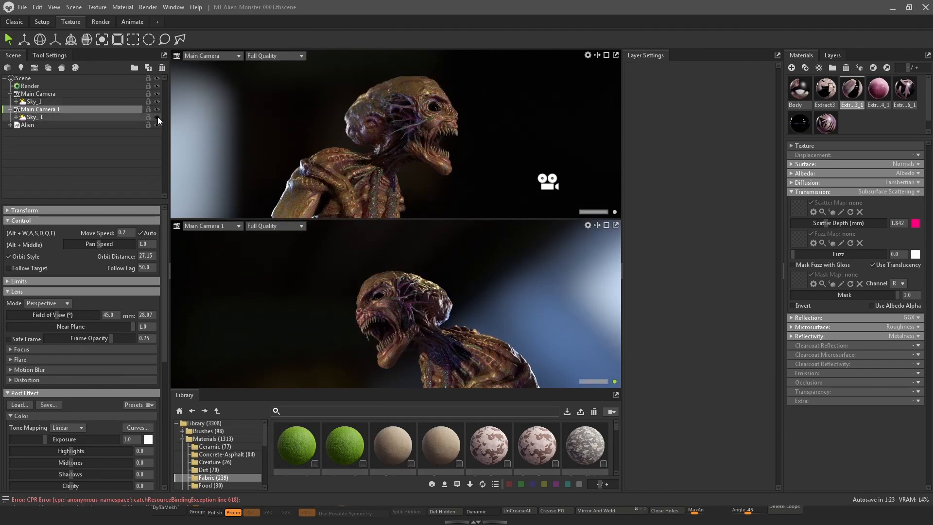
left_click(158, 118)
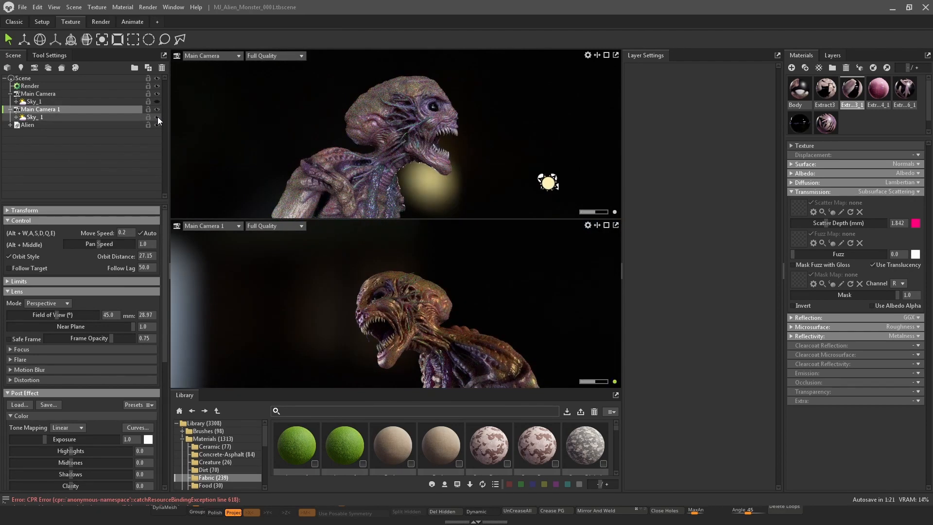
left_click(158, 102)
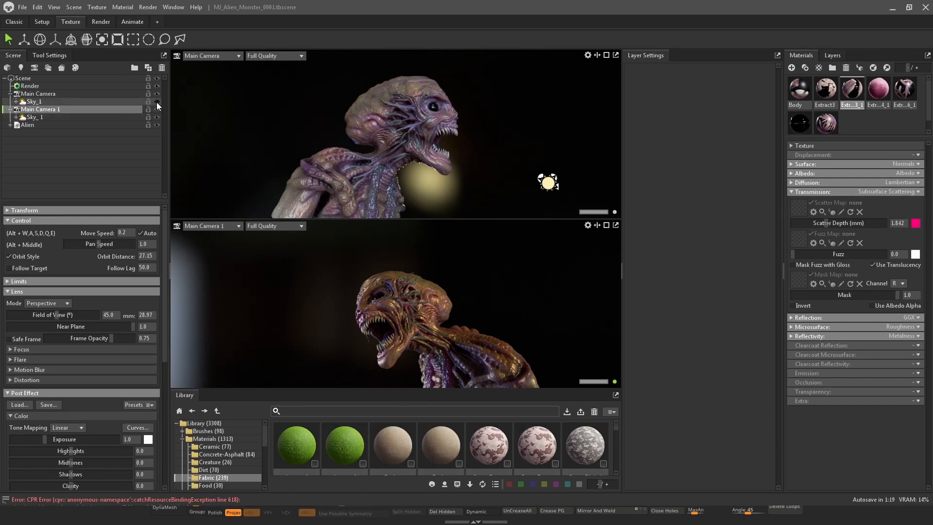
left_click(75, 117)
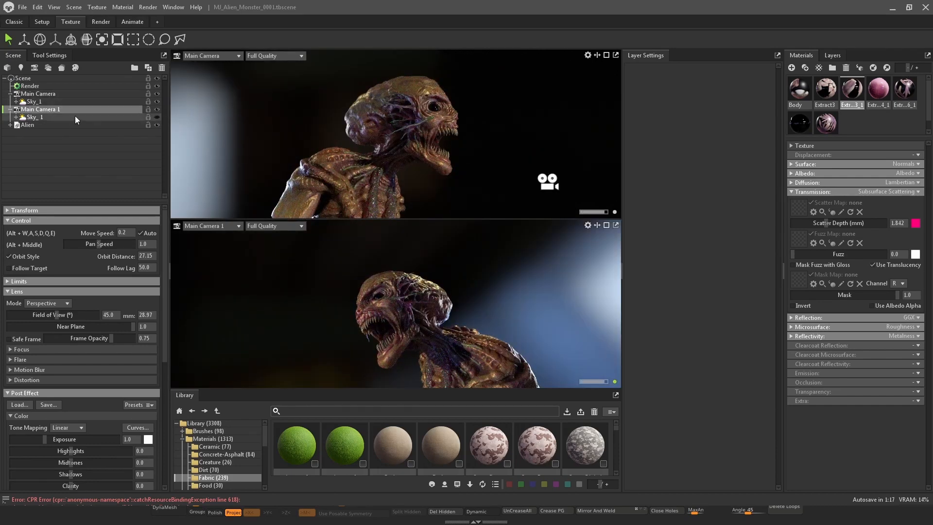
key("Delete")
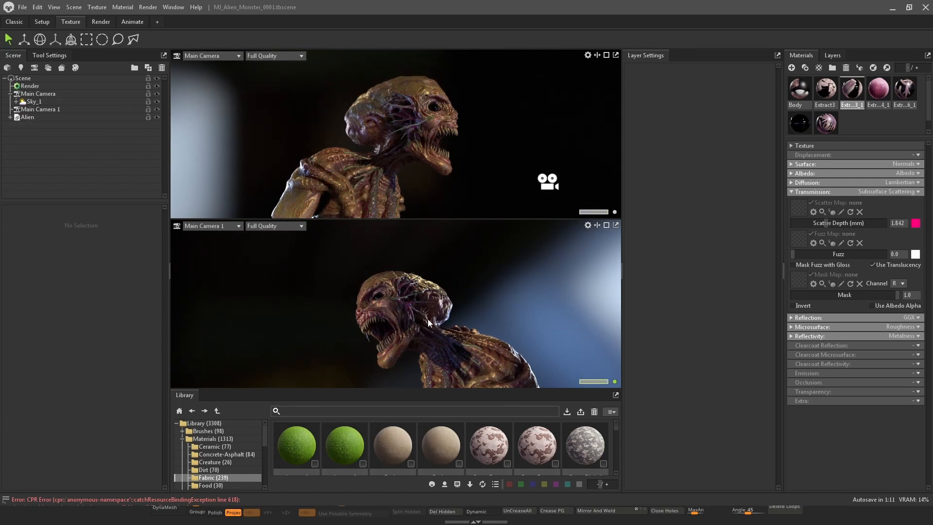
Orbit the lower and upper camera views to new angles on the bust, then switch back to ZBrush
left_click_drag(520, 311, 524, 286)
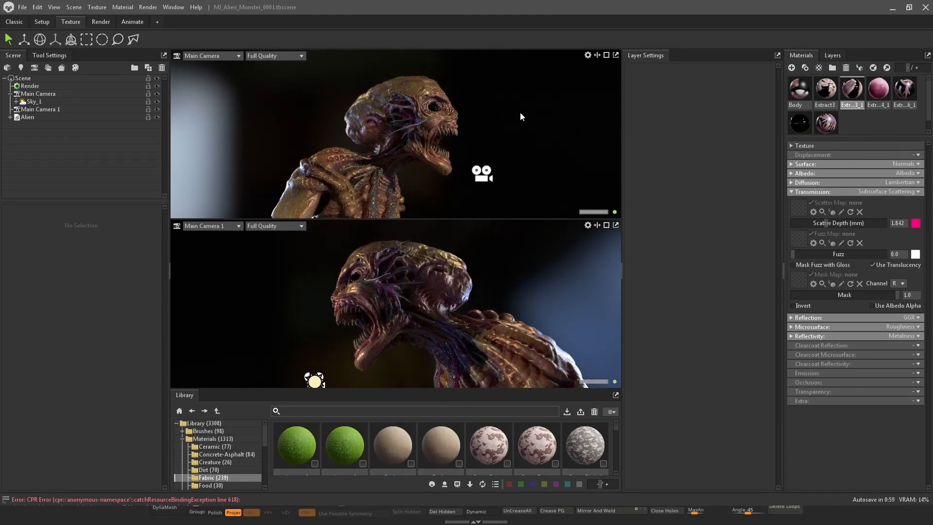
left_click_drag(520, 112, 504, 122)
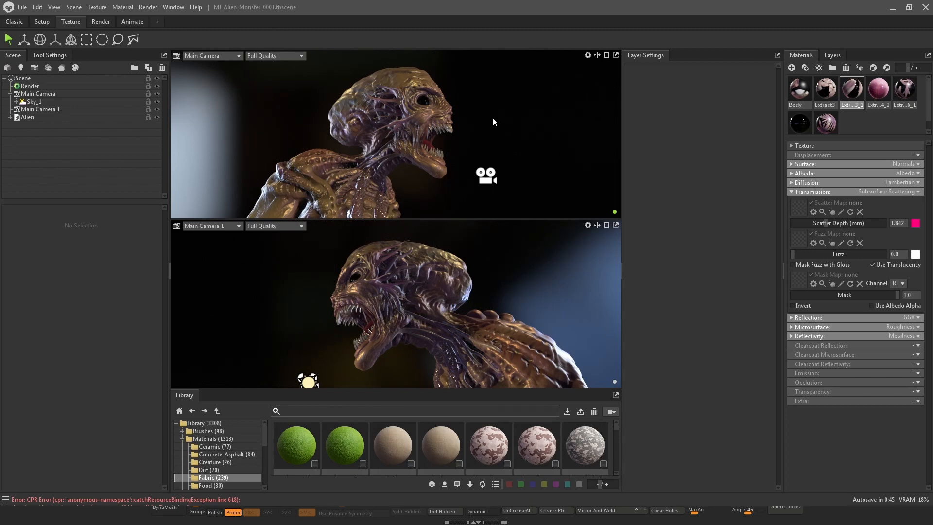
left_click(831, 514)
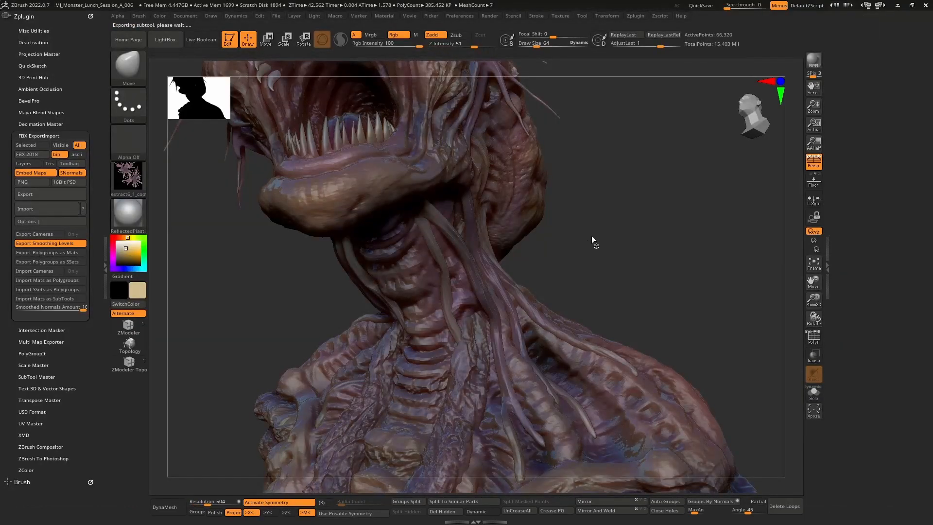
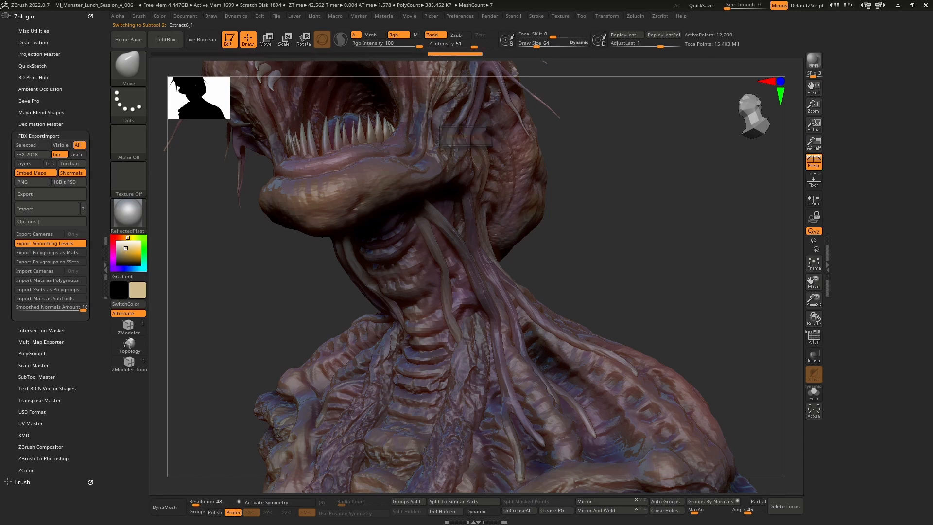
Switch to Toolbag, maximize the upper viewport and set it to the Perspective camera to view the bust
key("alt+Tab")
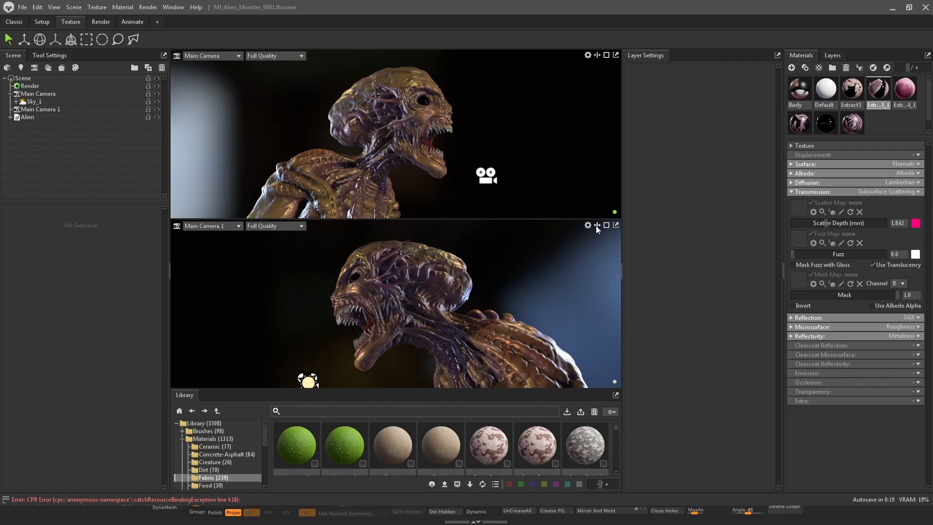
left_click(607, 56)
left_click(187, 56)
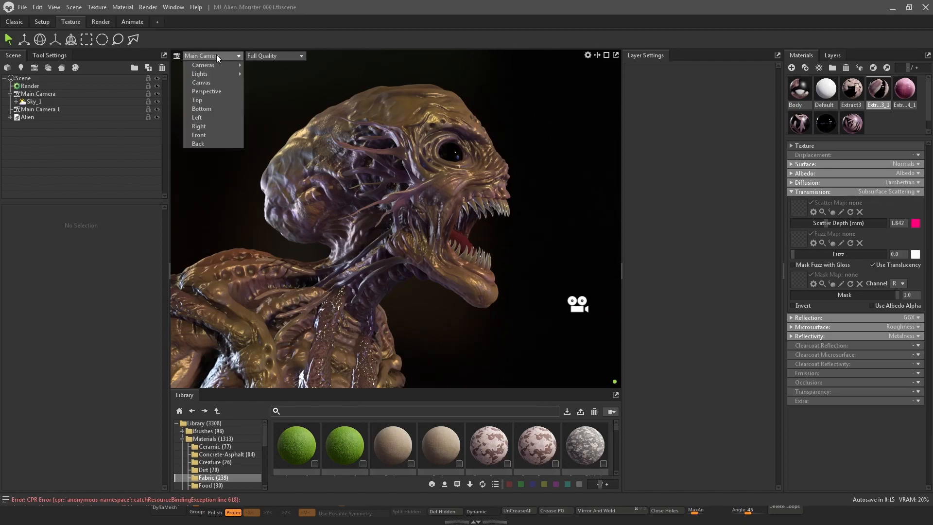
left_click(218, 91)
left_click_drag(471, 304, 459, 159)
right_click_drag(458, 158, 460, 236)
left_click_drag(460, 235, 435, 179)
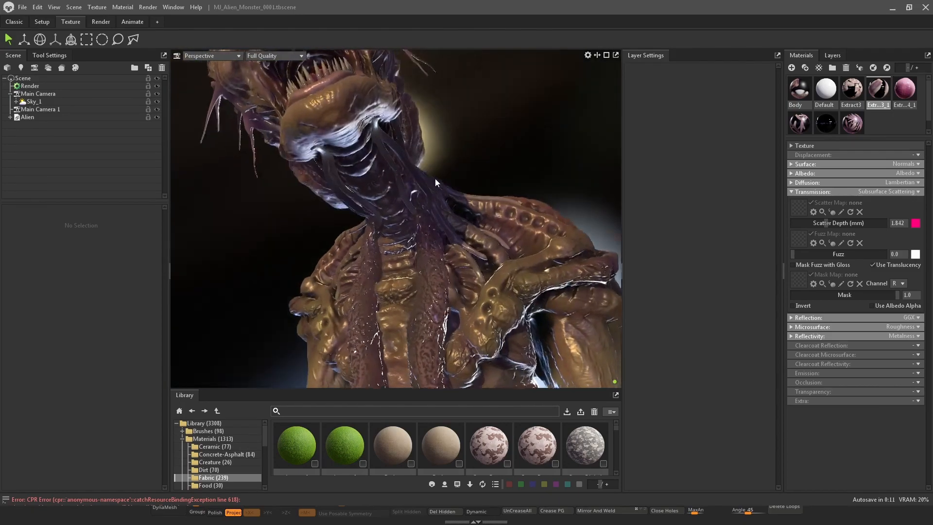
right_click_drag(435, 179, 447, 248)
left_click_drag(447, 249, 581, 225)
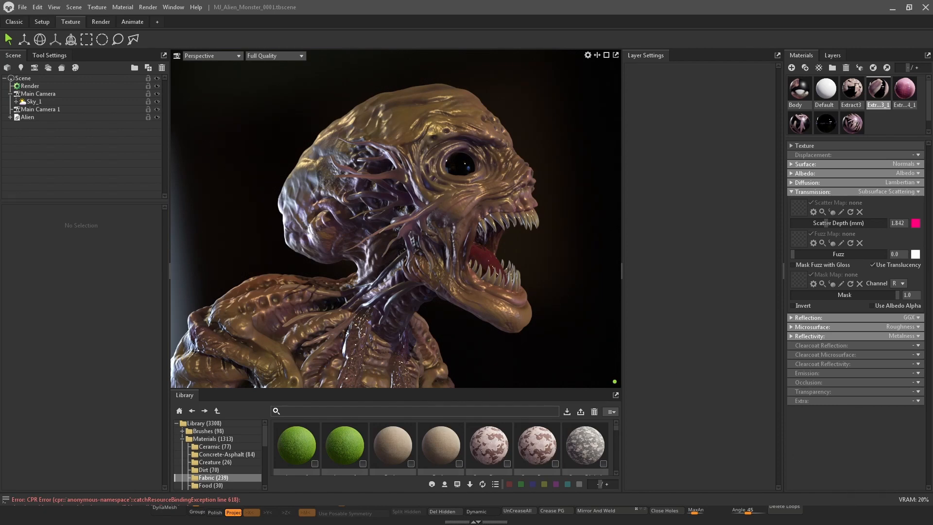
Return to ZBrush and dock the Tool palette in the right tray, opening its Subtool list
key("alt+Tab")
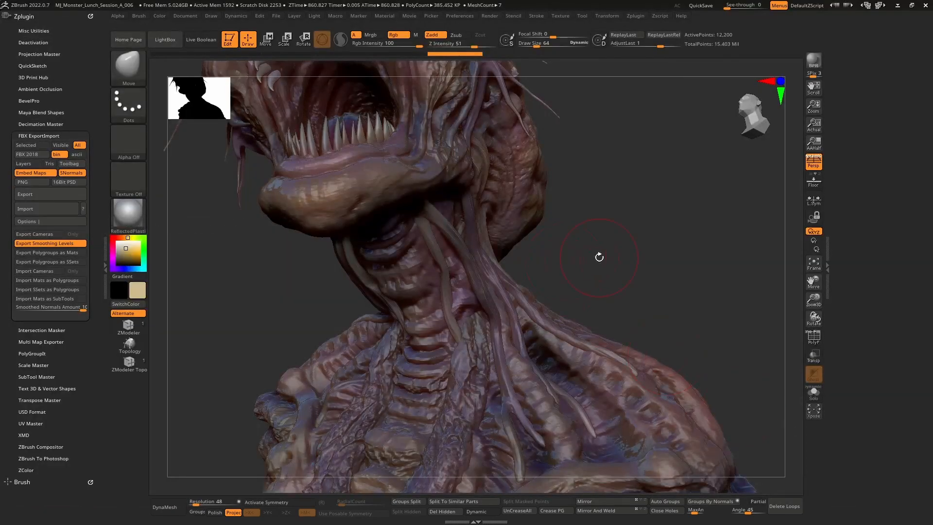
left_click_drag(650, 252, 652, 221)
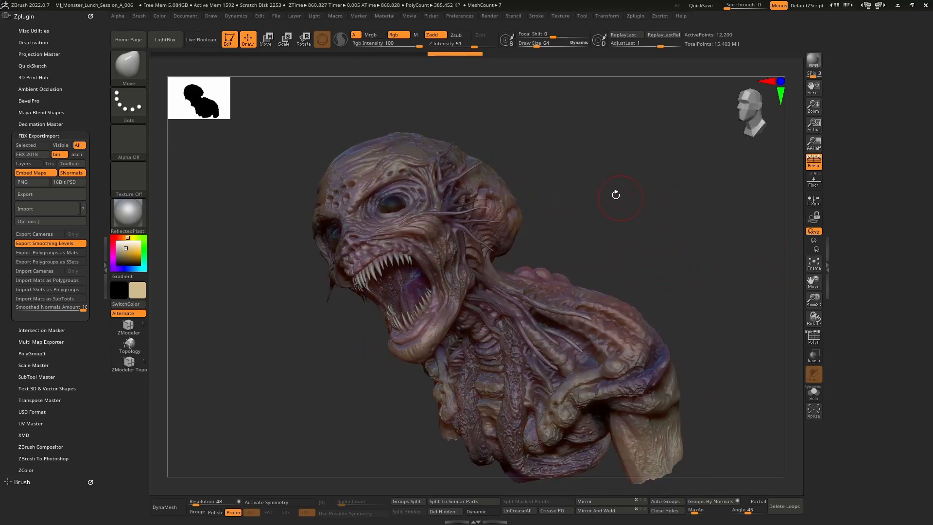
left_click(833, 257)
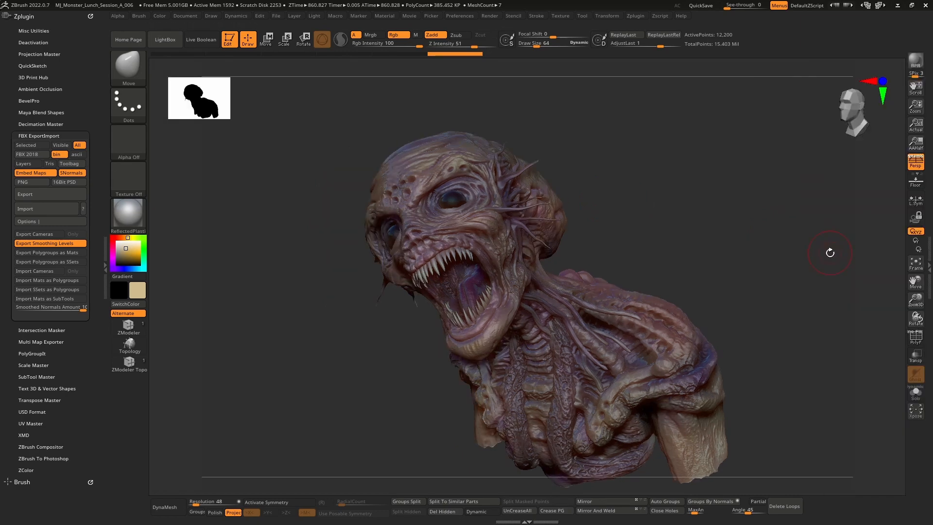
left_click(928, 254)
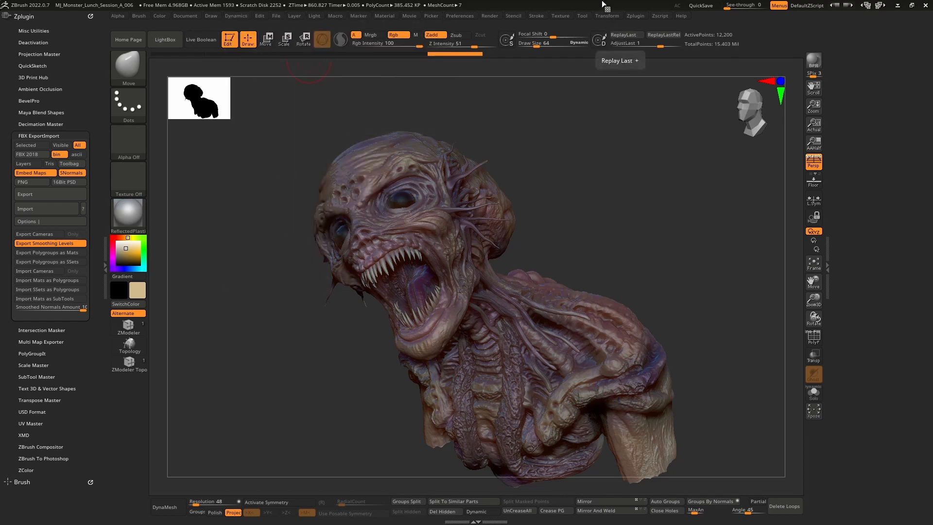
left_click(589, 17)
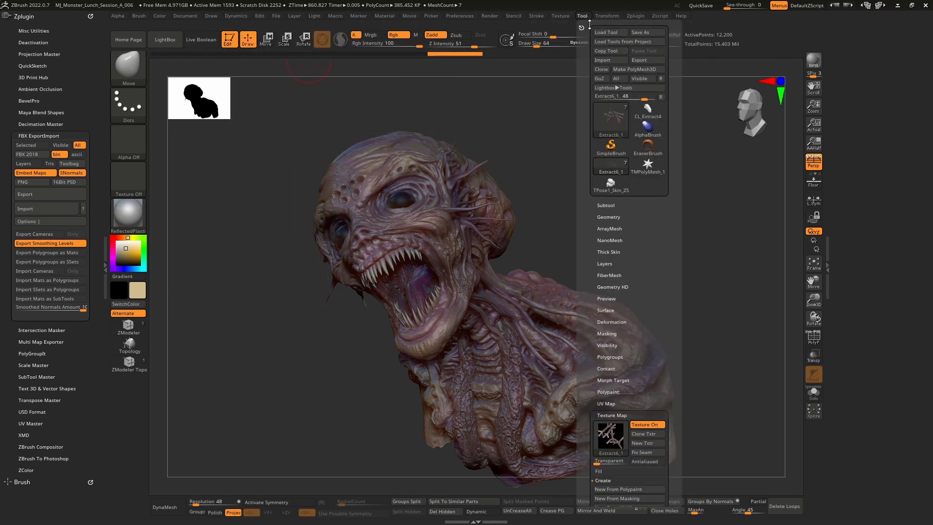
left_click_drag(581, 29, 847, 41)
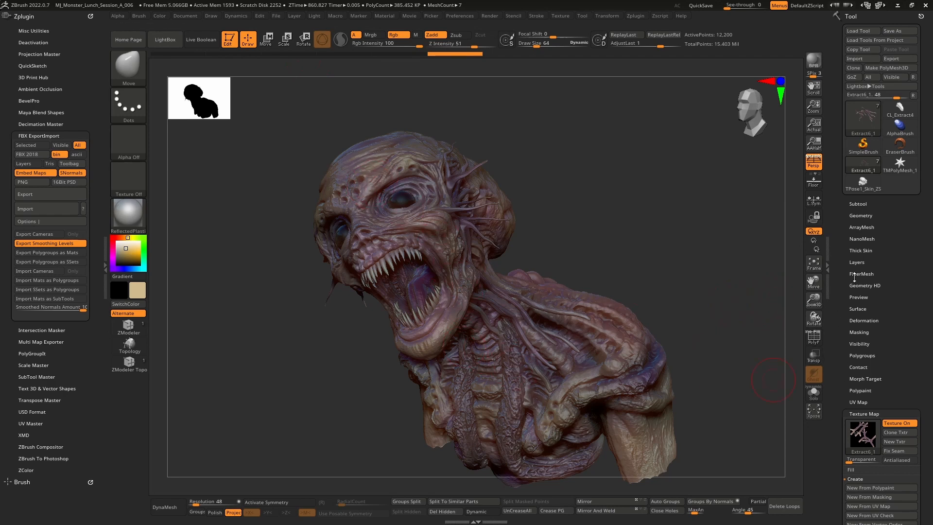
left_click(861, 205)
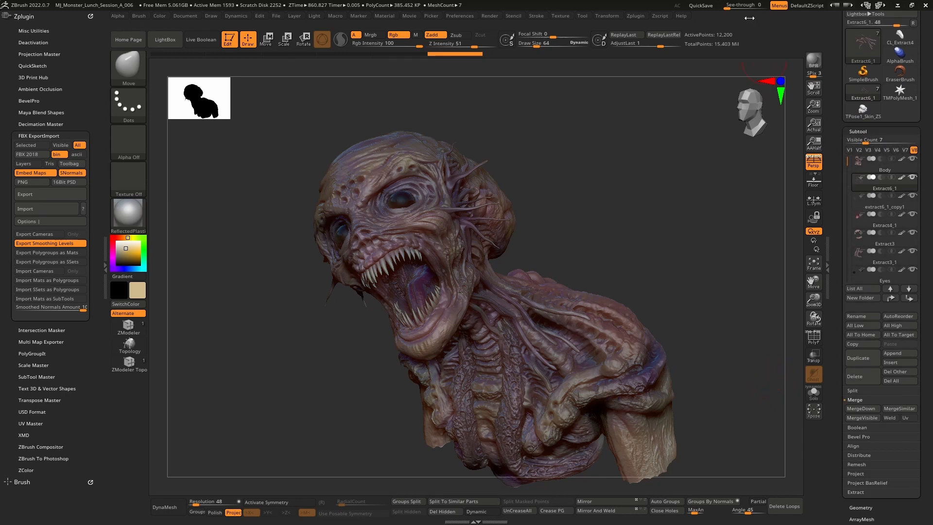
left_click(705, 12)
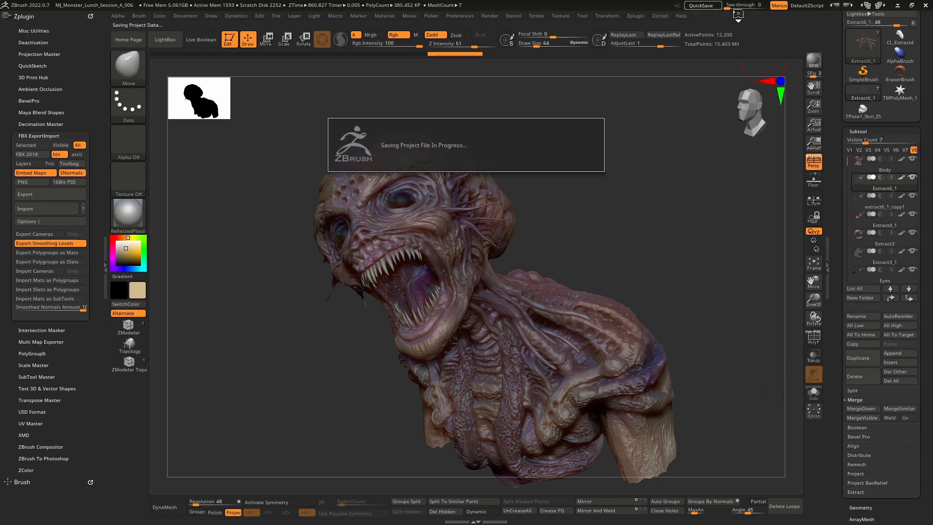
Select the Body subtool and remove its texture map
left_click(888, 168)
left_click_drag(835, 229, 837, 114)
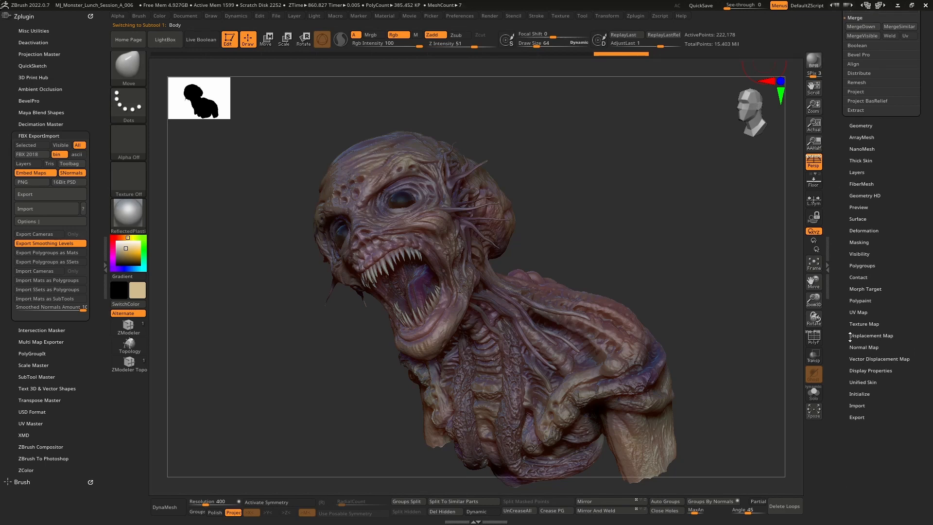
left_click(870, 324)
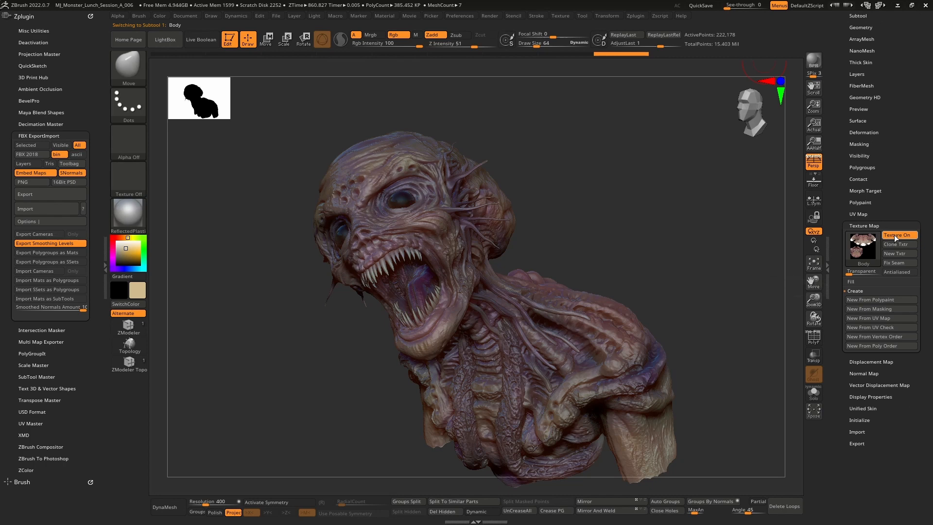
left_click(864, 248)
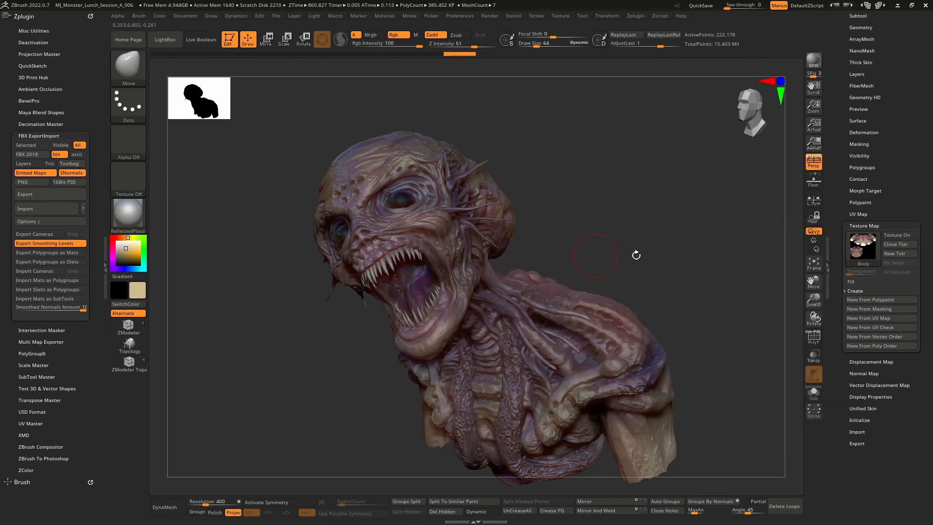
left_click(864, 248)
left_click(421, 249)
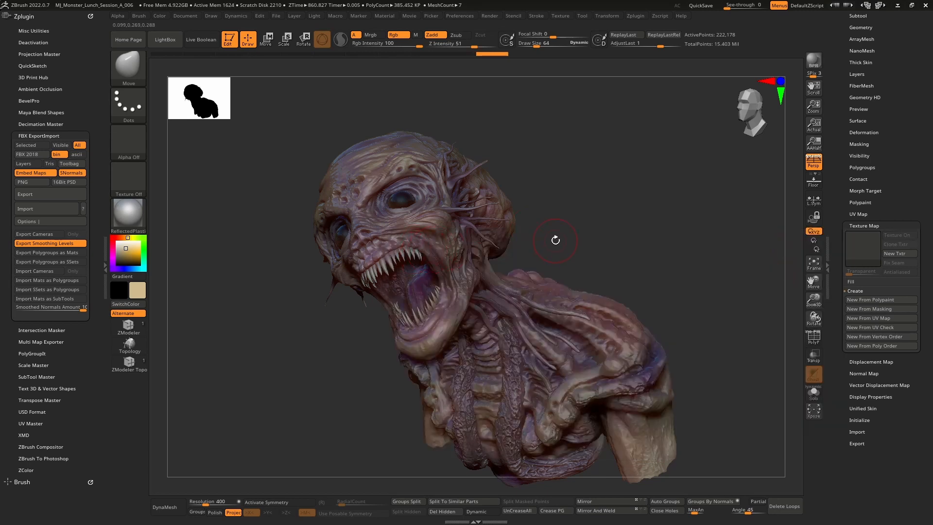
Open the Ambient Occlusion plugin and compute ambient occlusion on the bust
left_click(37, 90)
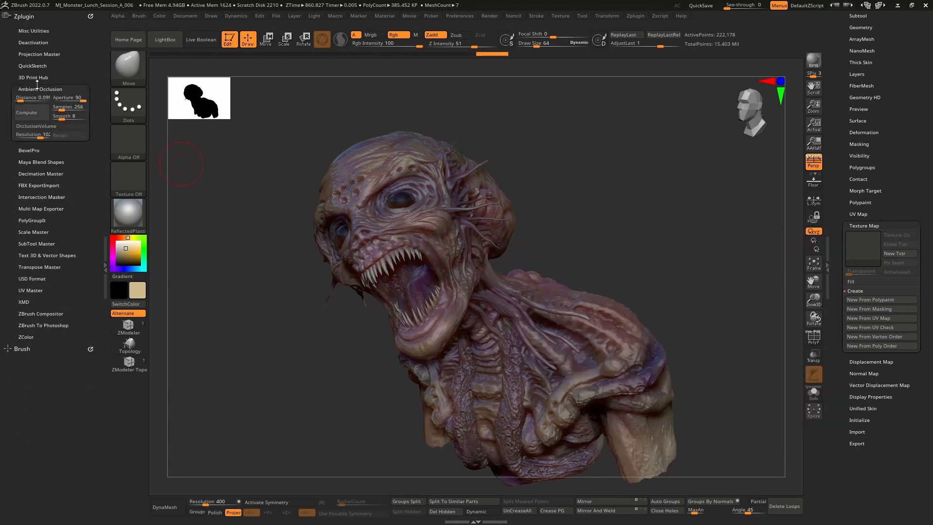
left_click(34, 113)
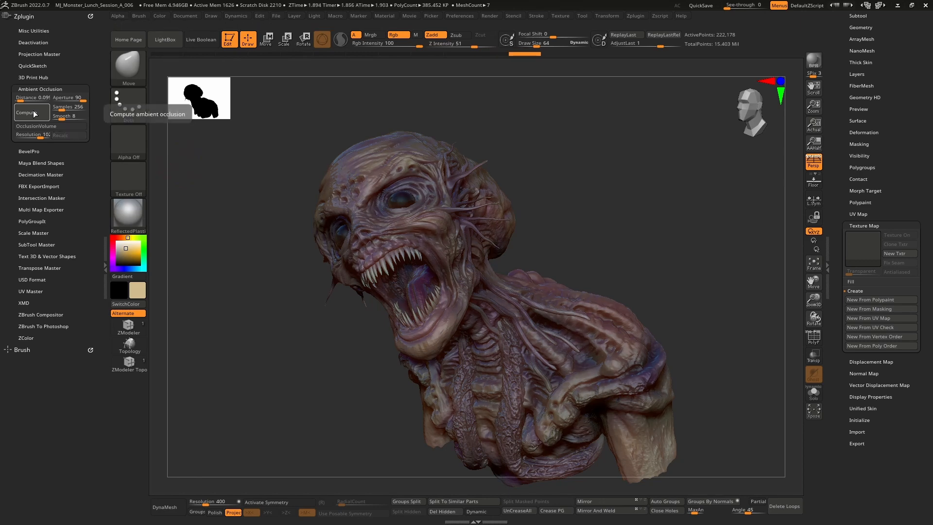
Turn off polypaint display on the Body subtool and set the main colour to white
left_click(862, 167)
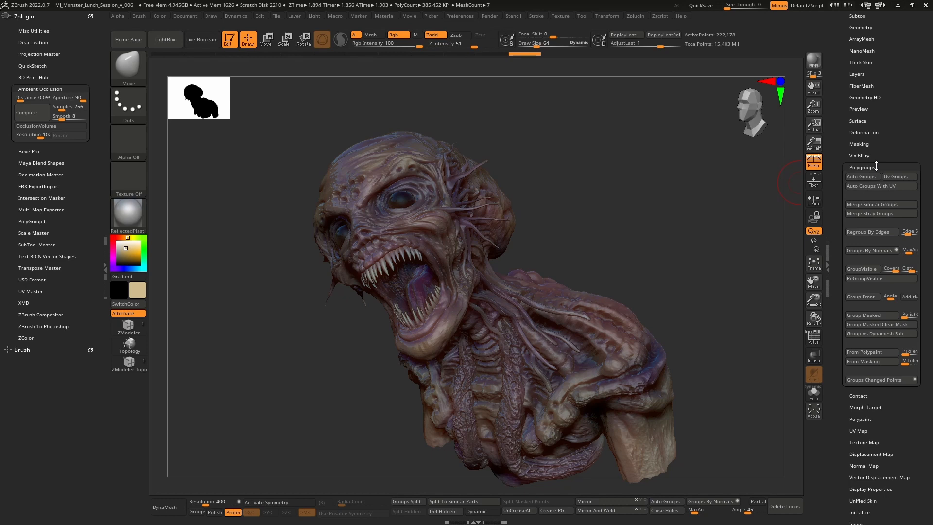
left_click(875, 166)
scroll(845, 137, "up", 5)
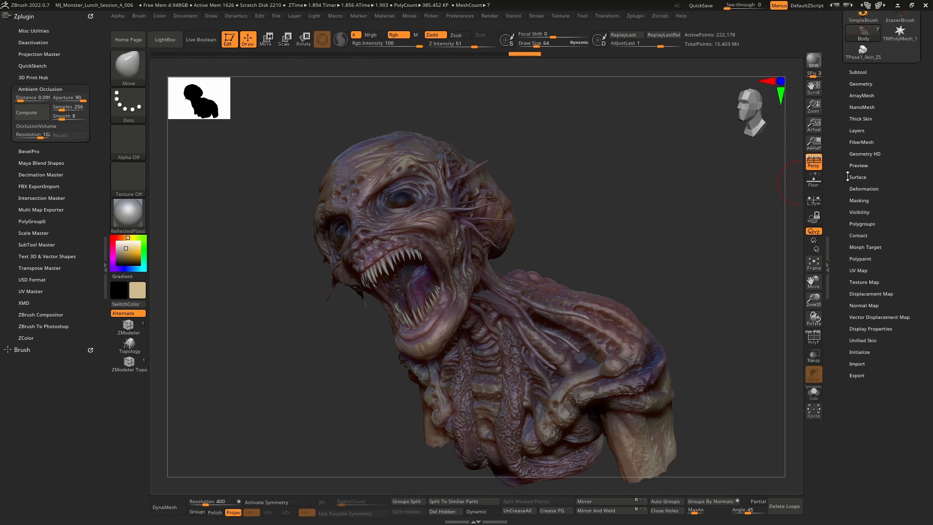
left_click(858, 144)
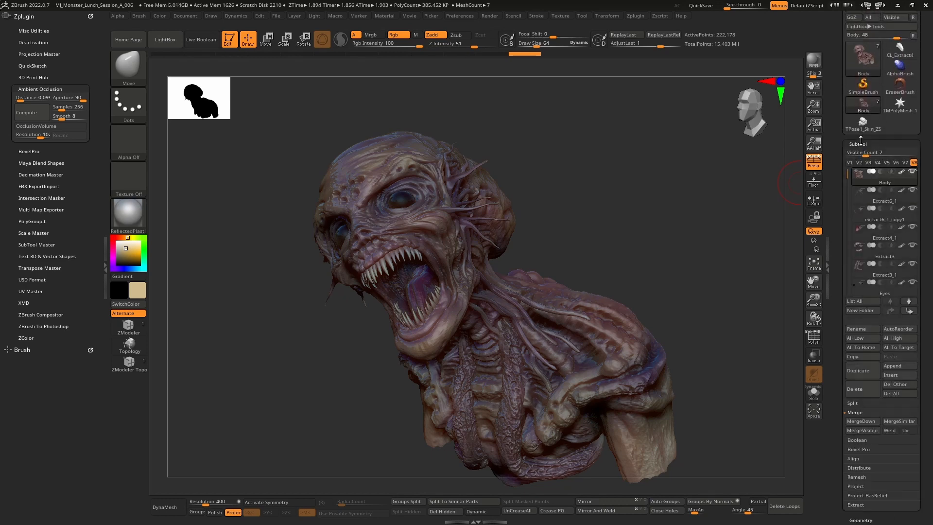
left_click(901, 171)
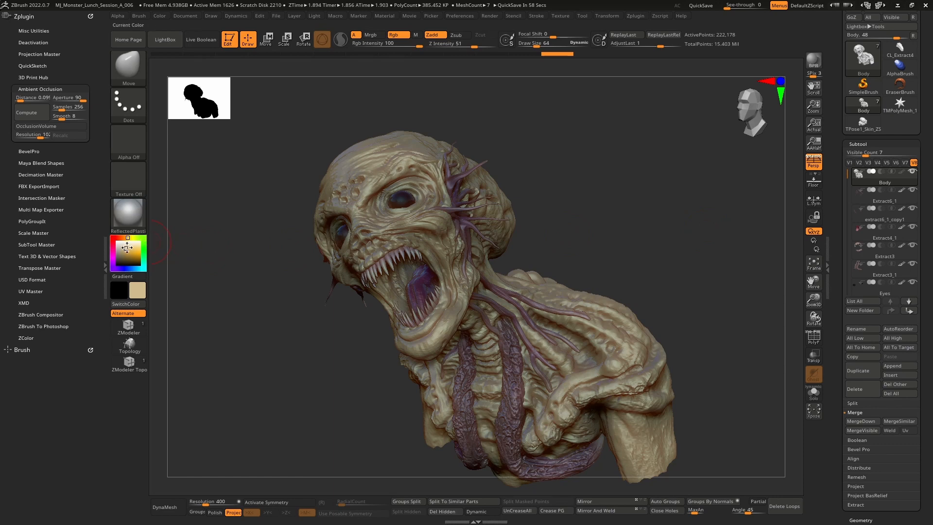
left_click_drag(121, 248, 112, 237)
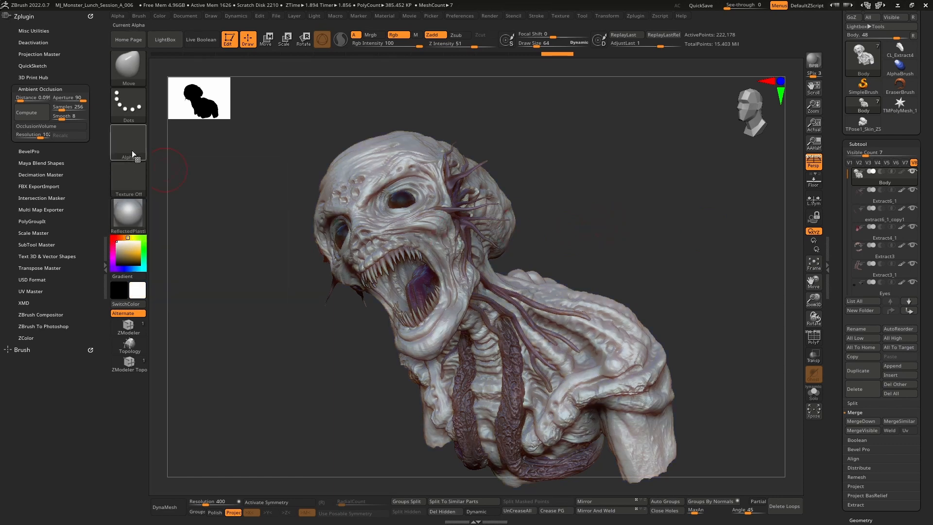
Raise the ambient occlusion distance to about 0.67 and recompute ambient occlusion
left_click(22, 99)
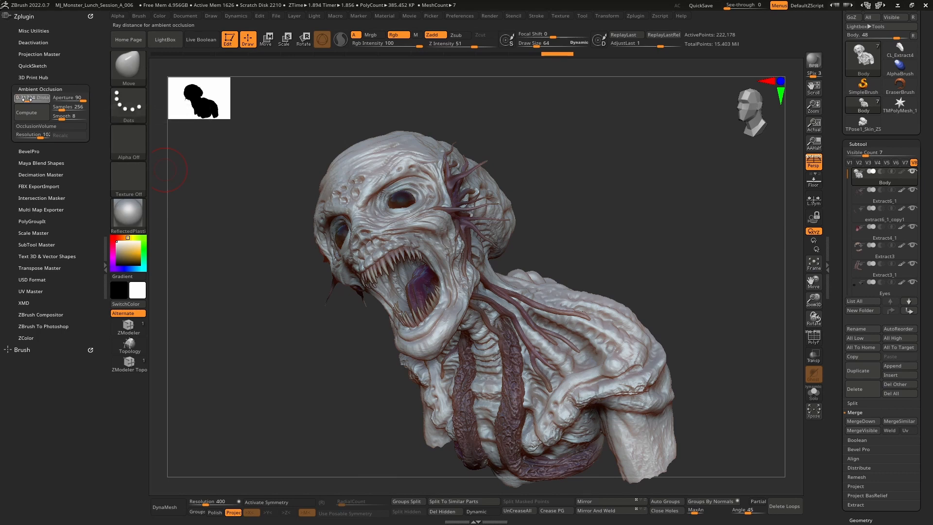
left_click_drag(26, 99, 30, 99)
left_click(31, 114)
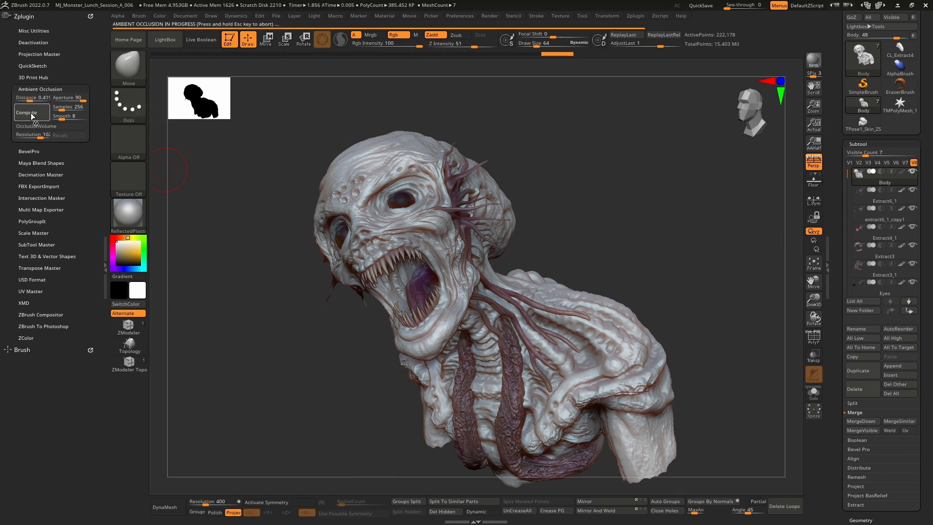
left_click_drag(33, 99, 37, 99)
left_click(31, 113)
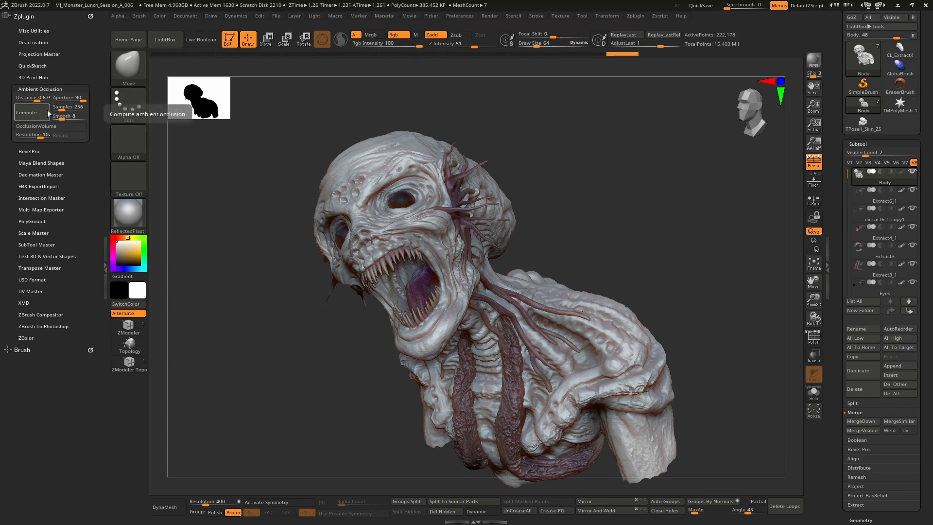
Lower the ambient occlusion distance to about 0.33 and recompute ambient occlusion
left_click(55, 126)
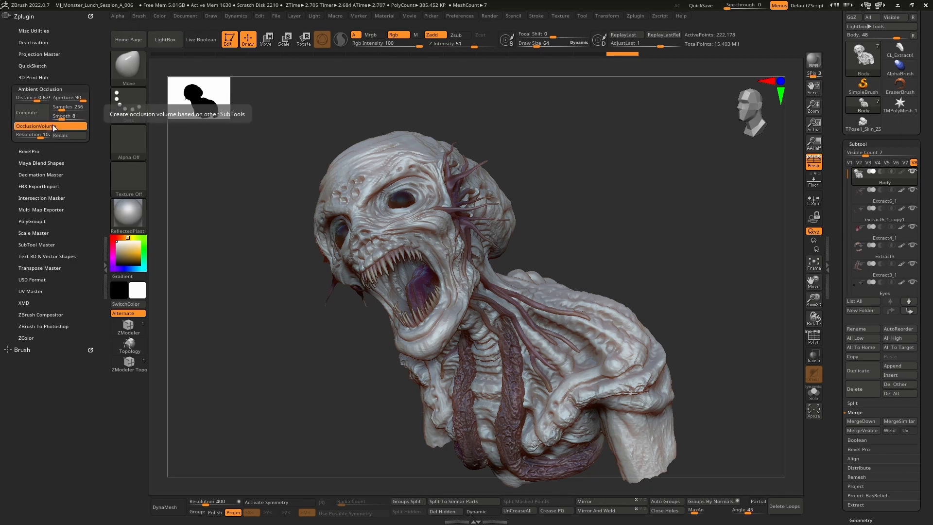
left_click(53, 127)
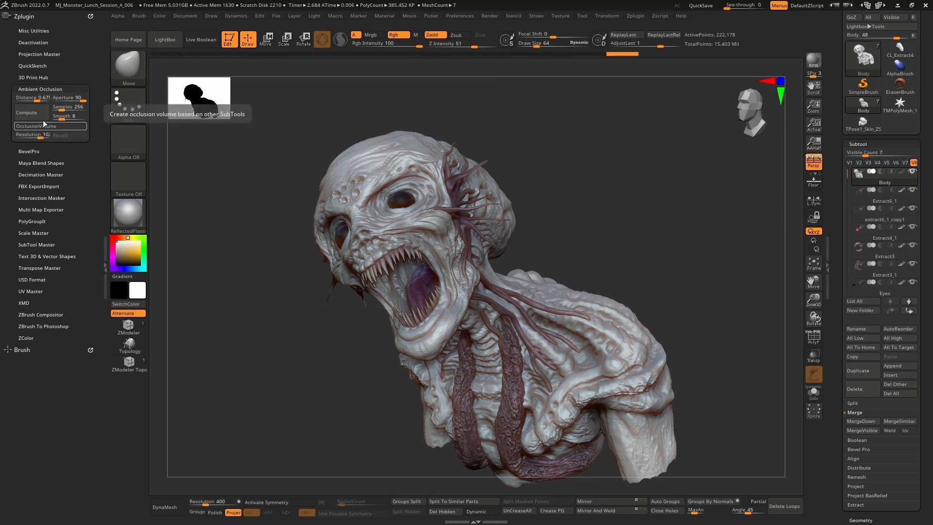
left_click(39, 98)
left_click_drag(39, 98, 32, 97)
left_click(34, 112)
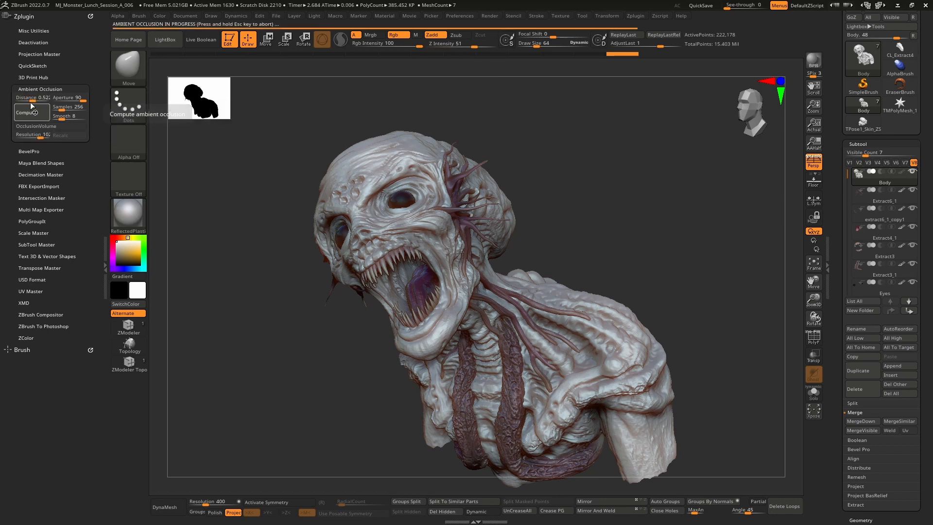
left_click_drag(33, 97, 28, 97)
left_click(34, 112)
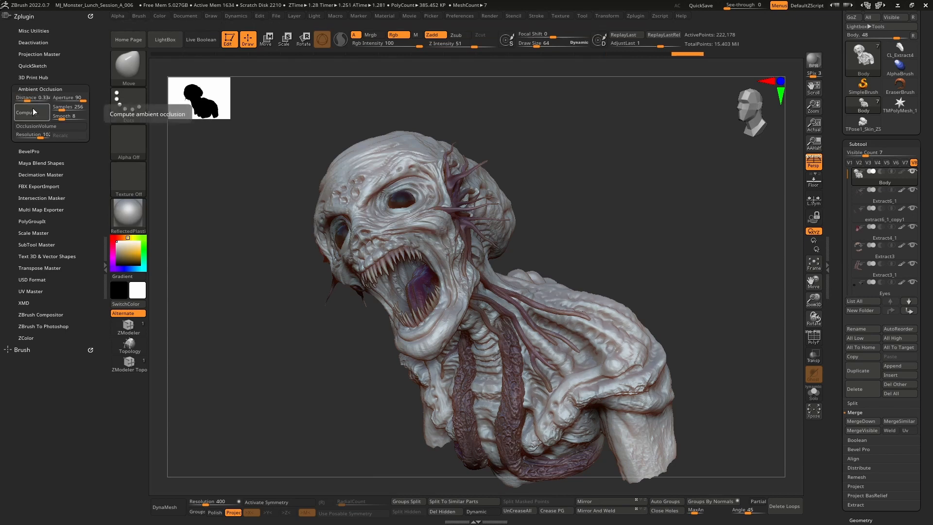
Increase the ambient occlusion aperture and compute ambient occlusion again
mouse_move(78, 97)
left_mouse_down()
mouse_move(63, 98)
mouse_move(96, 96)
left_mouse_up()
left_click(36, 114)
left_click(35, 115)
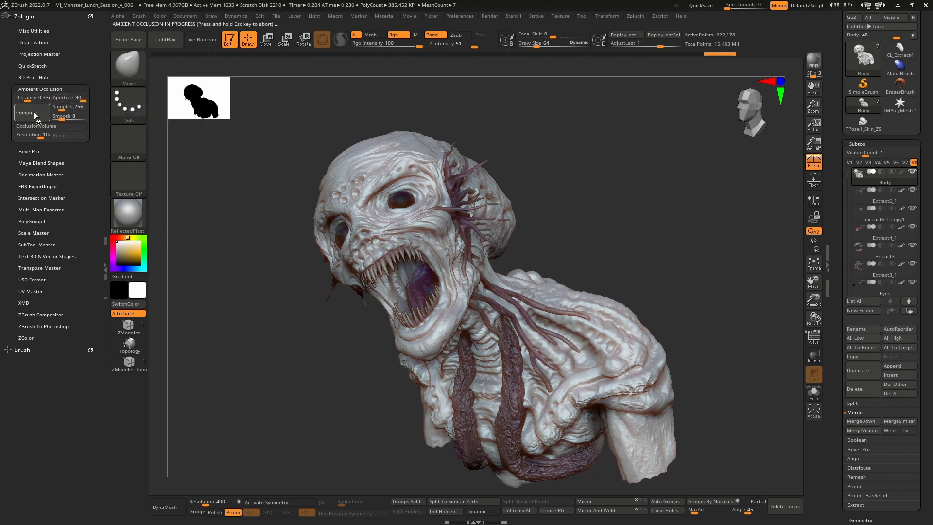
Open the Masking subpalette and turn off the mask display on the bust
mouse_move(662, 170)
left_mouse_down()
mouse_move(630, 174)
mouse_move(586, 286)
mouse_move(615, 167)
mouse_move(652, 156)
mouse_move(668, 138)
left_mouse_up()
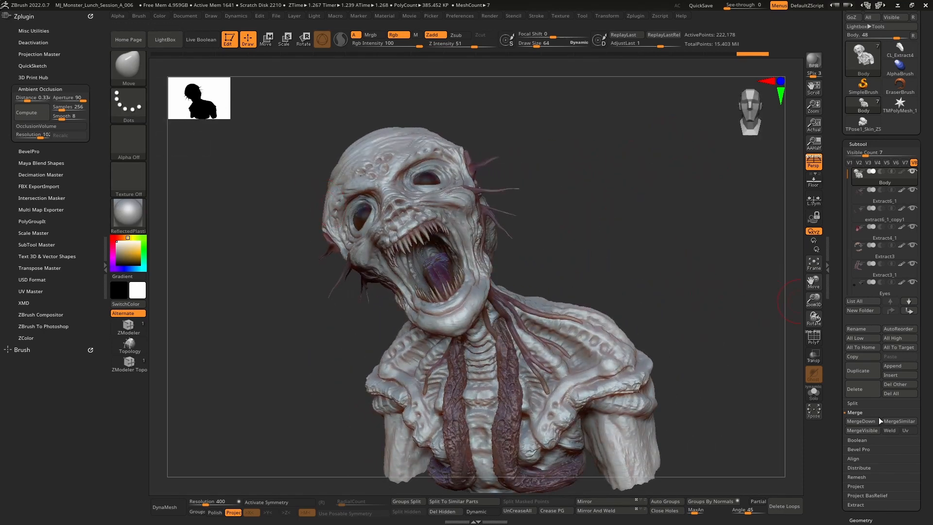
left_click_drag(841, 458, 833, 361)
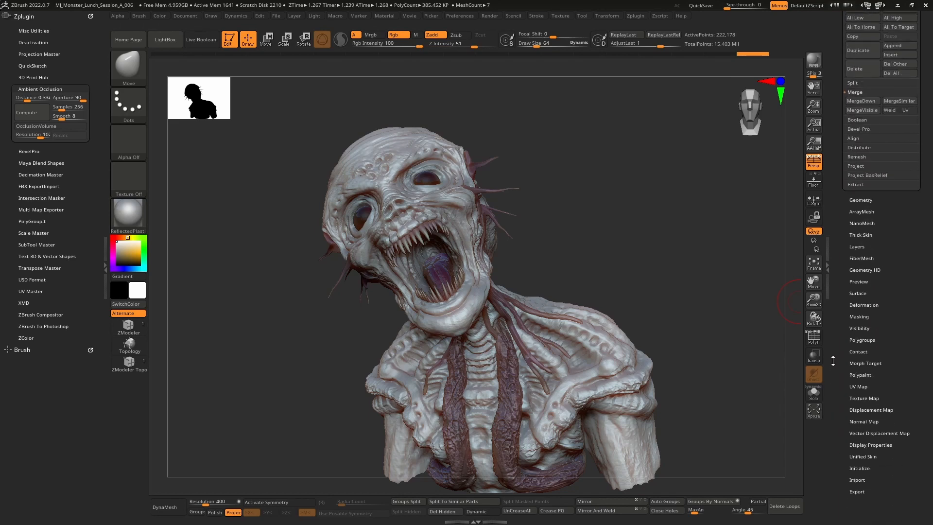
left_click(861, 316)
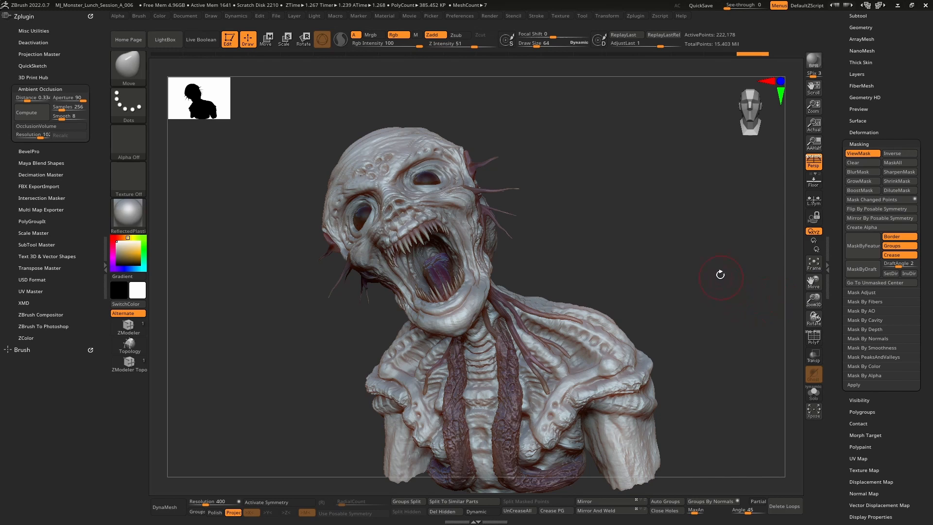
key("ctrl+h")
left_click_drag(670, 250, 676, 239)
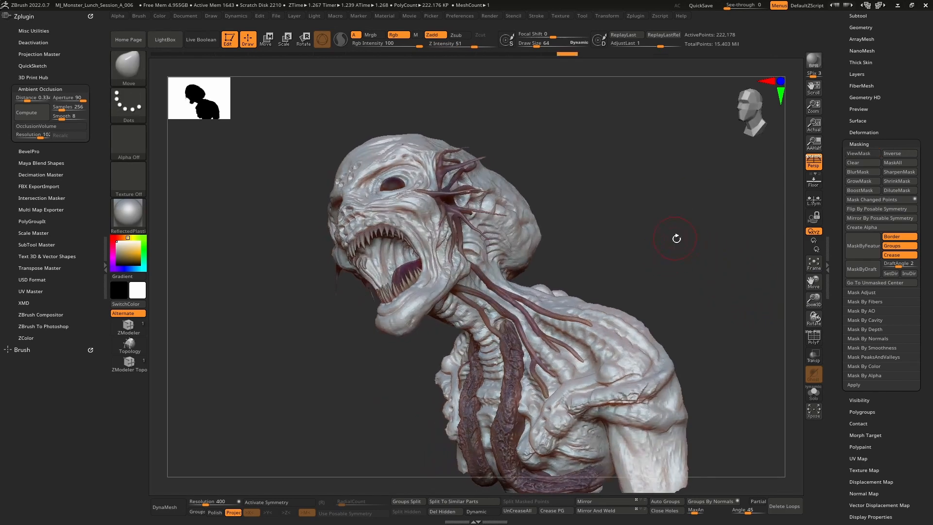
Expand the Mask By AO options and switch the active tool to the Body mesh
left_click(862, 310)
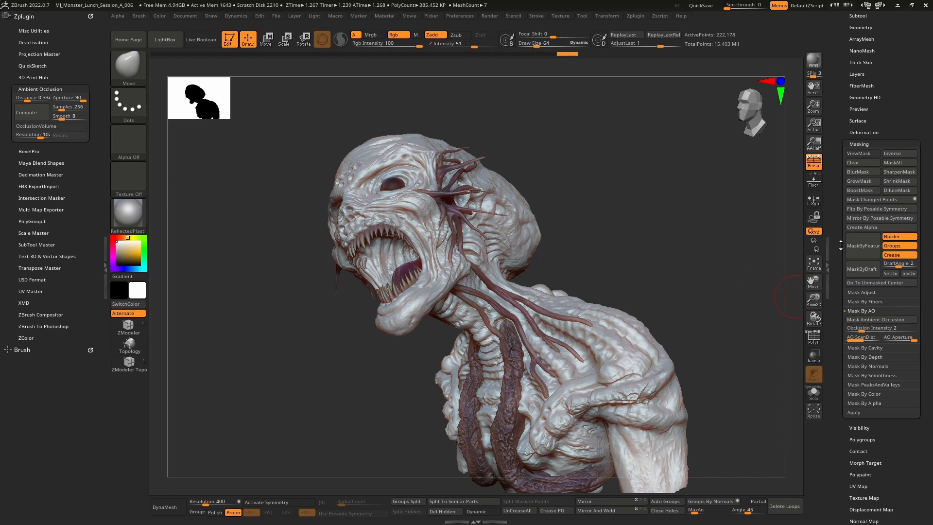
left_click_drag(840, 245, 843, 358)
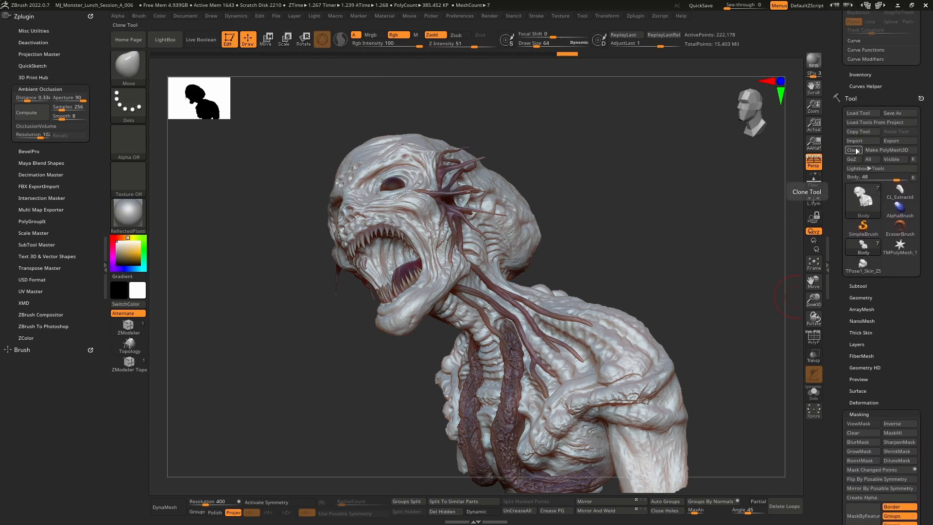
left_click(914, 178)
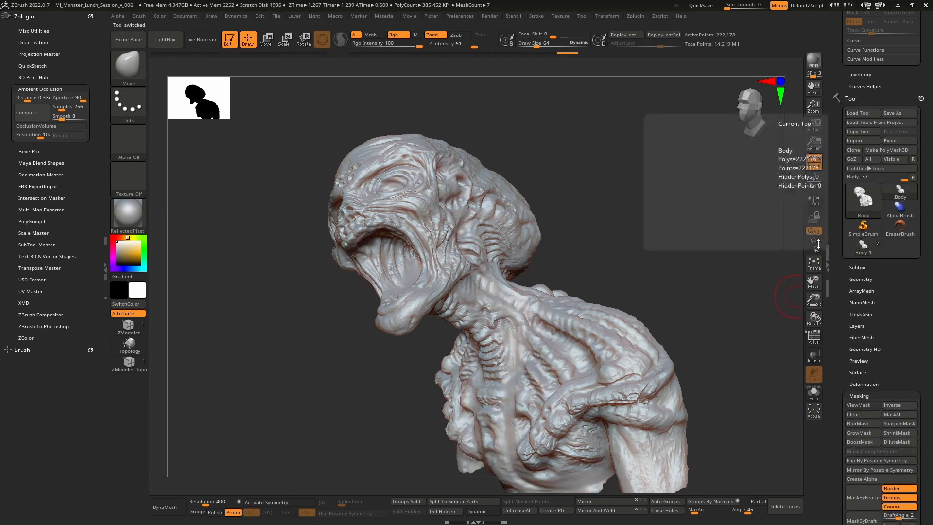
left_click(901, 193)
left_click_drag(838, 392, 846, 306)
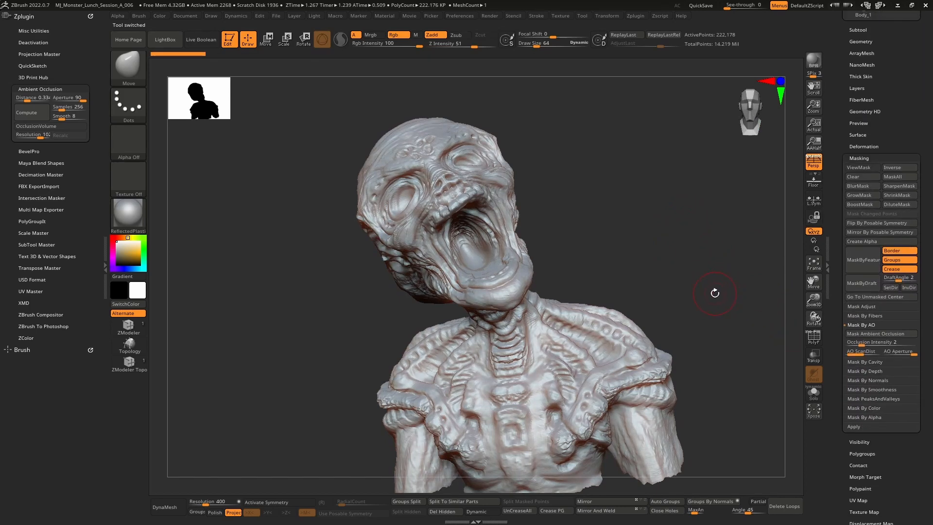
Compute ambient occlusion on the Body mesh and turn off the mask display
mouse_move(620, 233)
left_mouse_down()
mouse_move(621, 222)
mouse_move(627, 229)
left_mouse_up()
left_click(42, 113)
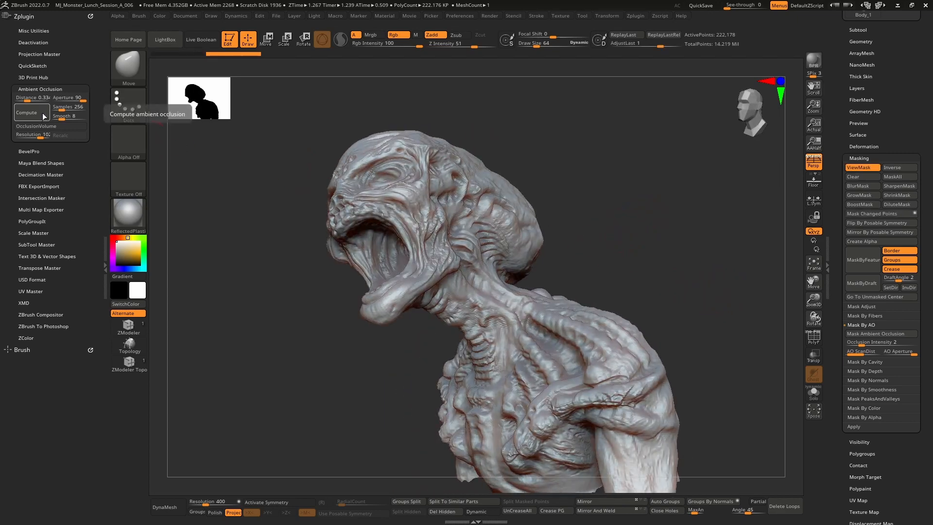
left_click_drag(374, 341, 304, 298)
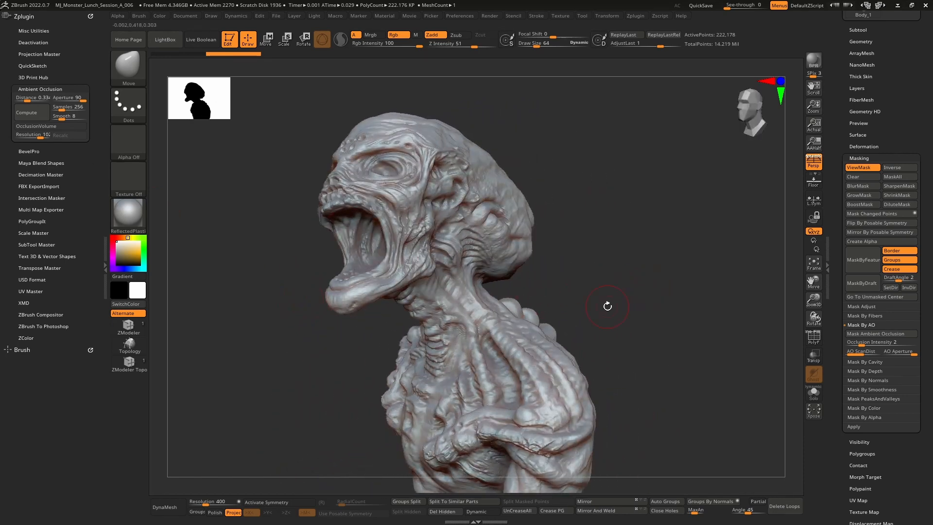
key("ctrl+h")
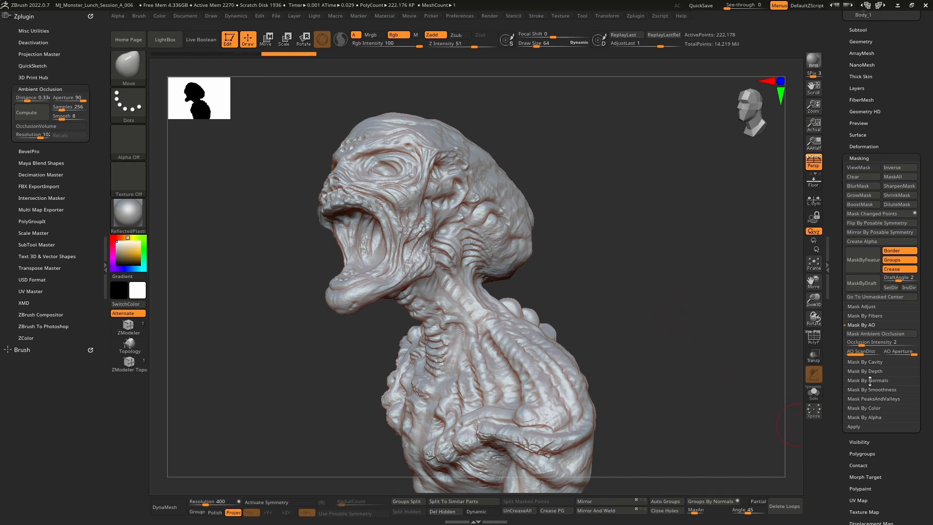
Set the occlusion intensity to about 6.64 and mask the bust by ambient occlusion
left_click(884, 333)
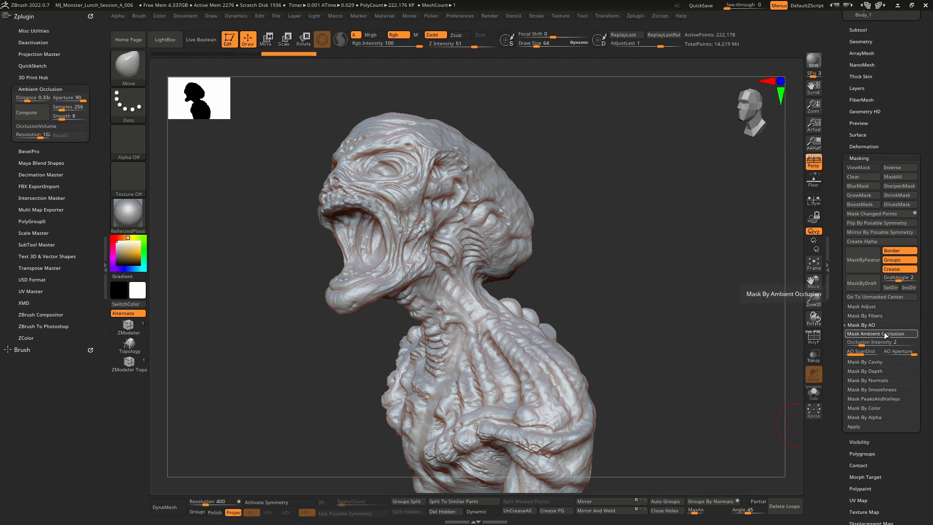
left_click_drag(863, 344, 892, 343)
left_click(878, 333)
left_click(888, 334)
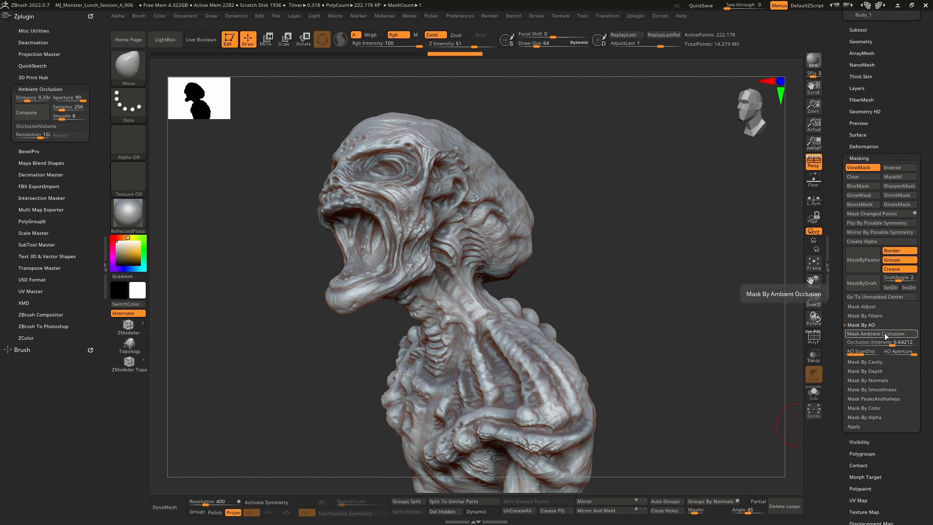
mouse_move(627, 263)
left_mouse_down()
mouse_move(686, 256)
mouse_move(640, 261)
mouse_move(654, 241)
mouse_move(643, 210)
mouse_move(658, 223)
mouse_move(654, 231)
left_mouse_up()
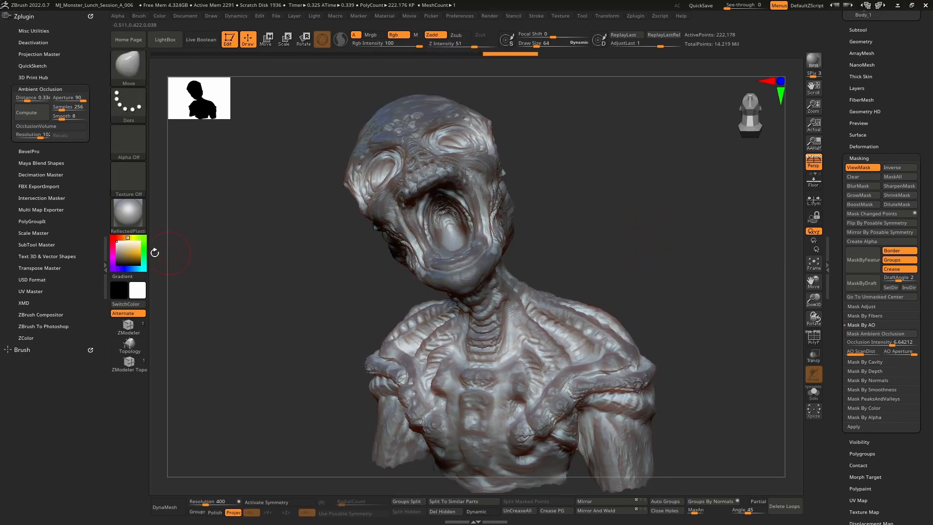
Select the Paint brush with black as the color and fill the unmasked parts of the bust
left_click_drag(123, 256, 112, 270)
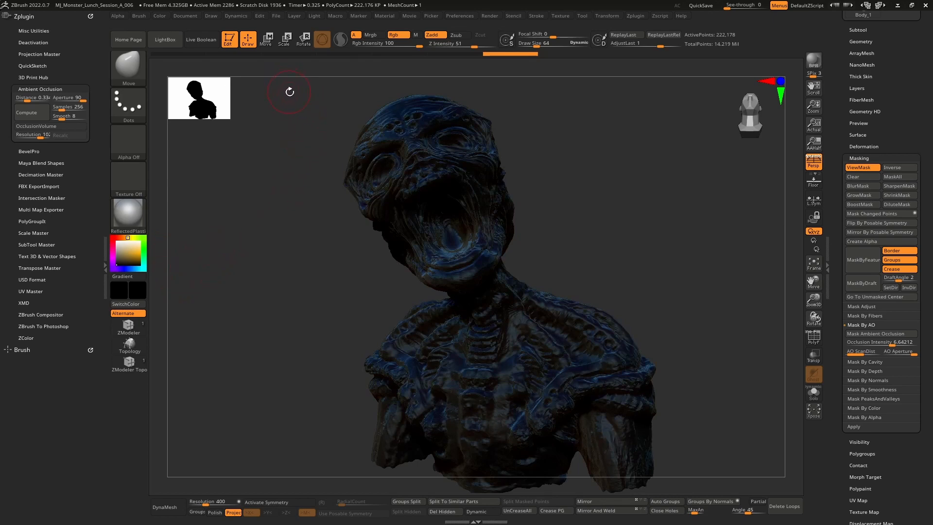
key("b")
key("p")
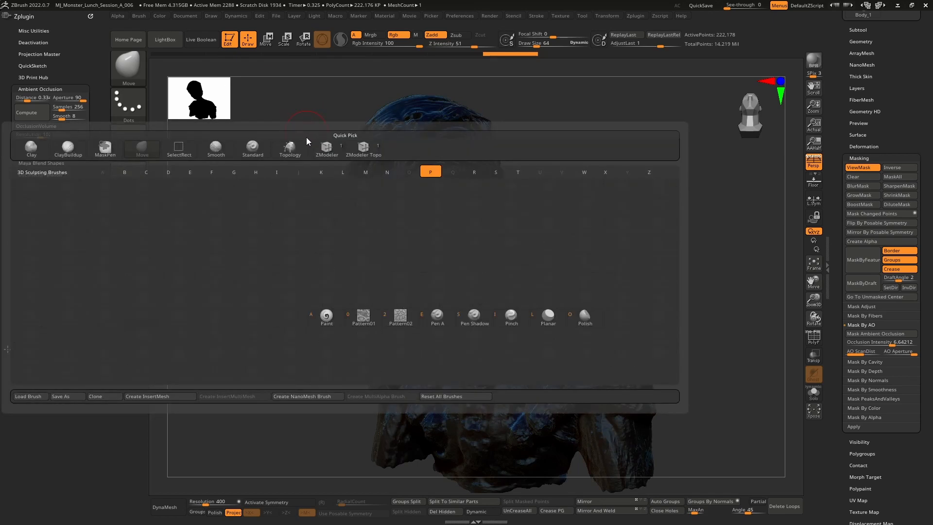
key("a")
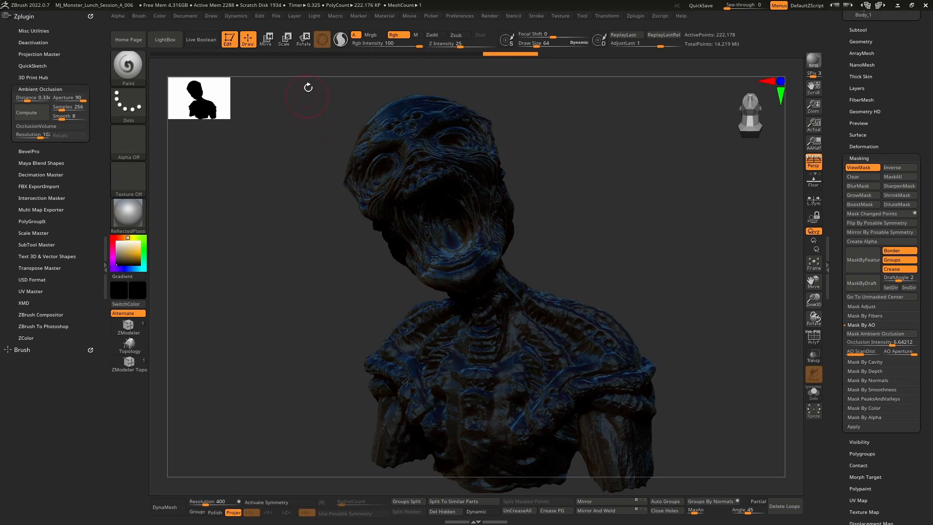
left_click(160, 16)
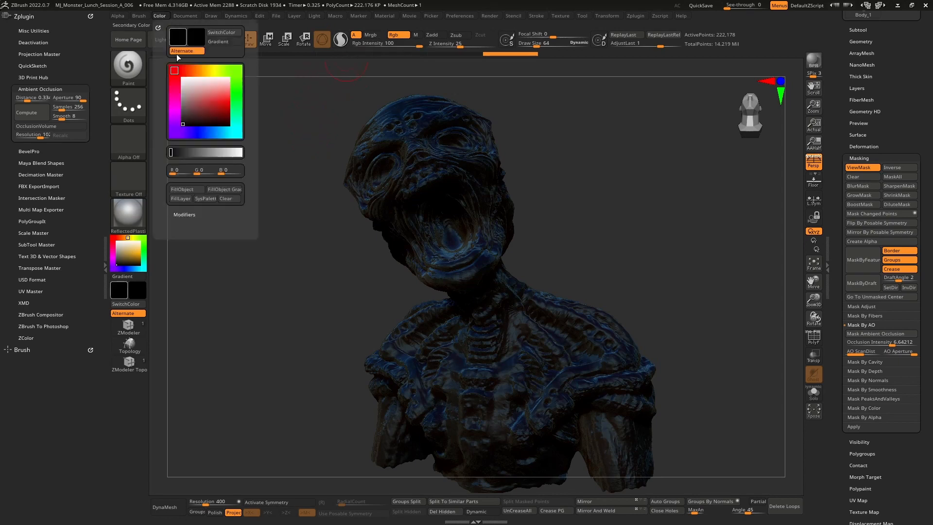
left_click(185, 195)
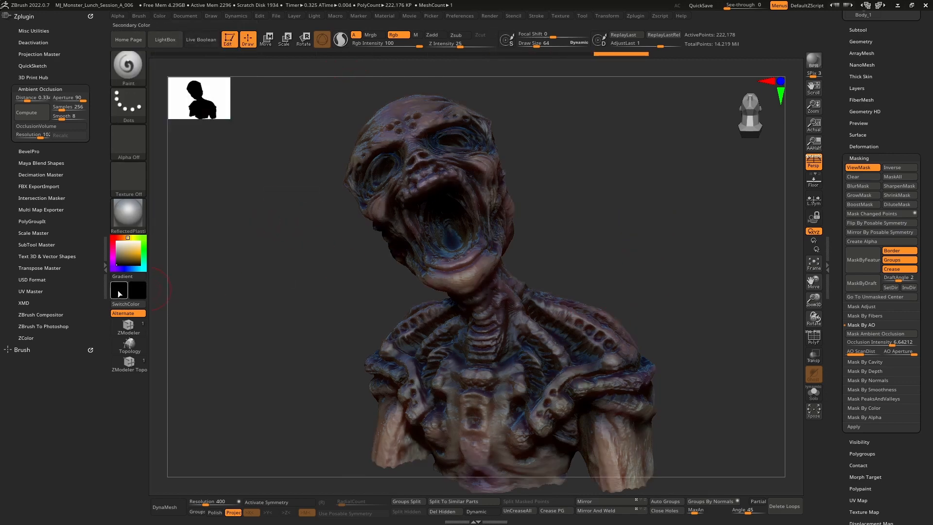
Switch the color to white and fill the bust with white, toggling the mask display off
left_click_drag(119, 249, 106, 231)
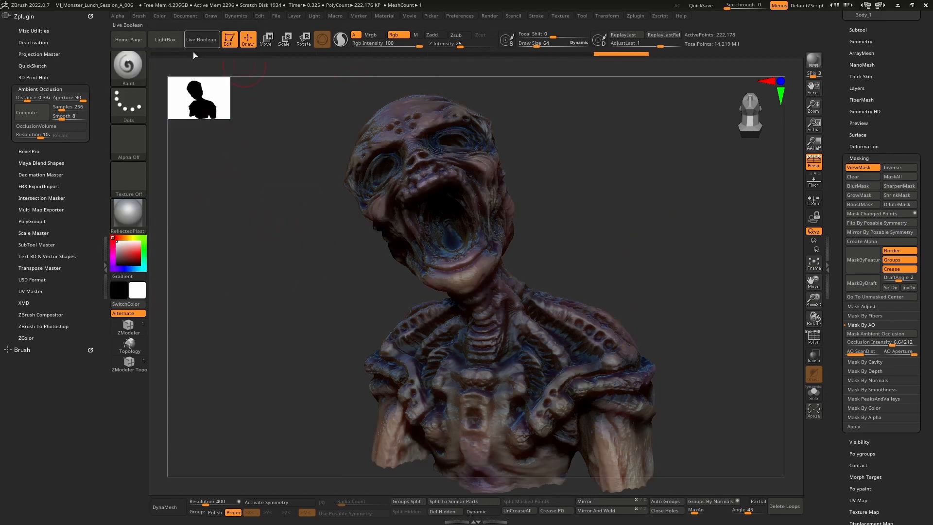
left_click(159, 16)
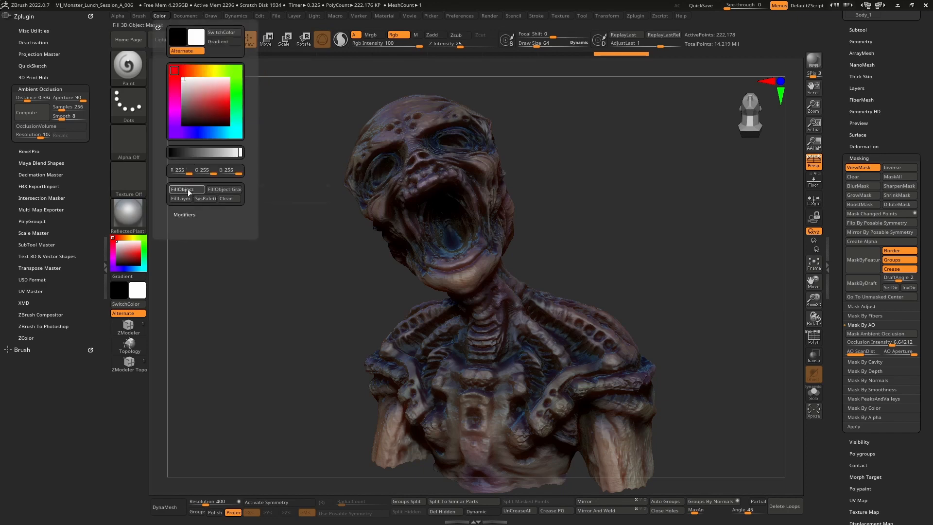
left_click(185, 196)
mouse_move(347, 252)
left_mouse_down()
mouse_move(363, 254)
mouse_move(355, 246)
mouse_move(330, 258)
mouse_move(337, 260)
mouse_move(307, 263)
mouse_move(317, 265)
left_mouse_up()
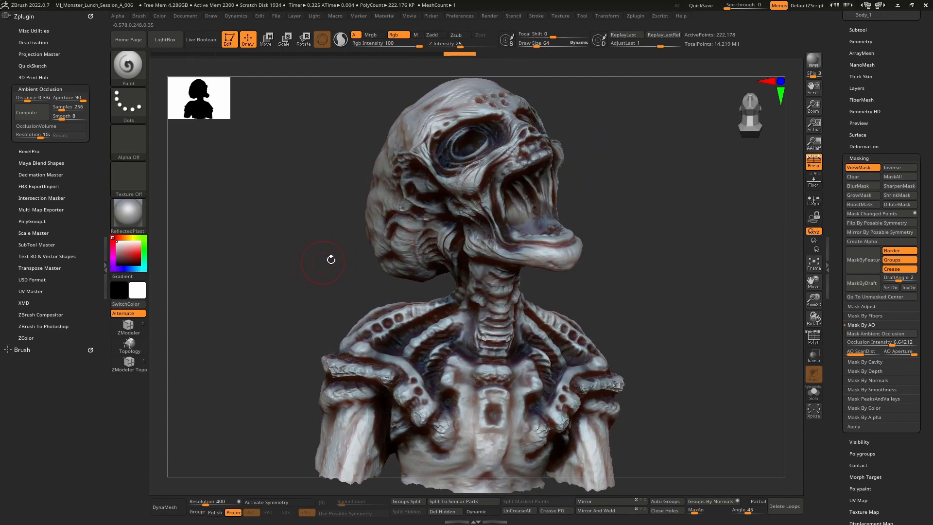
key("ctrl+h")
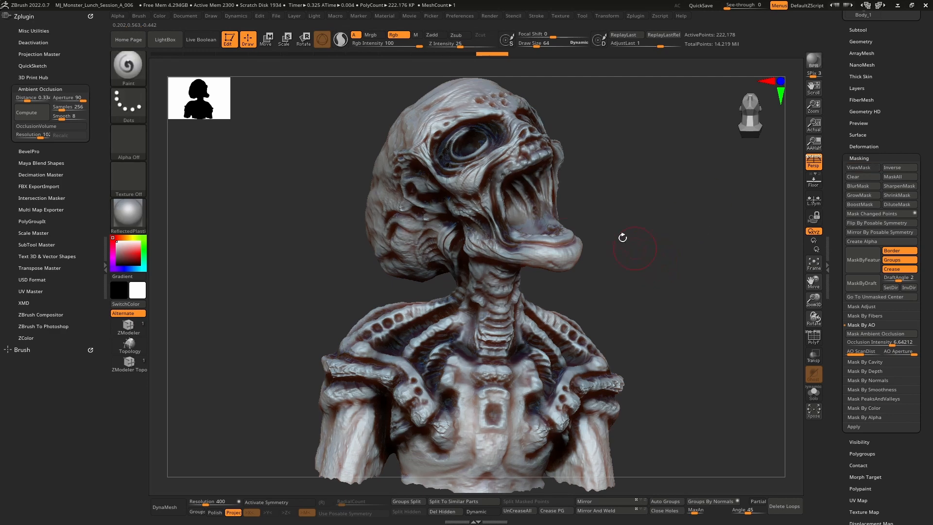
left_click(159, 15)
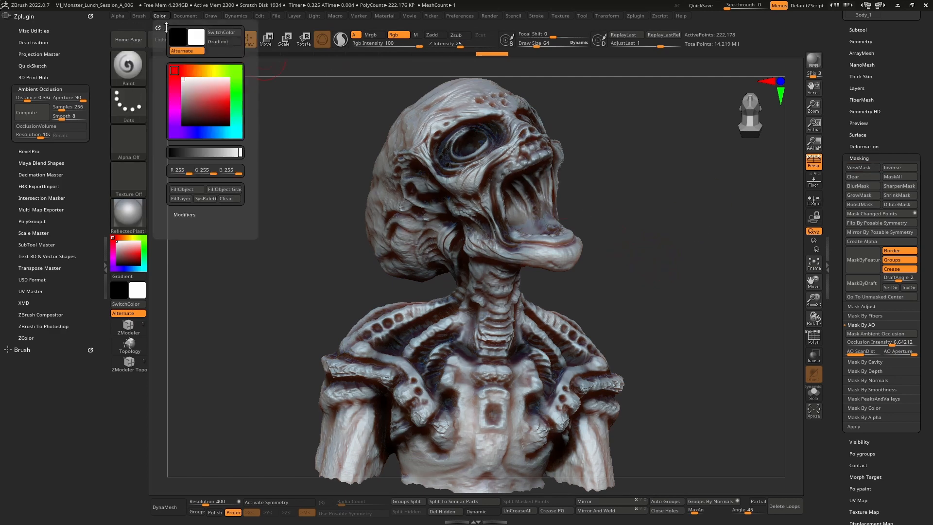
left_click(188, 190)
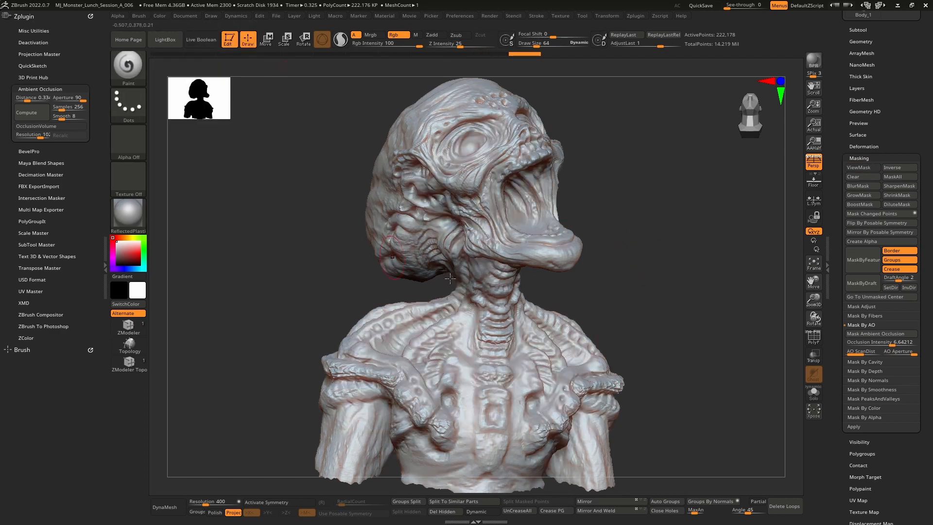
Set the ambient occlusion mask intensity to 2
left_click(884, 344)
type("2")
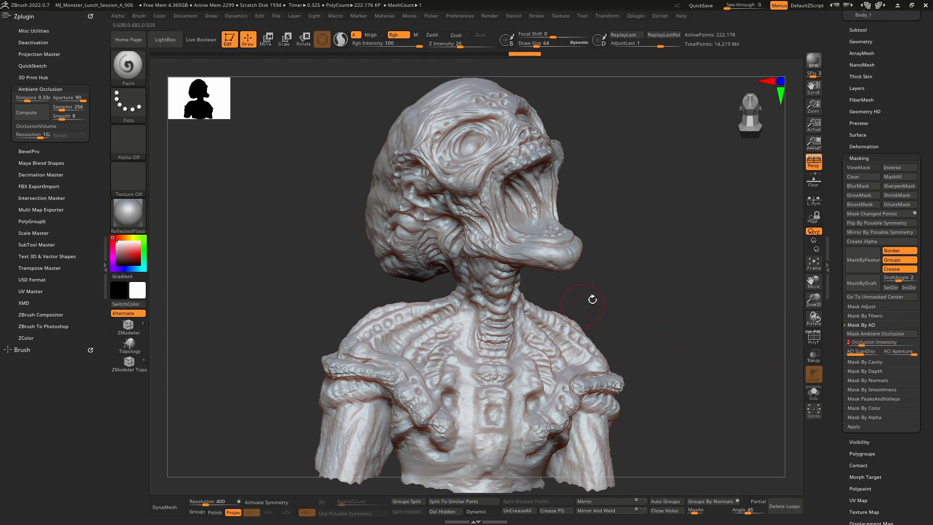
key("Return")
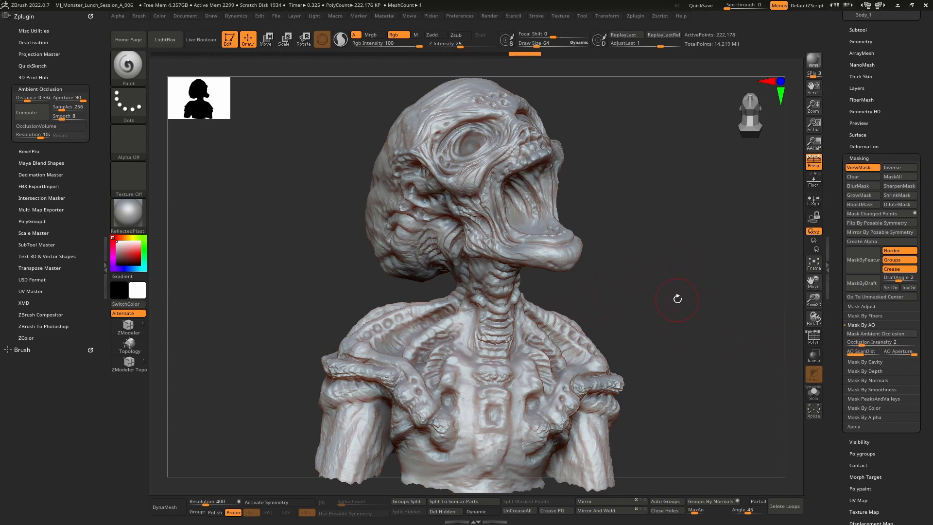
Switch the color to black and fill the unmasked crevices of the bust with black
mouse_move(652, 260)
left_mouse_down()
mouse_move(632, 241)
mouse_move(642, 223)
left_mouse_up()
key("ctrl")
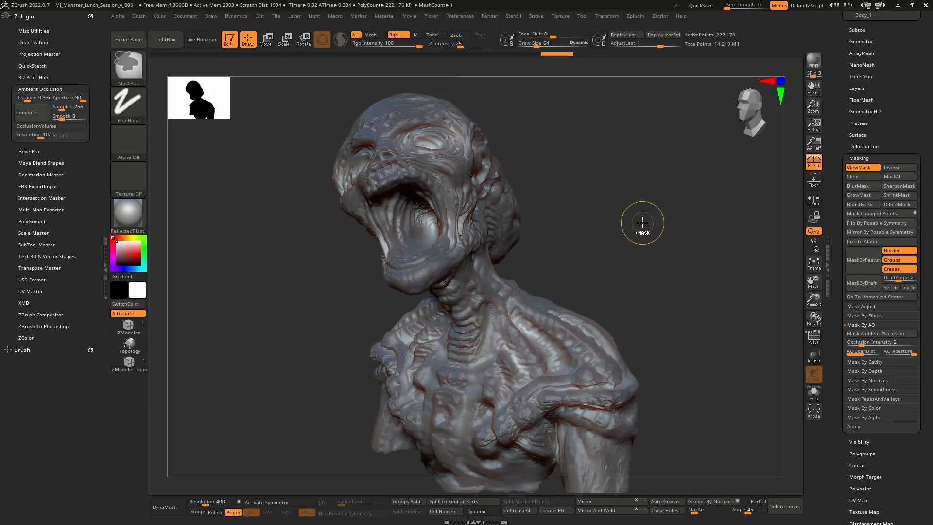
left_click_drag(127, 255, 109, 267)
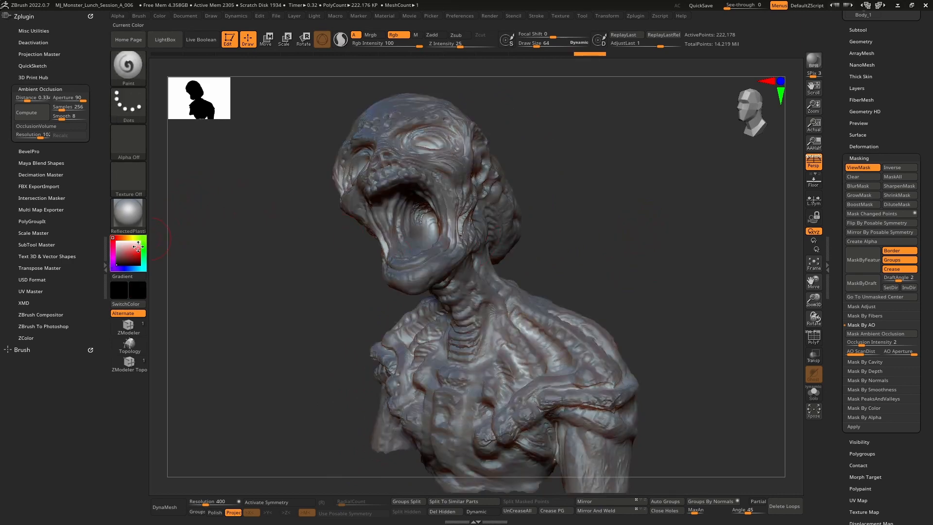
left_click(160, 16)
left_click(187, 190)
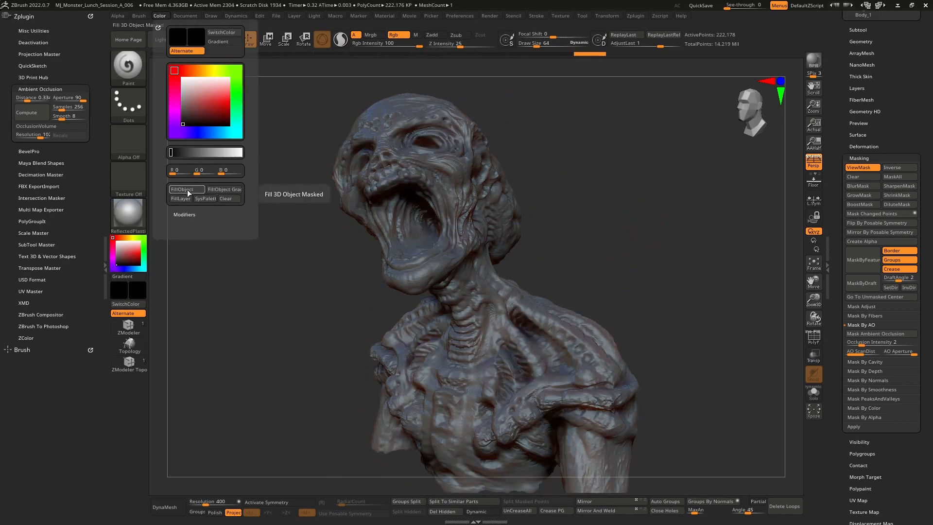
Subdivide the bust once and create a new texture map from its polypaint
left_click_drag(537, 262, 680, 249)
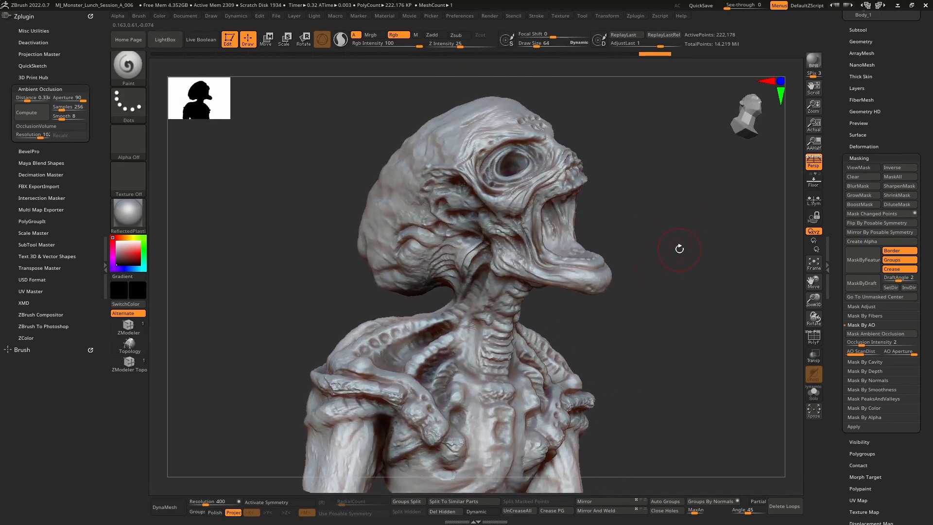
key("ctrl+d")
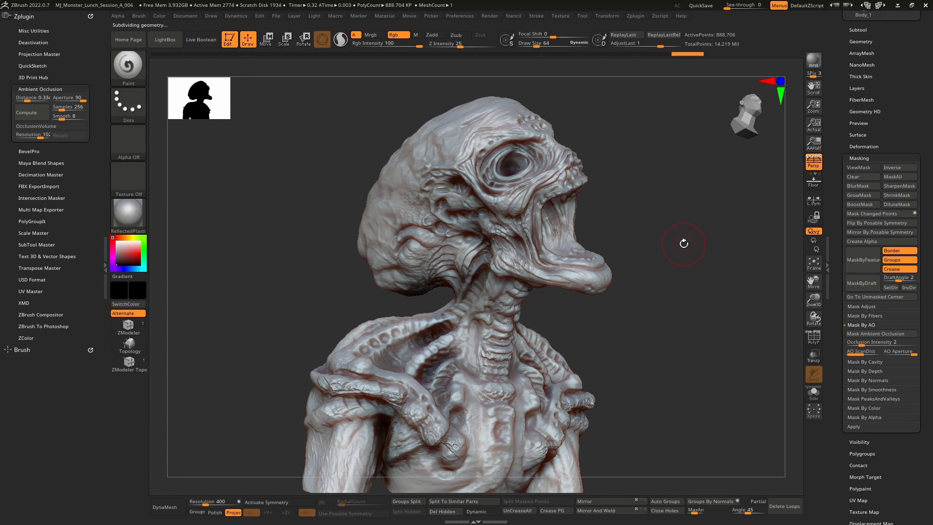
left_click_drag(836, 465, 850, 348)
left_click(866, 299)
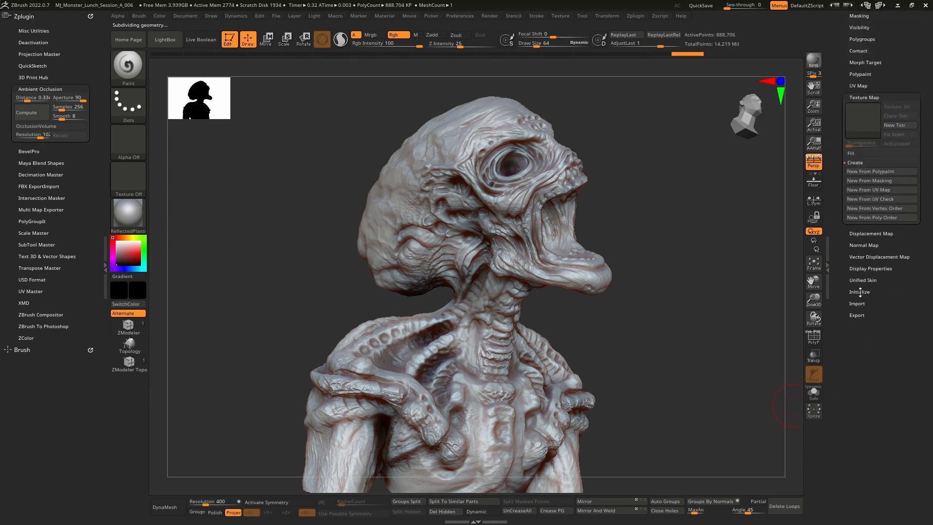
left_click(875, 170)
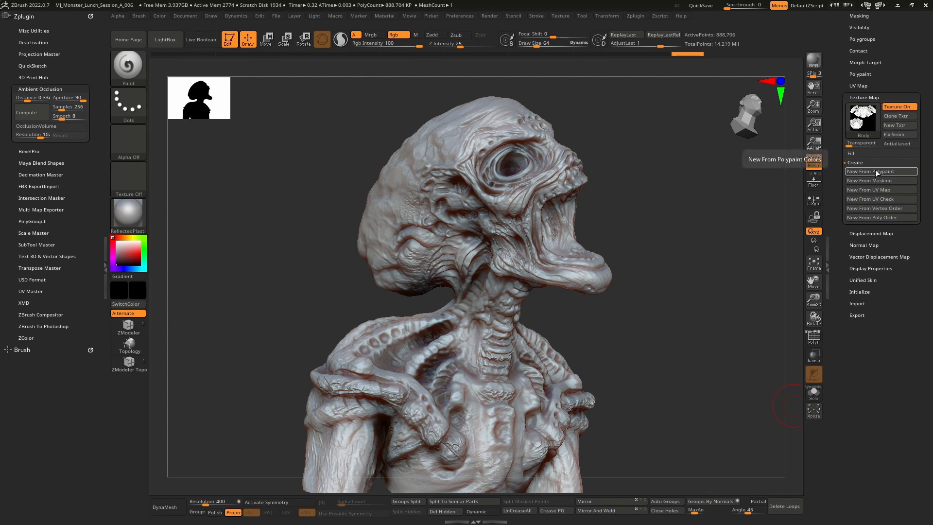
mouse_move(863, 122)
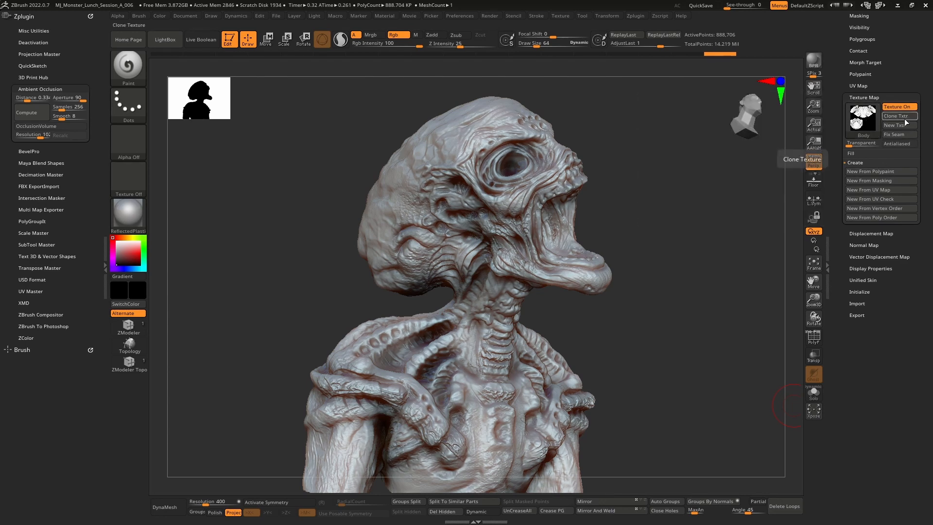
Clone the texture map into the Texture palette and flip it vertically
left_click(559, 16)
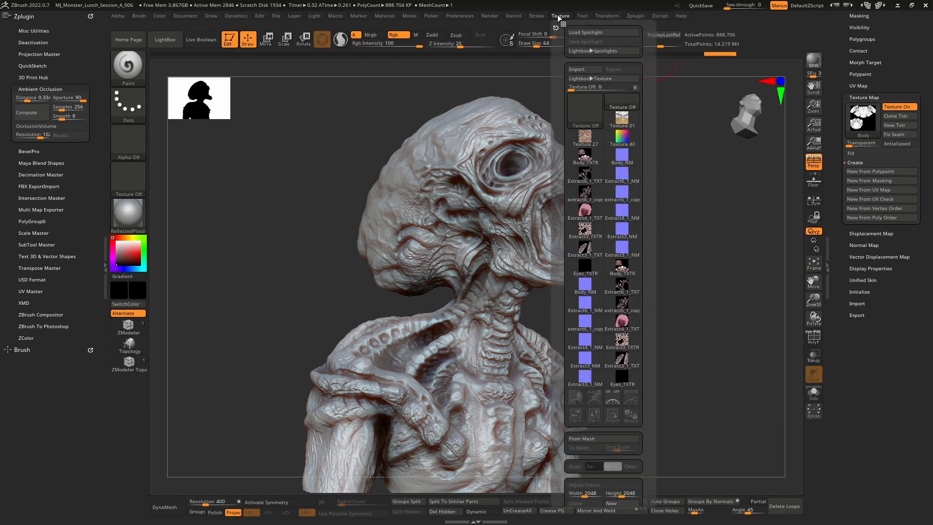
left_click(896, 116)
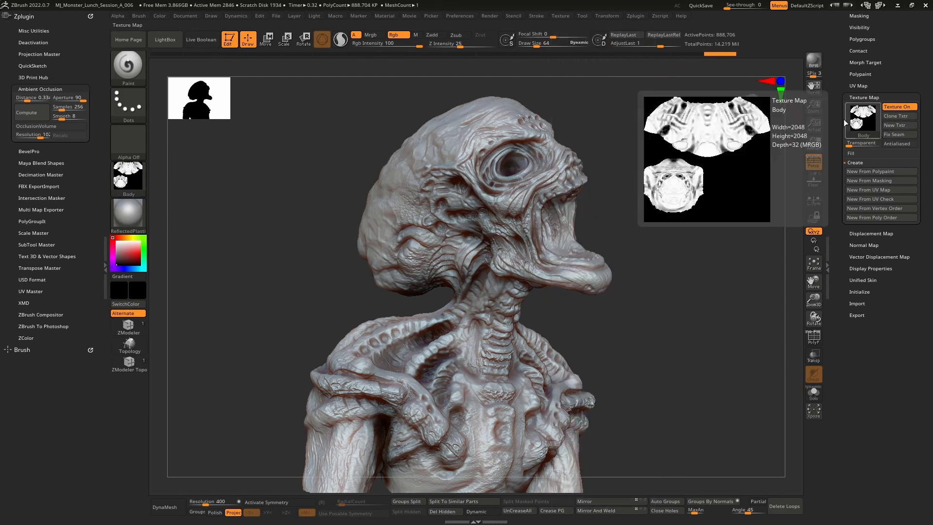
left_click(560, 15)
mouse_move(588, 120)
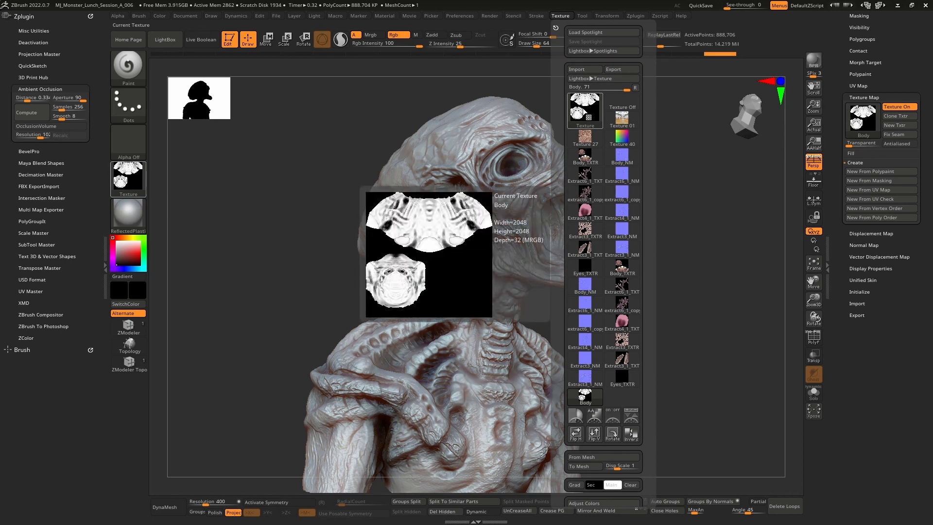
left_click(595, 434)
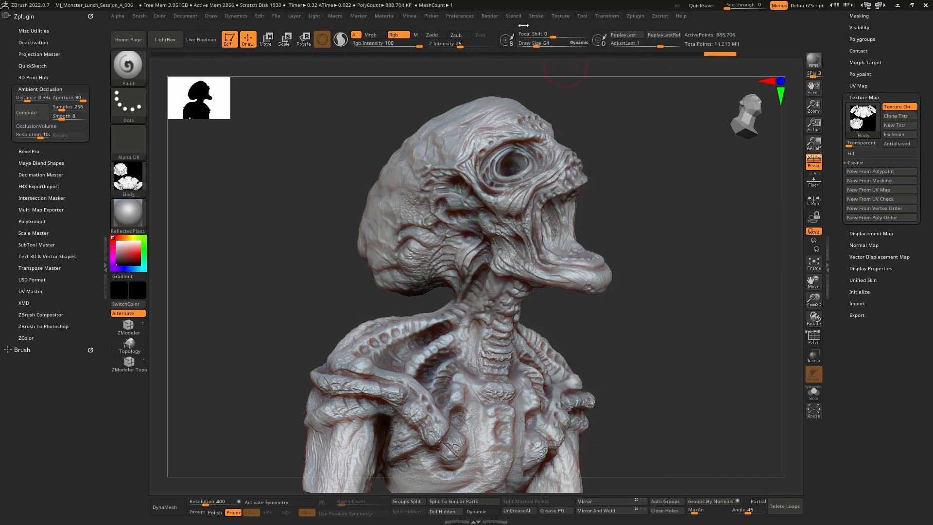
Export the flipped texture as a PNG named Body_AO into the Alien.fbm folder inside the project's FBX folder
left_click(561, 15)
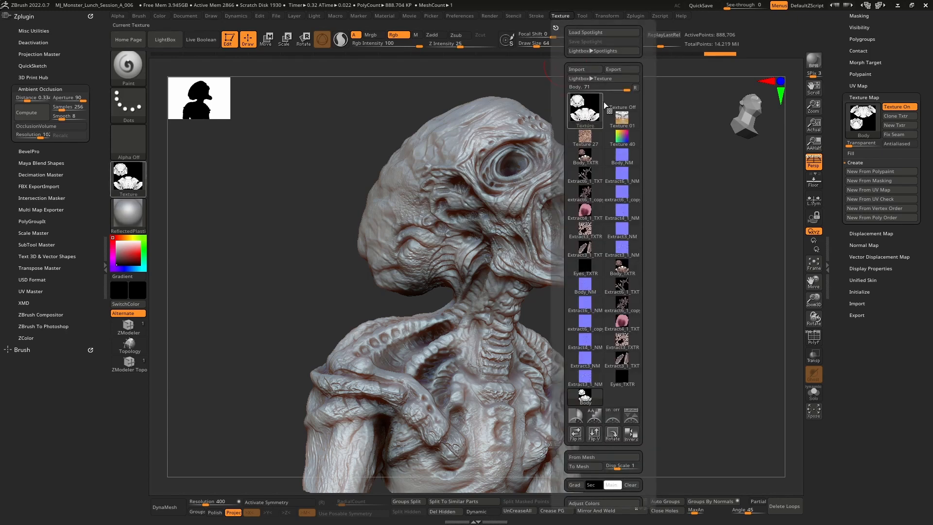
left_click(620, 68)
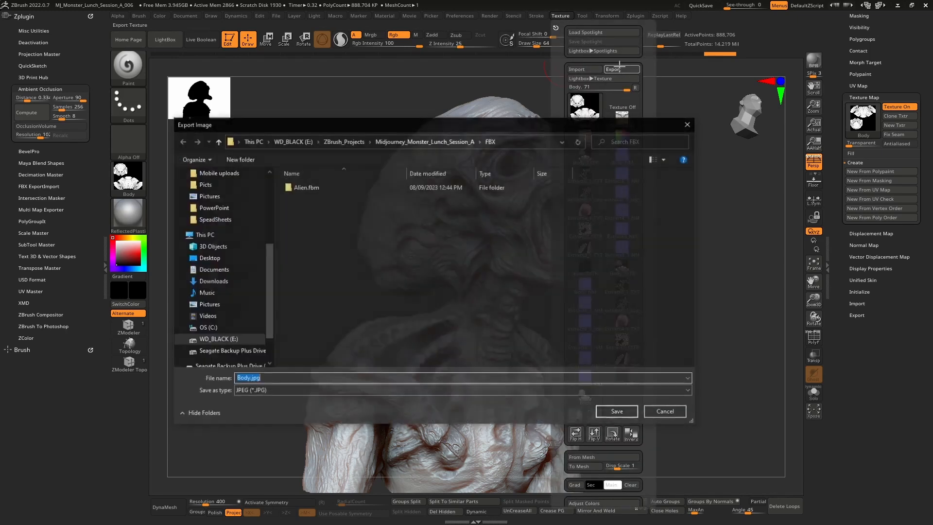
left_click(443, 142)
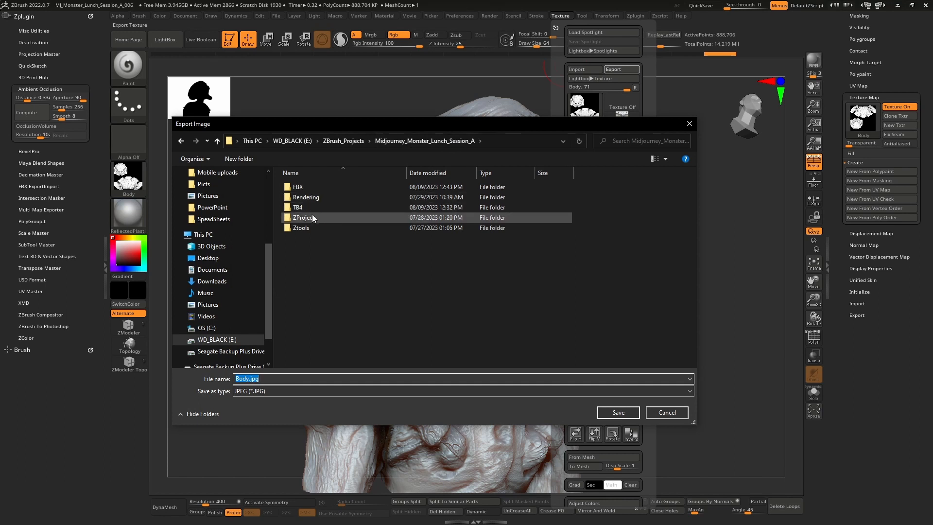
double_click(309, 187)
double_click(308, 187)
left_click(338, 378)
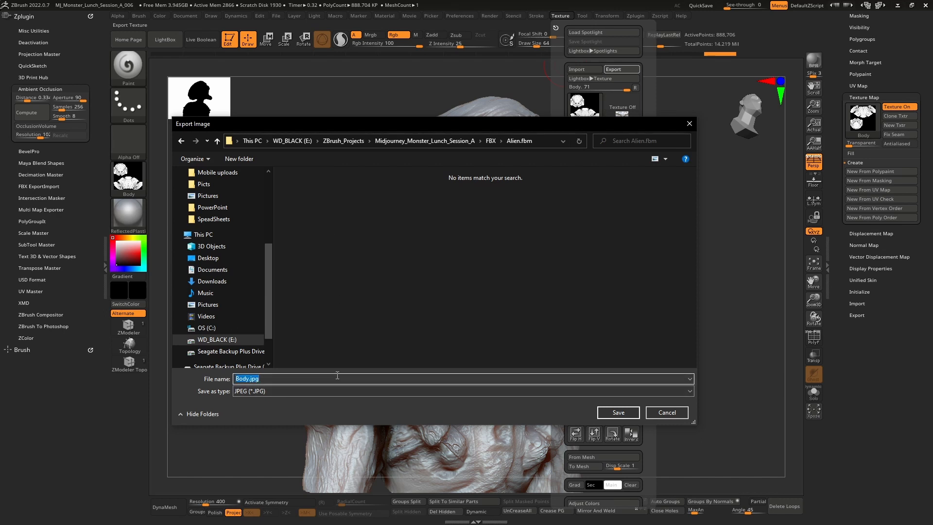
type("Body_AO")
left_click(273, 391)
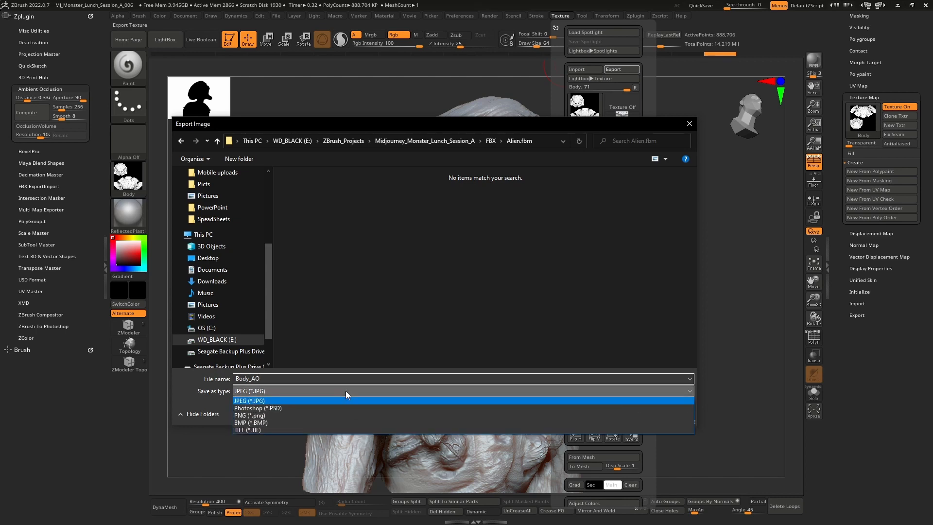
left_click(277, 416)
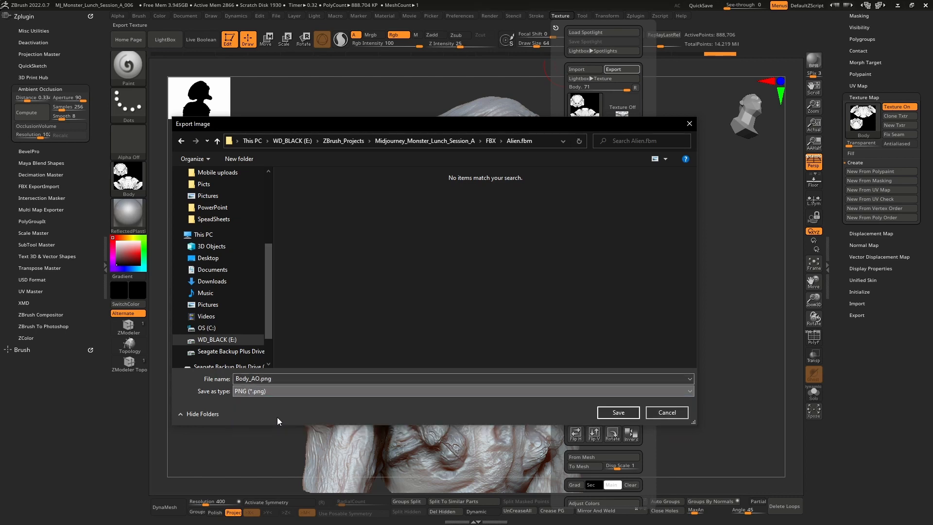
left_click(614, 414)
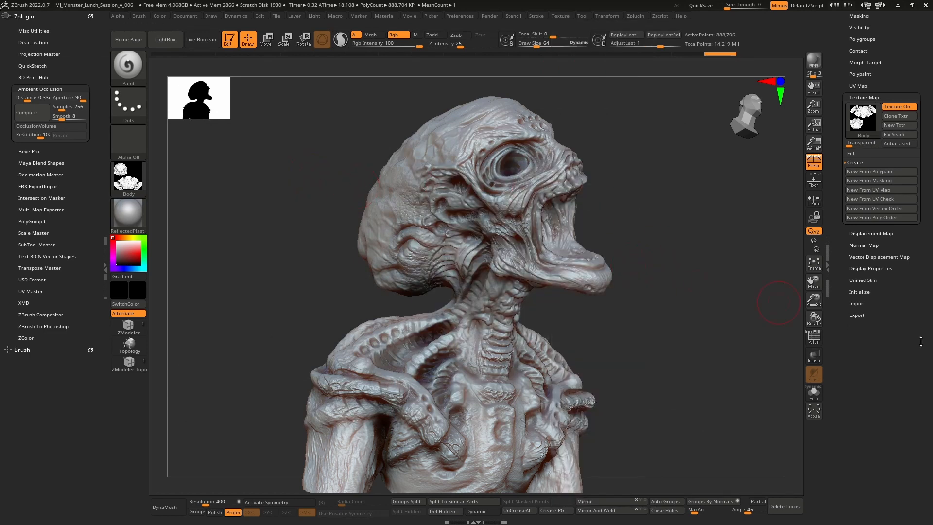
Switch to Marmoset Toolbag, select the Body material and review its texture, displacement, surface and albedo settings
key("alt+Tab")
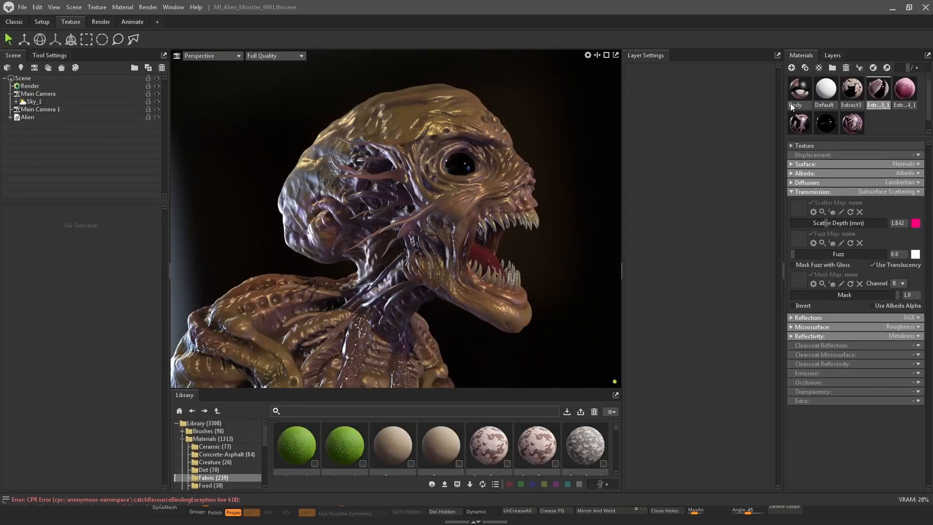
left_click(803, 86)
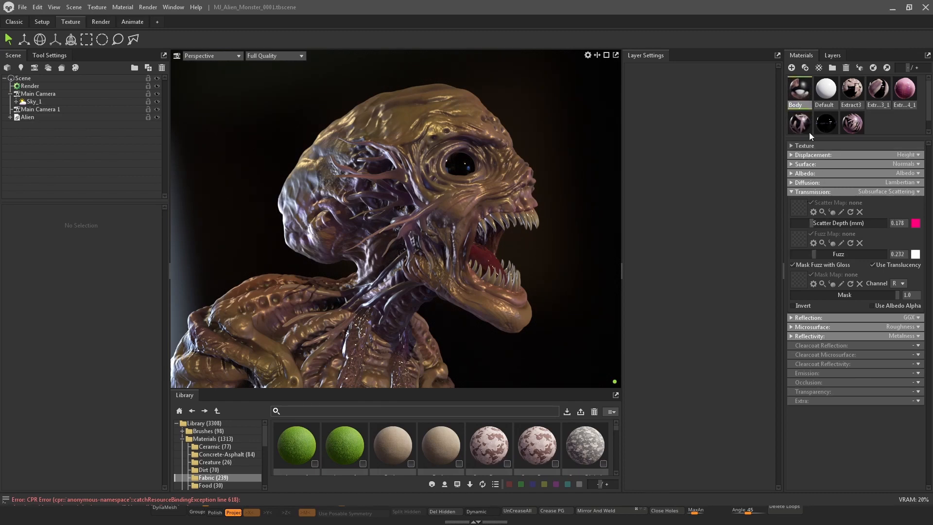
left_click(790, 182)
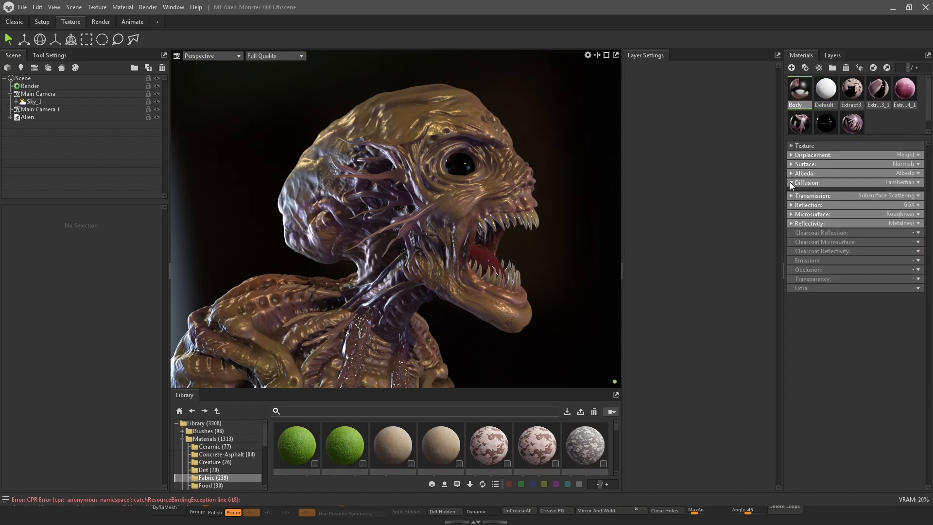
left_click(791, 183)
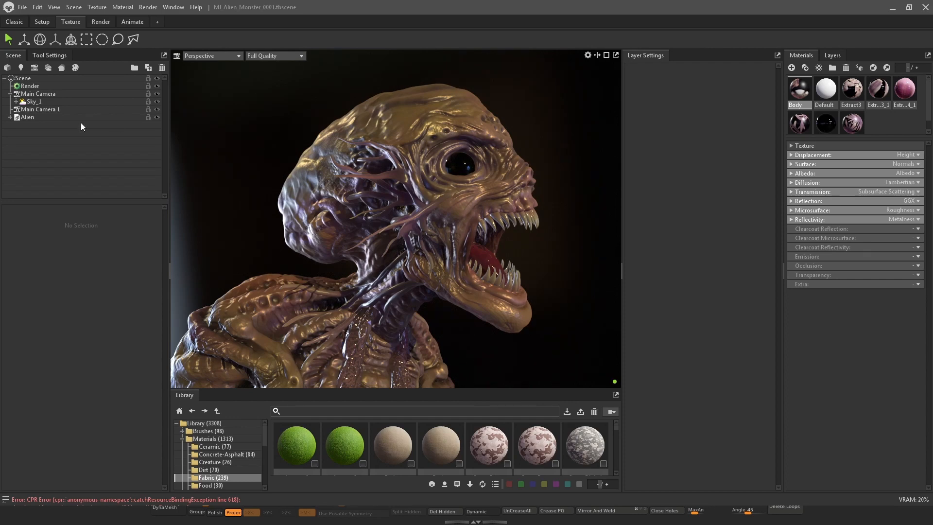
left_click(54, 115)
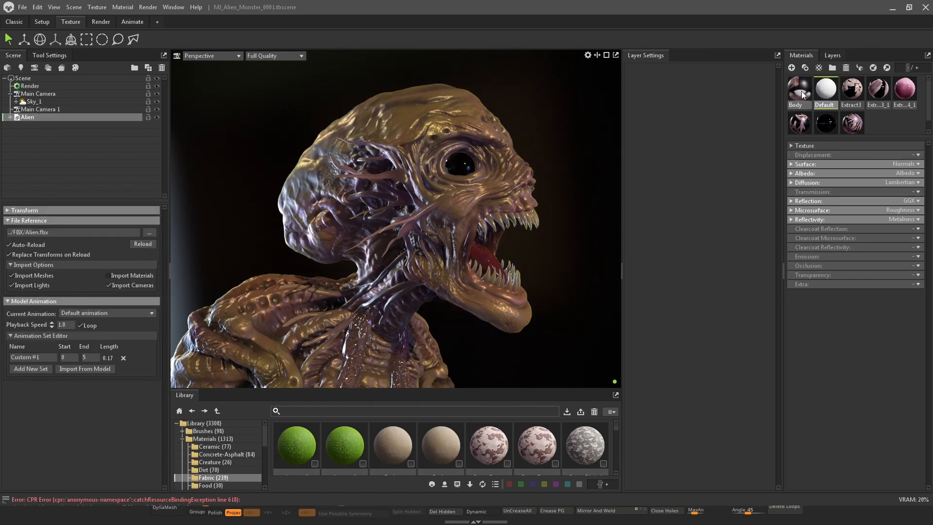
left_click(791, 183)
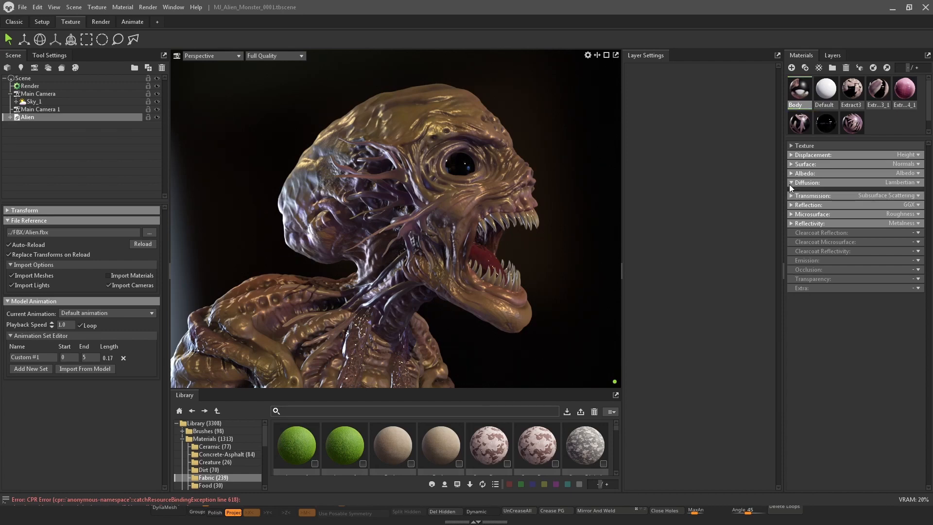
left_click(792, 145)
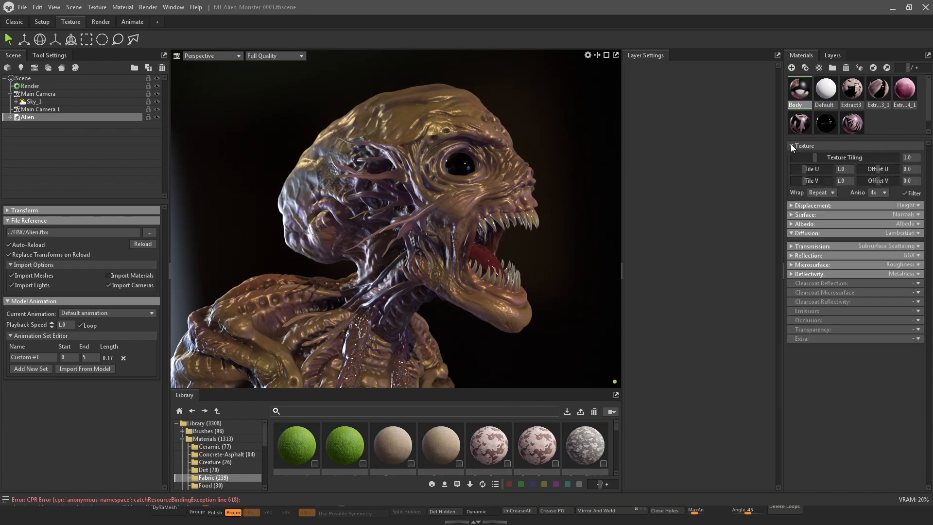
left_click(792, 205)
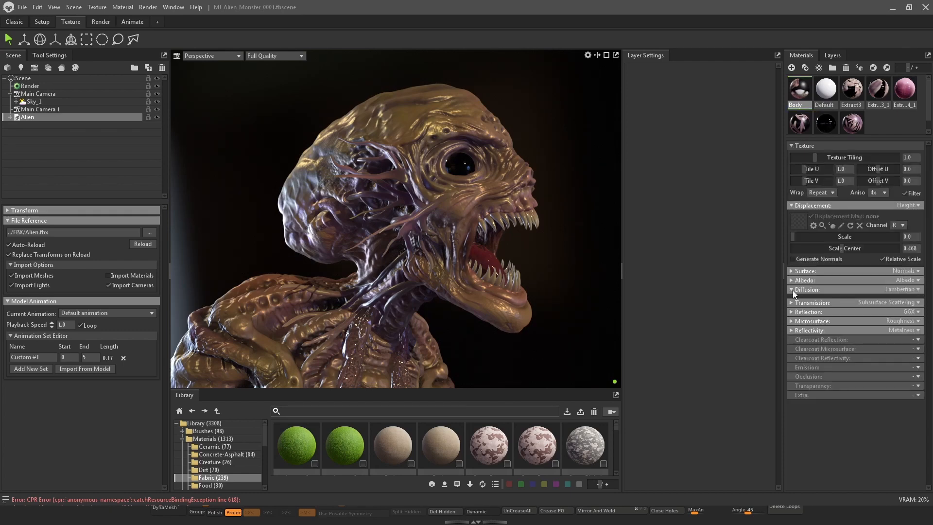
left_click(790, 271)
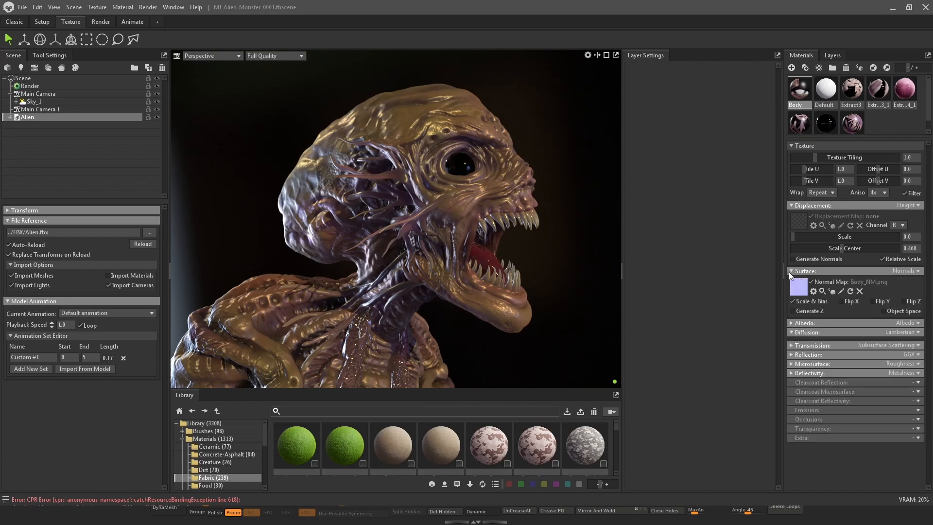
left_click(791, 324)
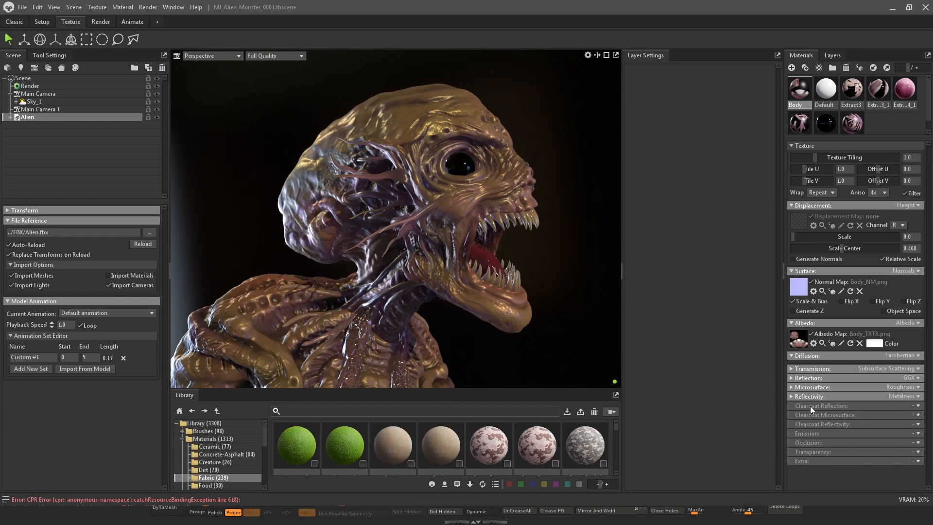
Enable Occlusion on the Body material and load Body_AO.png as its occlusion map
left_click(918, 443)
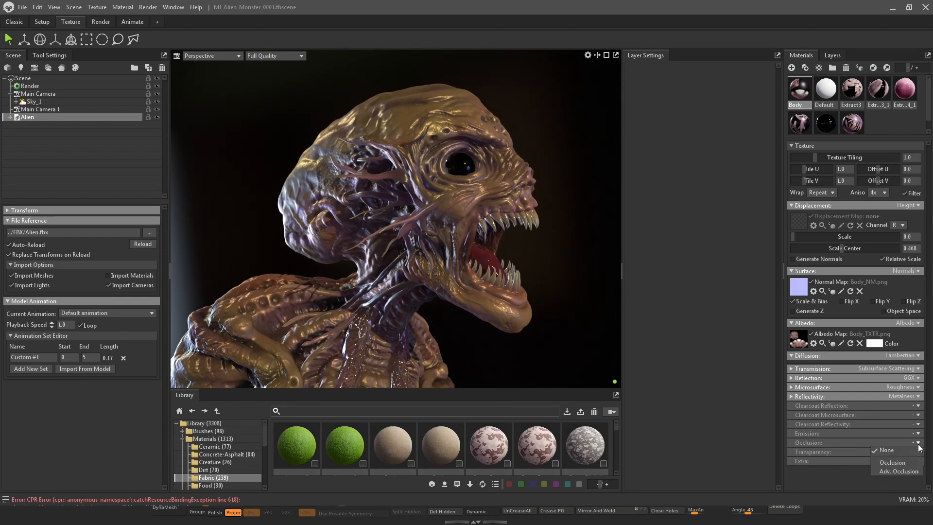
left_click(892, 464)
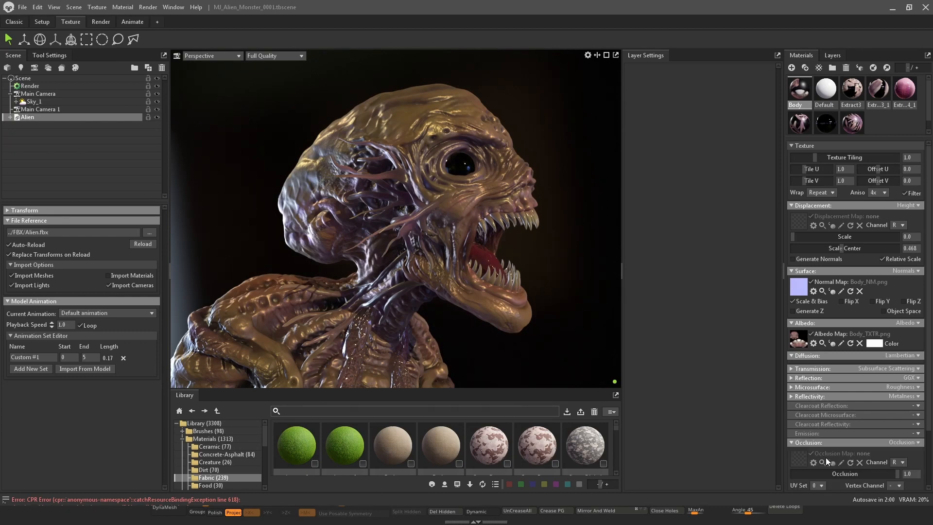
left_click(800, 459)
double_click(407, 143)
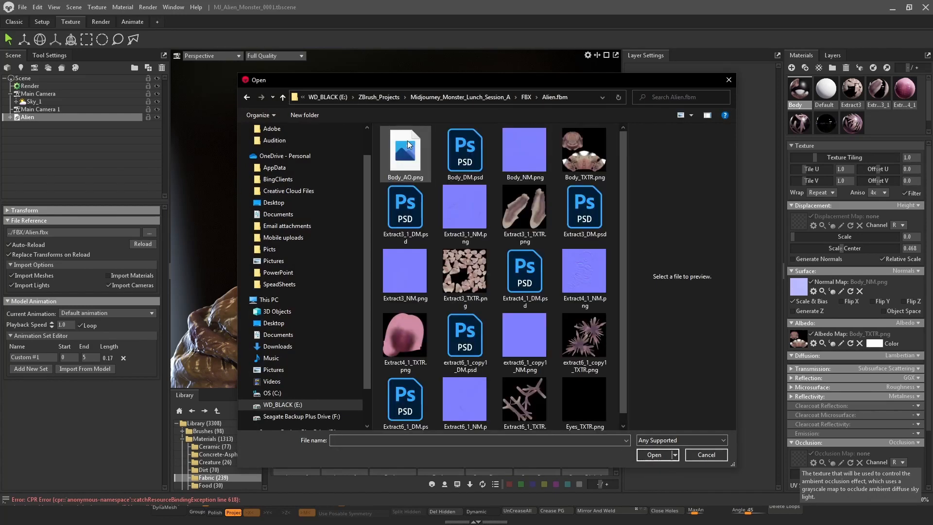
left_click(408, 147)
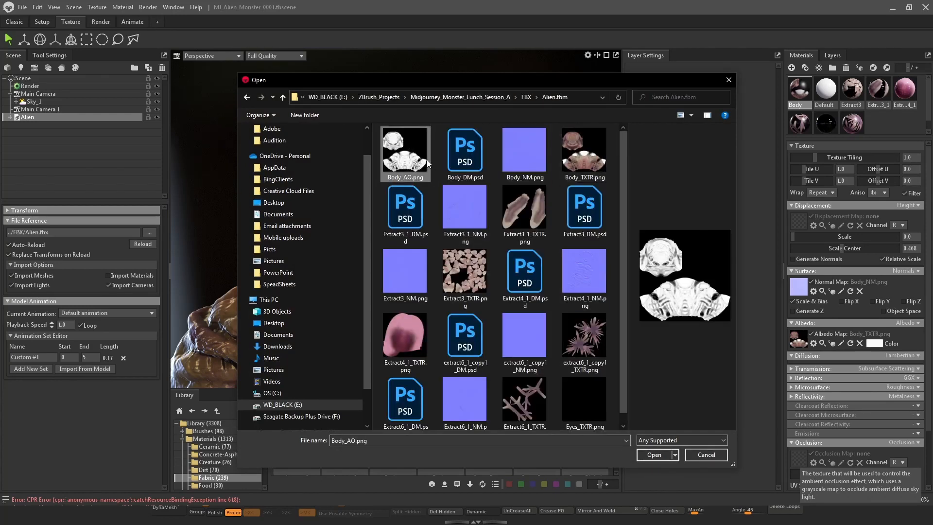
left_click(655, 455)
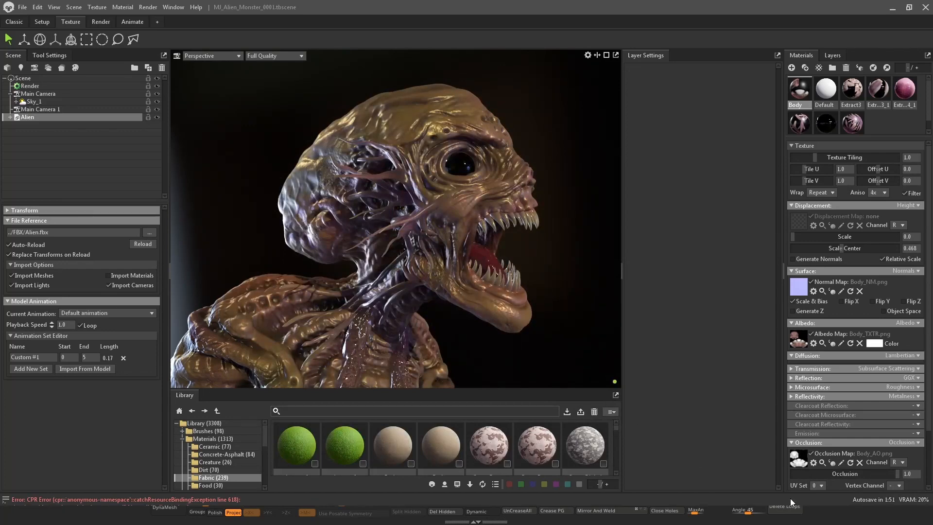
mouse_move(894, 474)
left_mouse_down()
mouse_move(856, 474)
mouse_move(917, 462)
mouse_move(707, 455)
mouse_move(910, 452)
mouse_move(660, 436)
mouse_move(758, 433)
left_mouse_up()
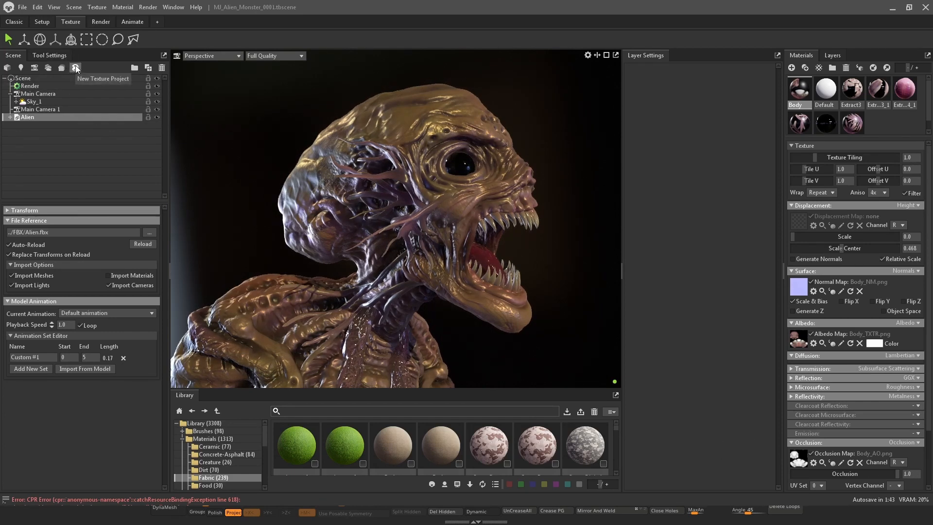
left_click(563, 162)
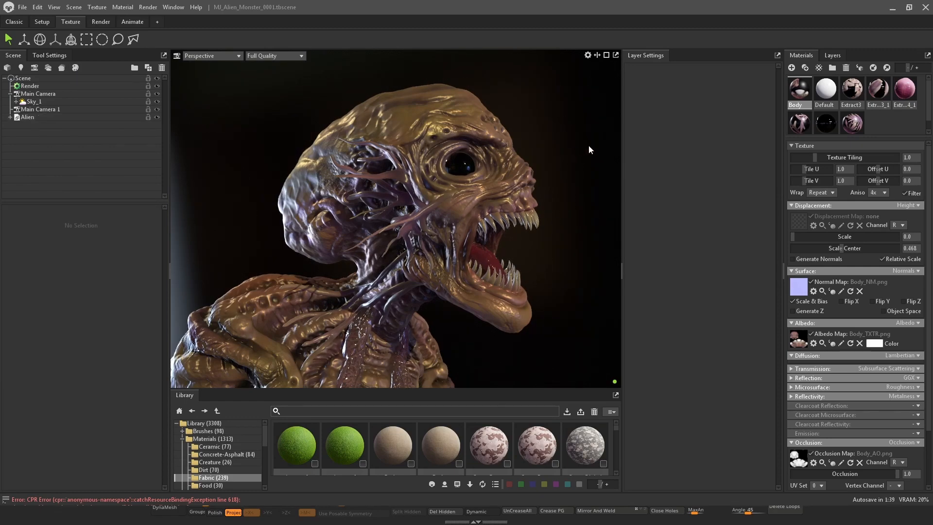
mouse_move(565, 132)
left_mouse_down()
mouse_move(392, 148)
mouse_move(571, 133)
mouse_move(561, 129)
left_mouse_up()
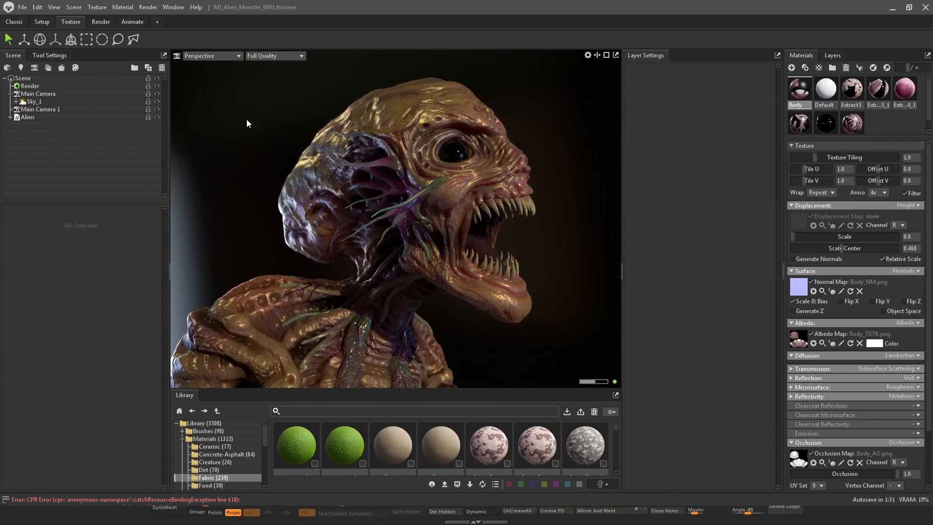
left_click_drag(247, 120, 253, 129)
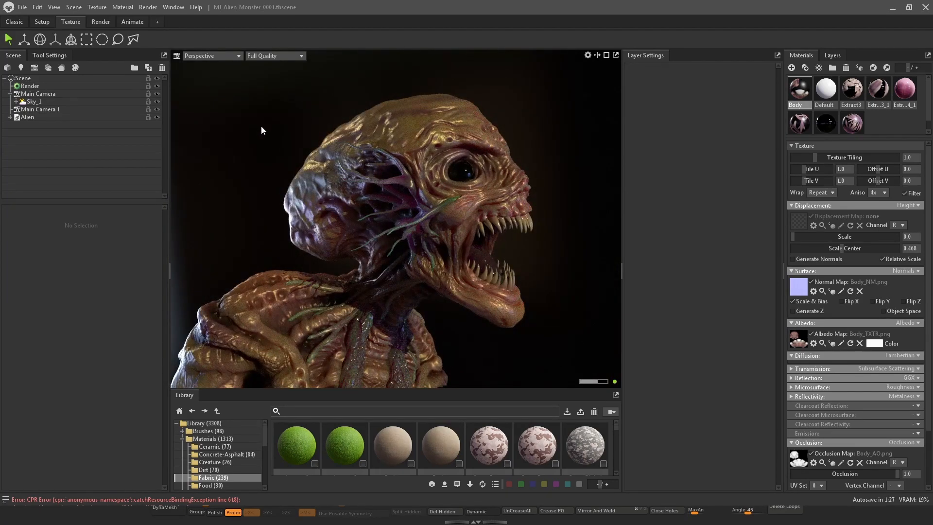
Select the Extract6_1 material and reduce its subsurface scatter depth
left_click(851, 90)
left_click(873, 92)
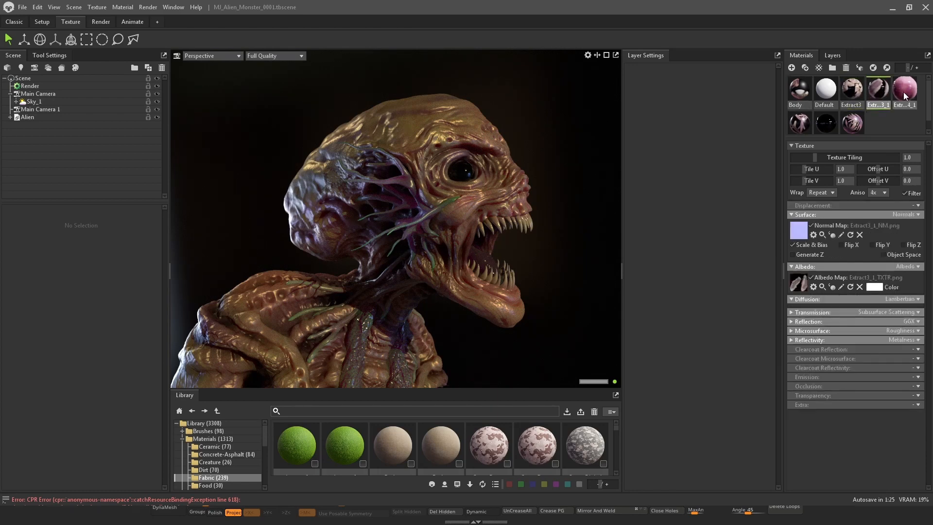
left_click(903, 92)
left_click(805, 124)
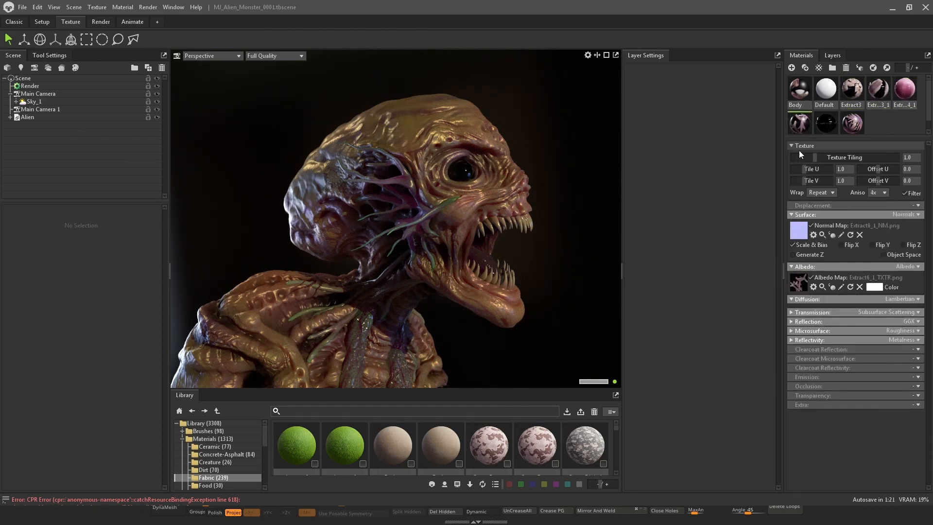
left_click(793, 312)
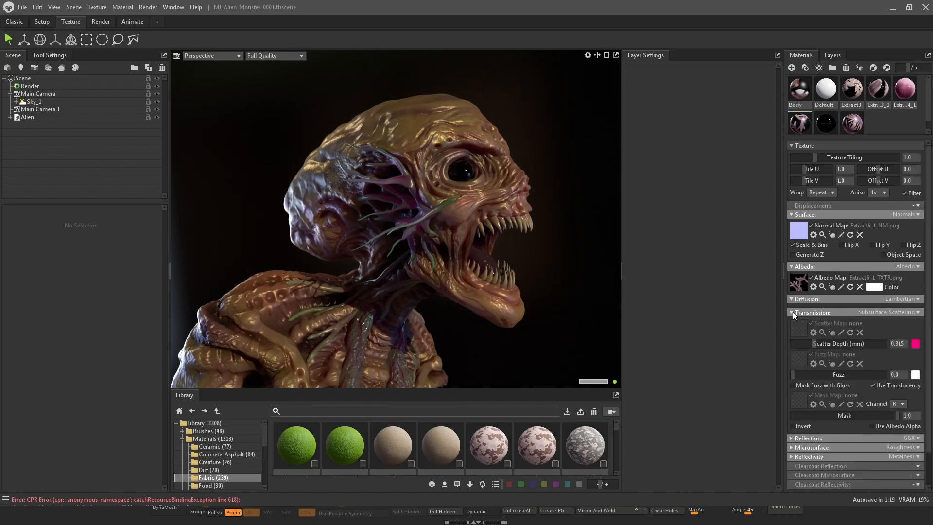
mouse_move(812, 344)
left_mouse_down()
mouse_move(841, 343)
mouse_move(802, 346)
left_mouse_up()
left_click(406, 184)
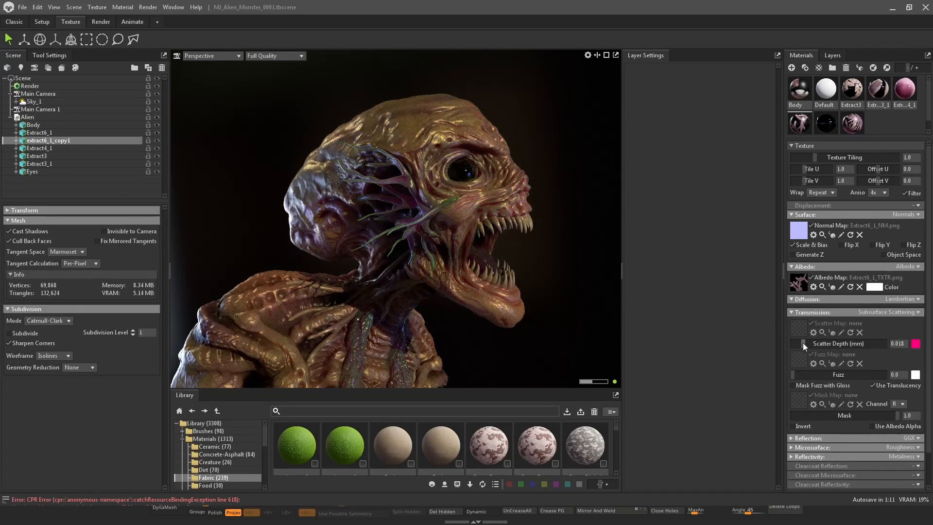
left_click_drag(803, 343, 718, 335)
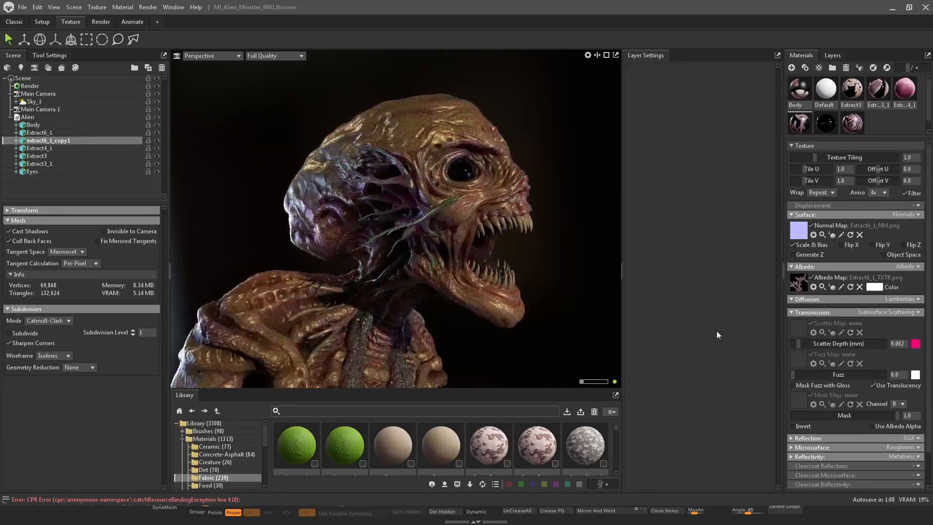
Pick the extract6_1_copy1 vein material on the model and set its scatter depth to about 0.062
left_click(406, 177)
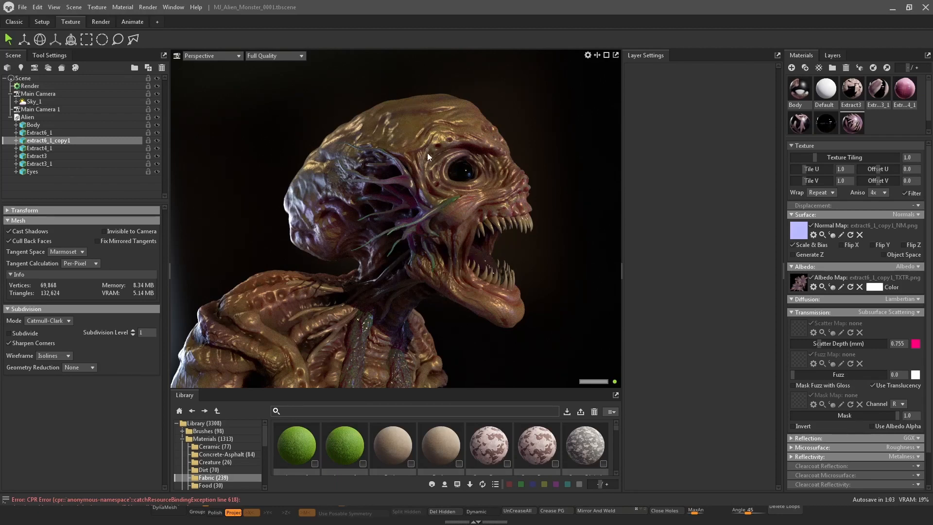
left_click(428, 153)
left_click(409, 178)
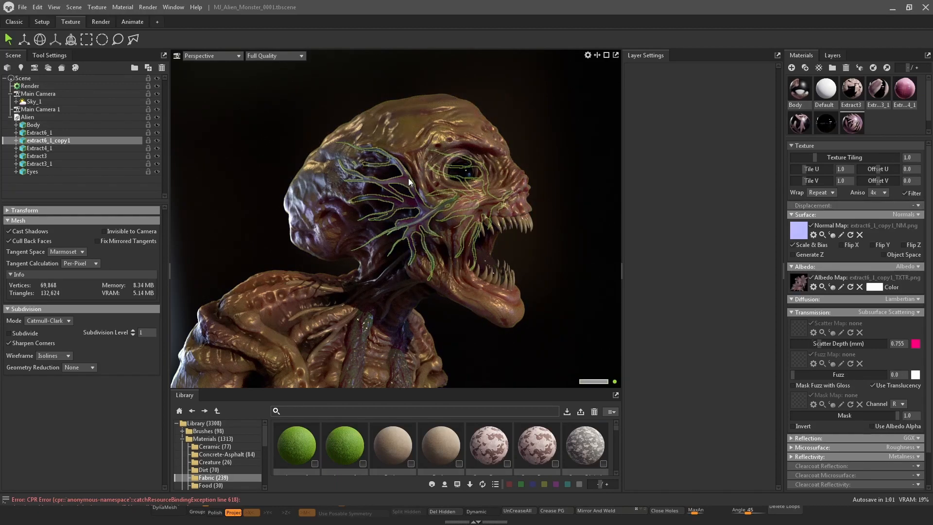
left_click_drag(820, 344, 807, 348)
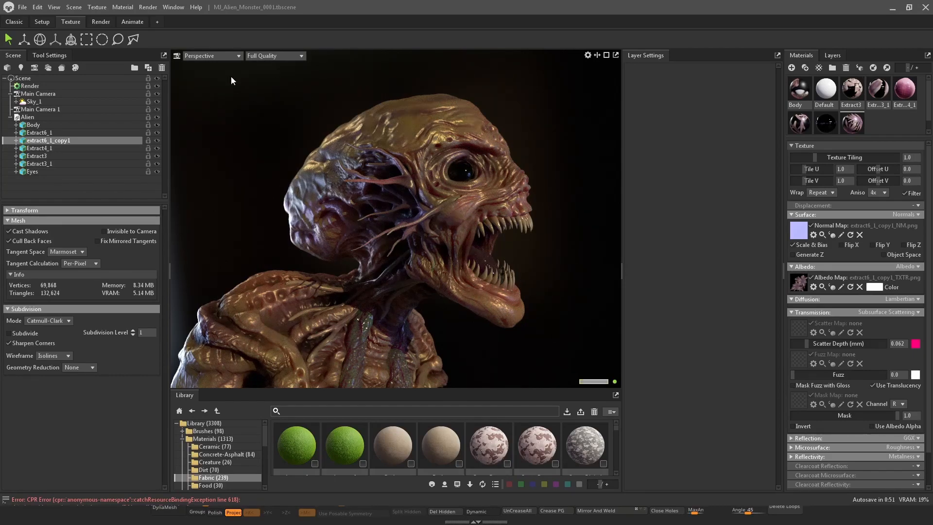
Switch the viewport to Main Camera and select the Sky_1 light in the scene
left_click(231, 55)
mouse_move(226, 67)
left_click(272, 65)
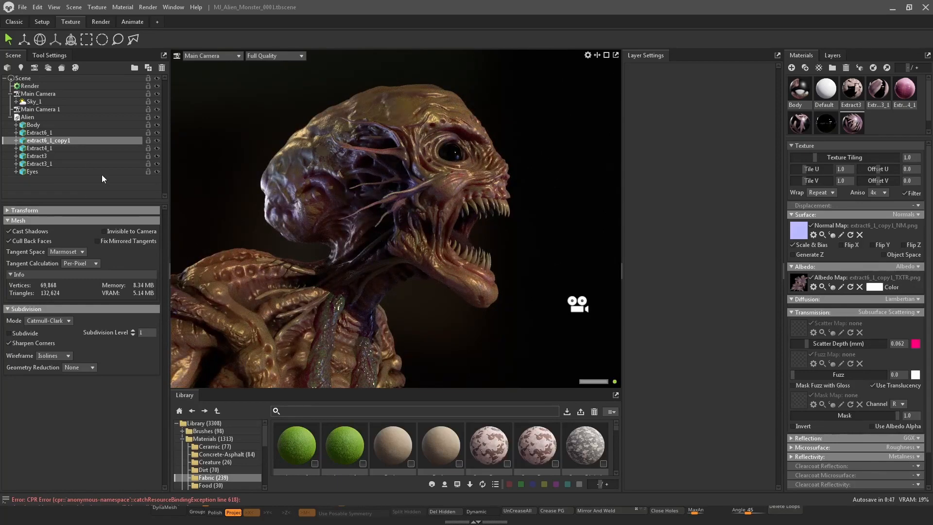
left_click(51, 102)
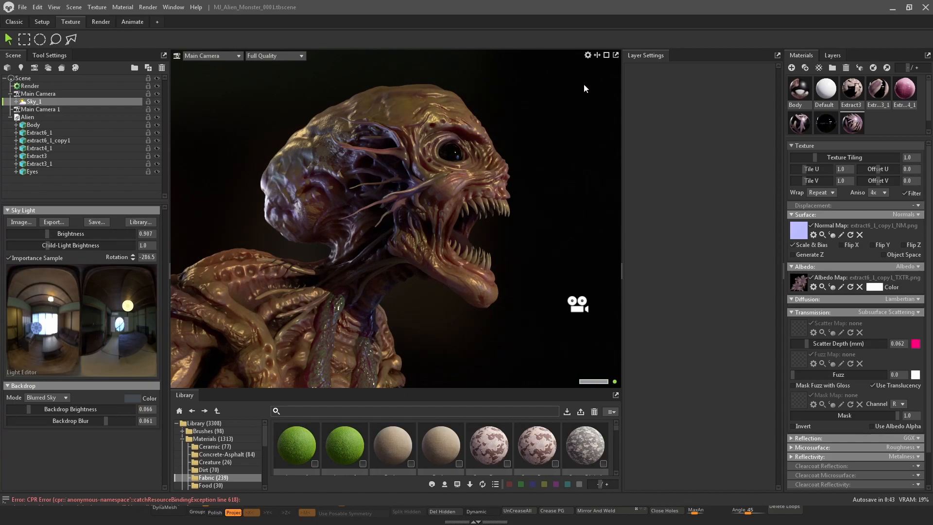
Rotate the sky lighting around the monster to about -255 degrees
left_click_drag(585, 89, 606, 78, "shift")
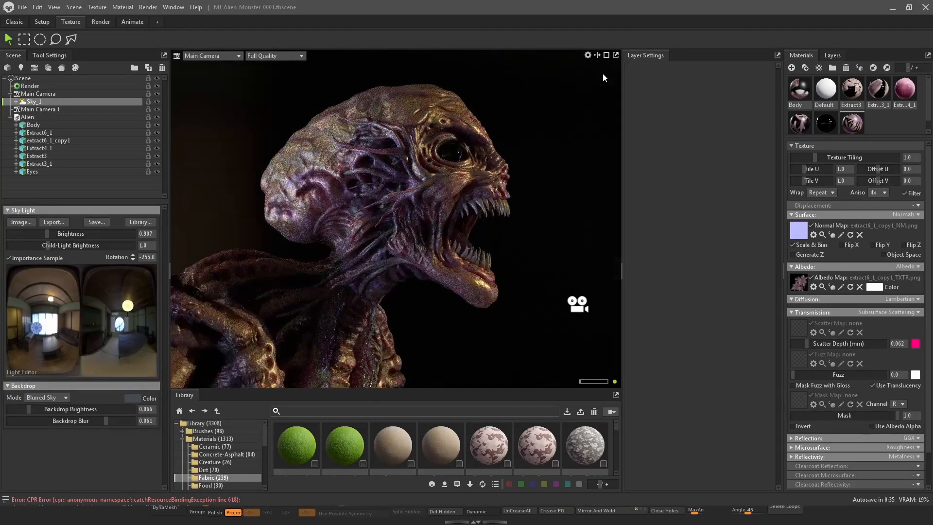
Select the Body material and lower its microsurface roughness to 0.0
left_click(797, 91)
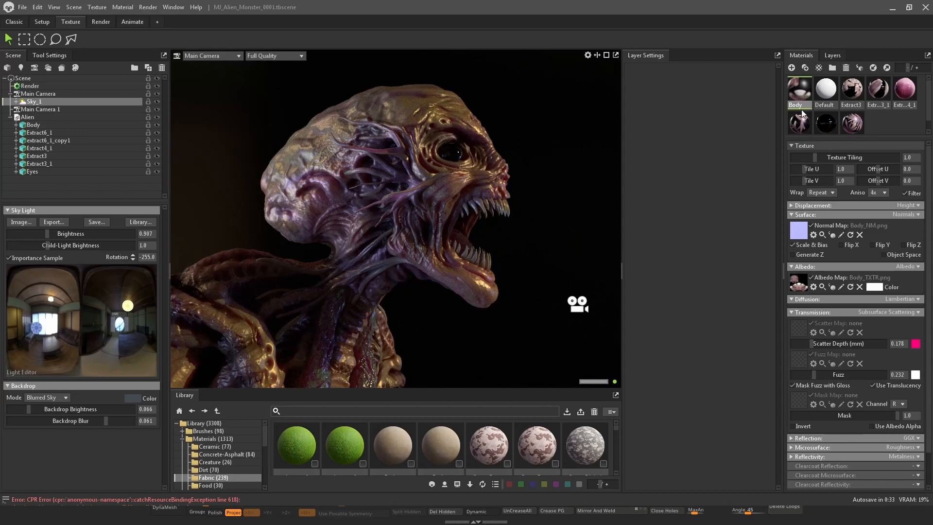
left_click(793, 312)
left_click(792, 322)
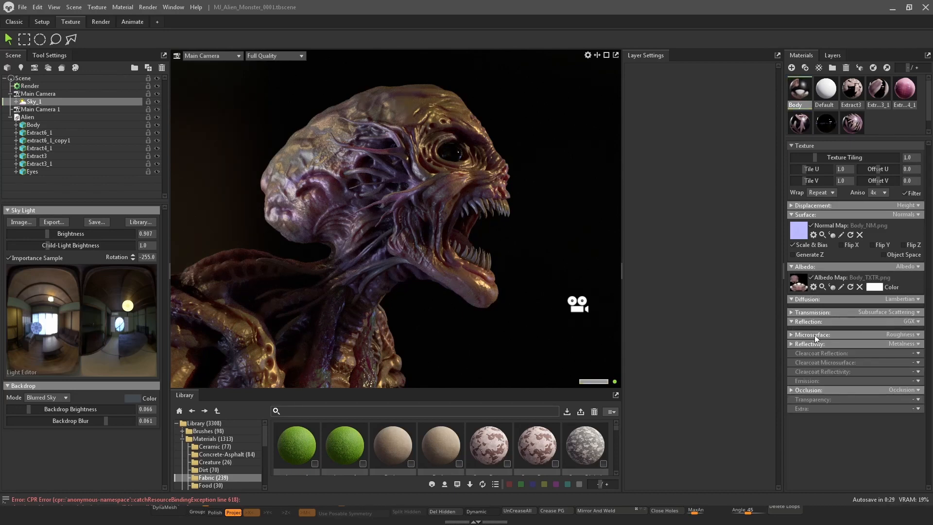
left_click(792, 335)
left_click(792, 335)
left_click(791, 345)
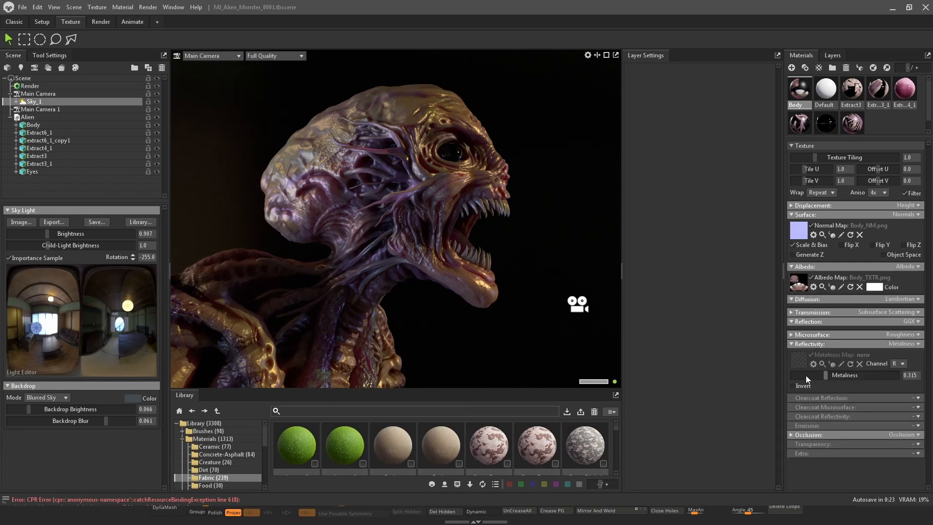
left_click(792, 335)
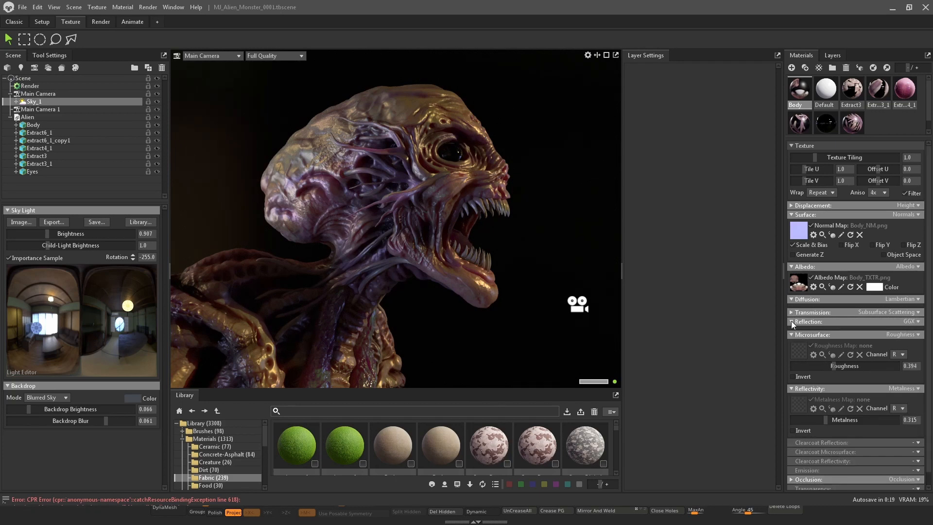
left_click(918, 322)
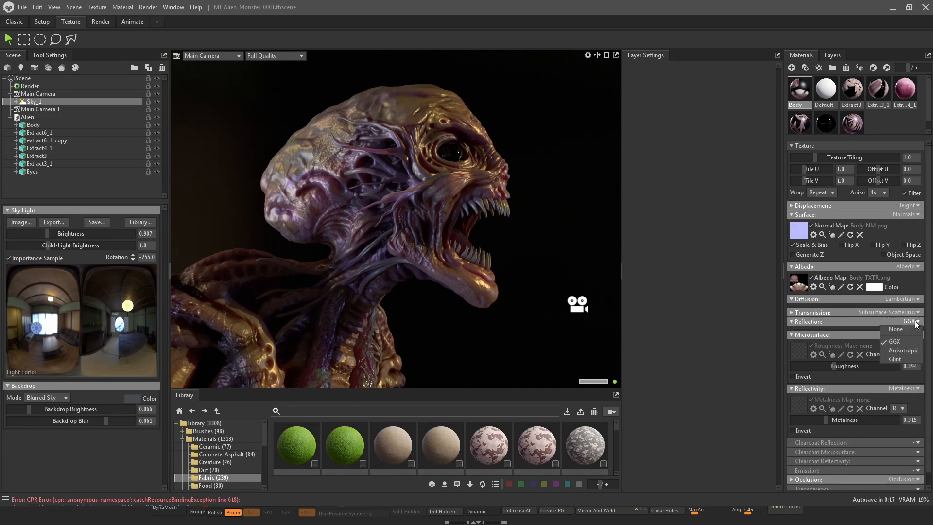
left_click(916, 322)
left_click(793, 322)
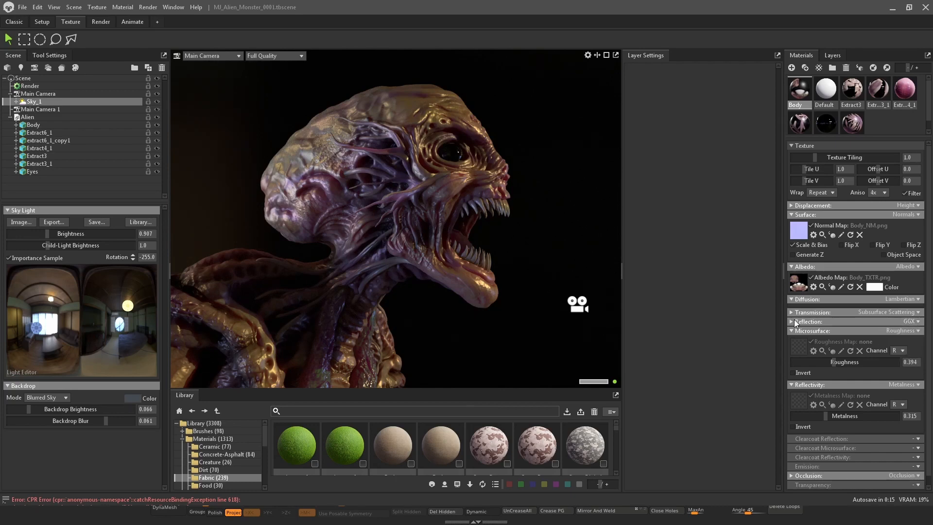
left_click(792, 321)
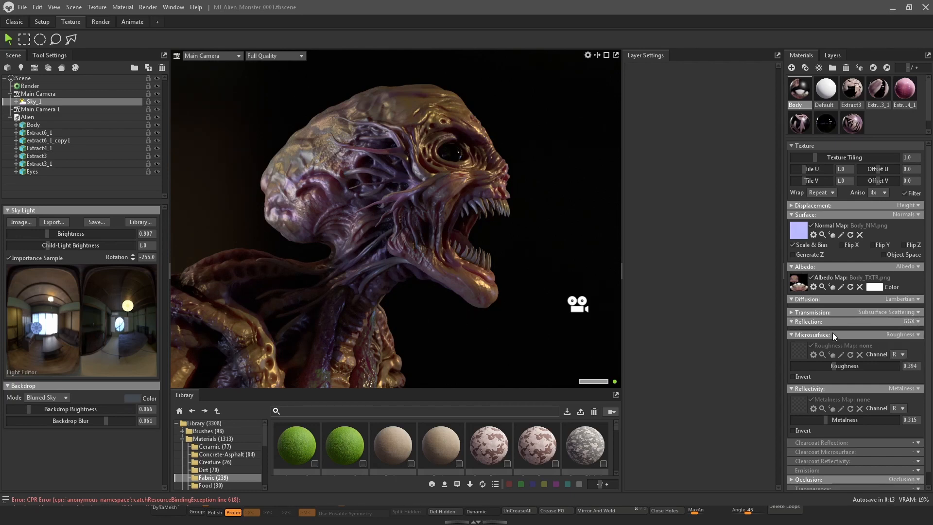
left_click_drag(832, 365, 792, 366)
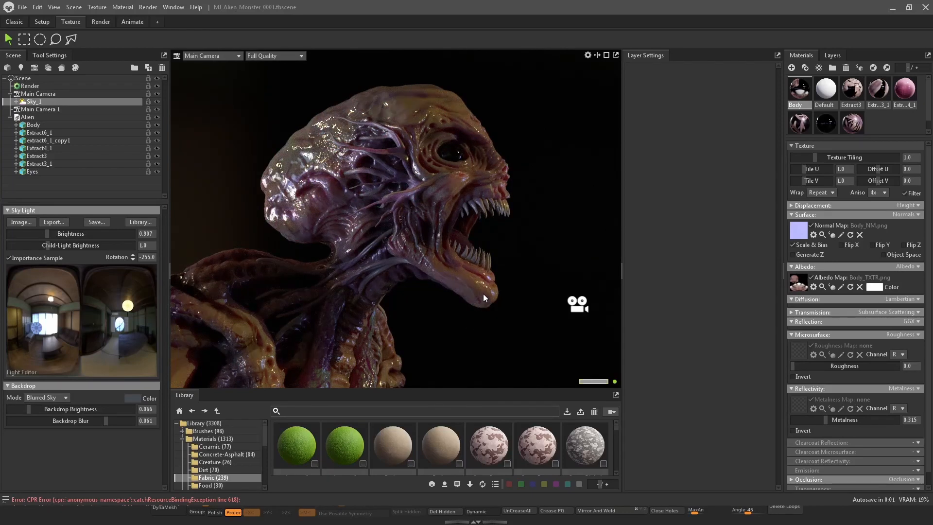
Save the scene
left_click(25, 11)
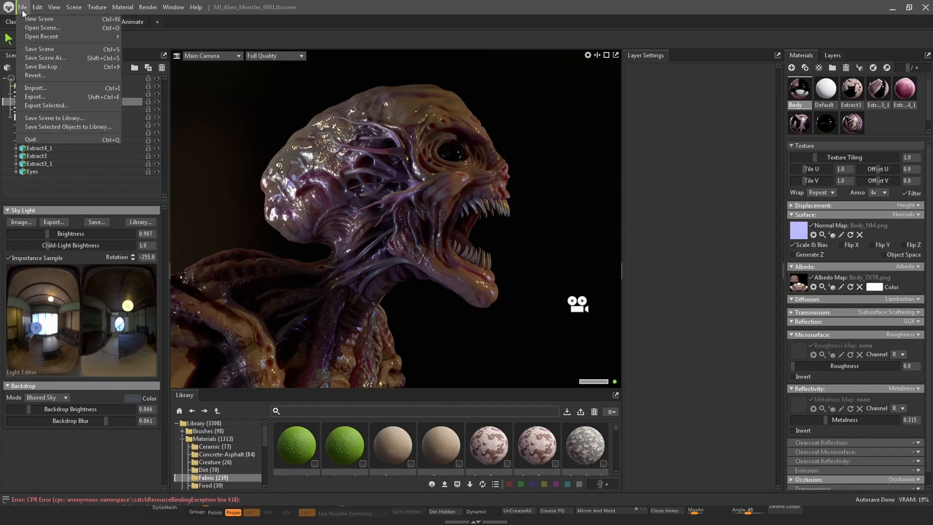